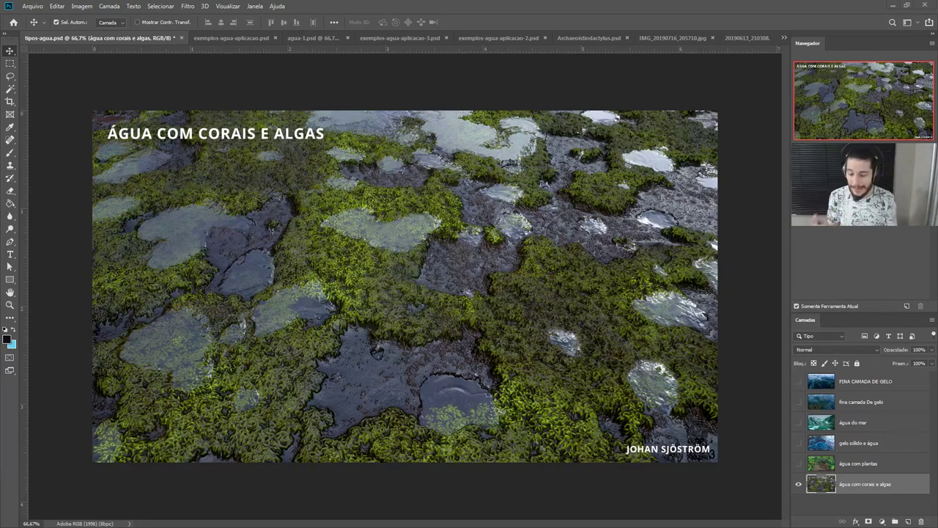
Step: Add a new layer above "água com corais e algas" and brush a light-blue diagonal arrow from the upper-right rocks toward the image's centre
left_click(908, 521)
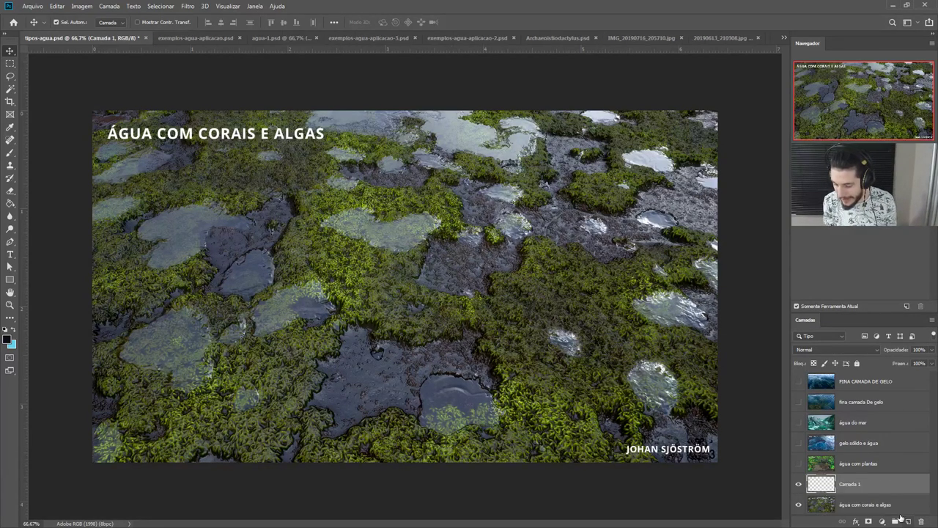
key("b")
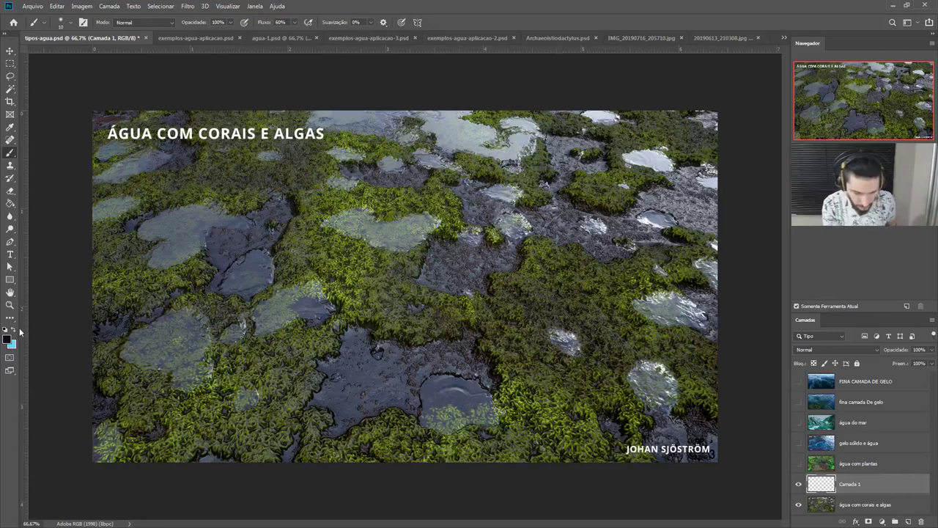
key("x")
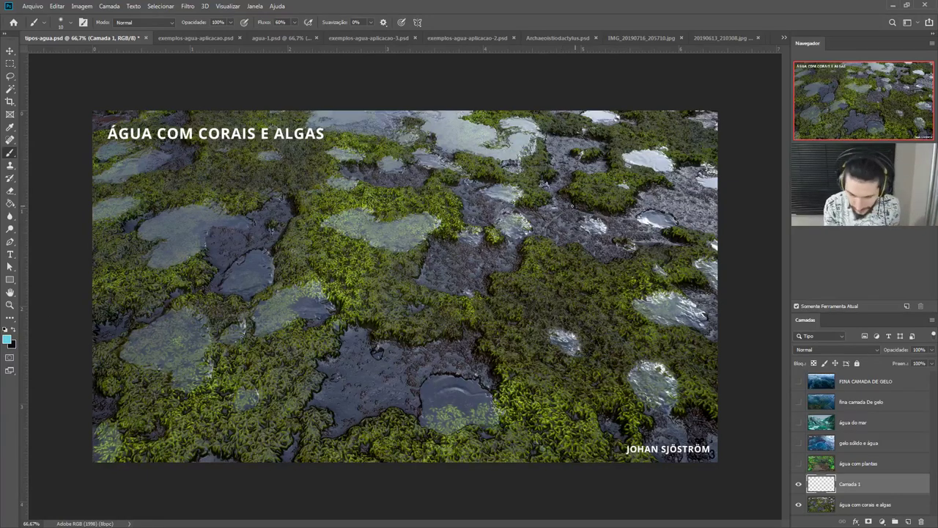
left_click_drag(579, 152, 414, 325)
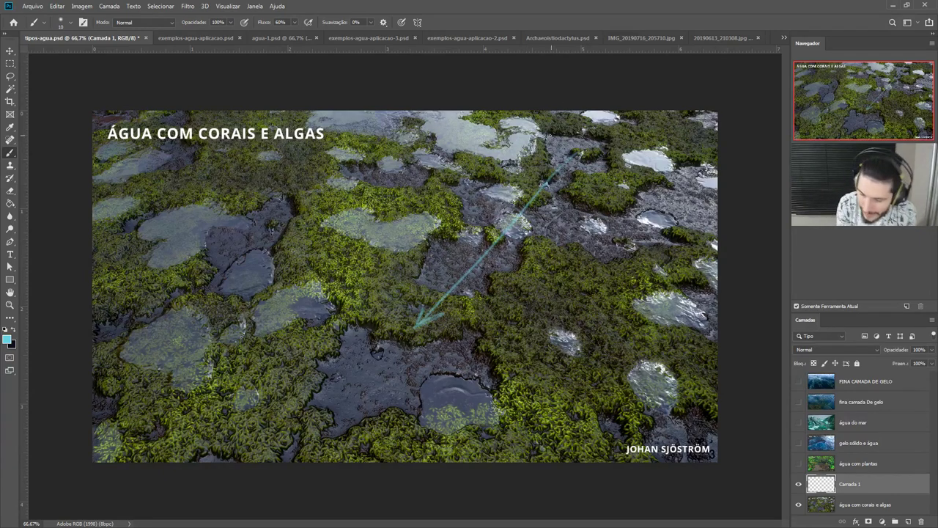
Step: Brush more light-blue guide marks: a long curved arrow on the right, an arrow at the upper left, and strokes over the lower-left and central pools
left_click_drag(608, 122, 627, 153)
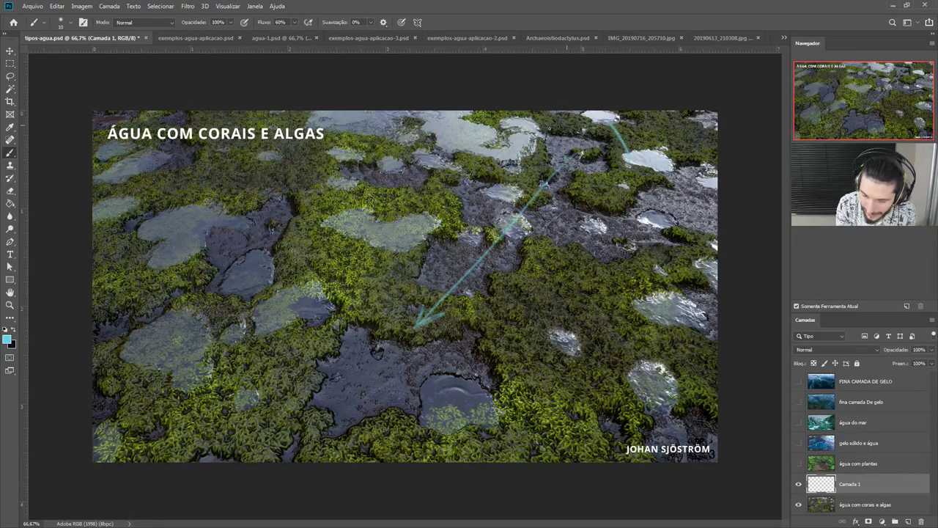
left_click_drag(587, 124, 542, 129)
mouse_move(304, 116)
left_mouse_down()
mouse_move(253, 141)
mouse_move(198, 193)
left_mouse_up()
mouse_move(641, 167)
left_mouse_down()
mouse_move(628, 305)
mouse_move(576, 377)
left_mouse_up()
mouse_move(187, 199)
left_mouse_down()
mouse_move(203, 175)
mouse_move(185, 199)
left_mouse_up()
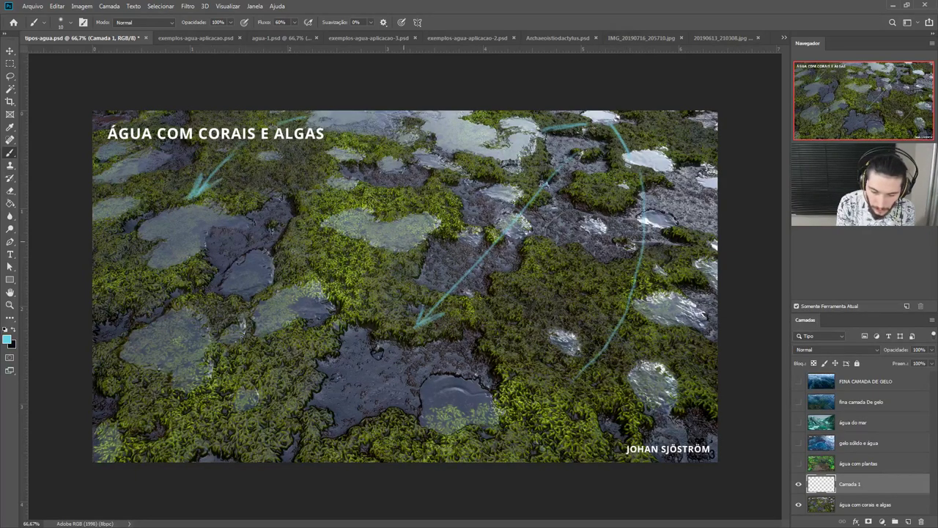
mouse_move(573, 381)
left_mouse_down()
mouse_move(563, 385)
mouse_move(587, 372)
left_mouse_up()
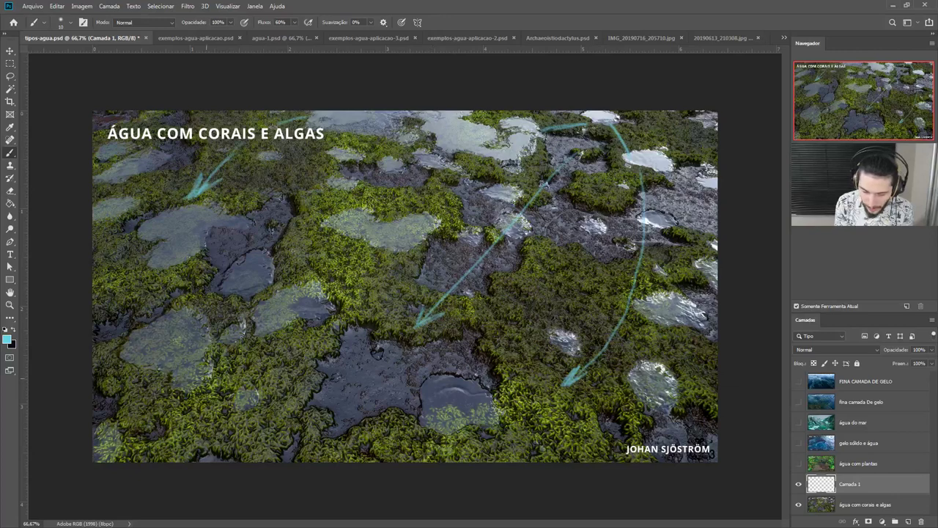
left_click_drag(212, 375, 333, 379)
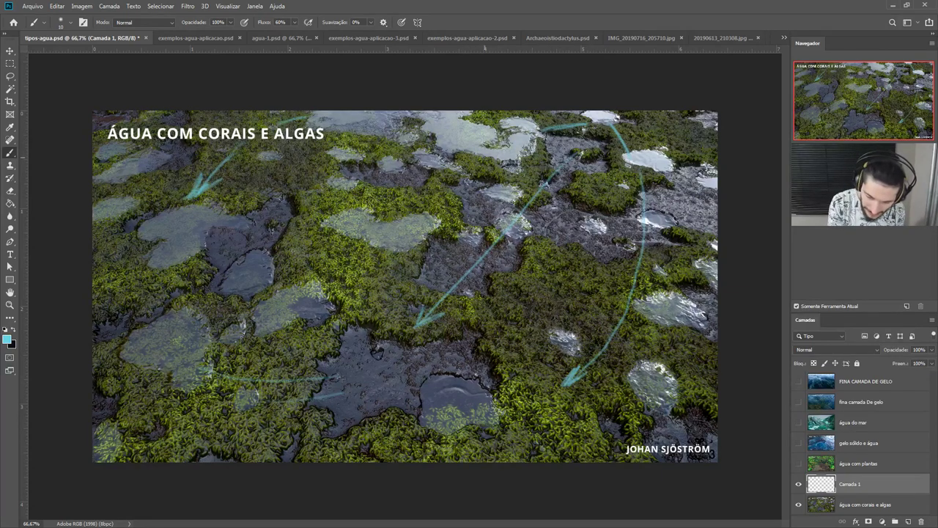
mouse_move(487, 164)
left_mouse_down()
mouse_move(457, 248)
mouse_move(330, 307)
left_mouse_up()
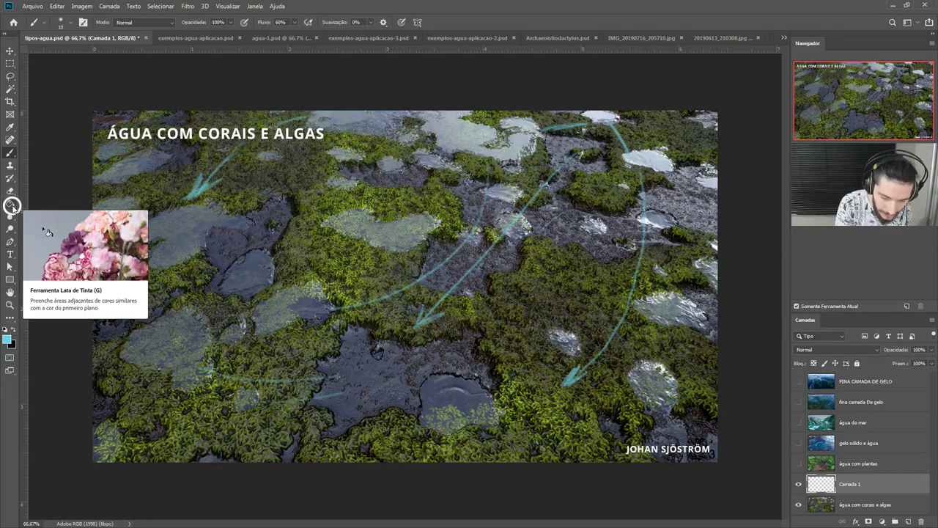
Step: Switch to the Gradient tool and set the foreground colour to white, ffffff
key("shift+g")
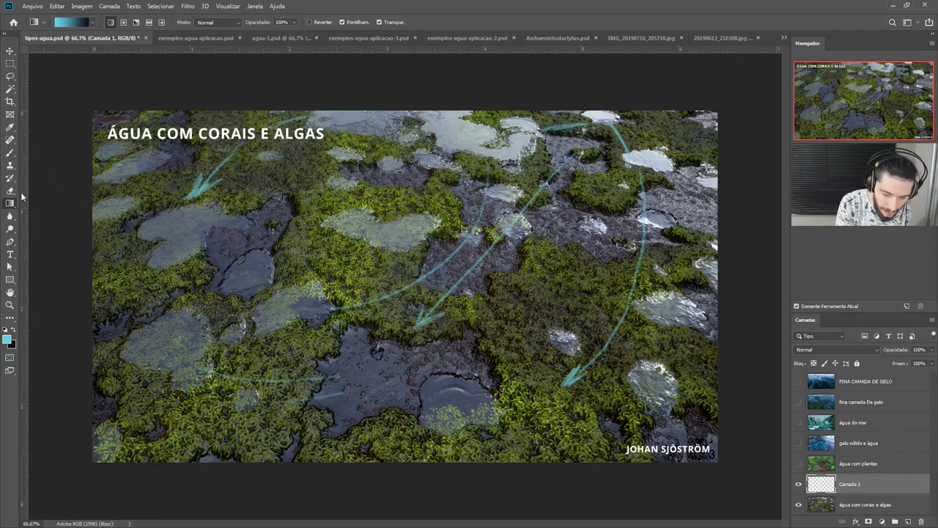
left_click(92, 23)
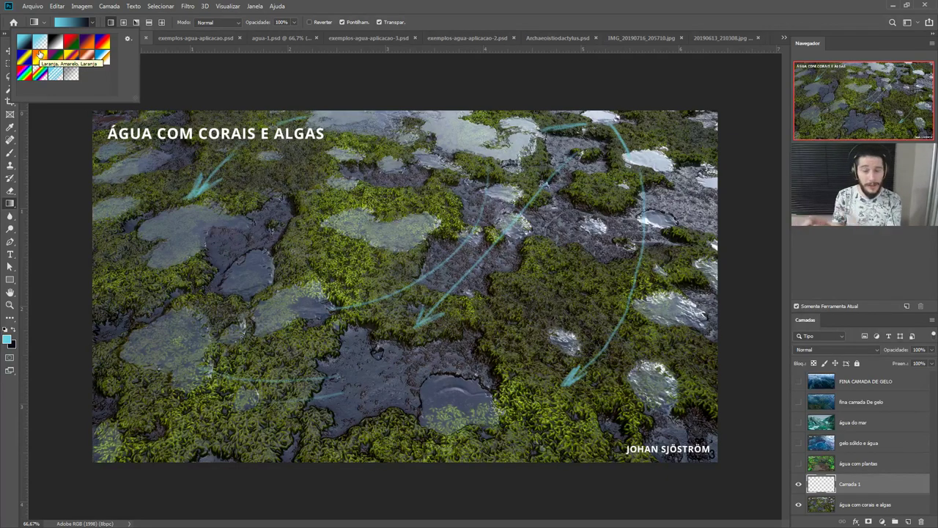
left_click(8, 338)
type("ffffff")
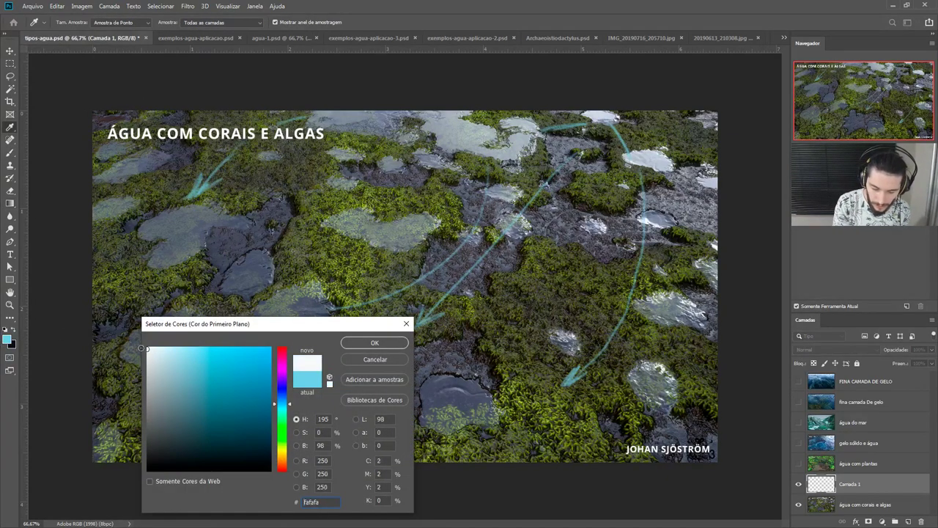
left_click(375, 342)
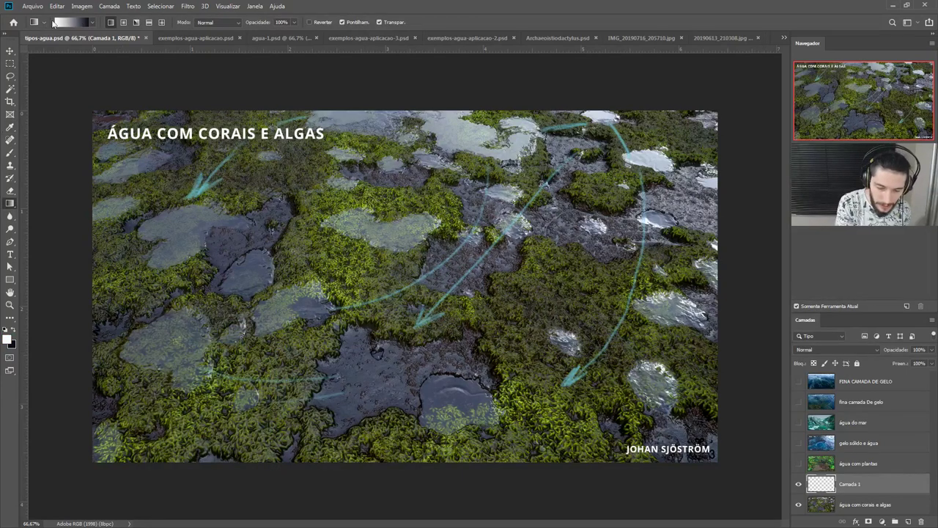
Step: Try a foreground-to-transparent white gradient from the image's upper-right corner toward its centre, and undo it
left_click(94, 22)
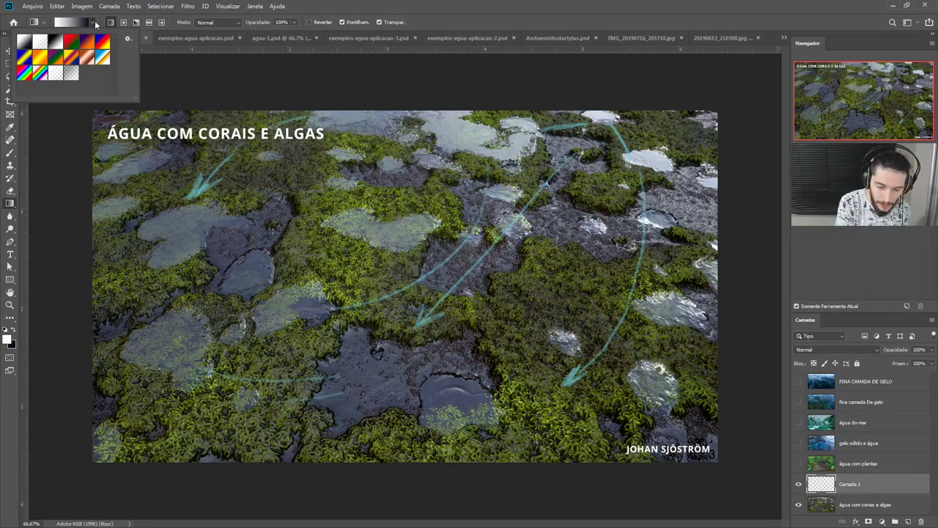
left_click(40, 43)
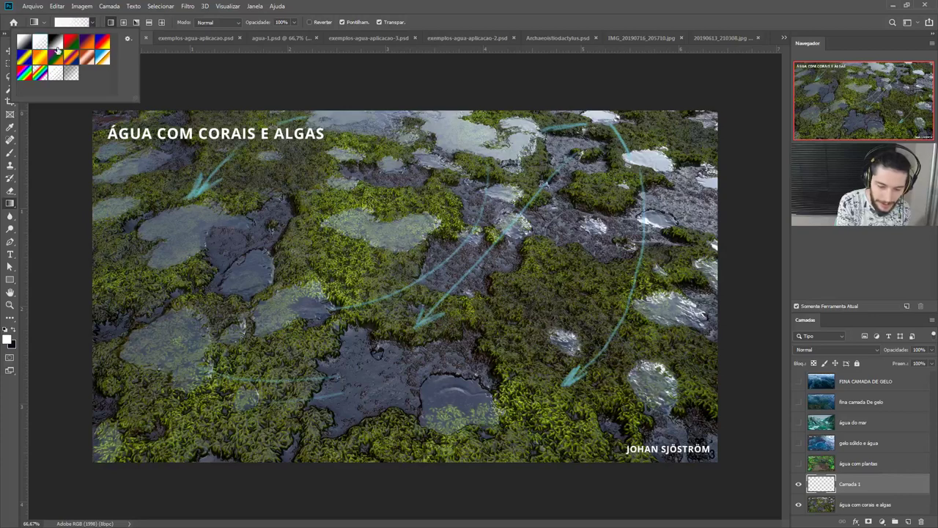
left_click(156, 29)
left_click_drag(703, 146, 410, 308)
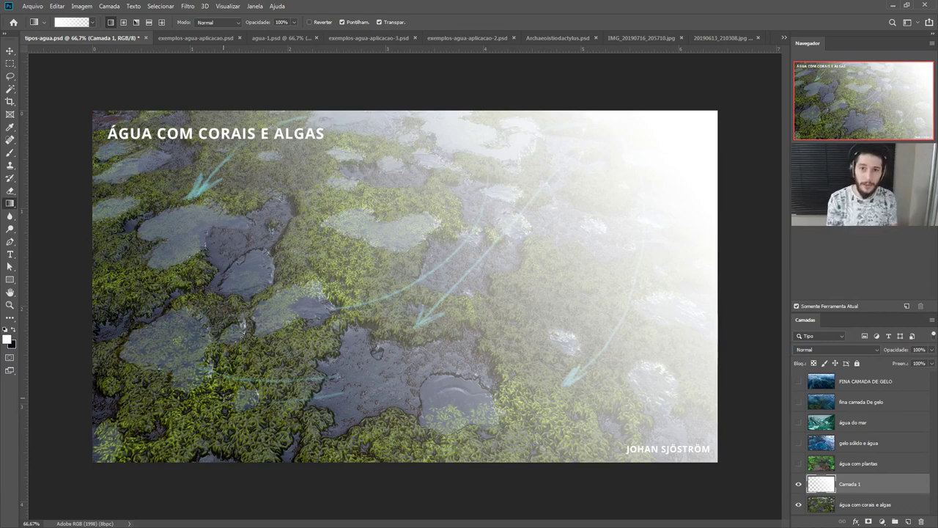
key("ctrl+z")
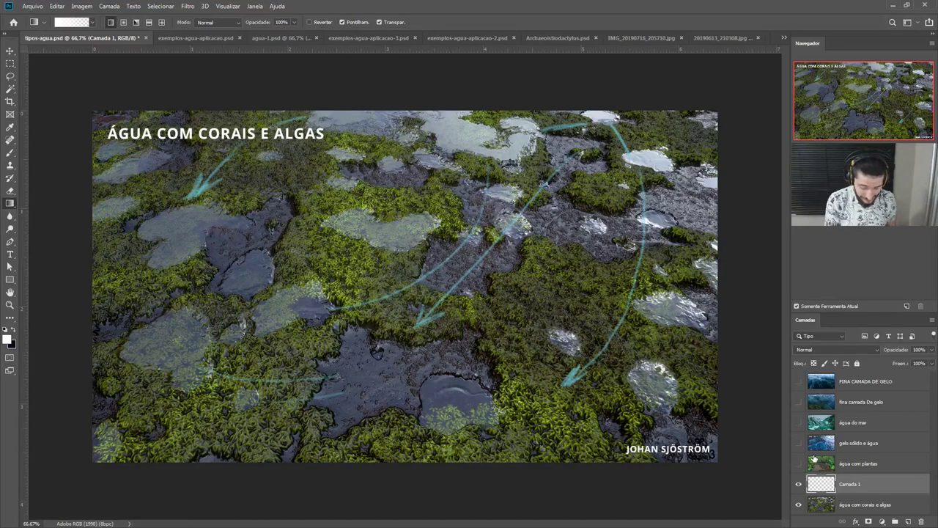
Step: Set the foreground colour to a fully saturated bright blue, 00bfff
left_click(8, 338)
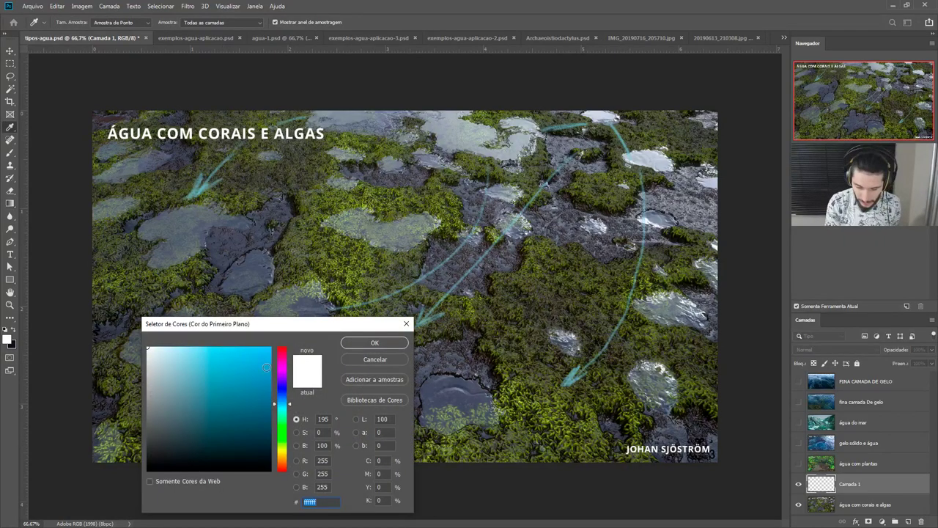
left_click(270, 351)
left_click(375, 342)
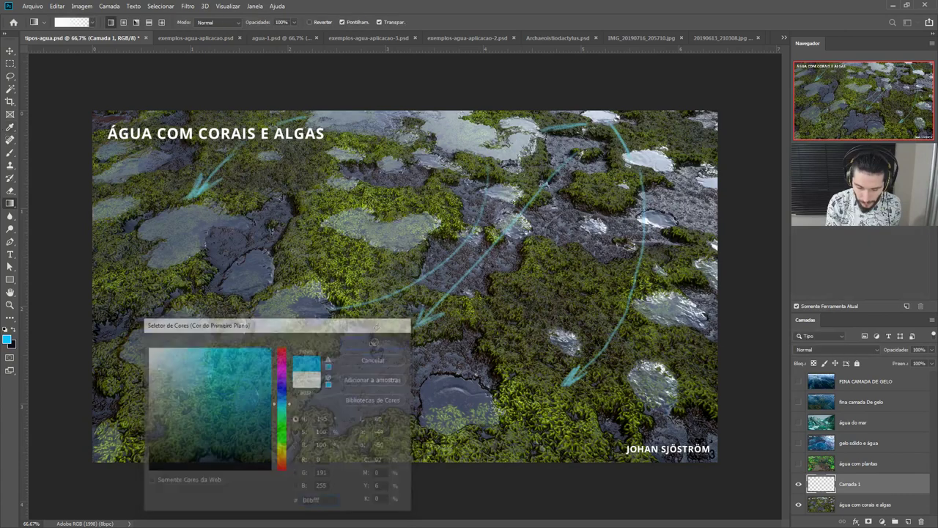
Step: Hide the annotation layer, show the "água com plantas" layer and add a new empty layer directly above it
left_click(798, 484)
left_click(799, 463)
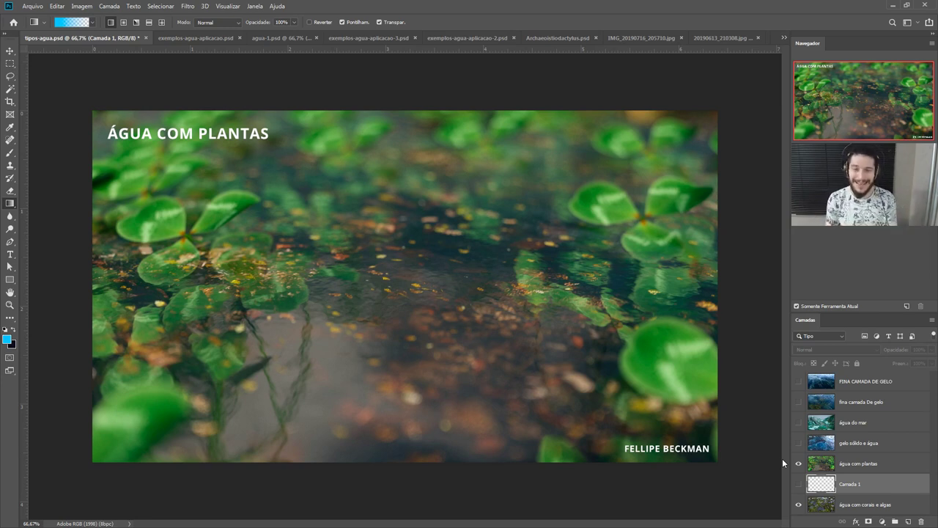
left_click(863, 466)
left_click(909, 521)
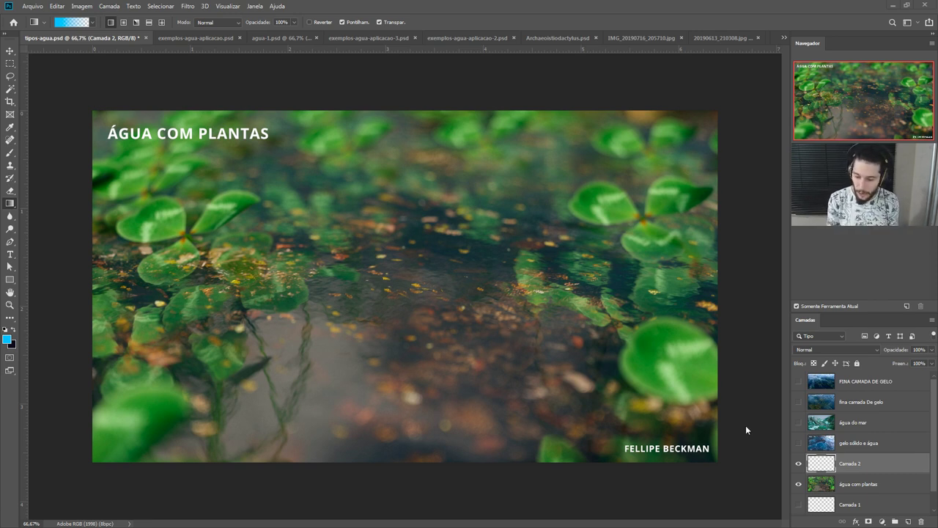
Step: Brush a blue circle around the submerged leaves at the lower centre and an angled line linking it to the upper-left plant
left_click_drag(489, 268, 423, 318)
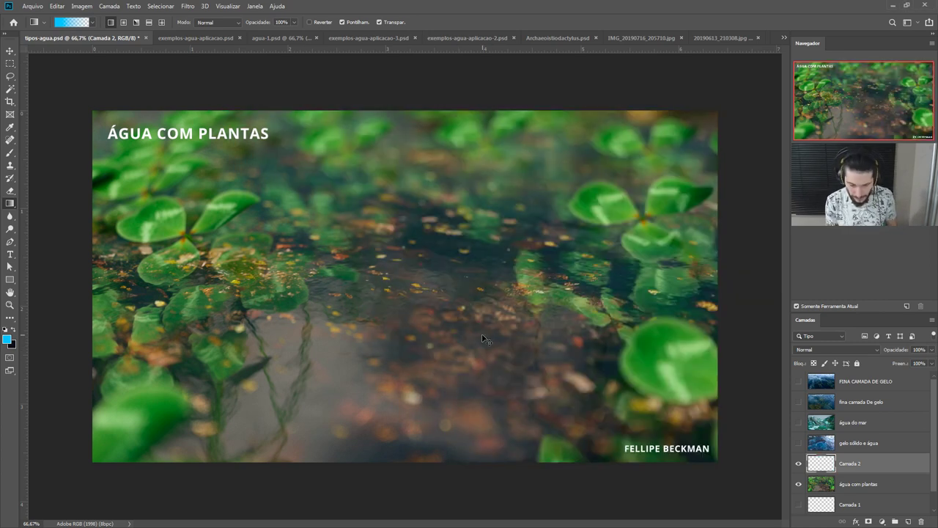
key("ctrl+z")
key("b")
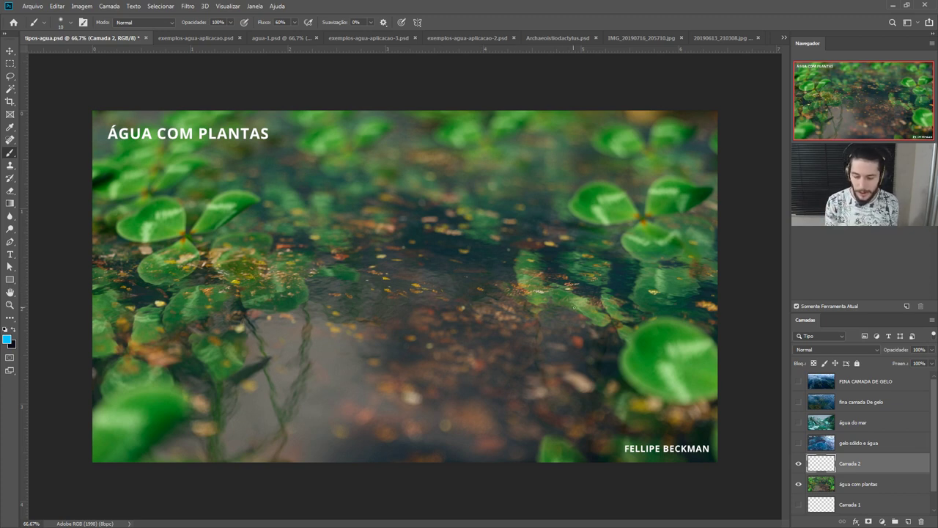
left_click_drag(379, 308, 523, 324)
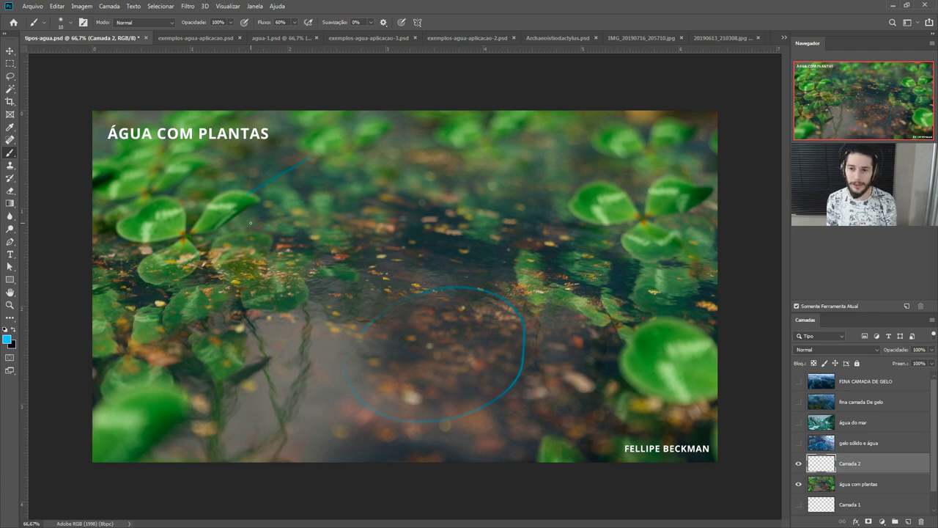
mouse_move(319, 154)
left_mouse_down()
mouse_move(350, 187)
mouse_move(406, 297)
left_mouse_up()
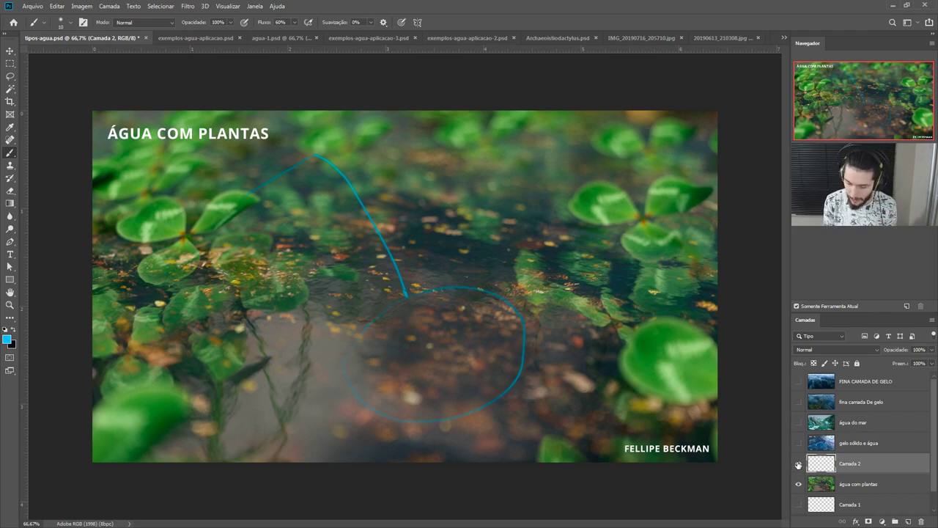
Step: Show the "gelo sólido e água" layer, add a new layer above it and brush a short blue arrow pointing at the dark water
left_click(796, 435)
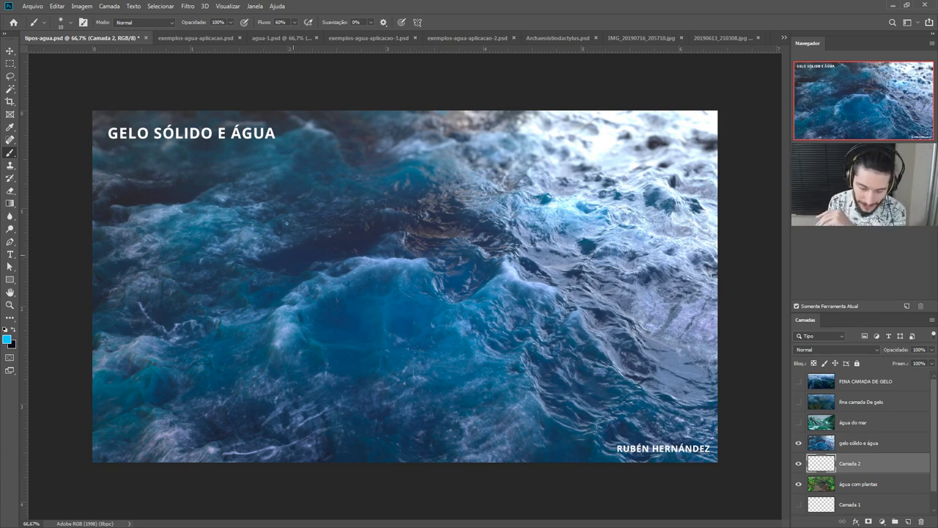
left_click(861, 444)
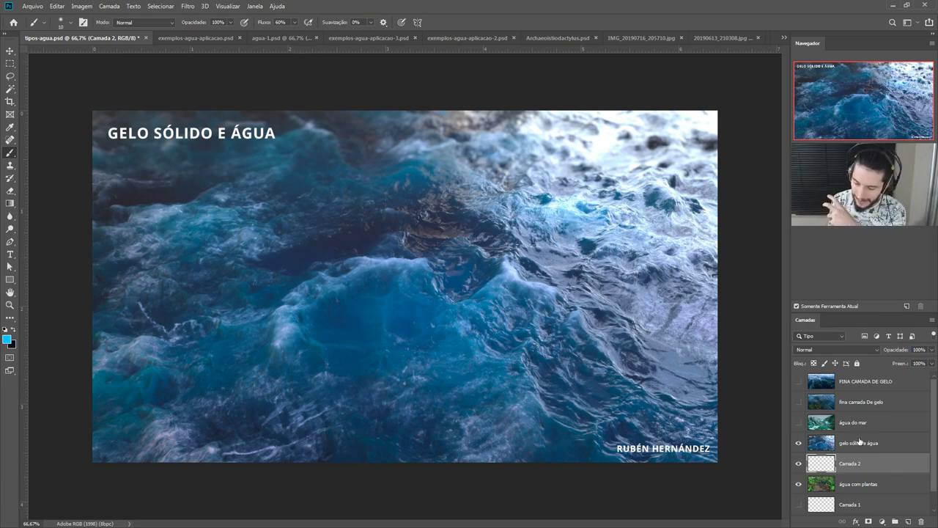
key("ctrl+shift+alt+n")
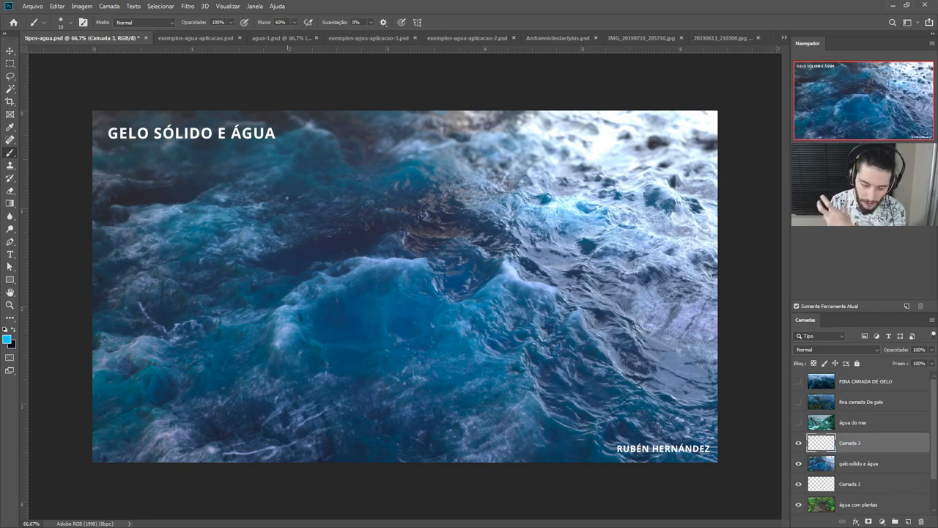
left_click_drag(287, 192, 295, 236)
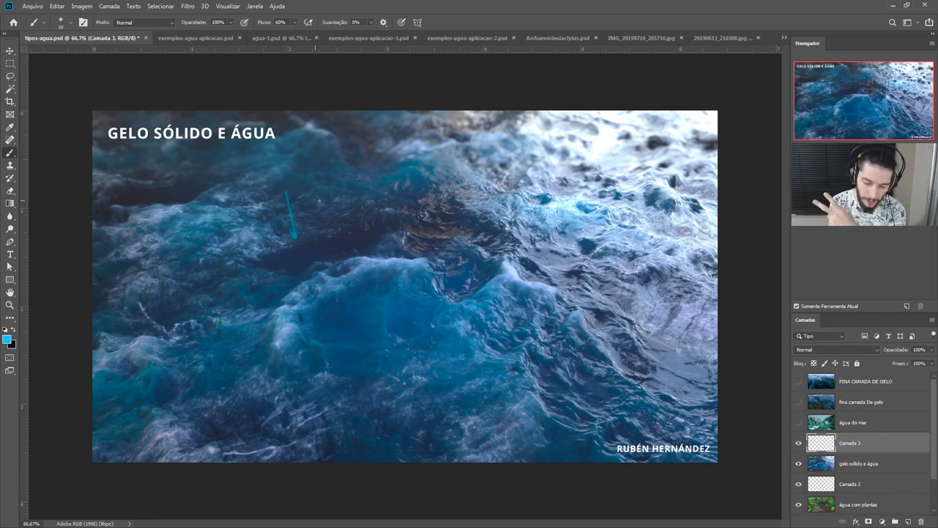
Step: Sample the dark blue water below the arrow as foreground colour and darken it to 1b212f in the colour picker
key("i")
left_click(297, 249)
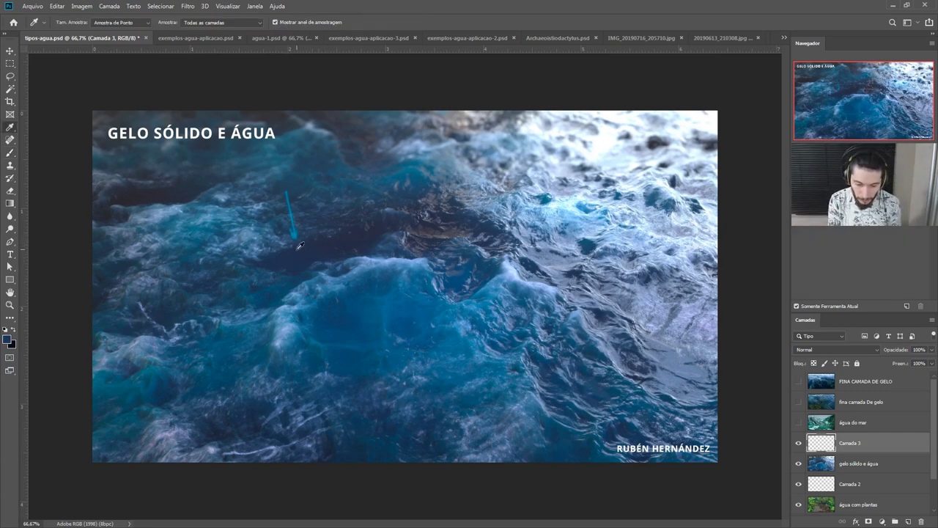
left_click(8, 339)
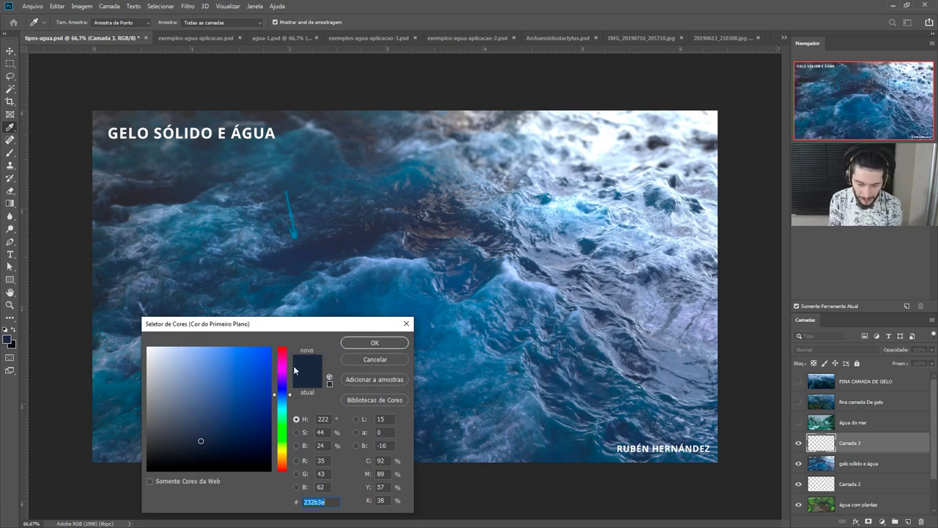
left_click_drag(201, 441, 199, 448)
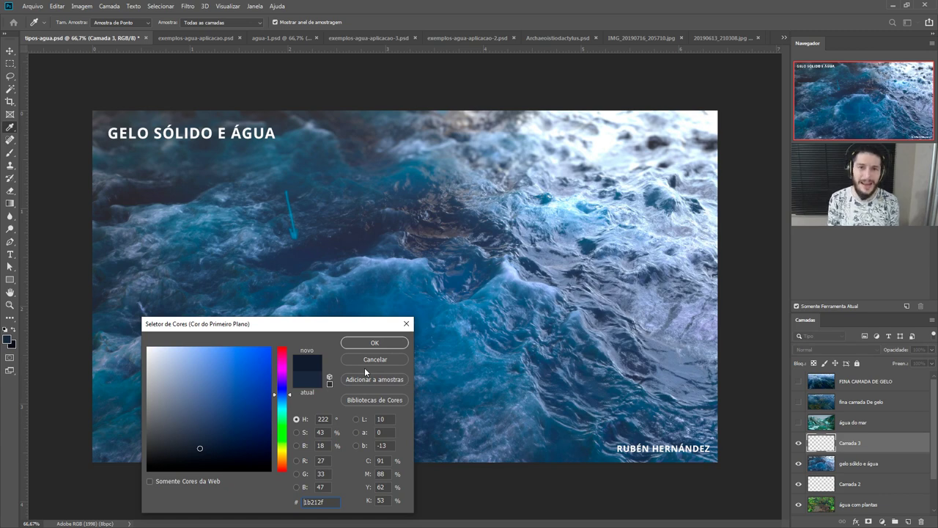
Step: Sample several spots of the dark water near the photo's upper-left edge to examine their colour, and discard the picked colour
left_click(136, 192)
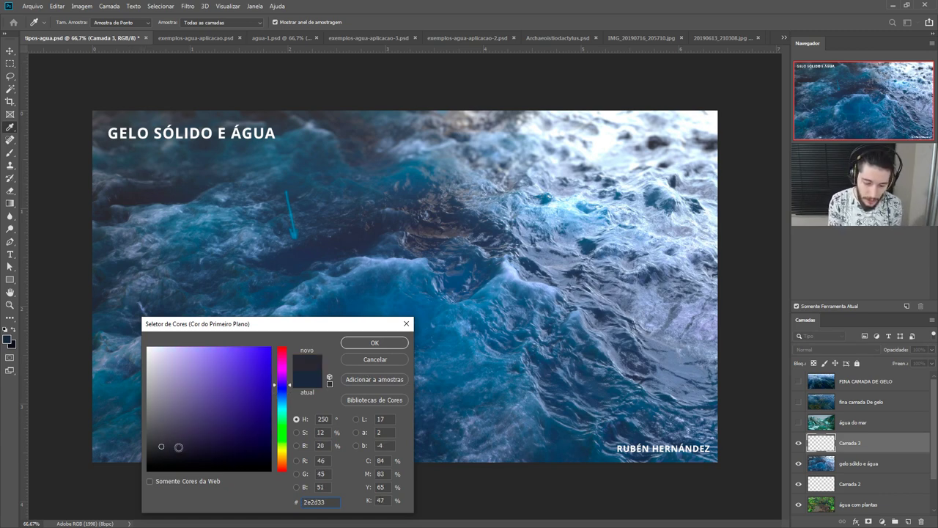
left_click(135, 193)
left_click(152, 192)
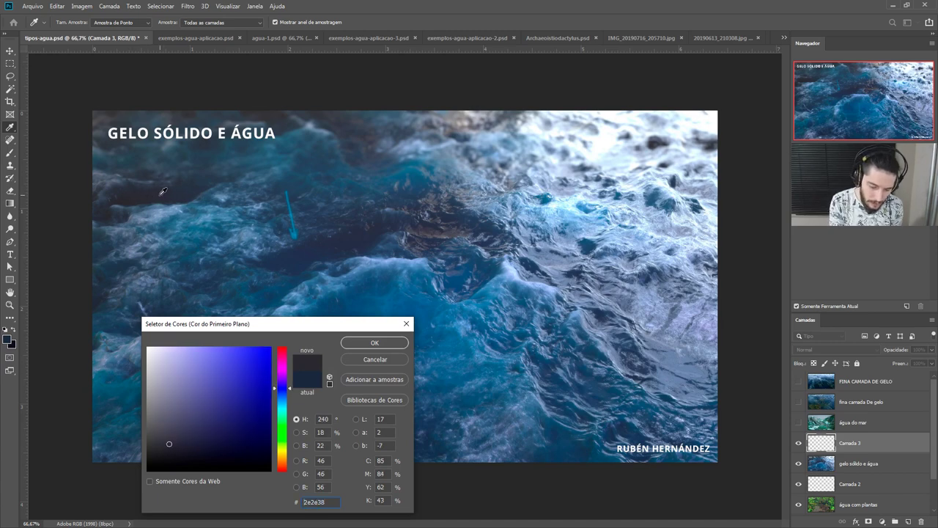
left_click(163, 192)
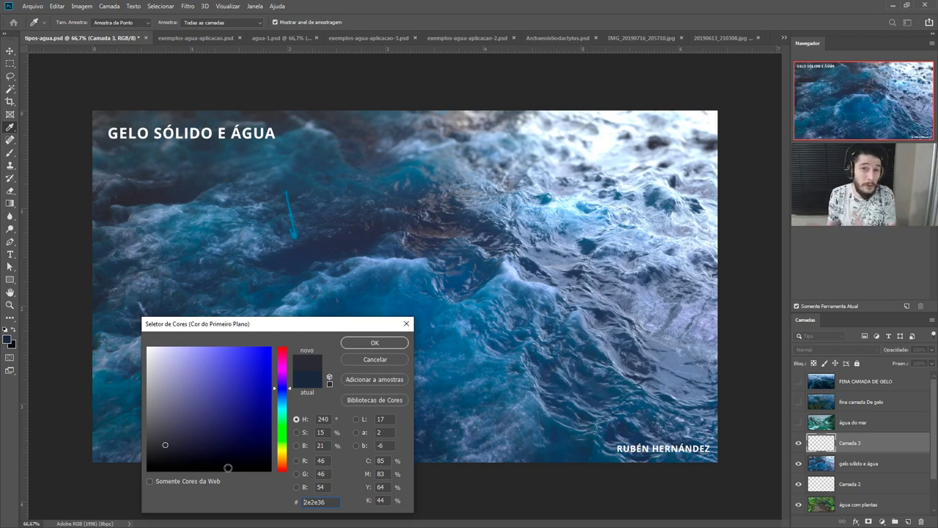
left_click(374, 359)
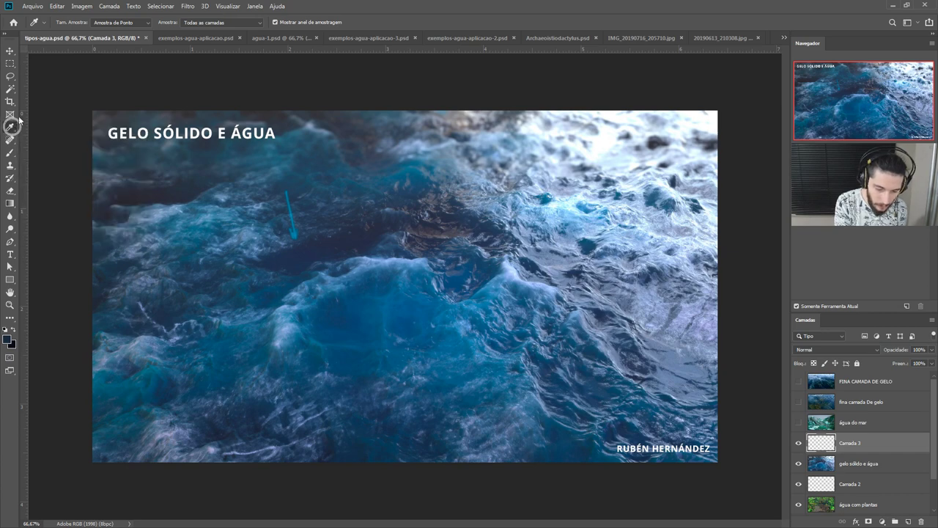
Step: Sample colours from the blue central wave, the dark water below the arrow and the lit ripples on the far side
right_click(348, 315)
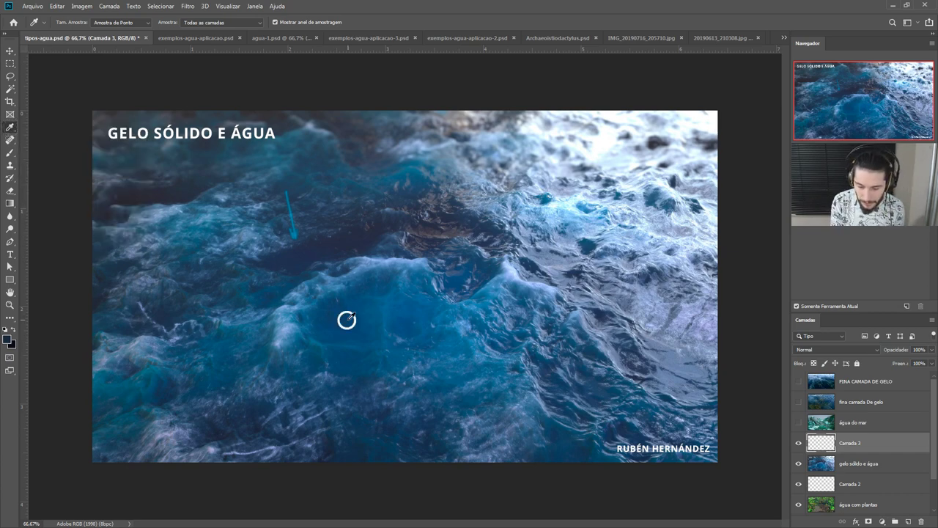
left_click(364, 301)
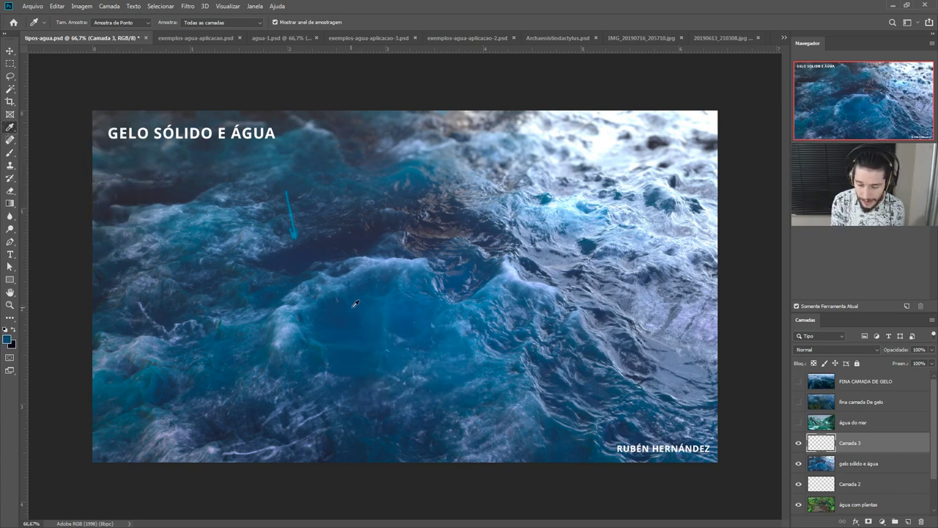
left_click(351, 310)
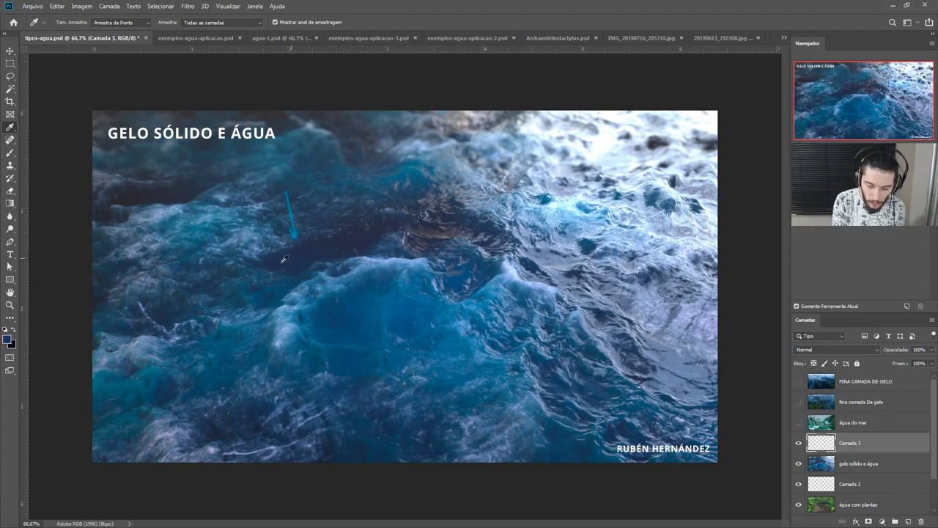
left_click(559, 209)
left_click(559, 209)
left_click_drag(534, 209, 235, 416)
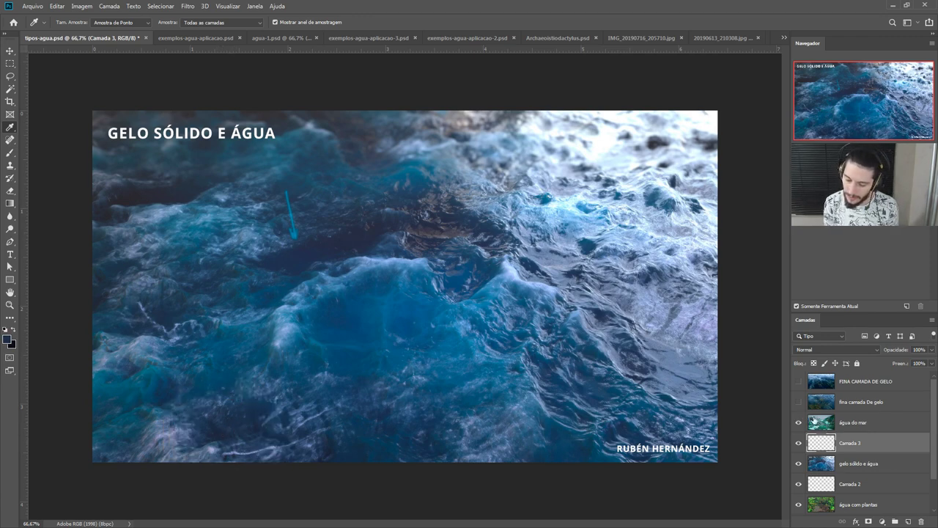
Step: Show the "água do mar" layer and sample its dark green water, pale foam and bright green wave crest
left_click(798, 422)
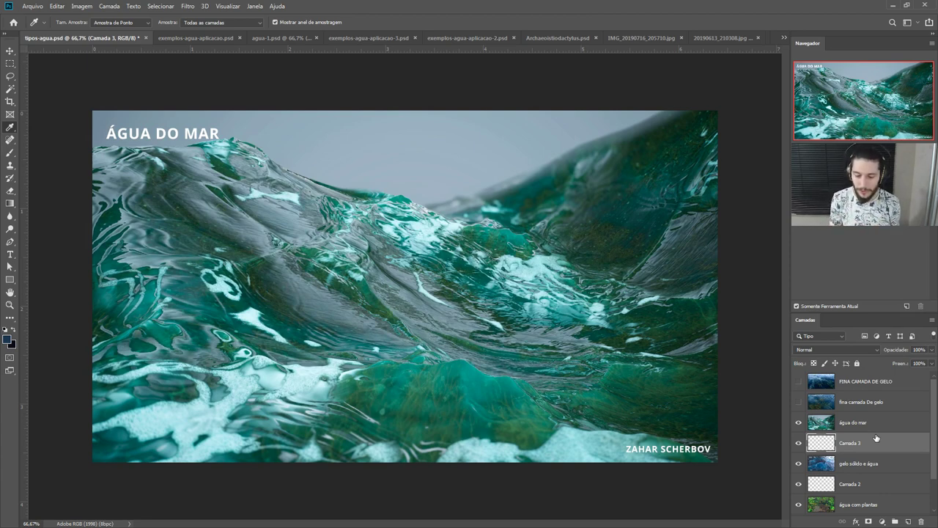
left_click(614, 225)
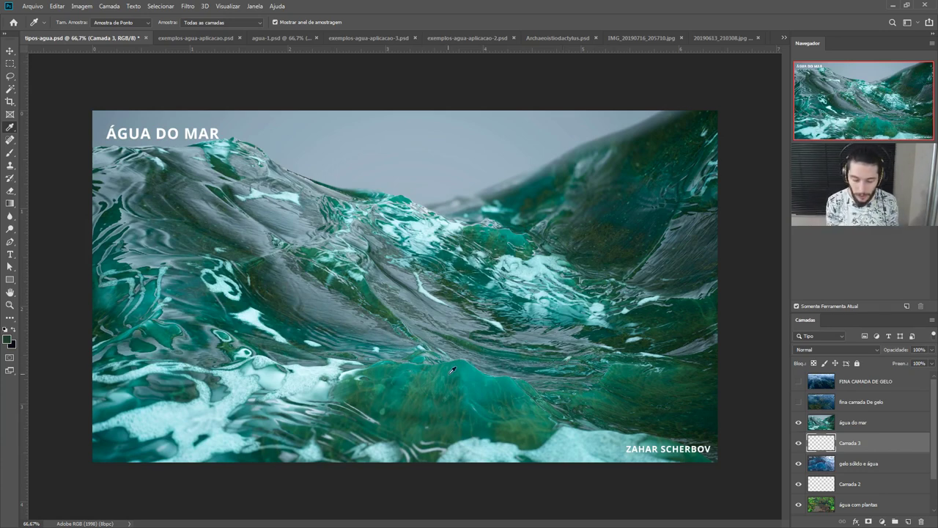
left_click_drag(309, 368, 306, 360)
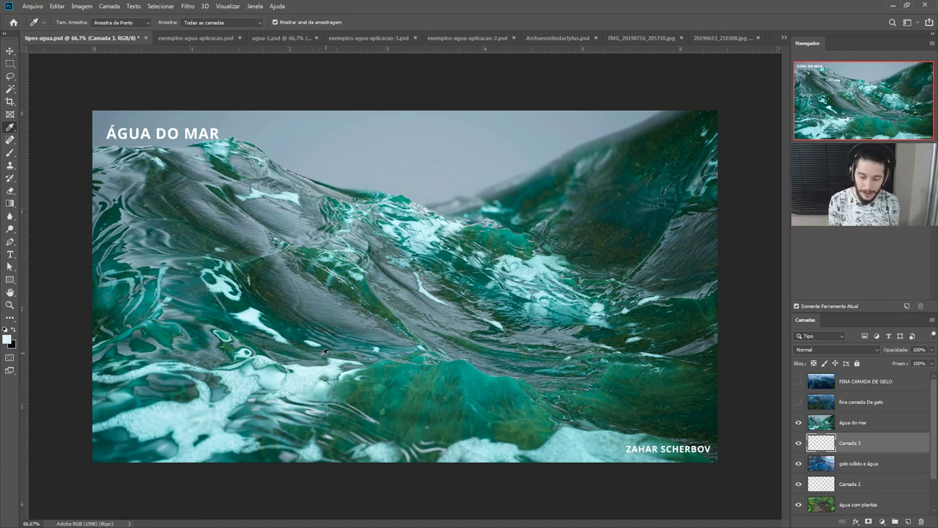
left_click(310, 369)
left_click_drag(310, 369, 297, 379)
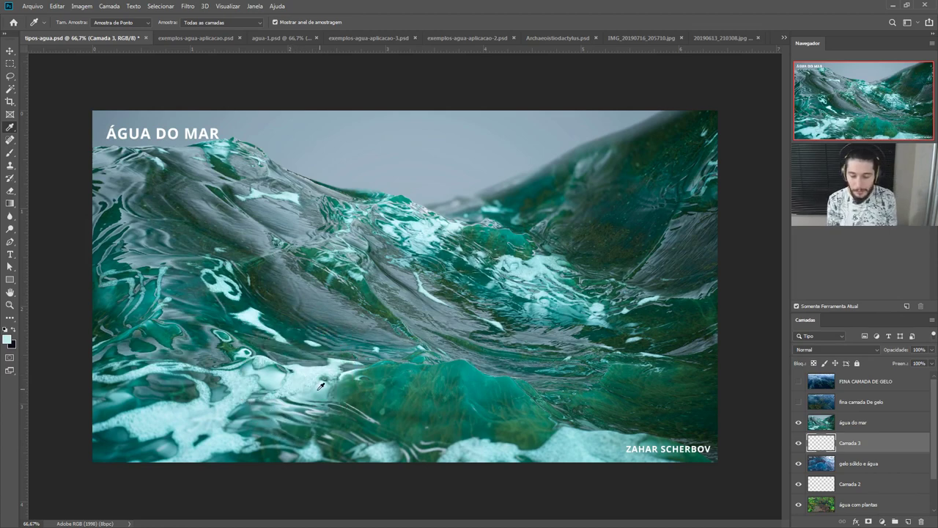
left_click_drag(353, 393, 296, 371)
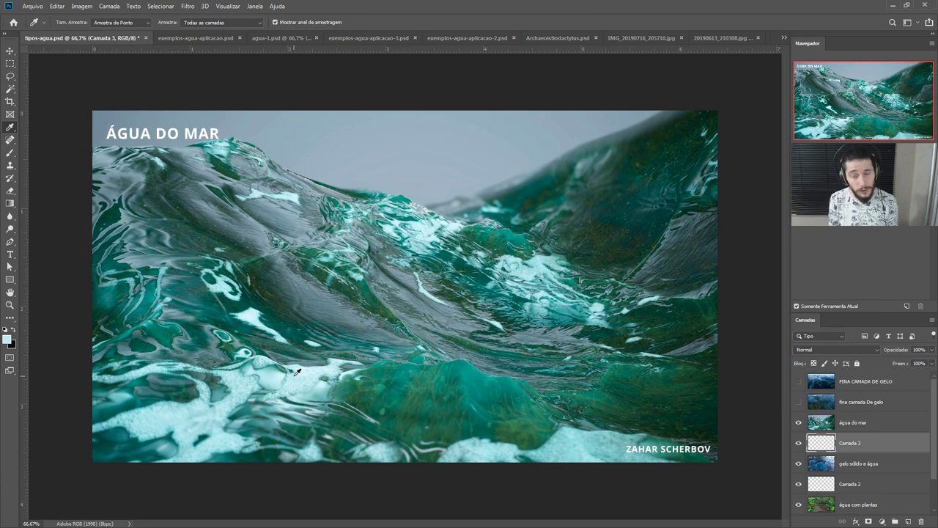
left_click_drag(644, 382, 472, 370)
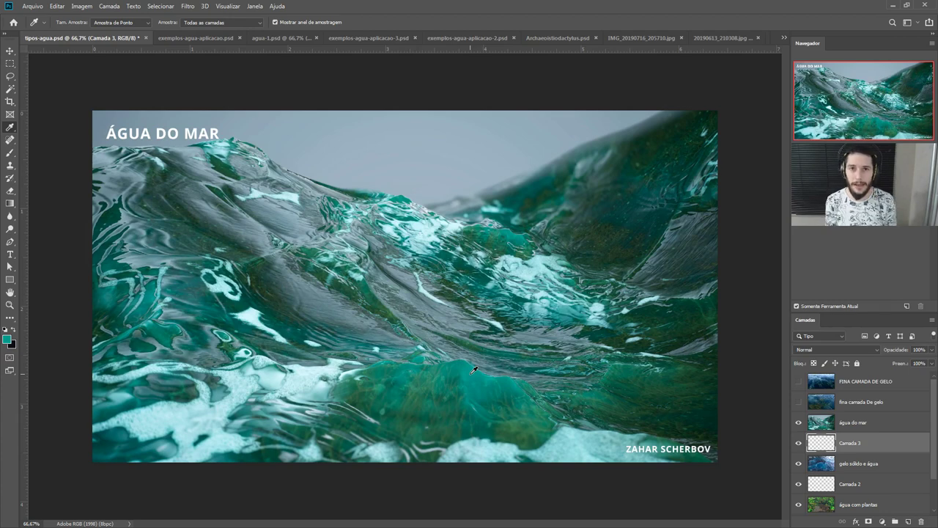
Step: Show the "fina camada De gelo" and "FINA CAMADA DE GELO" layers and sample the blue tones of the cracked ice
left_click(798, 402)
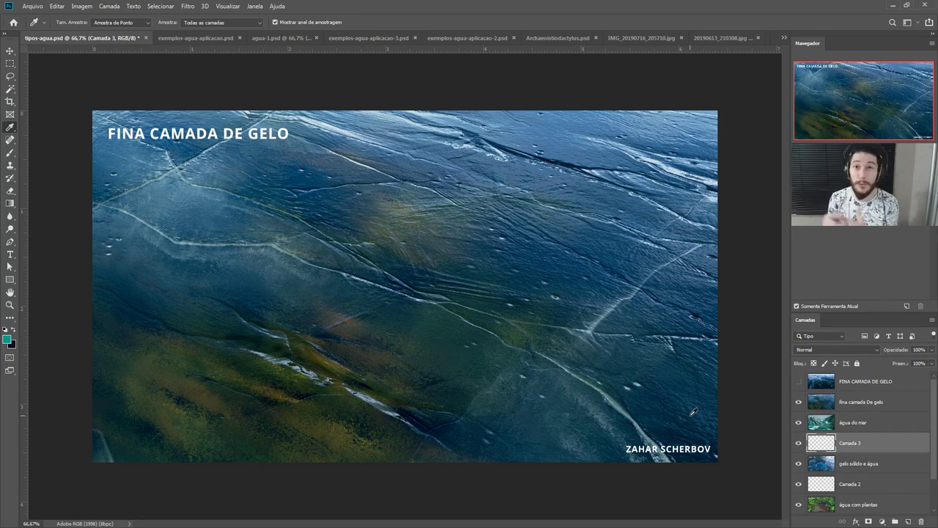
left_click(798, 381)
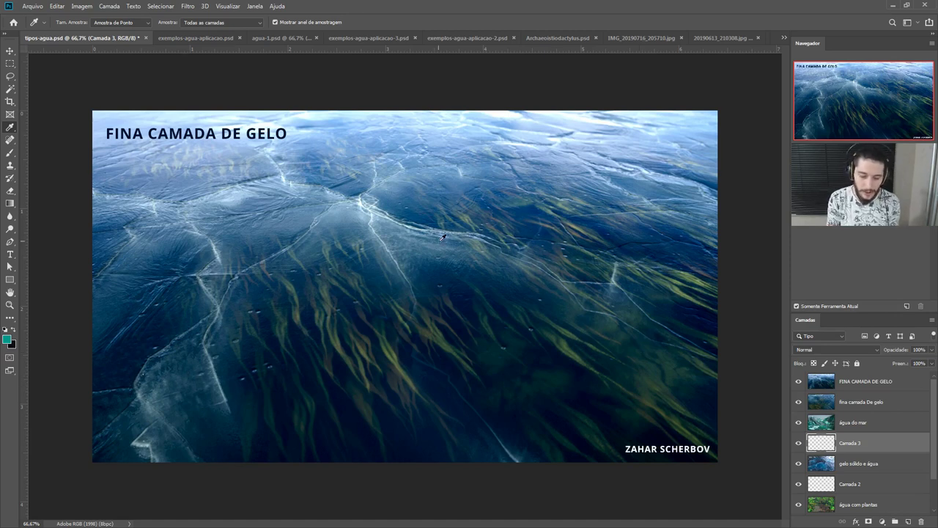
left_click_drag(402, 236, 196, 354)
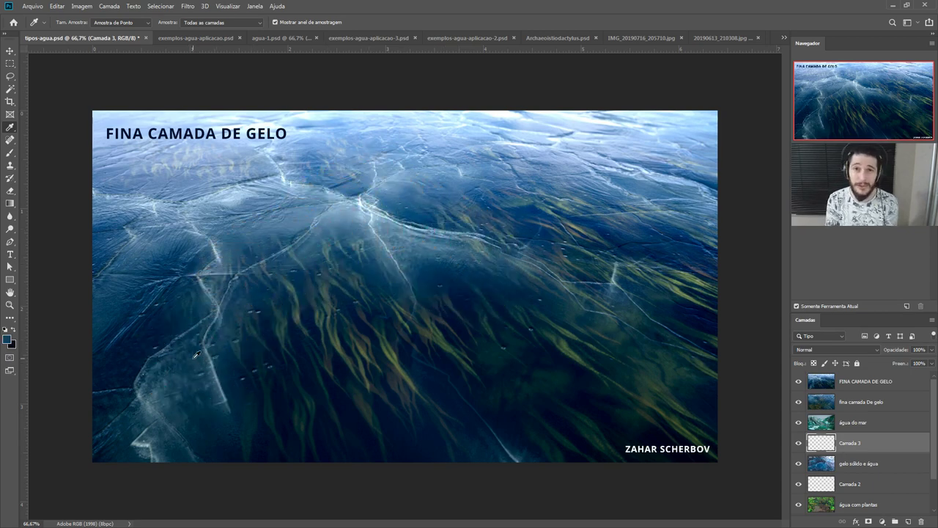
left_click_drag(343, 222, 297, 260)
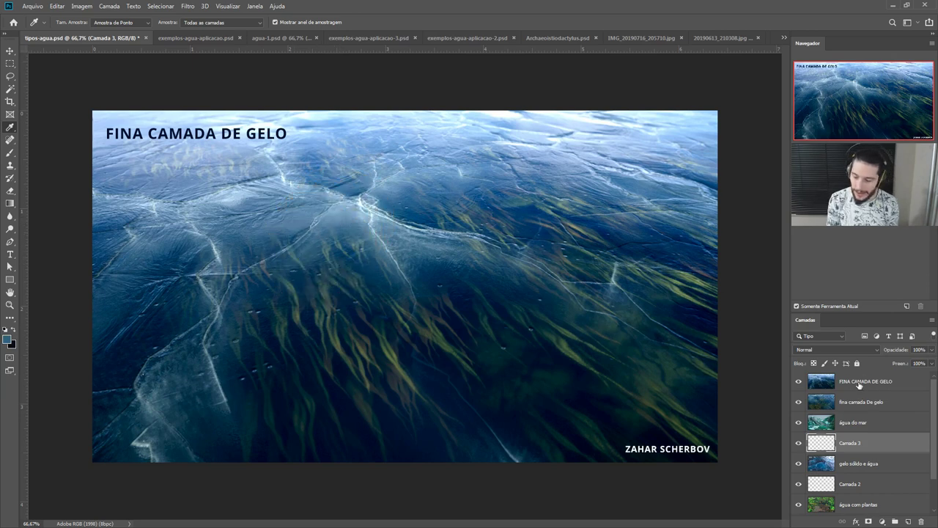
Step: Add a new layer above "FINA CAMADA DE GELO" and set the brush's foreground colour to bright magenta
key("ctrl+shift+alt+n")
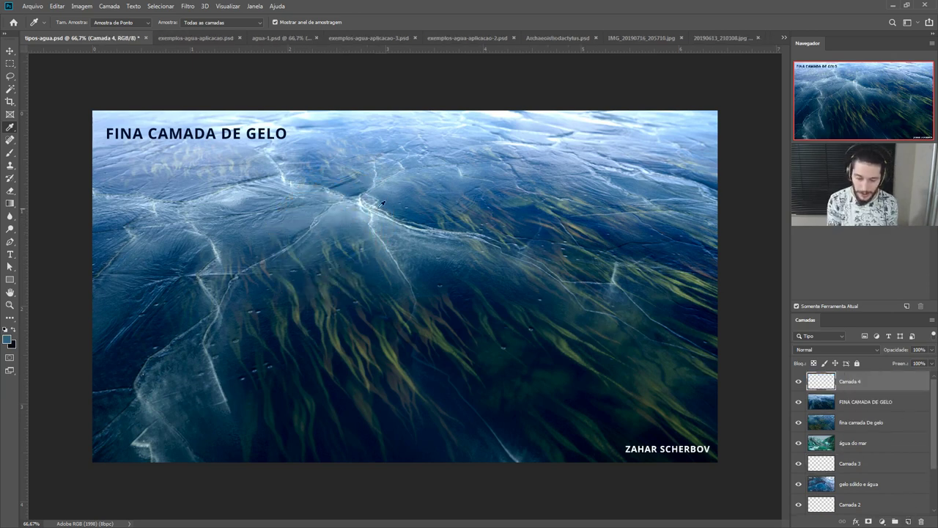
key("b")
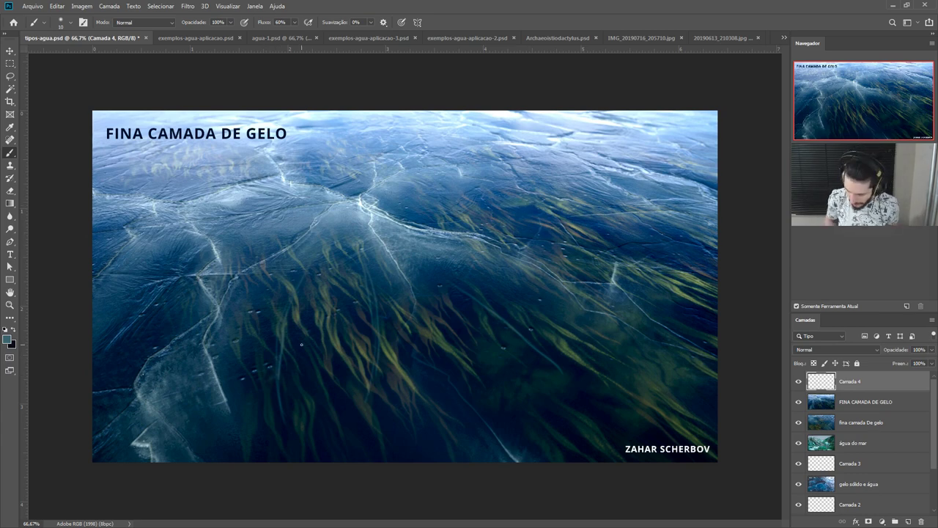
key("ctrl+1")
left_click_drag(301, 341, 421, 255)
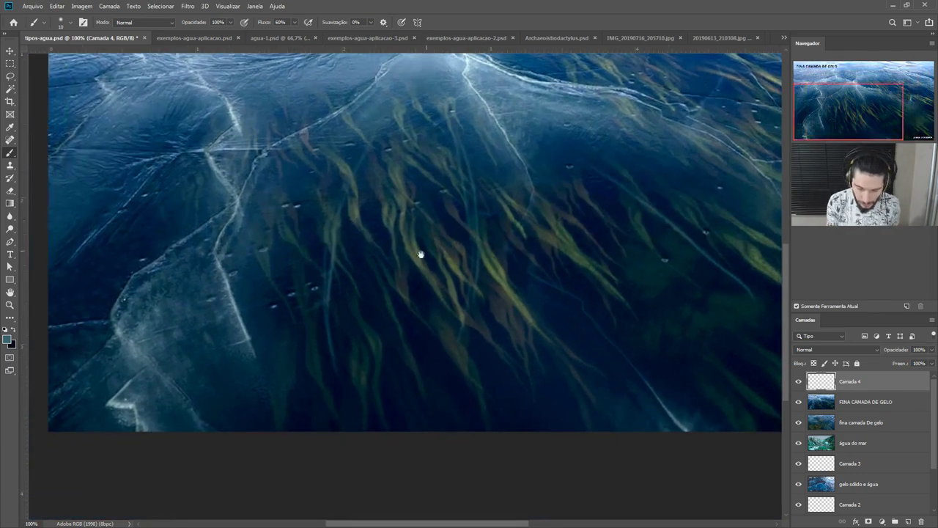
left_click(9, 338)
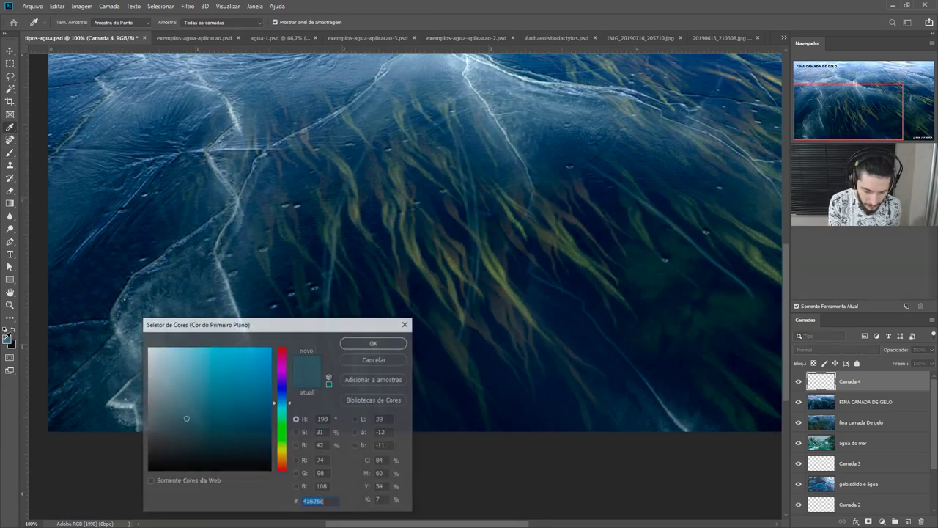
left_click(282, 368)
left_click(265, 352)
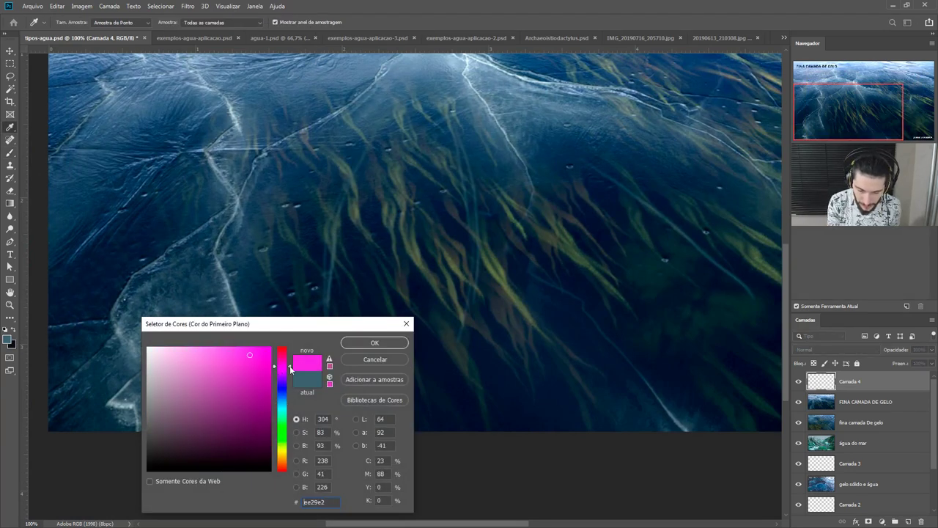
left_click(375, 343)
Step: Brush magenta rings around the two bubble groups near the plants and trace two submerged plant tips below them
mouse_move(290, 308)
left_mouse_down()
mouse_move(310, 269)
mouse_move(248, 315)
mouse_move(314, 324)
left_mouse_up()
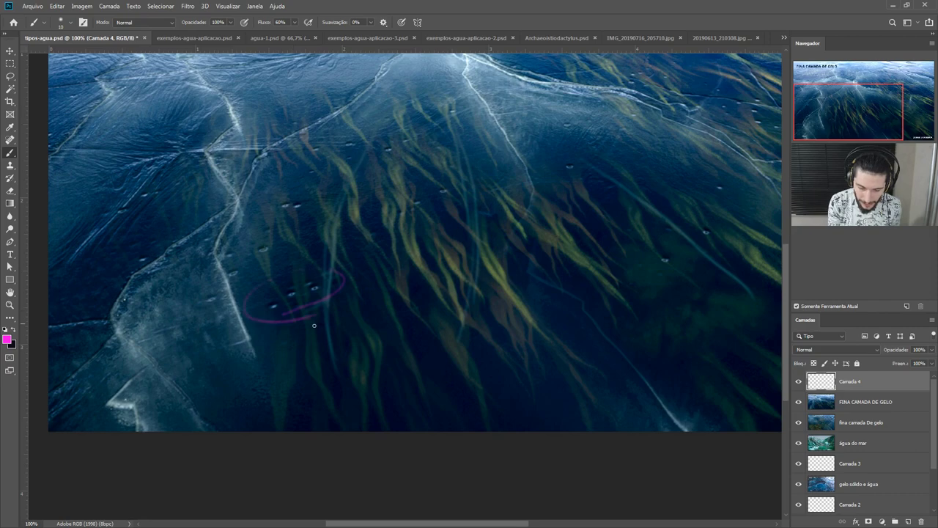
left_click_drag(434, 212, 374, 201)
left_click_drag(467, 315, 353, 393)
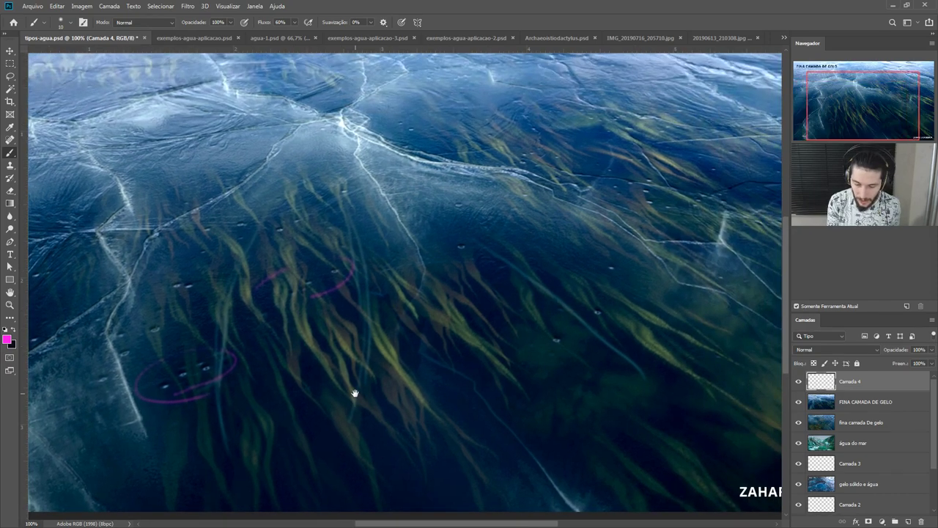
scroll(554, 377, "down", 2)
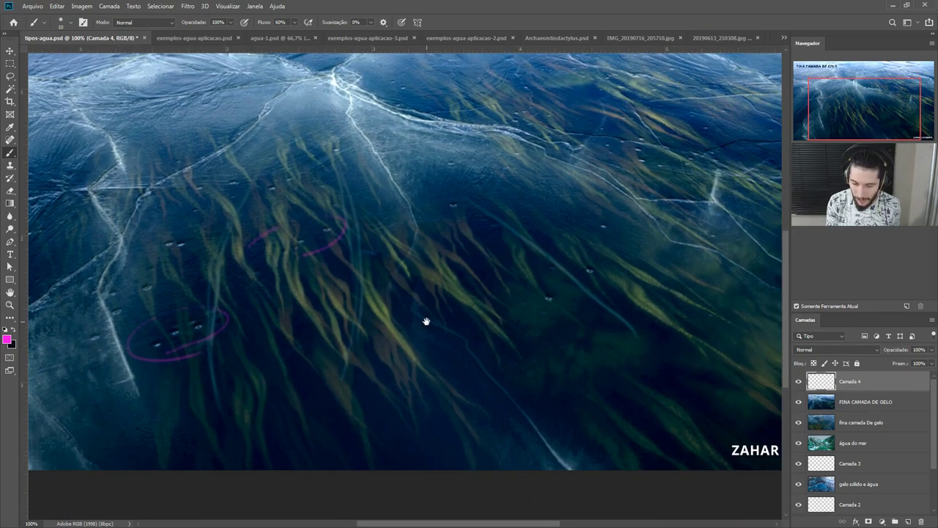
left_click_drag(426, 321, 548, 358)
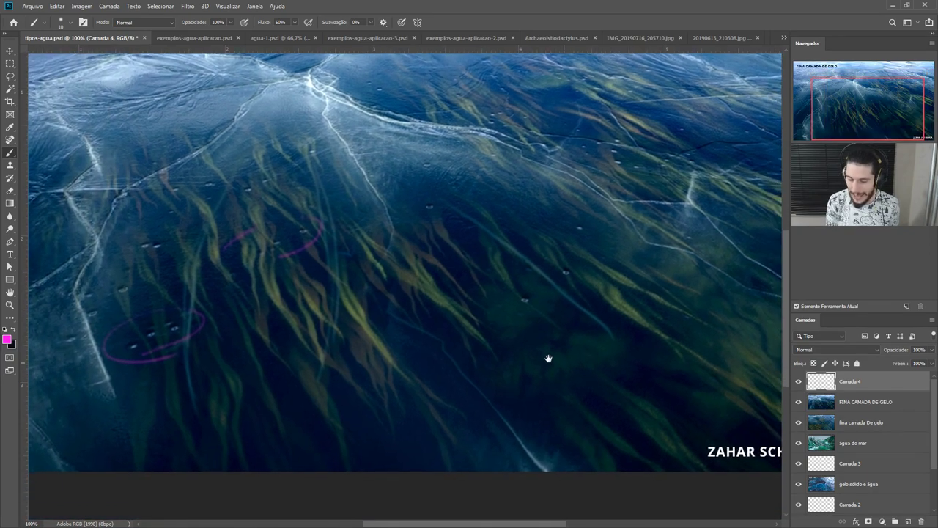
scroll(549, 358, "up", 5)
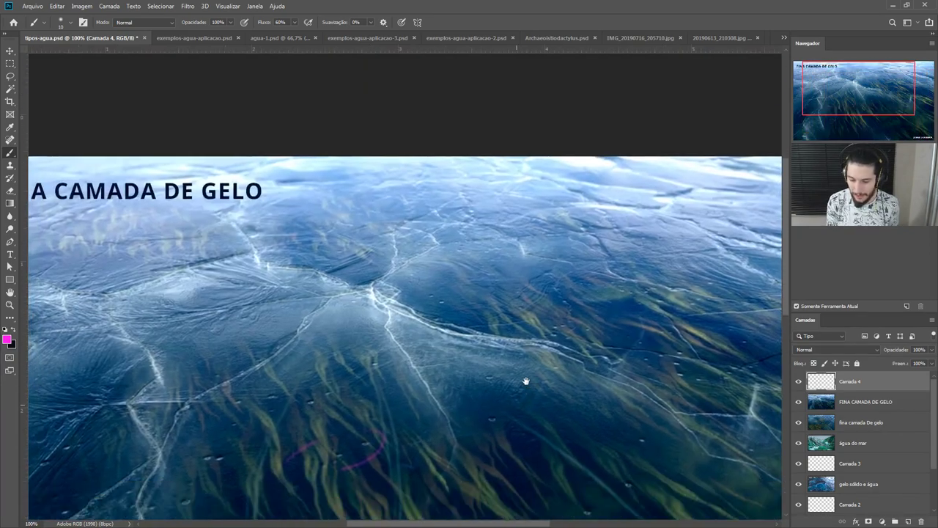
scroll(526, 381, "down", 5)
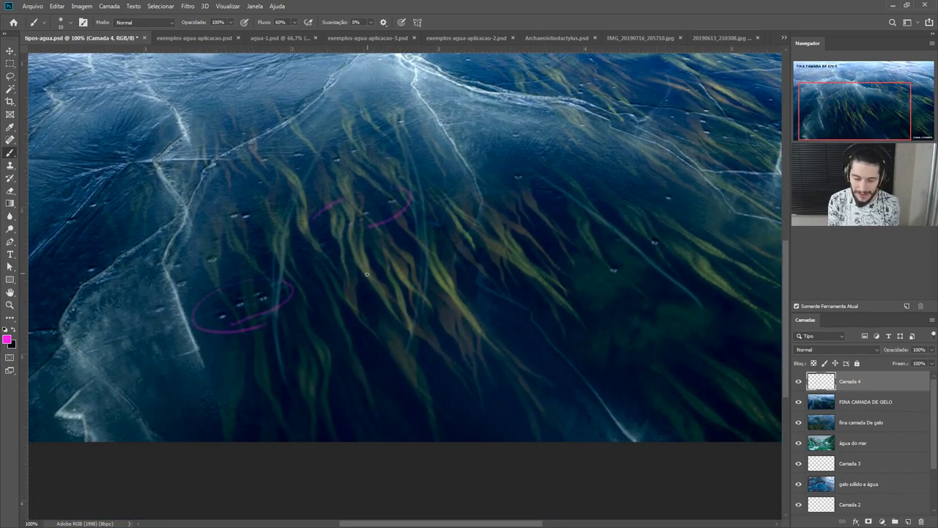
mouse_move(399, 343)
left_mouse_down()
mouse_move(419, 386)
mouse_move(452, 398)
left_mouse_up()
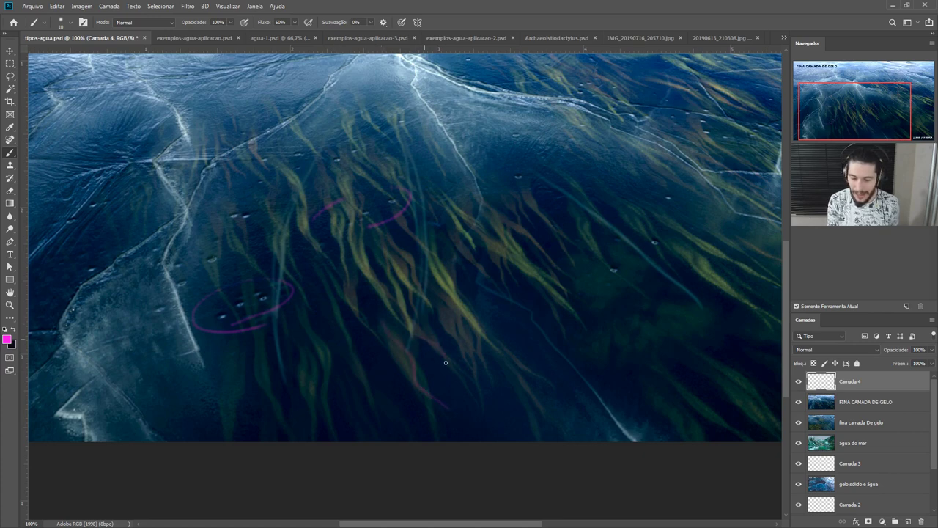
left_click_drag(445, 362, 495, 413)
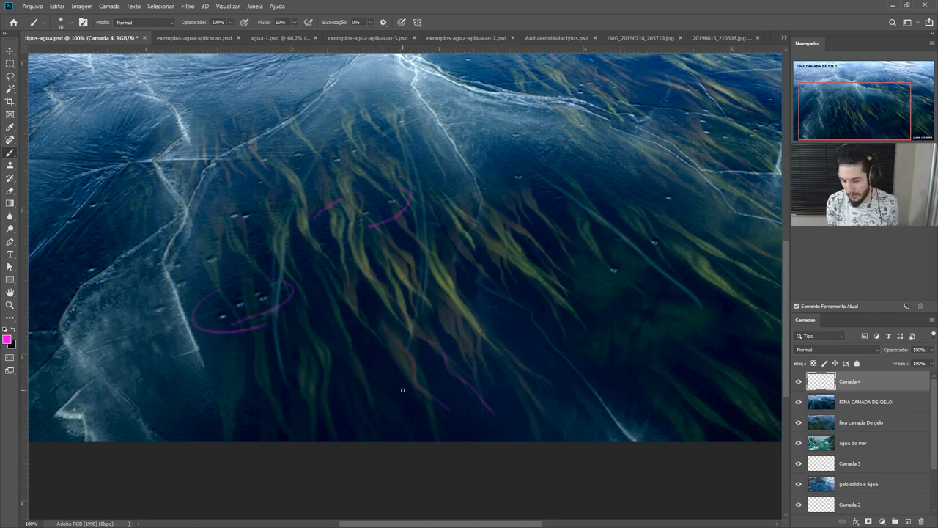
Step: Brush a diagonal magenta stroke across the ice surface at the photo's left edge and a short curved mark on the pale ice below
left_click_drag(569, 327, 466, 325)
left_click_drag(598, 356, 567, 430)
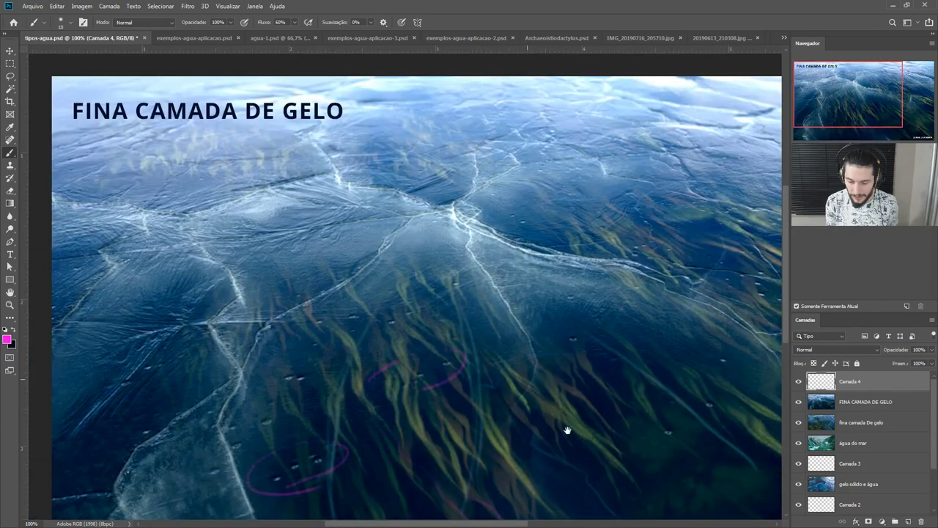
left_click_drag(328, 417, 442, 322)
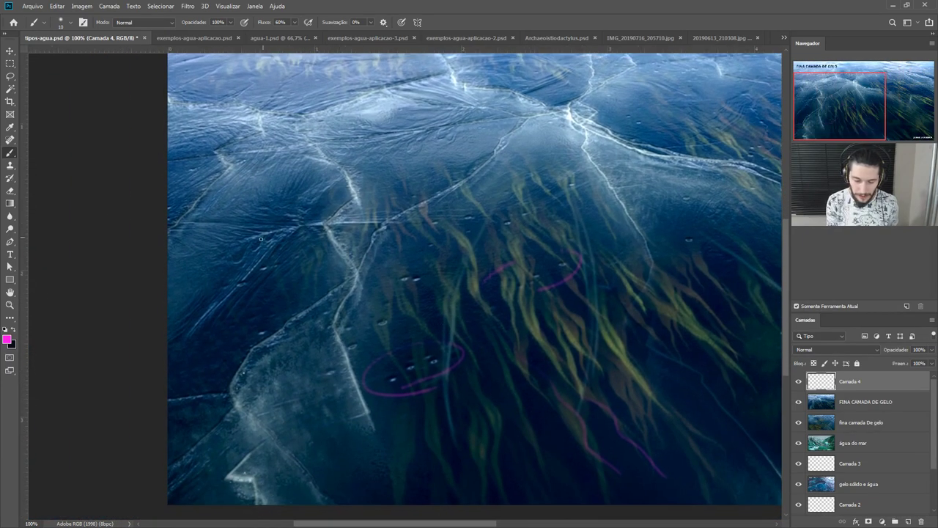
left_click_drag(203, 238, 268, 190)
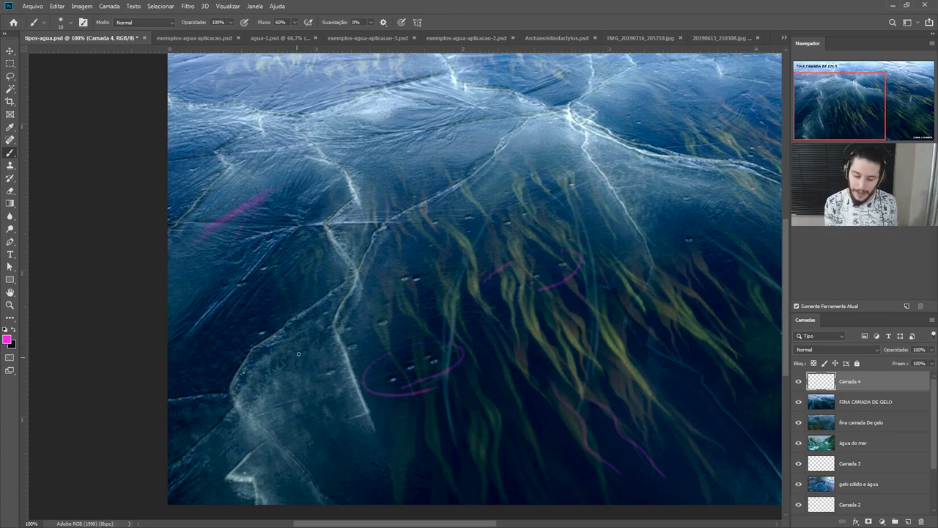
left_click_drag(298, 353, 278, 357)
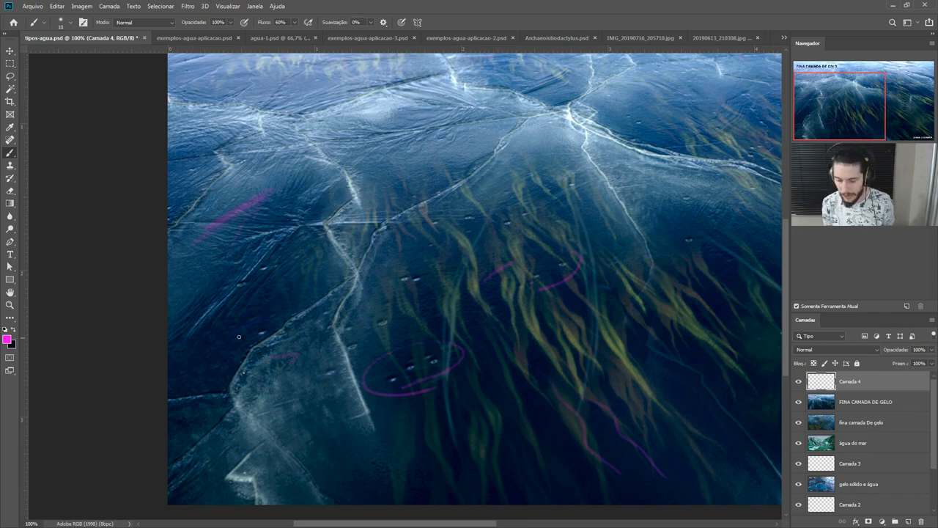
Step: Switch to exemplos-agua-aplicacao.psd and add a new layer above the topmost layer, "Camada 64"
key("ctrl+minus")
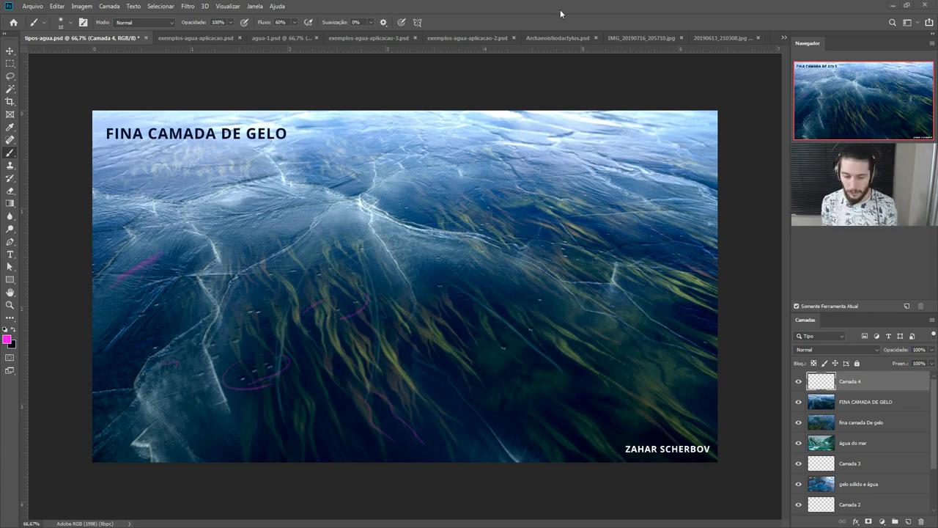
left_click(191, 38)
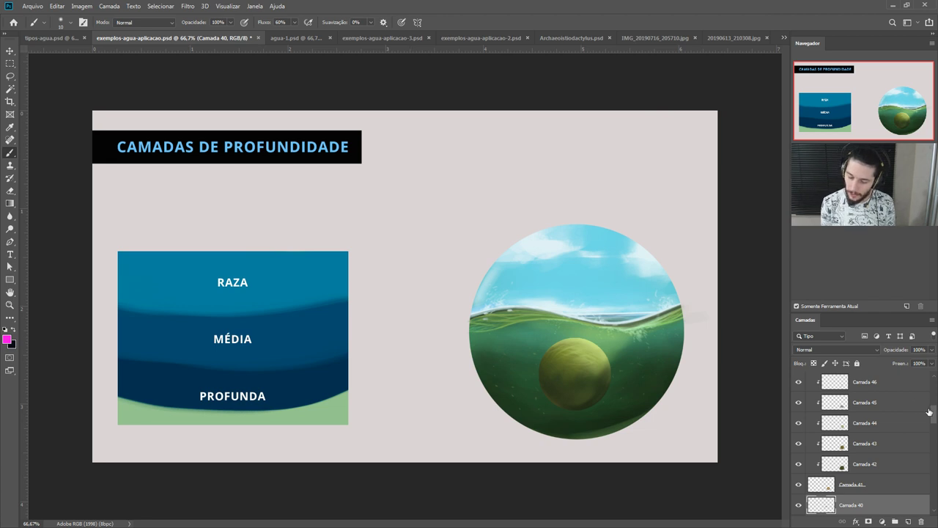
scroll(929, 412, "up", 5)
left_click(862, 380)
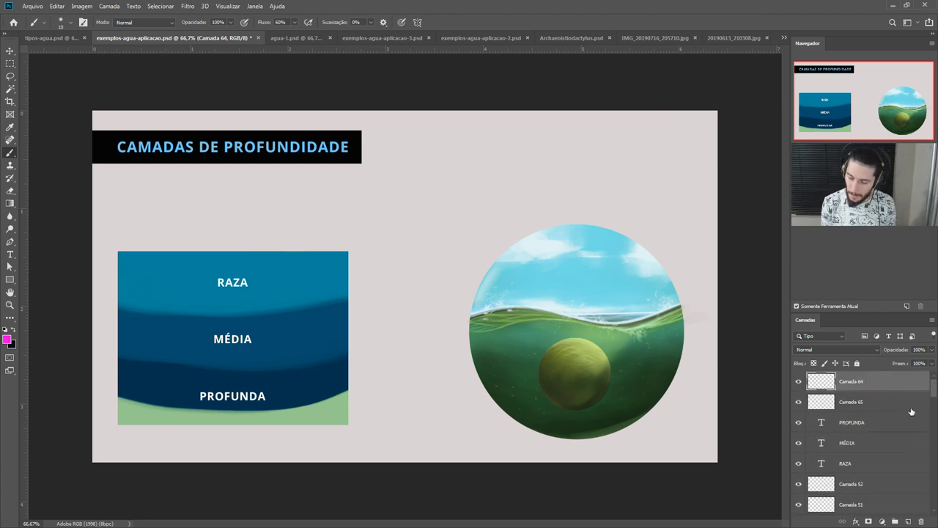
left_click(907, 521)
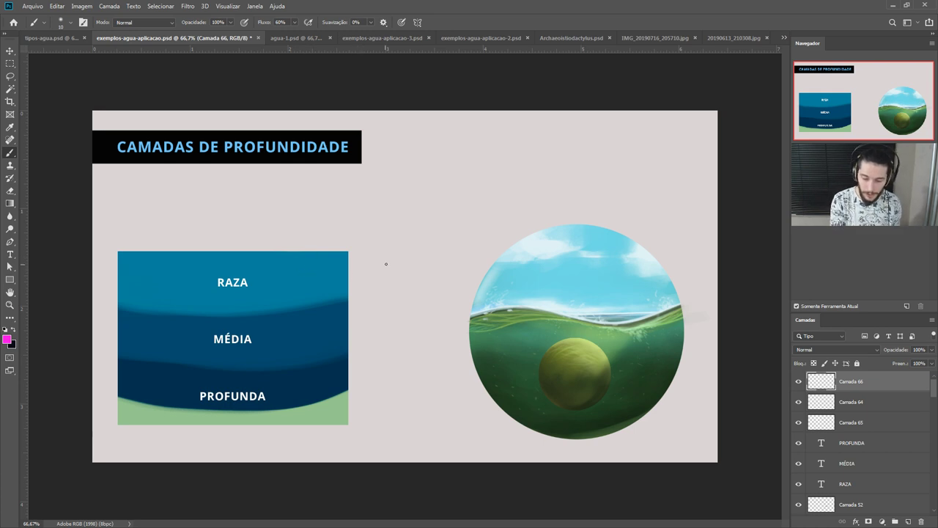
Step: Brush magenta arrows pointing at the RAZA, MÉDIA and PROFUNDA bands and the green seabed, plus a short stroke across the MÉDIA–PROFUNDA boundary
mouse_move(356, 272)
left_mouse_down()
mouse_move(387, 264)
mouse_move(361, 268)
mouse_move(367, 278)
left_mouse_up()
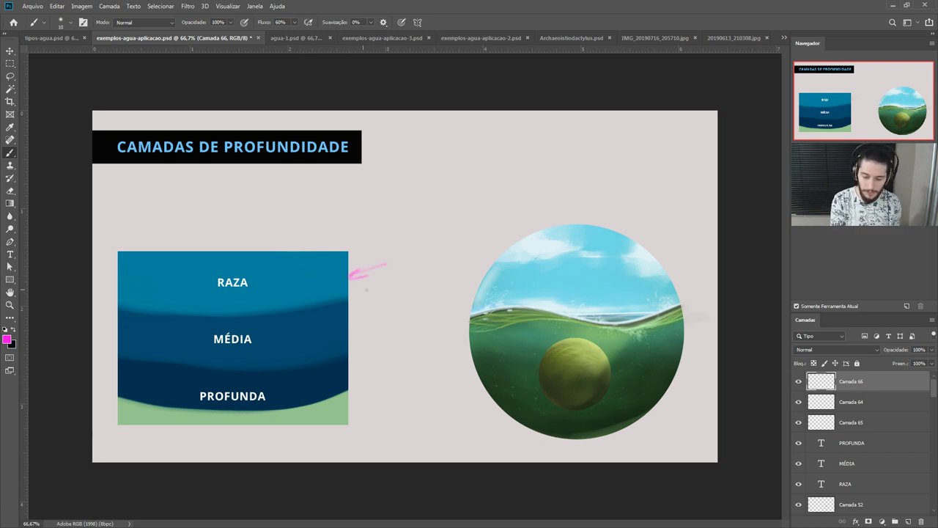
mouse_move(349, 327)
left_mouse_down()
mouse_move(386, 313)
mouse_move(339, 330)
mouse_move(361, 324)
left_mouse_up()
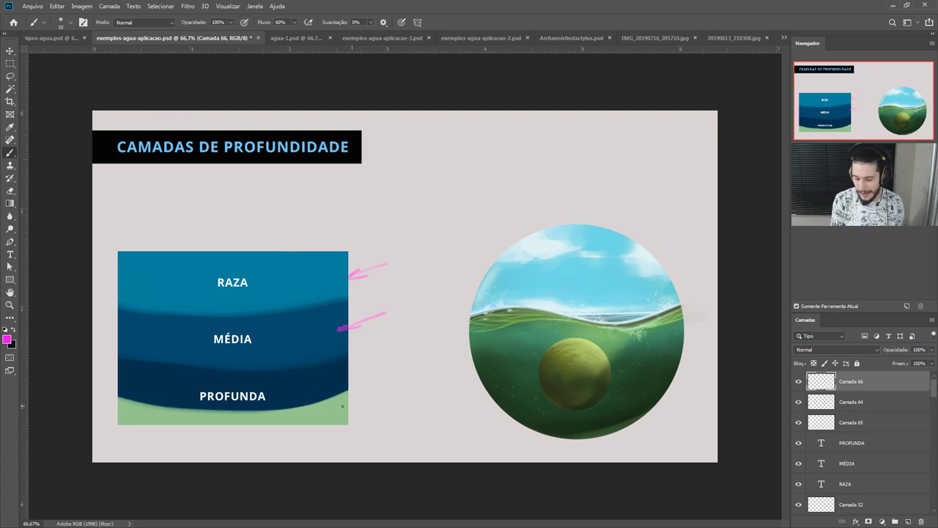
mouse_move(352, 412)
left_mouse_down()
mouse_move(416, 409)
mouse_move(346, 414)
left_mouse_up()
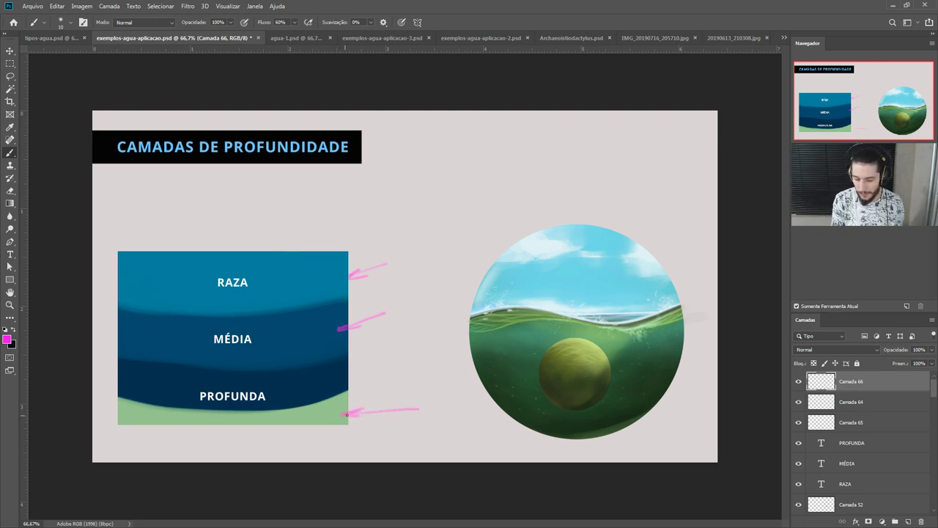
mouse_move(350, 374)
left_mouse_down()
mouse_move(388, 370)
mouse_move(340, 374)
mouse_move(308, 349)
mouse_move(312, 365)
left_mouse_up()
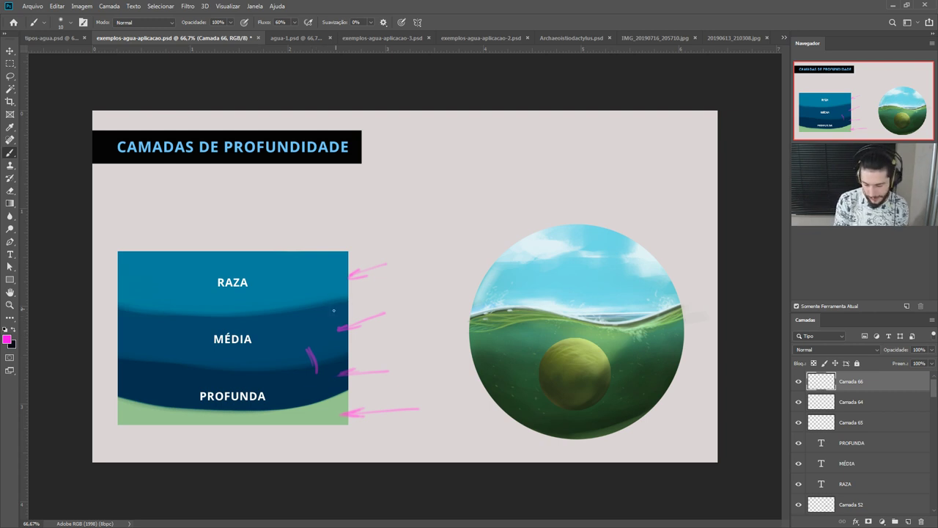
Step: Brush short magenta marks in and beside the MÉDIA and PROFUNDA bands, plus a long vertical arrow running from above RAZA down into PROFUNDA
left_click_drag(292, 336, 295, 331)
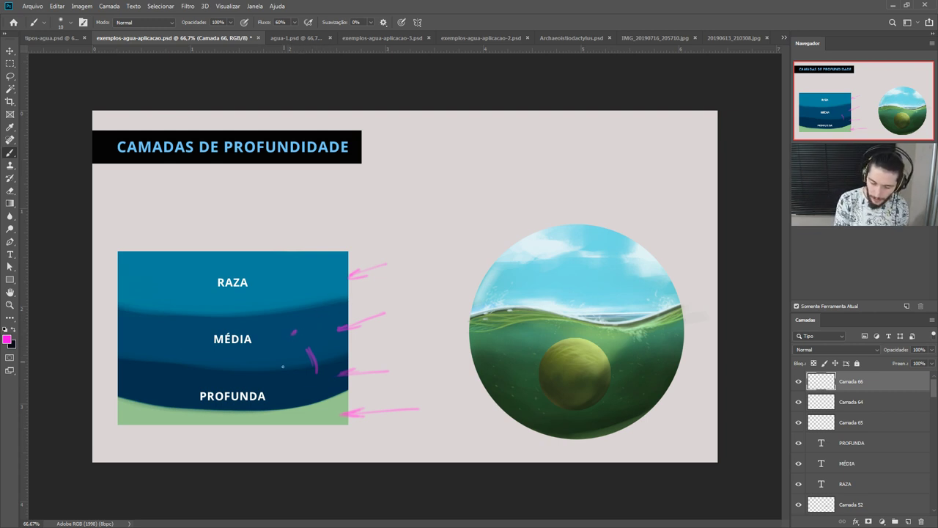
left_click_drag(288, 390, 291, 385)
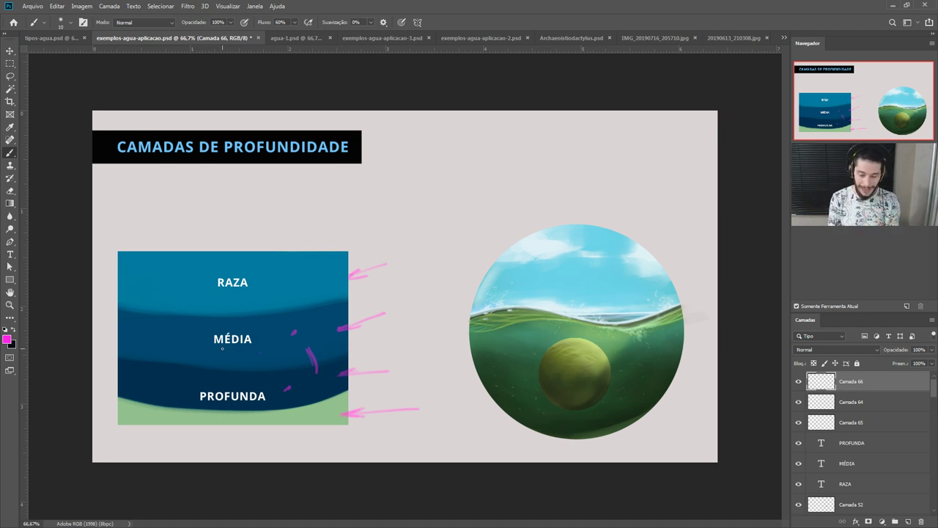
left_click_drag(358, 308, 408, 284)
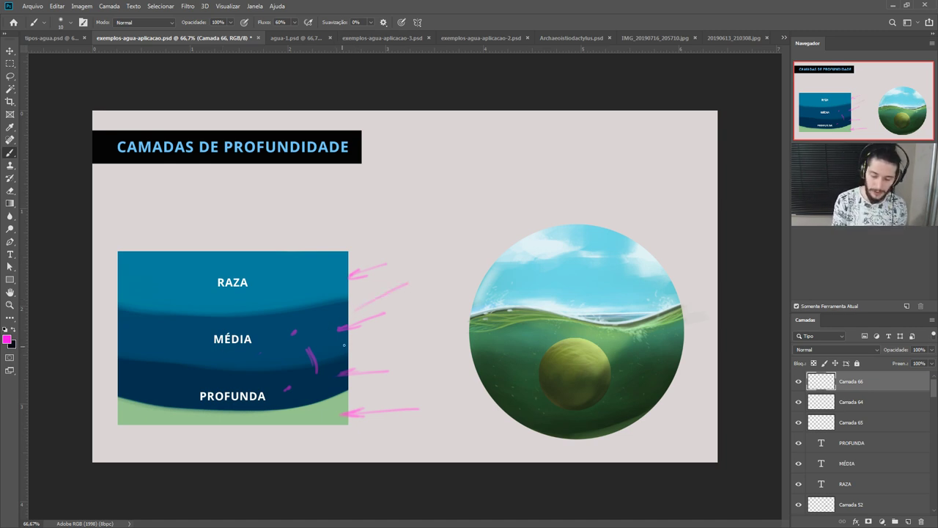
left_click_drag(385, 340, 350, 350)
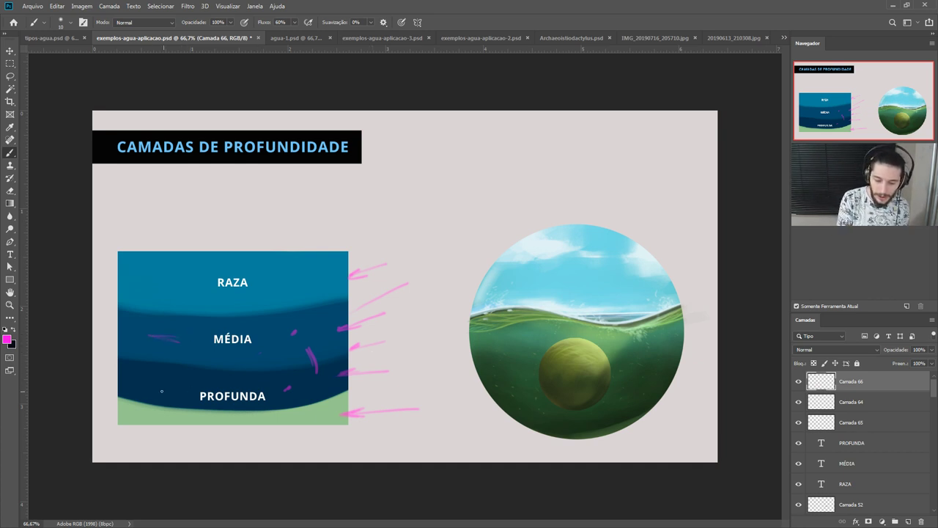
left_click_drag(147, 373, 165, 384)
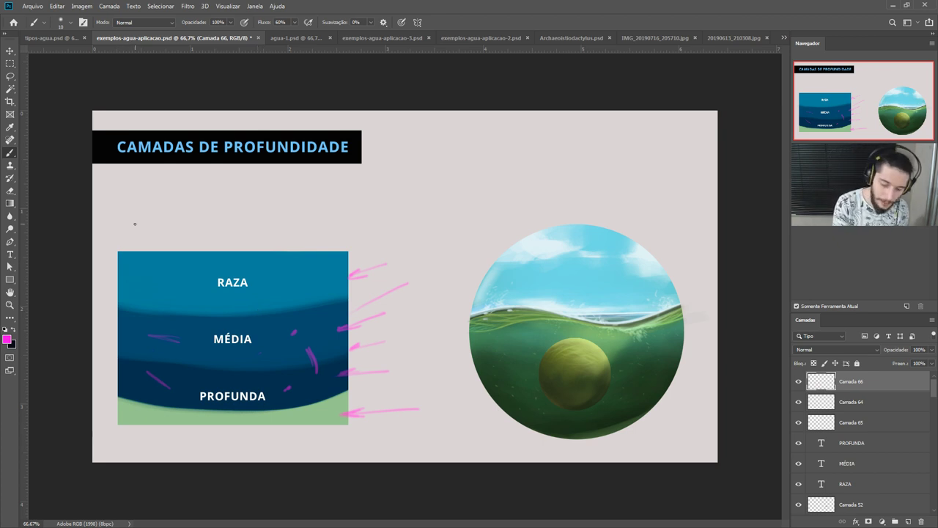
mouse_move(135, 226)
left_mouse_down()
mouse_move(136, 379)
mouse_move(138, 371)
left_mouse_up()
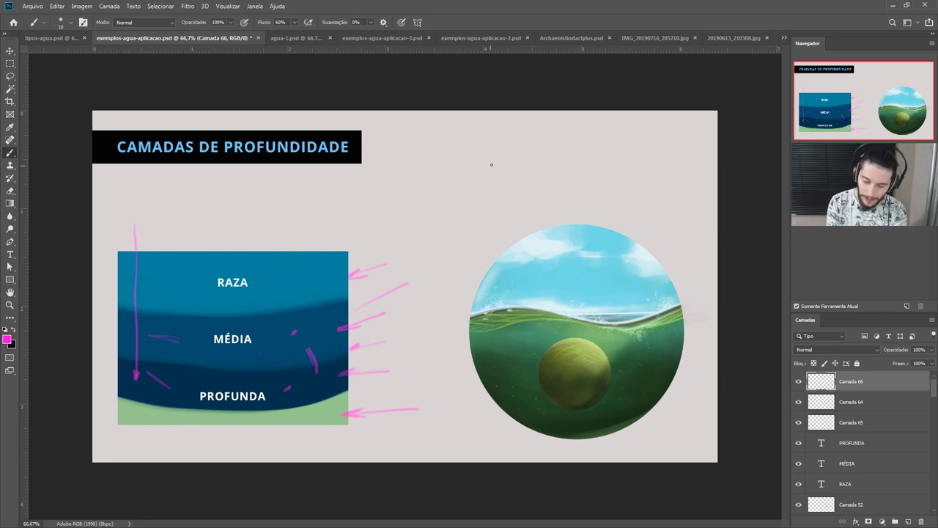
Step: Brush magenta arrows pointing at the circular sea illustration from above, at its sky and at its green water
left_click_drag(491, 157, 490, 225)
left_click_drag(493, 212, 490, 225)
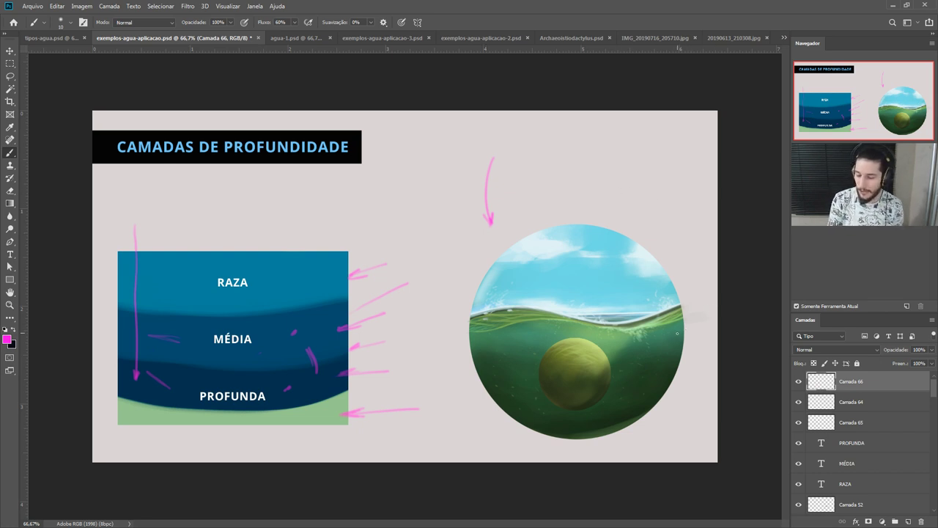
mouse_move(646, 359)
left_mouse_down()
mouse_move(711, 350)
mouse_move(644, 360)
mouse_move(651, 364)
left_mouse_up()
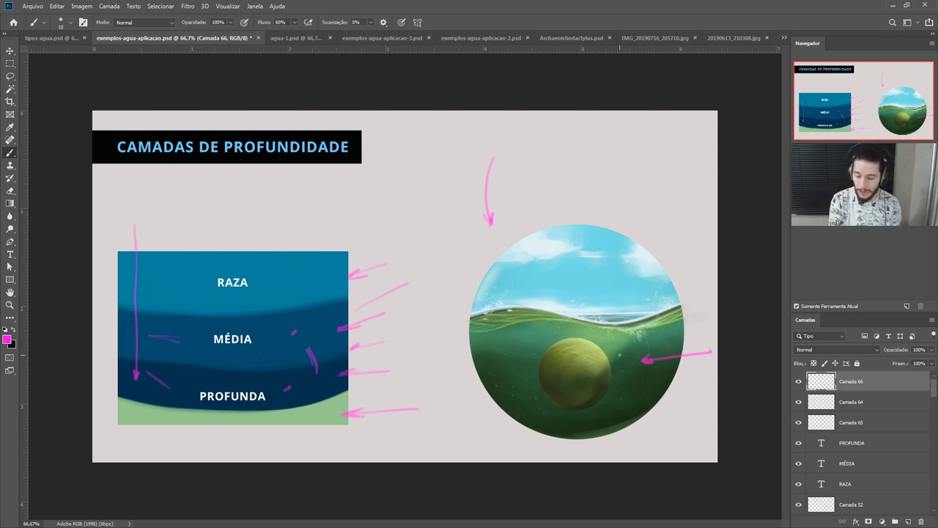
mouse_move(599, 227)
left_mouse_down()
mouse_move(639, 159)
mouse_move(605, 232)
left_mouse_up()
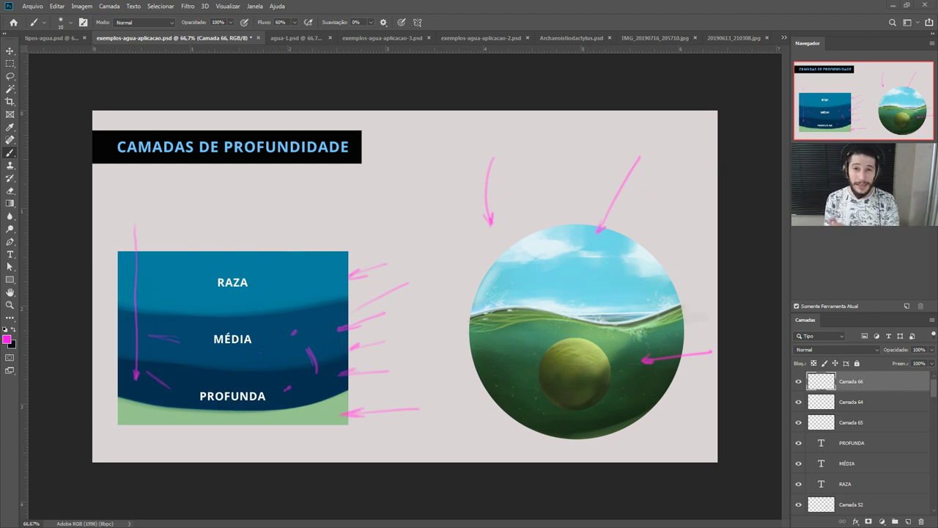
Step: Handwrite the magenta labels "CÉU" beside the sky arrow and "MAR" beside the green water, and underline both
mouse_move(649, 174)
left_mouse_down()
mouse_move(649, 187)
mouse_move(663, 184)
mouse_move(671, 162)
left_mouse_up()
mouse_move(673, 405)
left_mouse_down()
mouse_move(679, 389)
mouse_move(698, 403)
mouse_move(709, 397)
left_mouse_up()
left_click_drag(665, 422, 713, 417)
left_click_drag(636, 194, 691, 187)
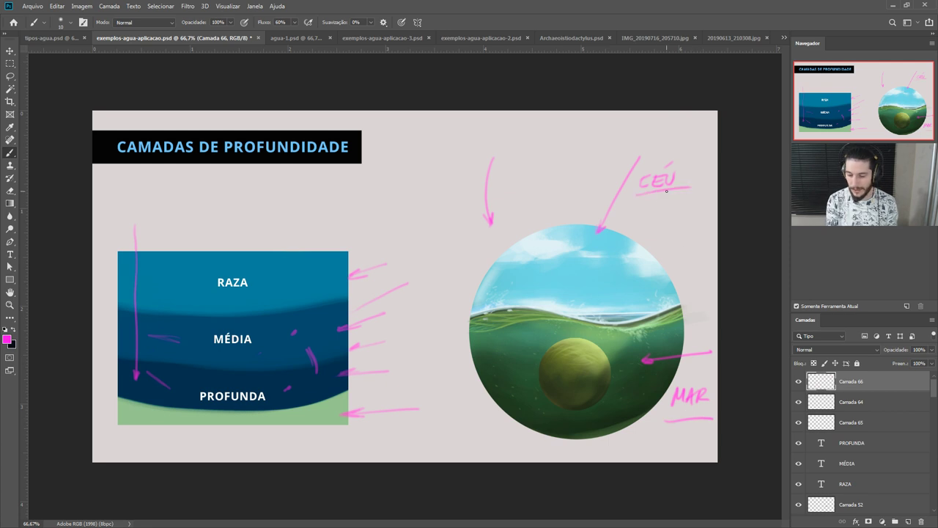
mouse_move(603, 339)
left_mouse_down()
mouse_move(606, 289)
mouse_move(563, 260)
left_mouse_up()
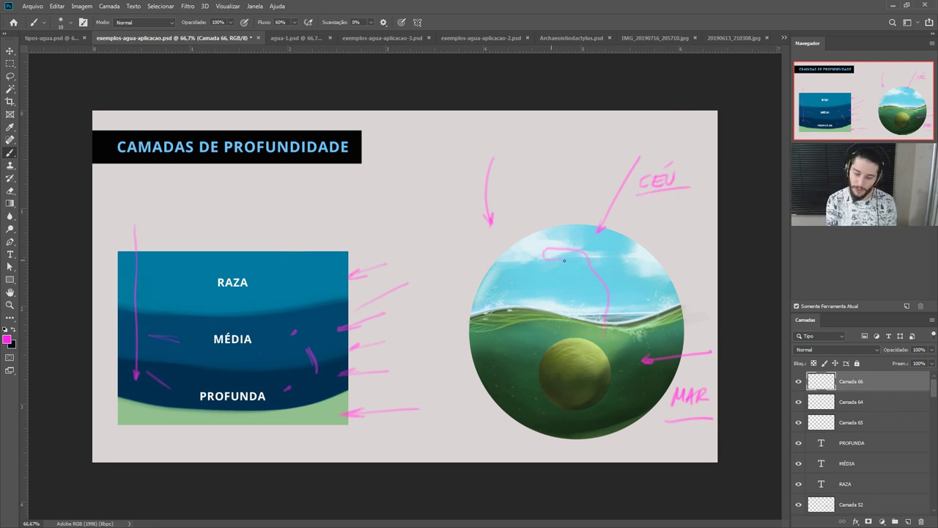
left_click_drag(502, 273, 543, 308)
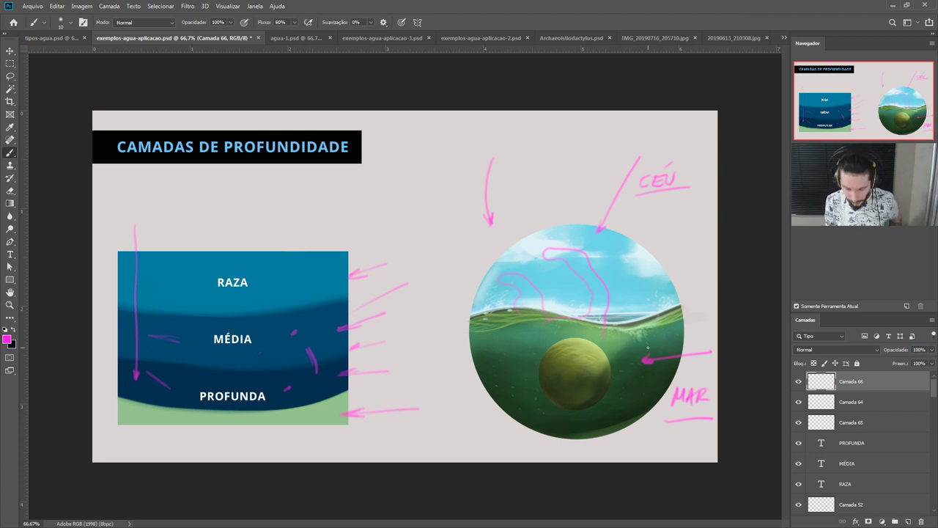
key("ctrl+z")
key("ctrl+z")
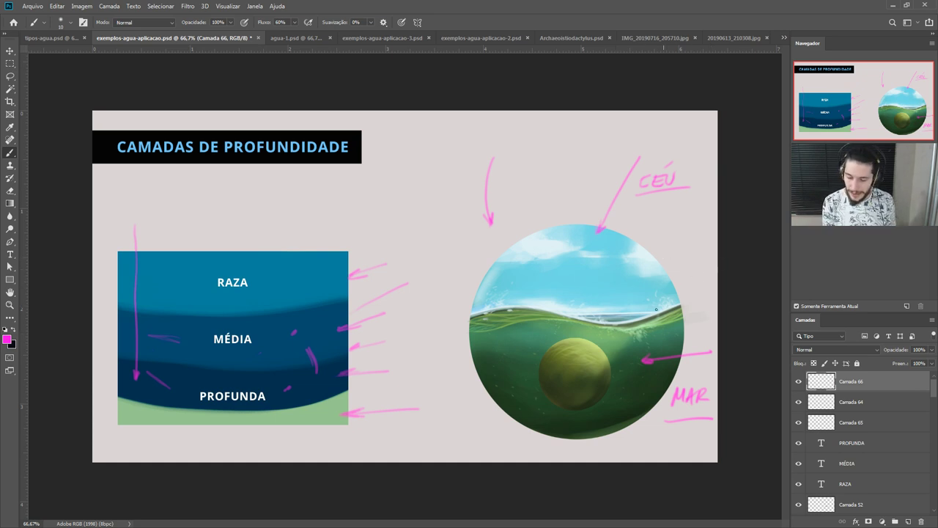
Step: Brush a magenta wave line across the circle's sky, a diagonal stroke over its lower edge and two long light rays into the water
mouse_move(680, 287)
left_mouse_down()
mouse_move(617, 304)
mouse_move(559, 276)
mouse_move(477, 284)
left_mouse_up()
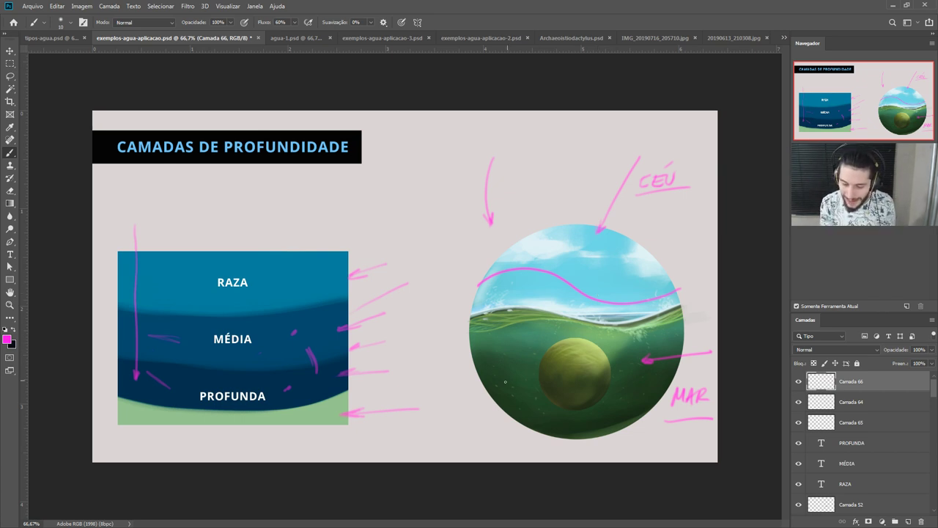
left_click_drag(460, 430, 456, 435)
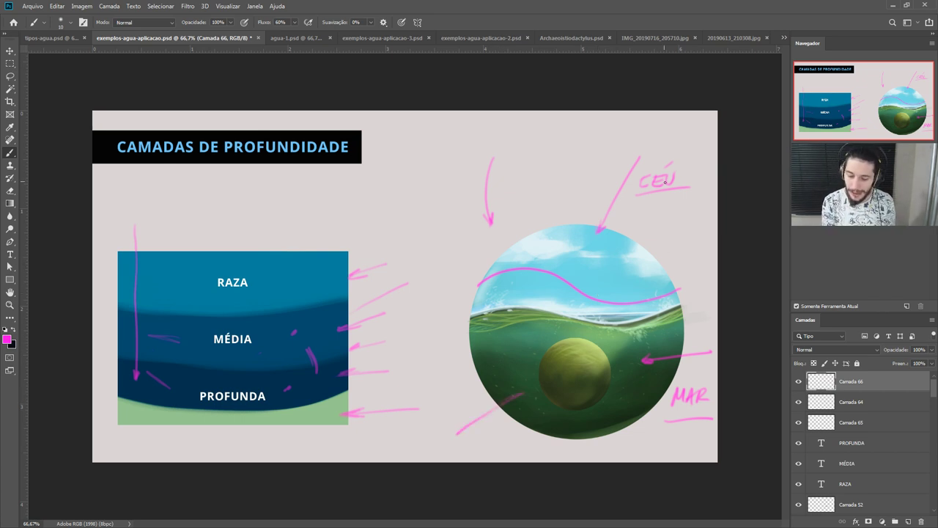
left_click_drag(714, 204, 624, 346)
left_click_drag(565, 114, 563, 410)
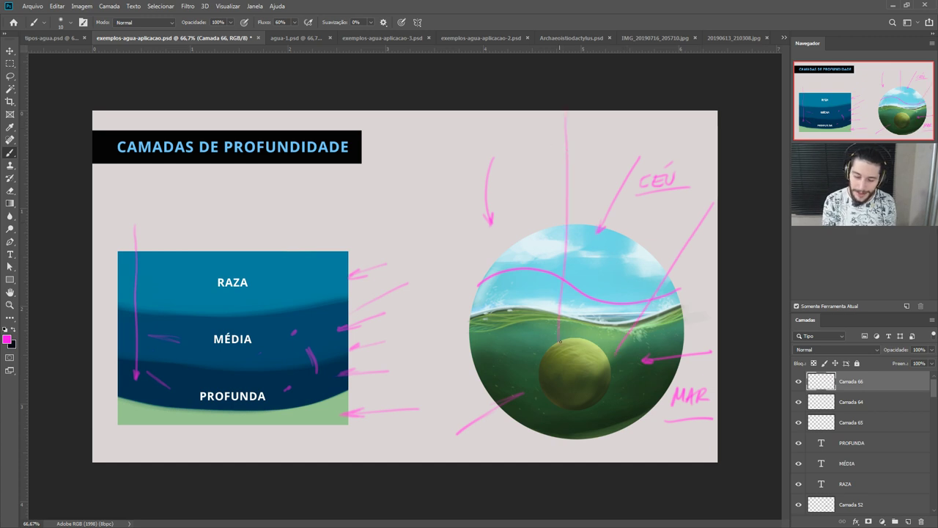
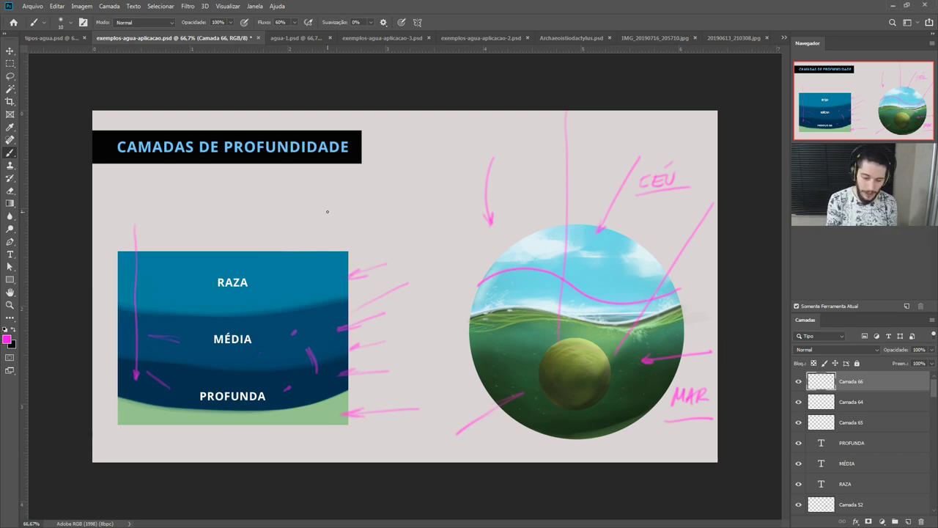
Step: Brush more magenta strokes on the depth diagram: into RAZA from above, beside PROFUNDA, and vertically through the three bands
mouse_move(285, 267)
left_mouse_down()
mouse_move(285, 211)
mouse_move(288, 249)
left_mouse_up()
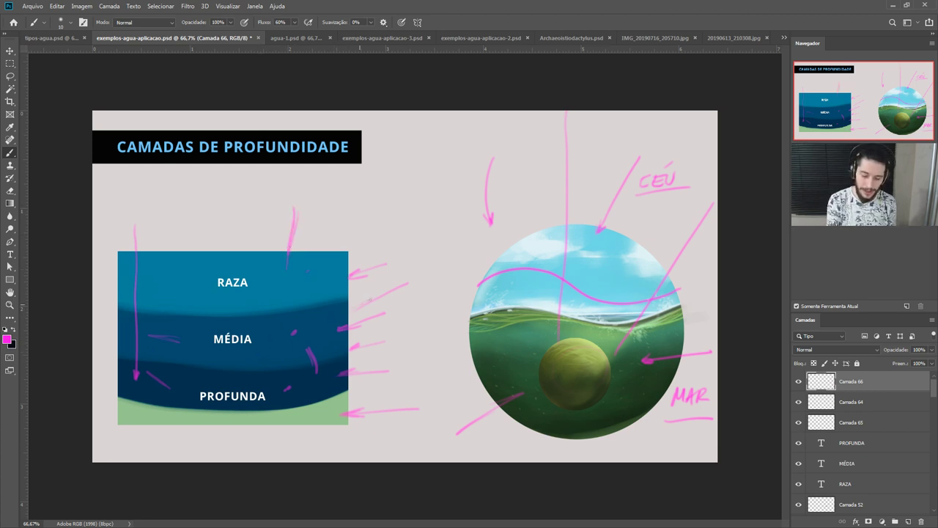
left_click_drag(355, 390, 376, 392)
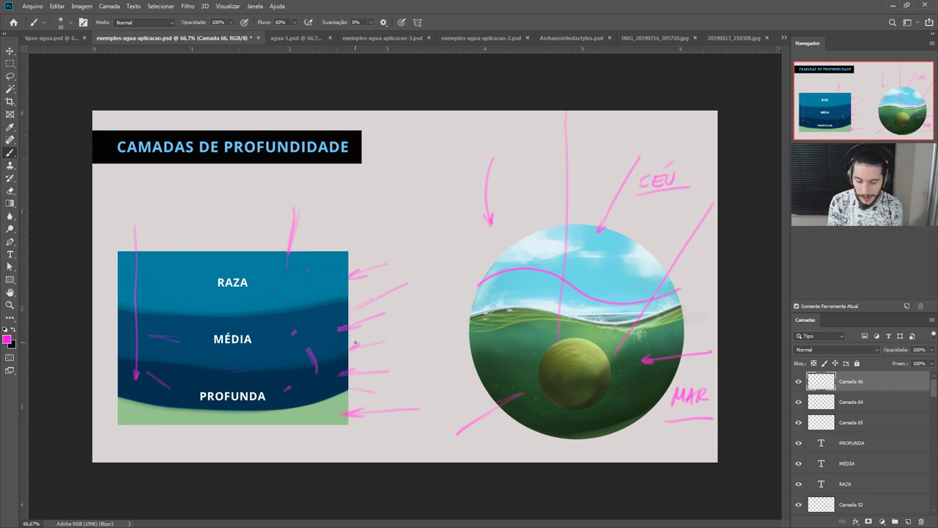
left_click_drag(181, 365, 184, 249)
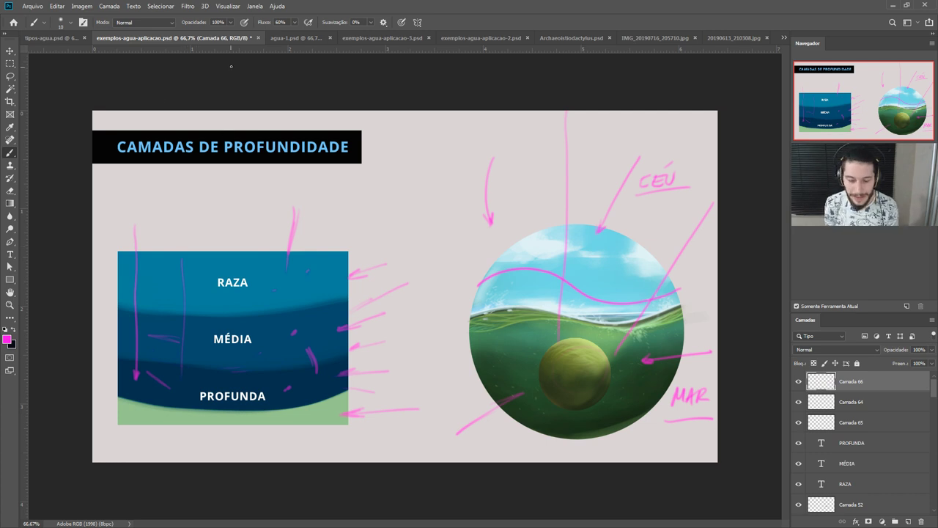
left_click(277, 37)
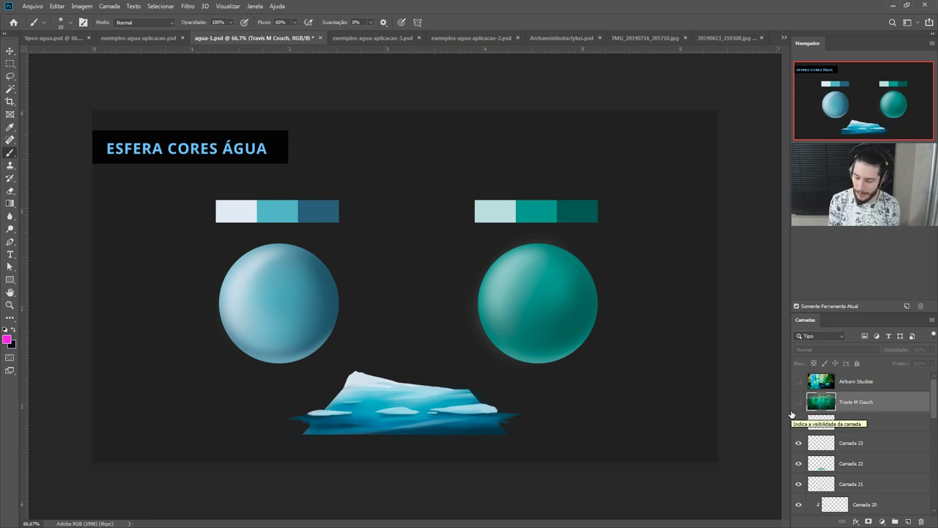
left_click(908, 521)
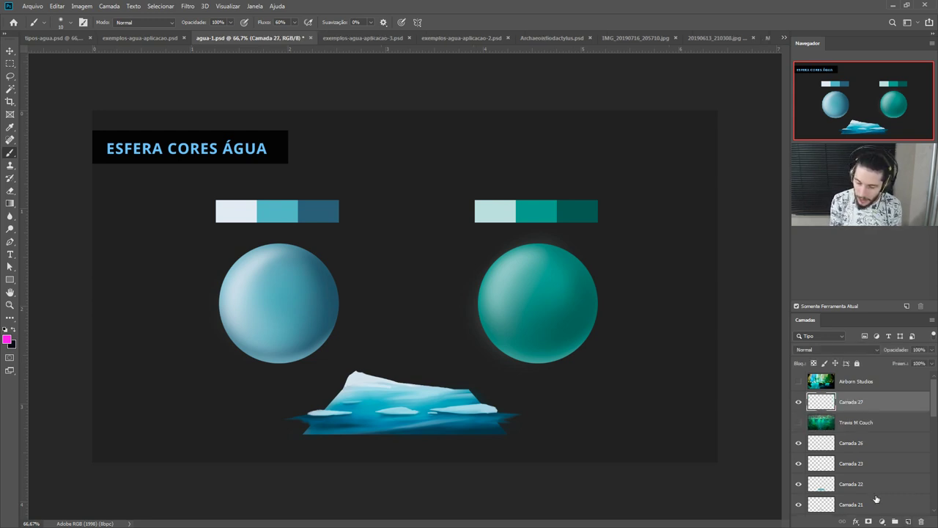
mouse_move(226, 235)
left_mouse_down()
mouse_move(179, 293)
mouse_move(198, 338)
mouse_move(188, 338)
left_mouse_up()
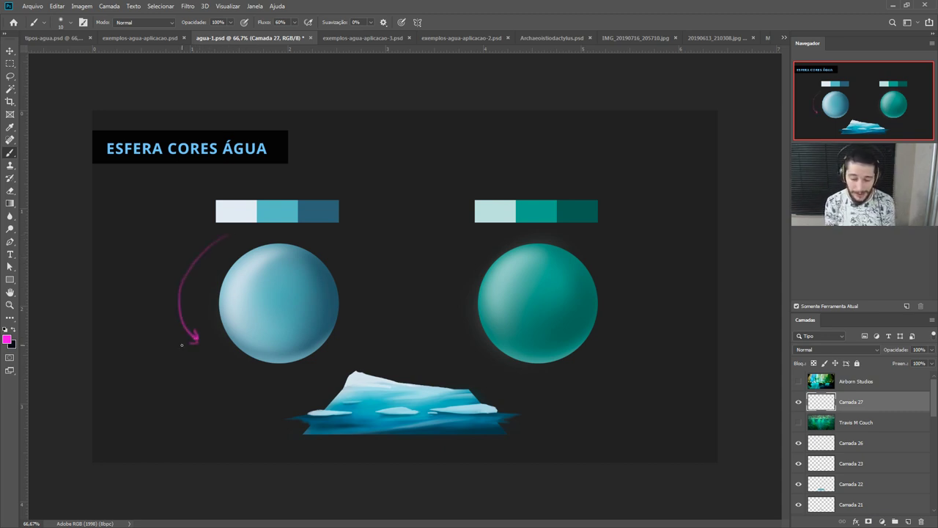
left_click_drag(297, 288, 376, 259)
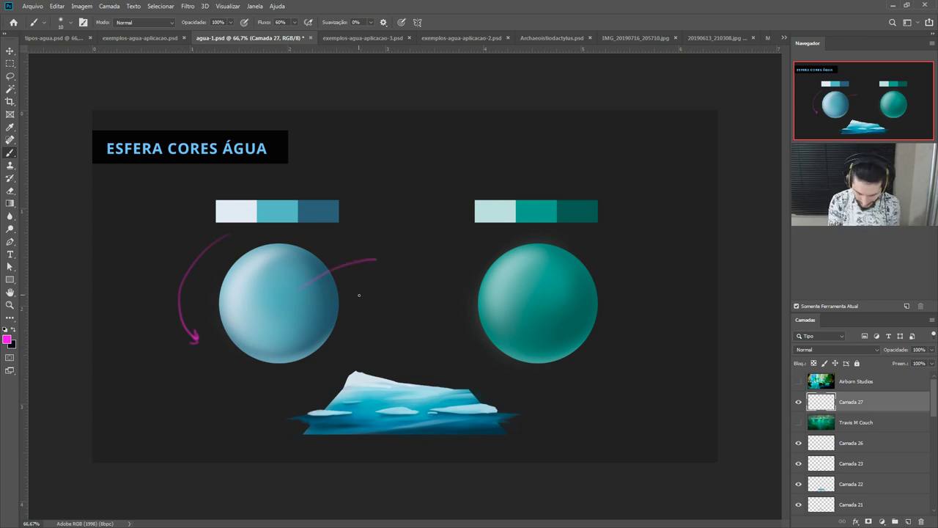
Step: Sample the dark blue of the sphere and its swatch, and darken the foreground colour to #2d4251
key("i")
left_click(329, 293)
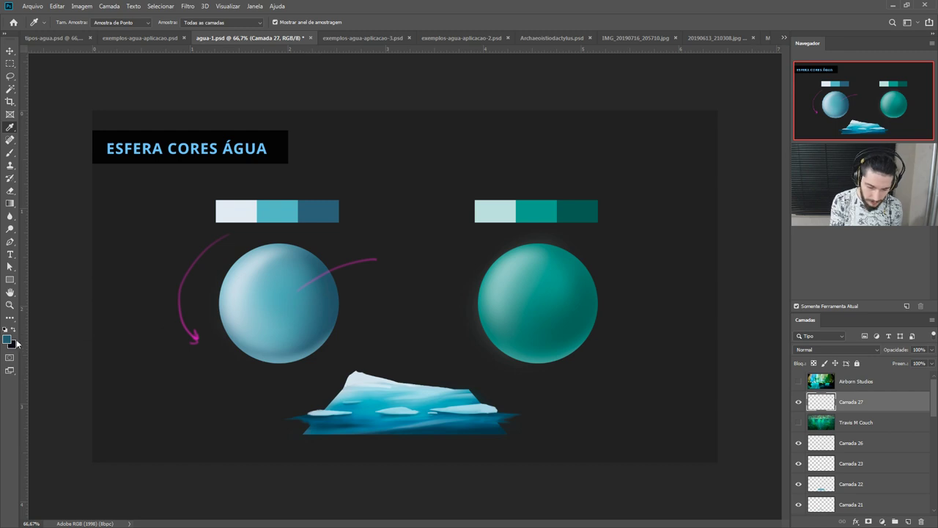
left_click(313, 211)
left_click(8, 339)
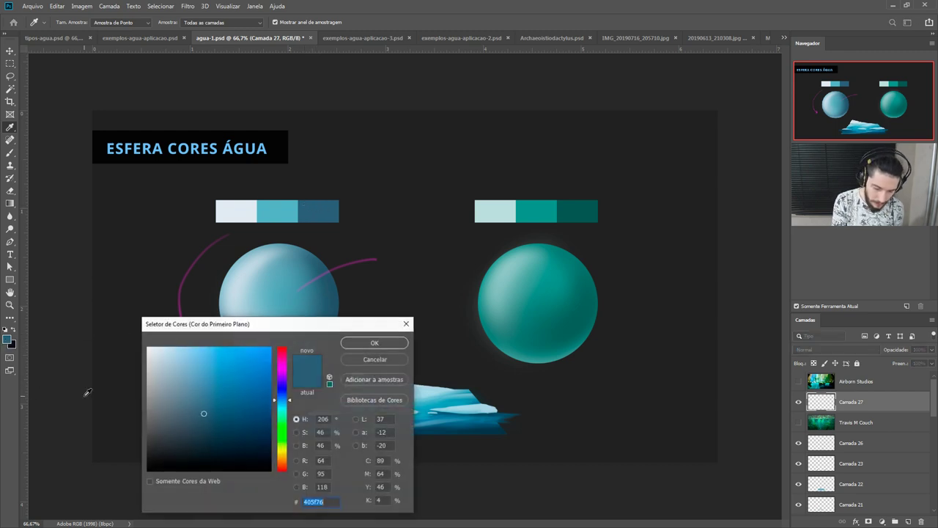
left_click_drag(203, 415, 202, 426)
left_click(201, 431)
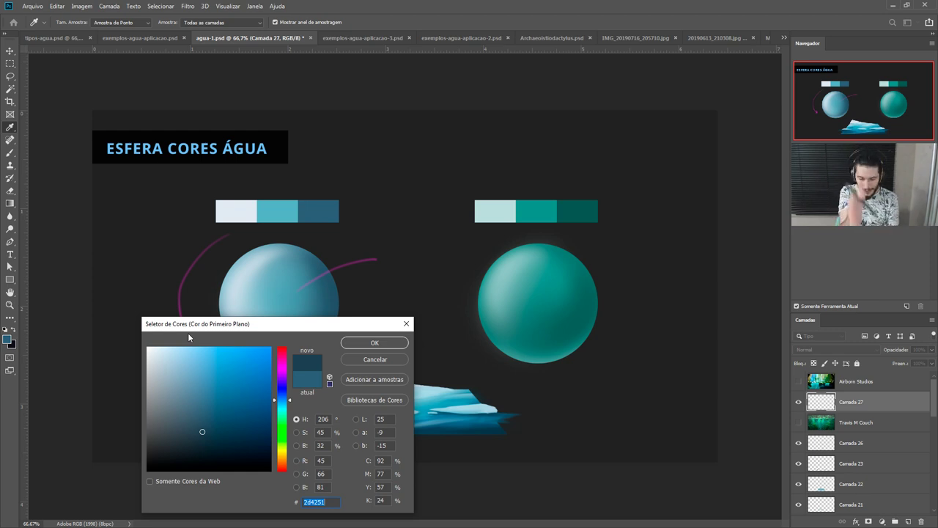
left_click(364, 345)
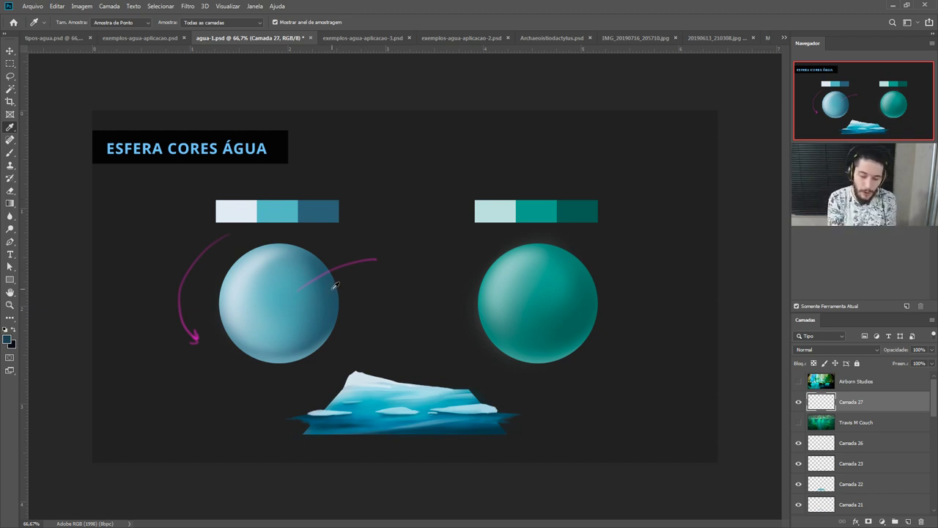
Step: Sample the dark blue swatch again and darken the foreground colour to #283b49
left_click(322, 210)
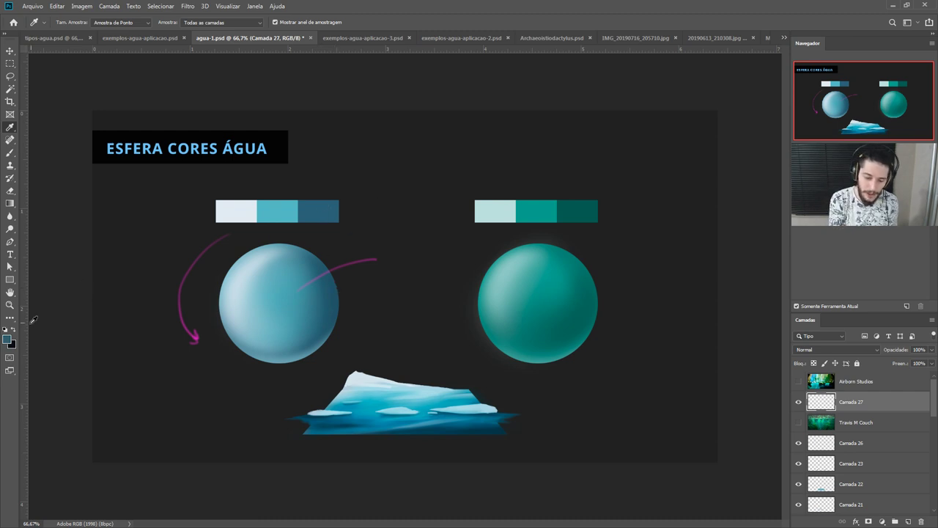
left_click(8, 339)
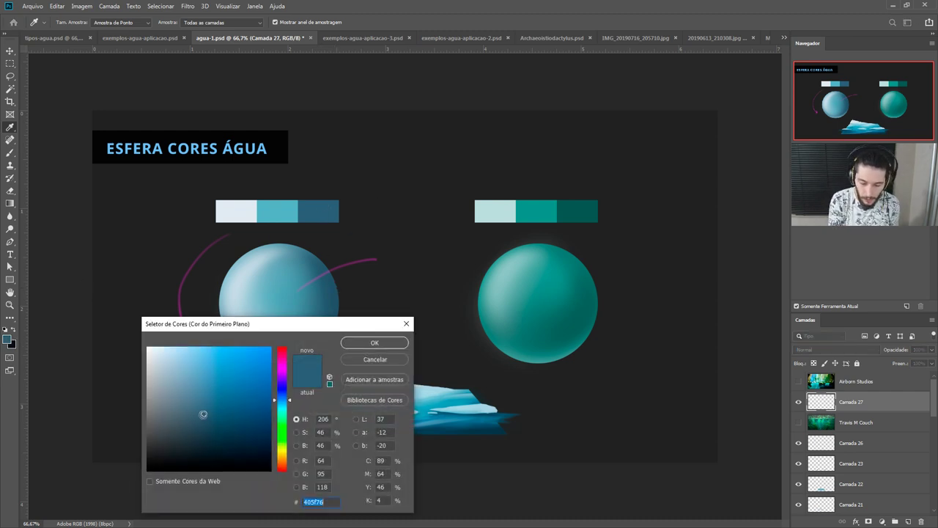
left_click(203, 430)
left_click(202, 438)
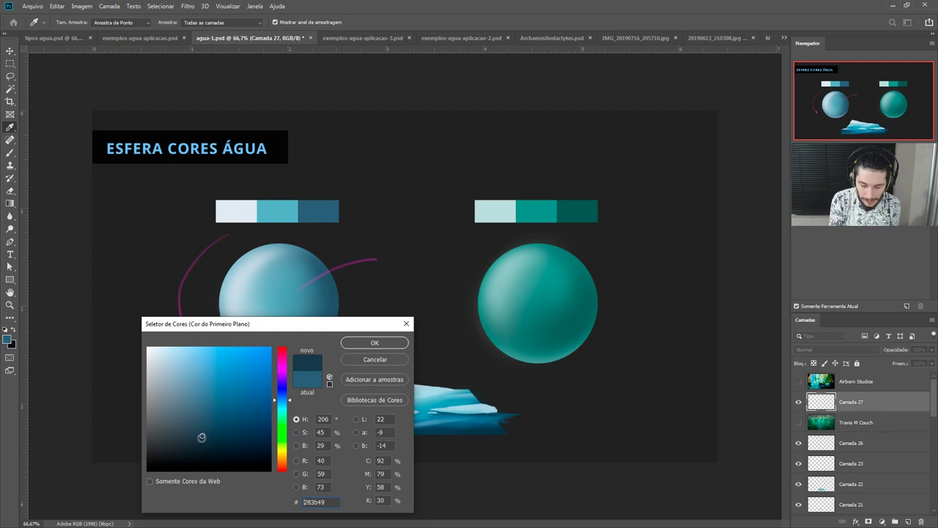
left_click(369, 343)
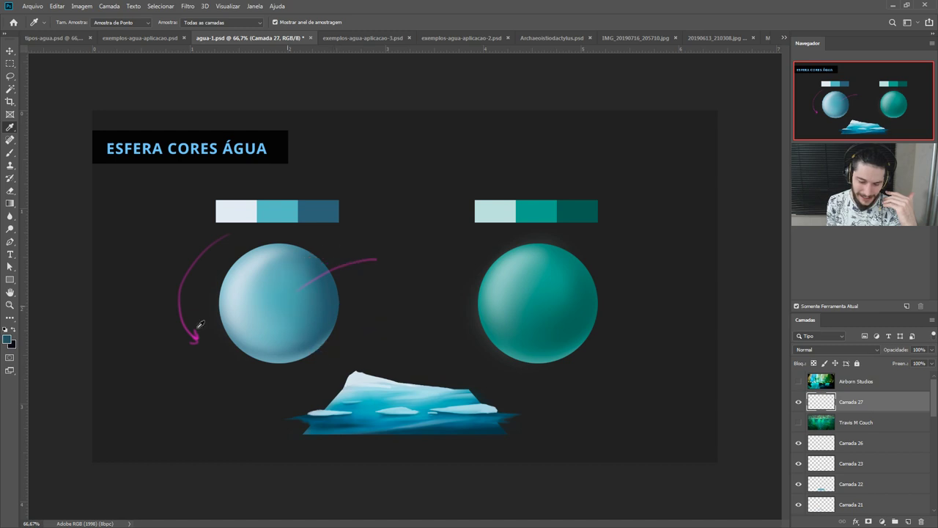
Step: Preview the bright blue #7dcbfc in the colour picker and compare its saturation, brightness and hue views
left_click(8, 339)
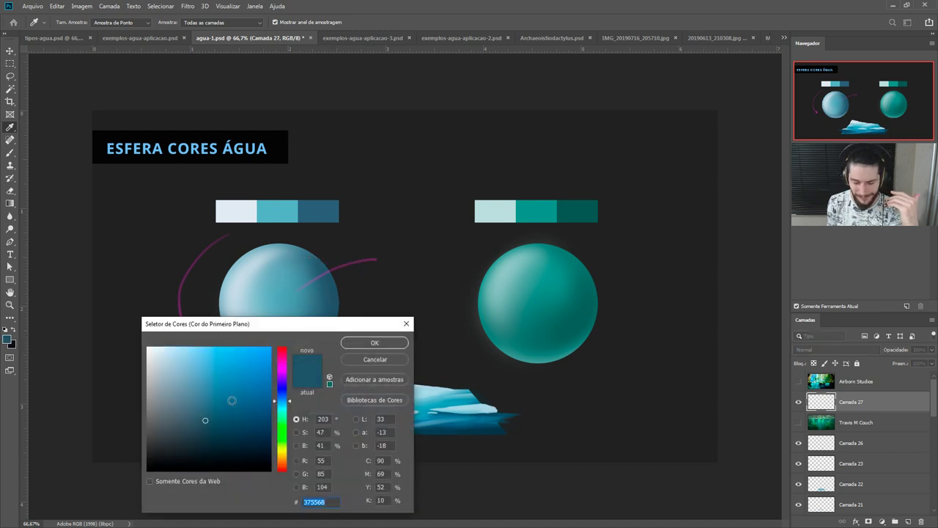
left_click_drag(205, 421, 219, 412)
left_click(209, 348)
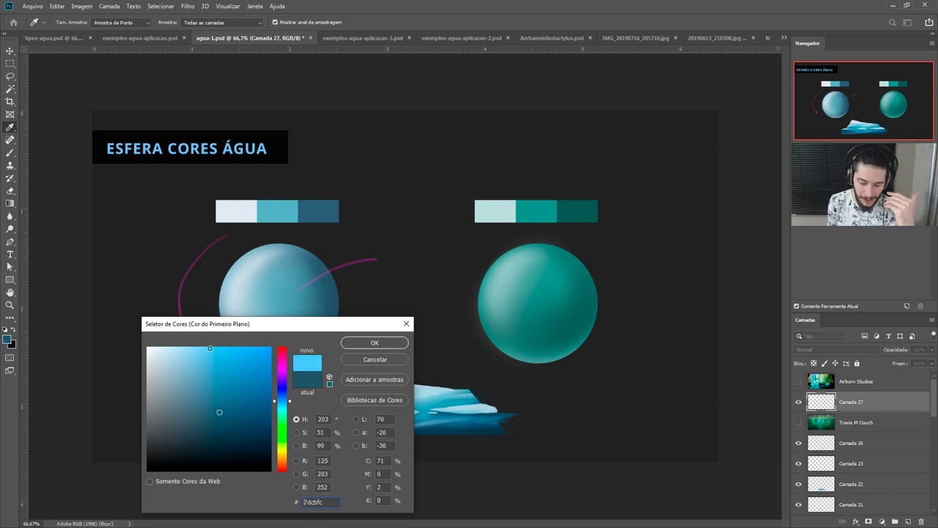
left_click(296, 433)
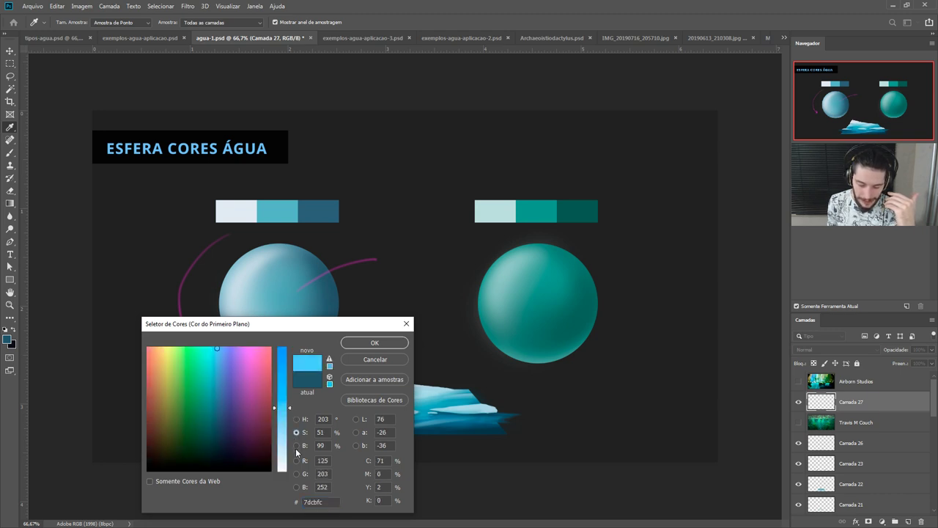
left_click(296, 445)
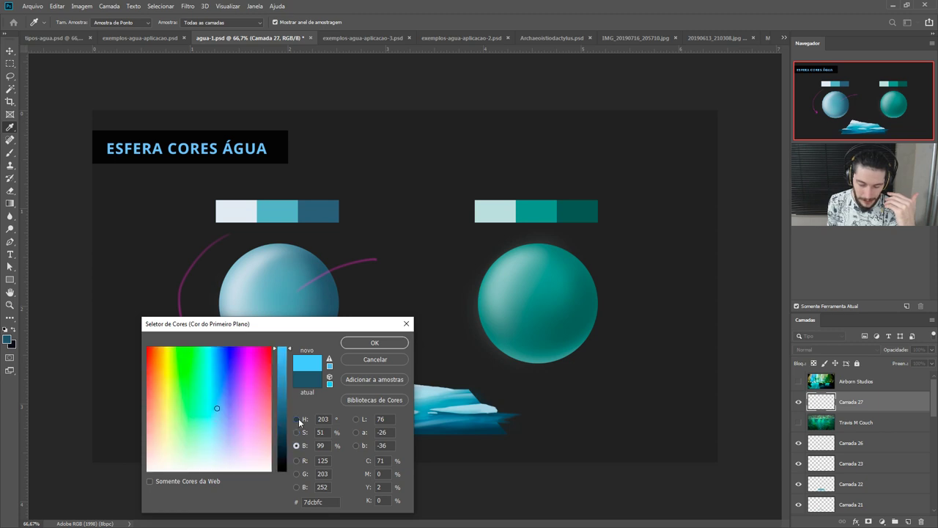
left_click(296, 419)
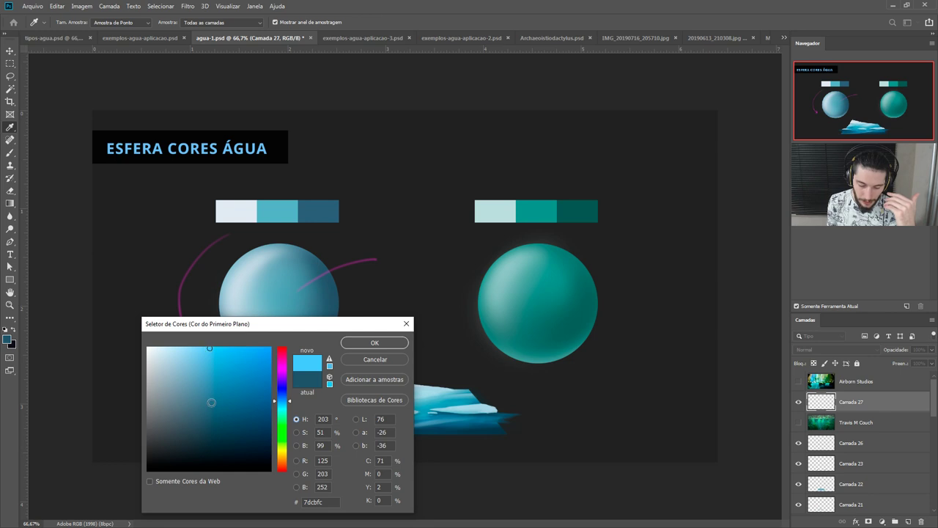
Step: Sample the blue sphere's shaded side, try purple variants from dark saturated to greyish, and cancel the colour change
left_click(329, 286)
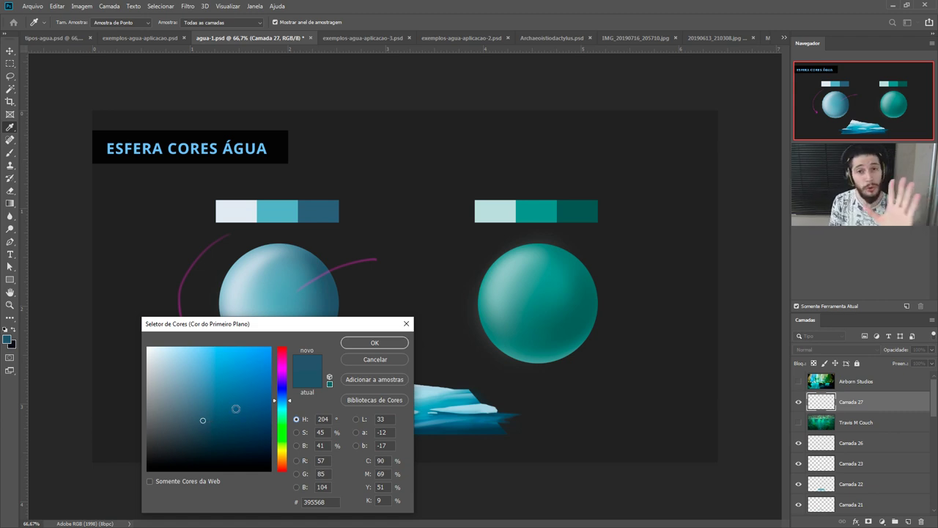
mouse_move(204, 420)
left_mouse_down()
mouse_move(239, 419)
mouse_move(173, 415)
mouse_move(255, 418)
mouse_move(150, 417)
mouse_move(268, 418)
mouse_move(275, 376)
left_mouse_up()
mouse_move(272, 375)
left_mouse_down()
mouse_move(272, 444)
mouse_move(281, 372)
left_mouse_up()
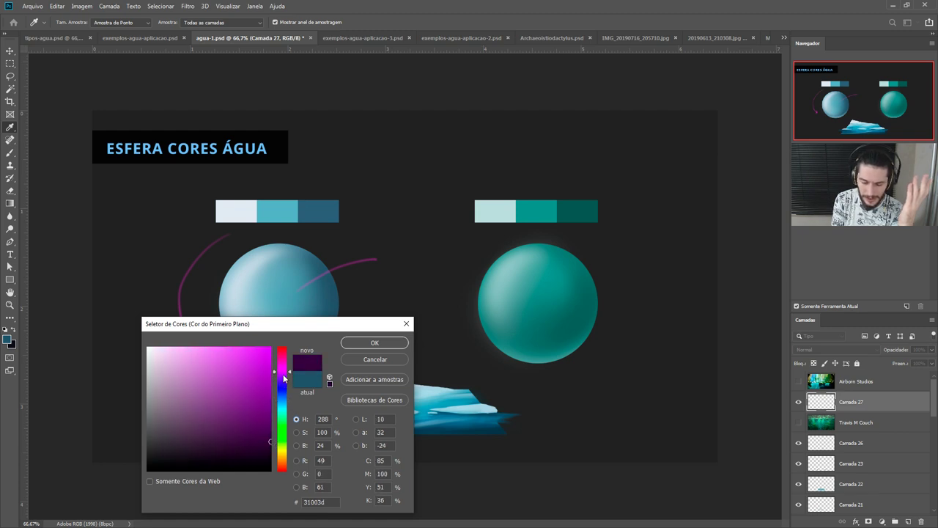
left_click_drag(268, 404, 270, 447)
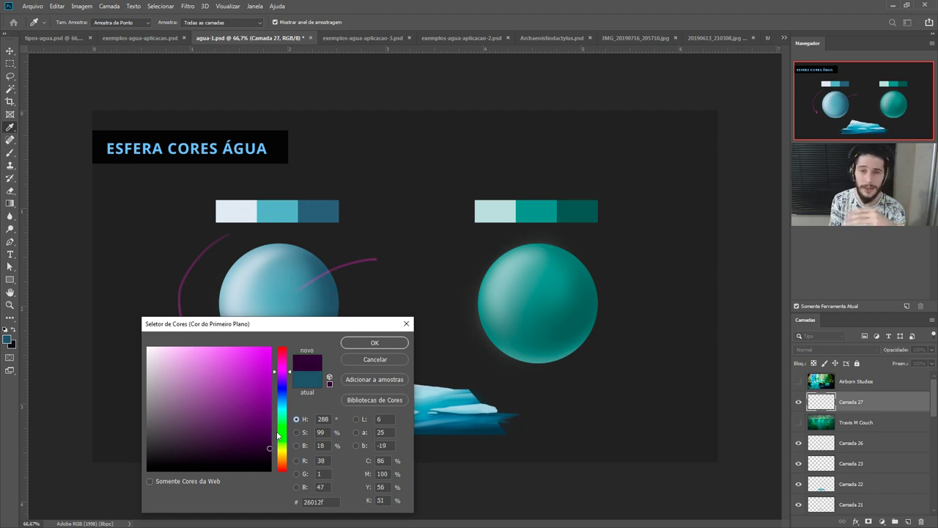
left_click_drag(253, 419, 206, 414)
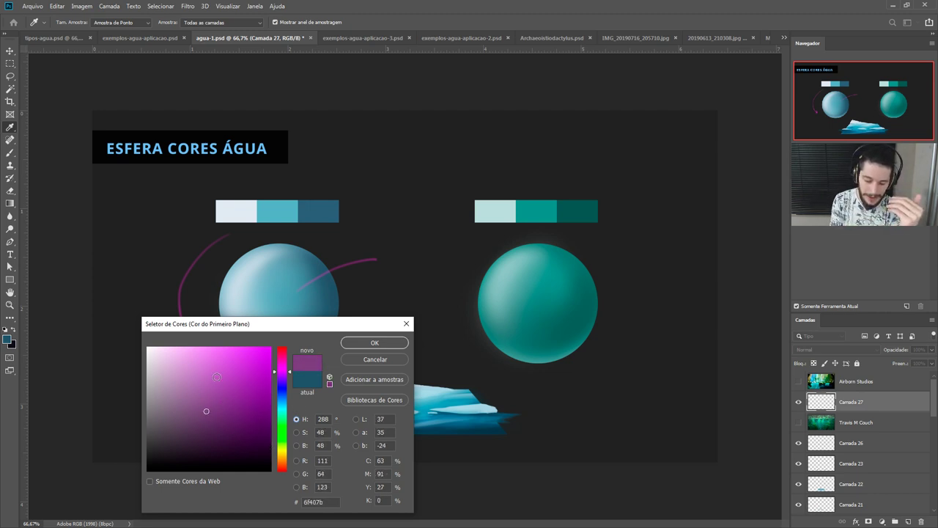
left_click(209, 417)
left_click_drag(209, 417, 178, 410)
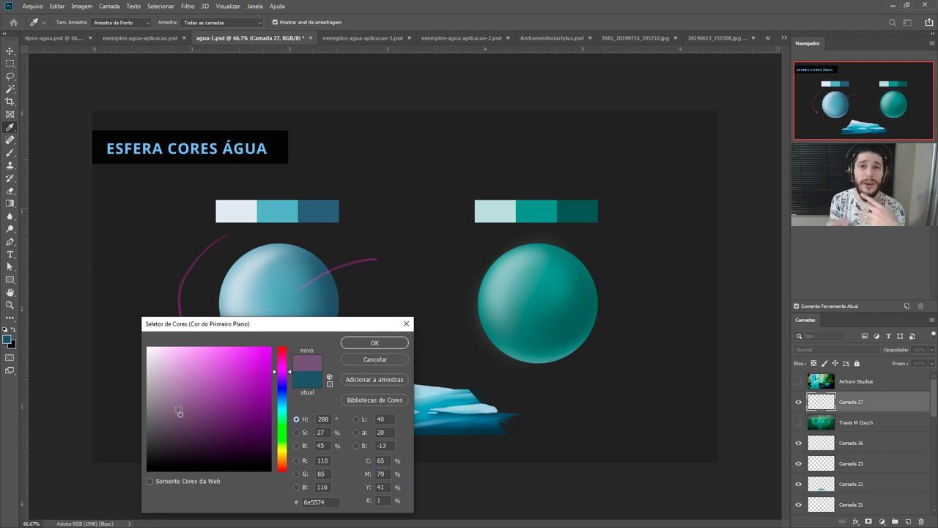
left_click(375, 359)
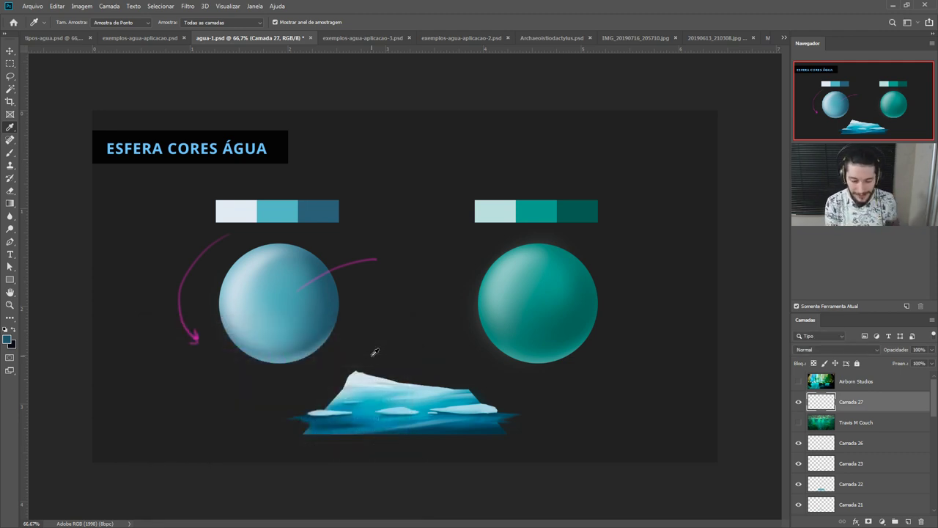
Step: Brush a dark blue curved arrow from the blue swatches down towards the iceberg, plus two short arrows beside the iceberg
key("b")
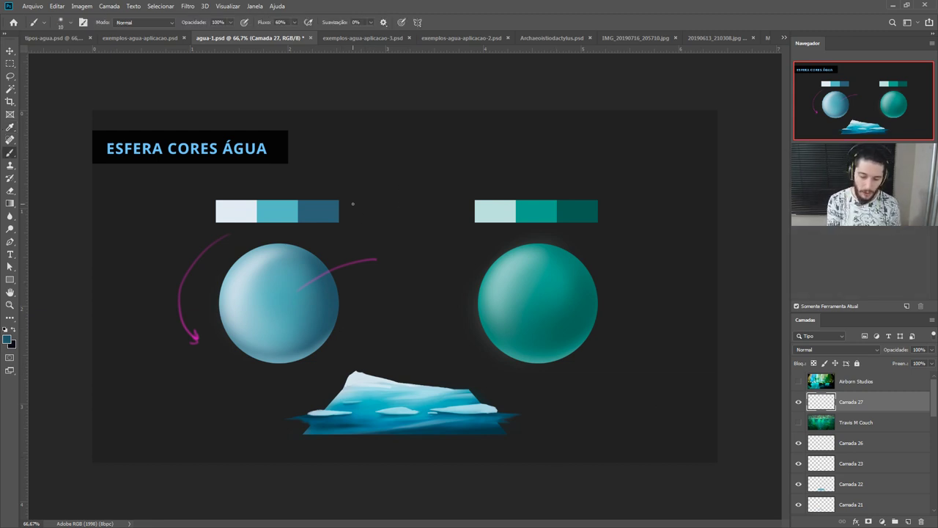
mouse_move(352, 203)
left_mouse_down()
mouse_move(389, 223)
mouse_move(442, 334)
mouse_move(428, 357)
left_mouse_up()
left_click_drag(436, 315, 431, 346)
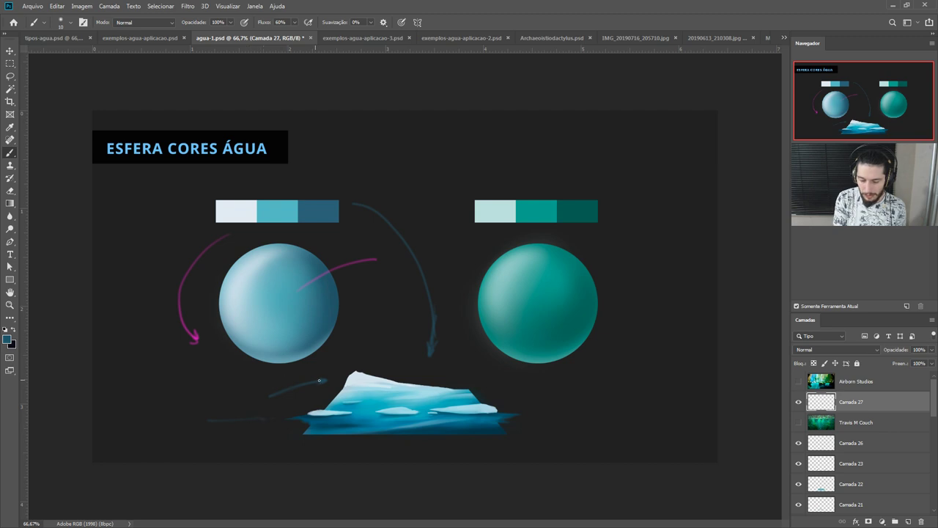
Step: Sample the sphere's light blue, the dark background, the water at the iceberg's base and the magenta arrow
key("i")
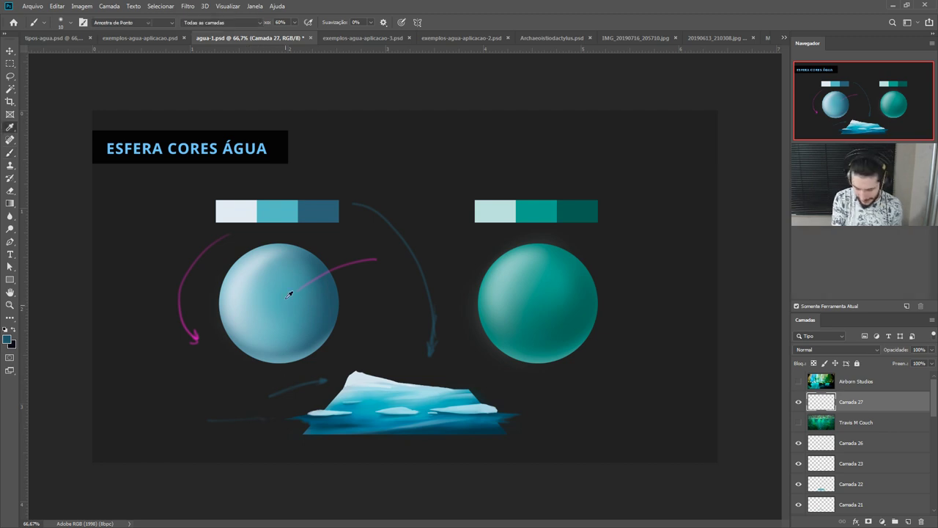
left_click_drag(252, 295, 260, 297)
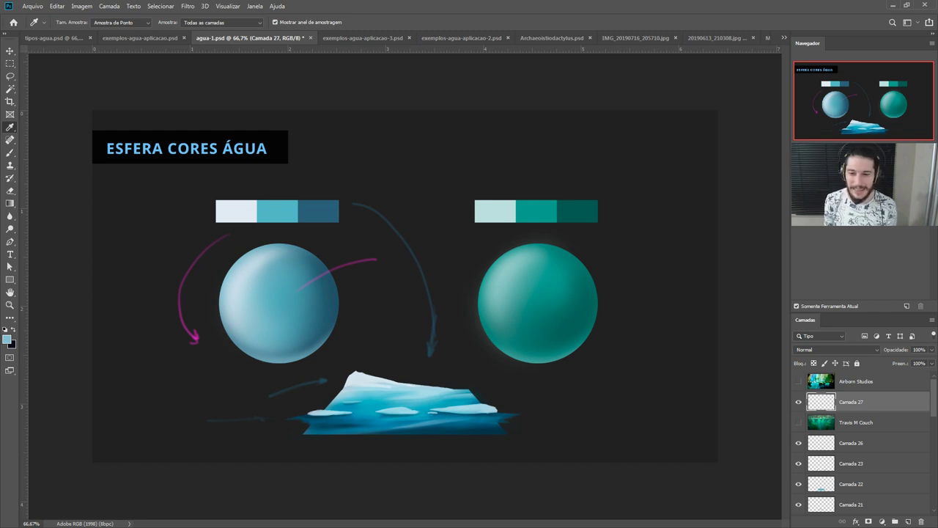
left_click(554, 404)
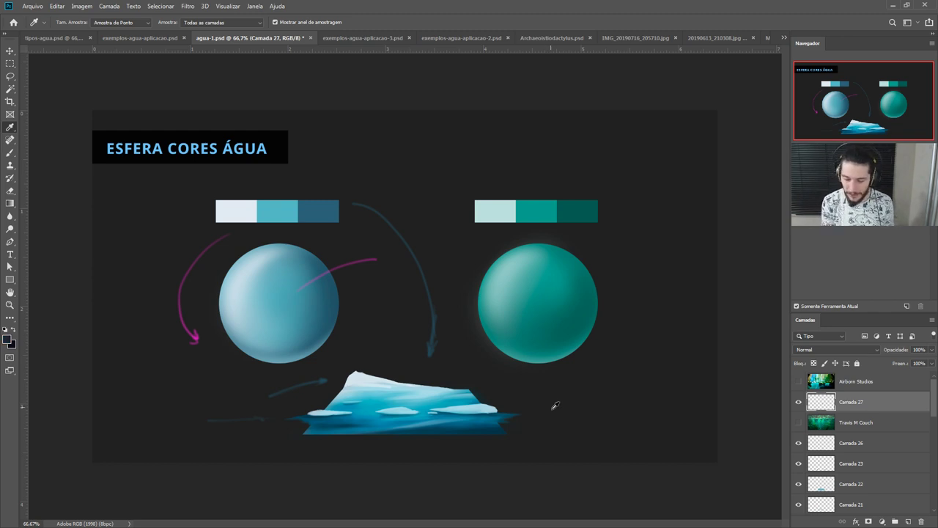
left_click(480, 424)
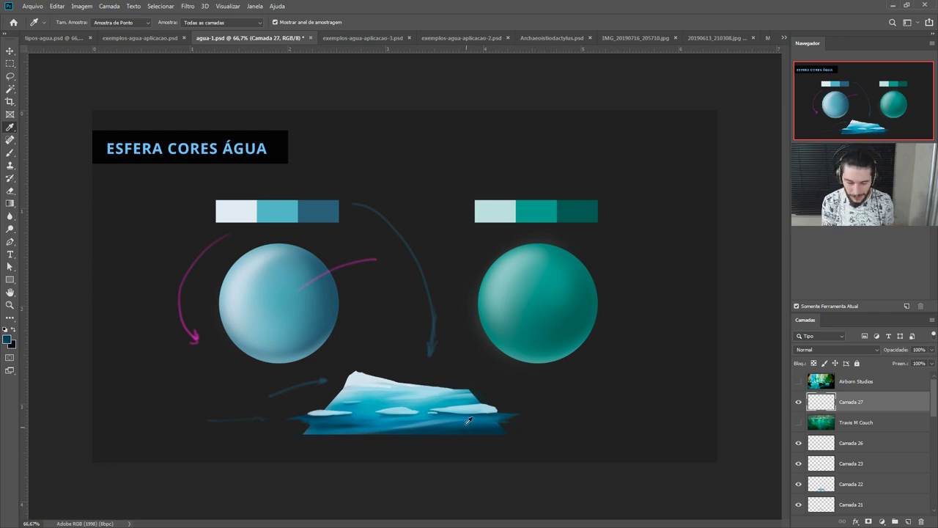
left_click(195, 336)
Step: Try a magenta stroke beside the blue sphere and a shift of the iceberg's shading layer, and undo both
key("b")
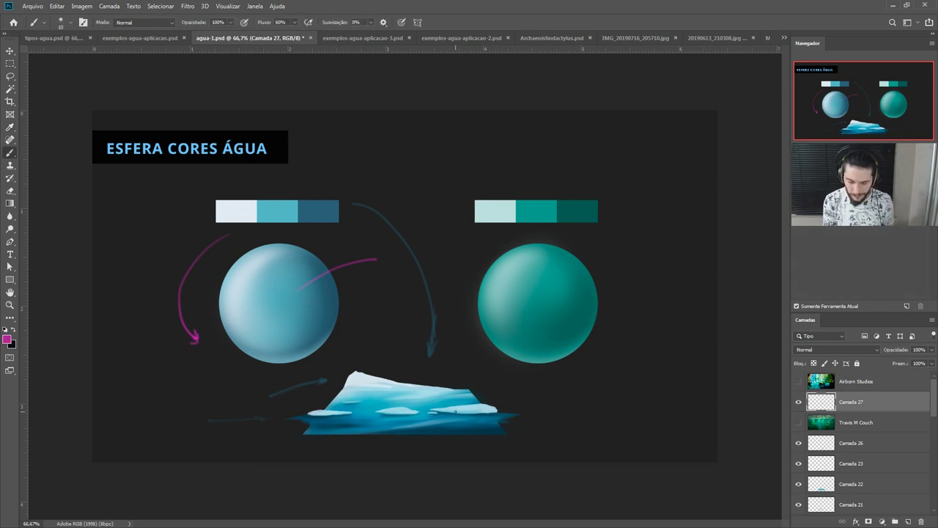
left_click_drag(352, 299, 381, 342)
key("v")
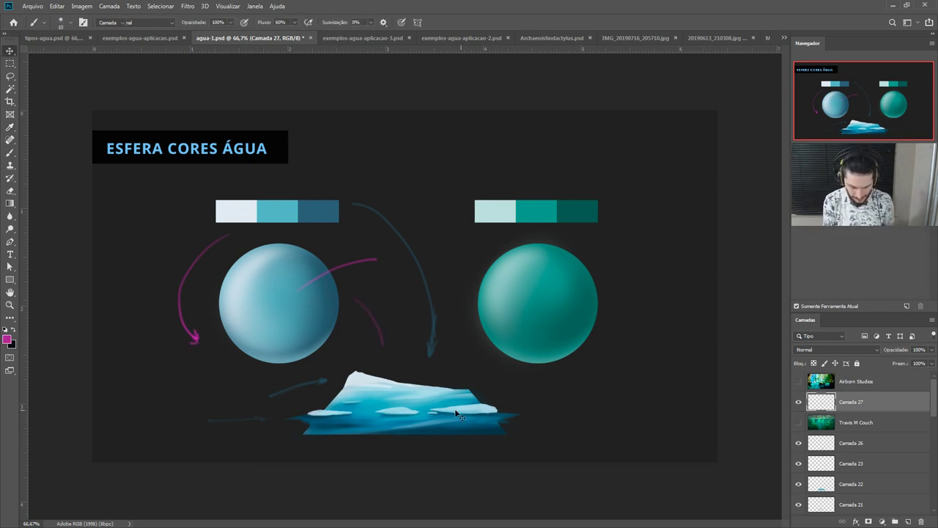
left_click_drag(447, 438, 433, 411)
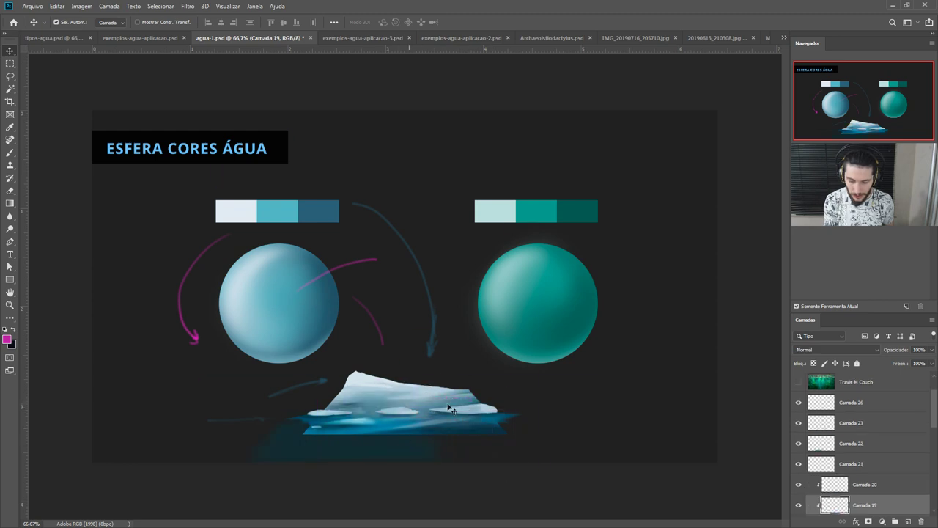
key("ctrl+z")
key("ctrl+z")
key("ctrl+z")
key("ctrl+z")
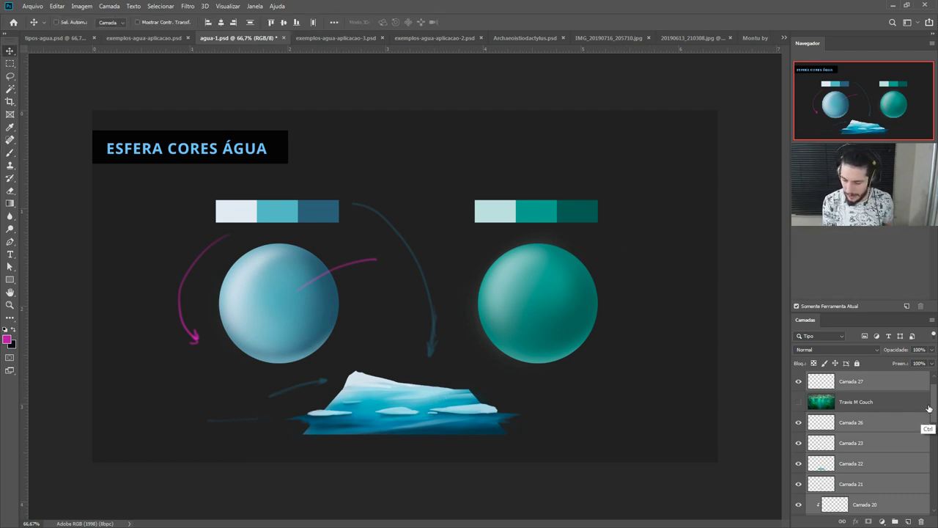
Step: Hide the annotation layer "Camada 27" and show the "Travis M Couch" underwater painting
scroll(927, 408, "up", 1)
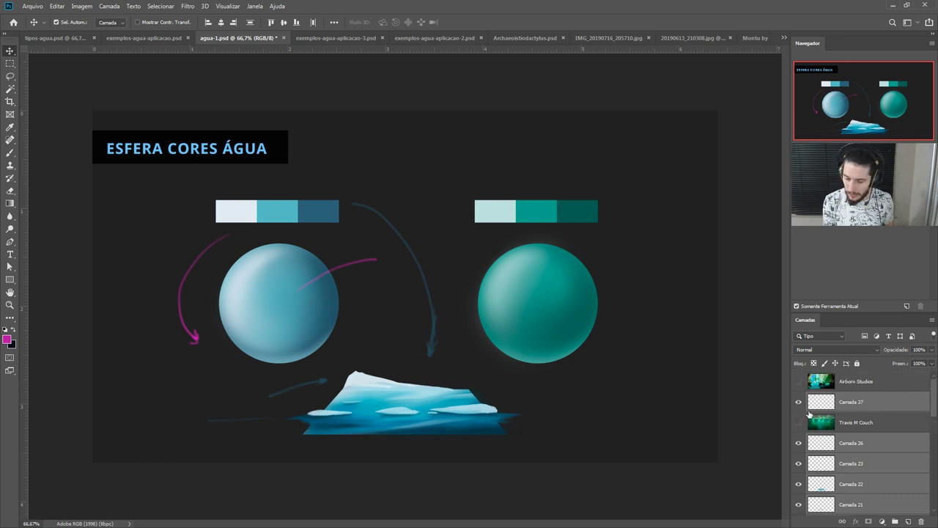
left_click(798, 401)
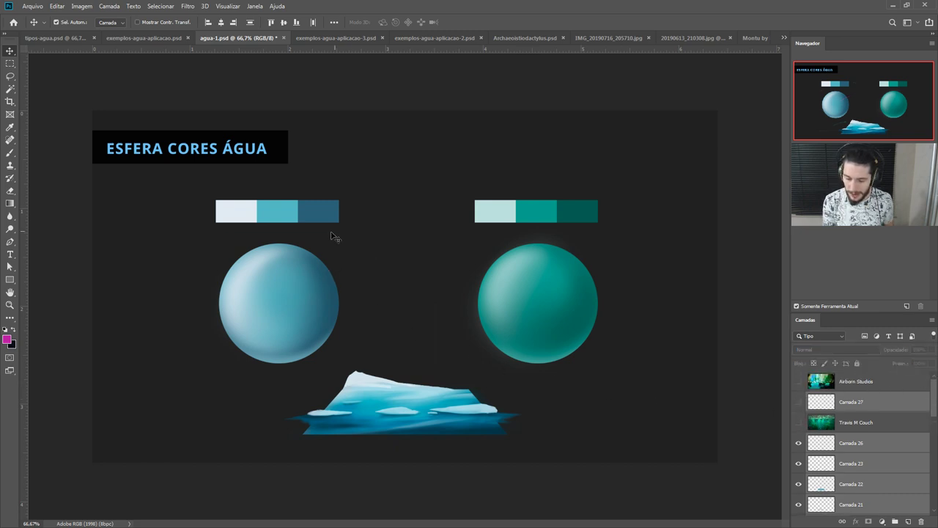
left_click(797, 422)
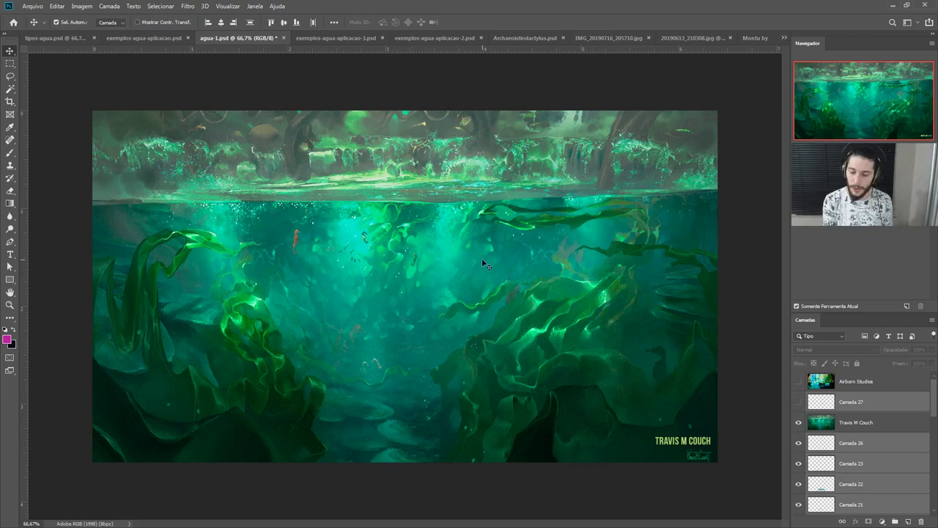
Step: Sample the painting's luminous teal water and the bright green seaweed, checking the teal in the colour picker
key("i")
left_click(437, 234)
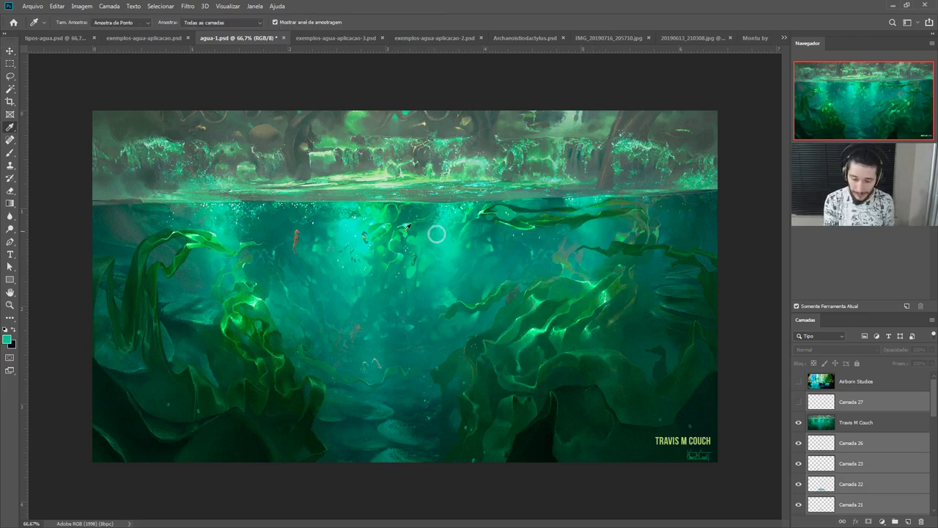
left_click(8, 338)
left_click(368, 360)
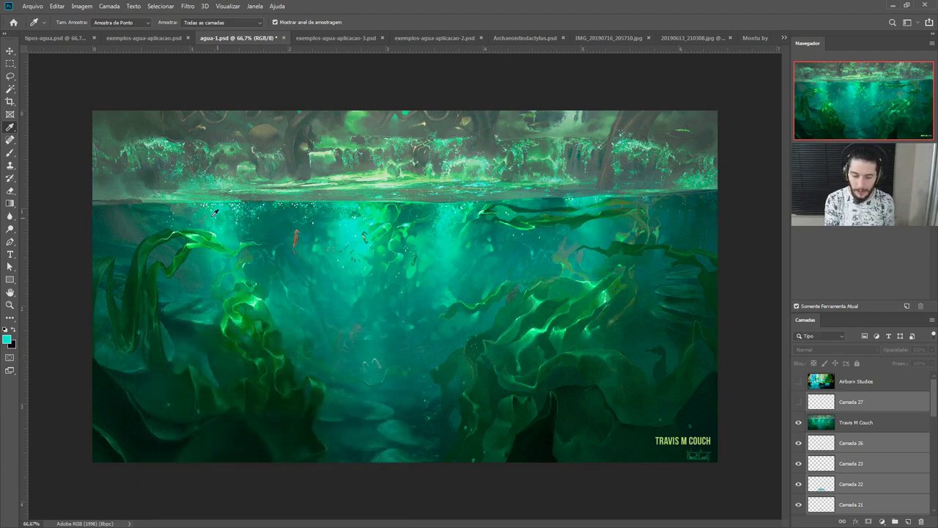
left_click(227, 318)
left_click(241, 315)
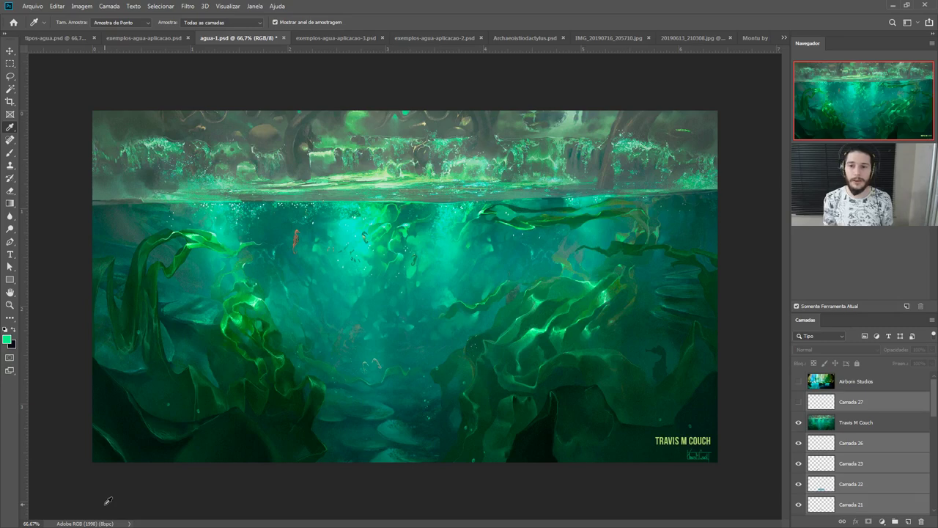
Step: Set the brush colour to a vivid pink and add a new annotation layer at the top of the layer stack
left_click(7, 339)
left_click(283, 356)
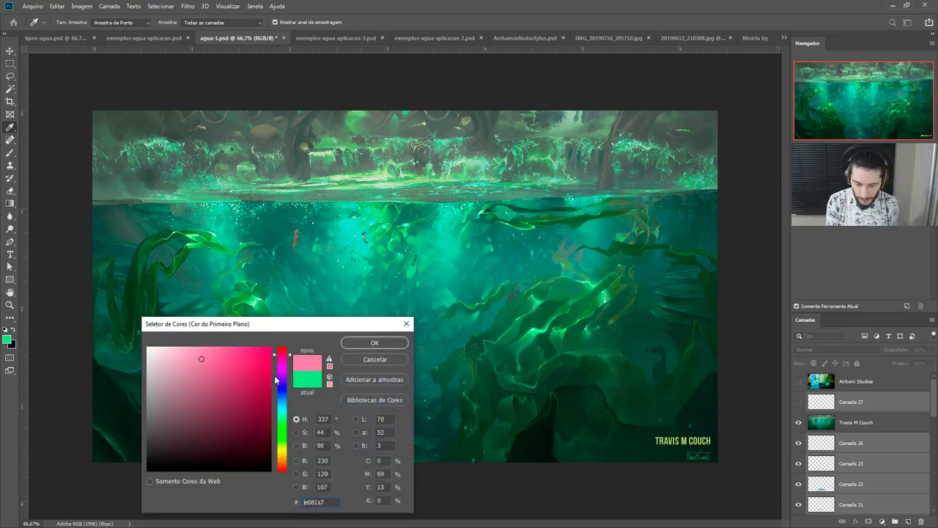
left_click(263, 360)
left_click(370, 343)
key("b")
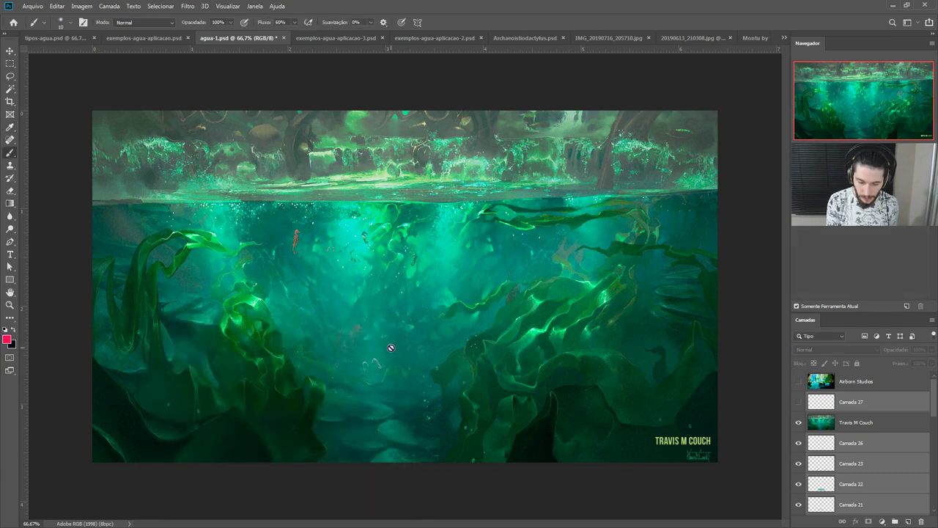
left_click(868, 387)
left_click(908, 520)
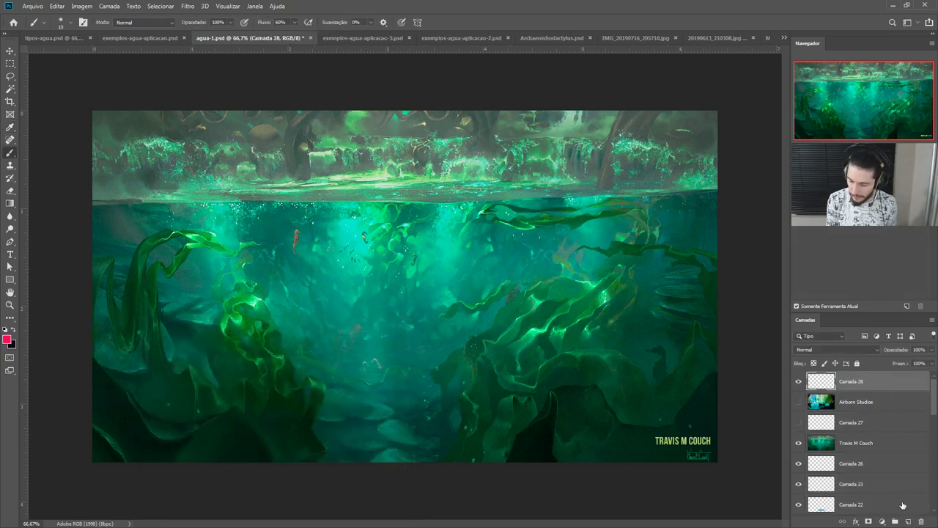
Step: Draw four slanted pink light rays entering the water and a wide ellipse around the painting's water surface
left_click_drag(343, 271, 339, 297)
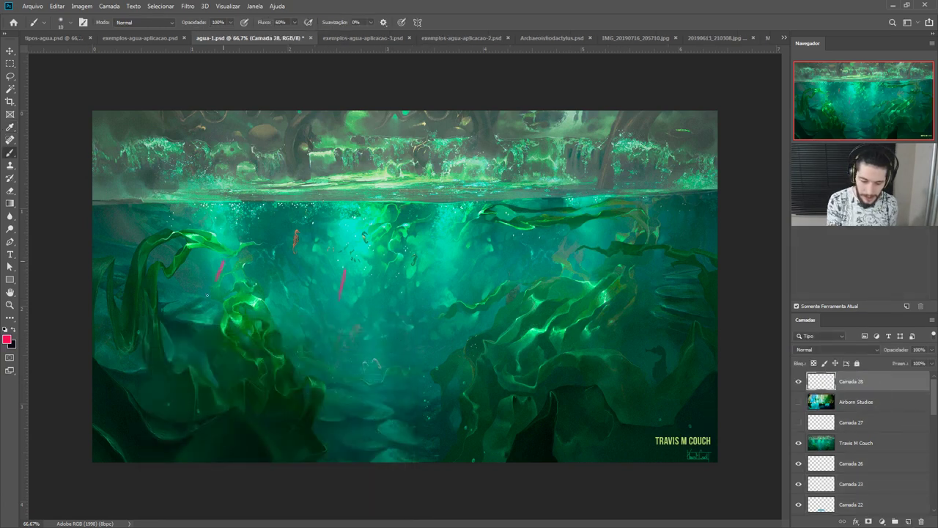
left_click_drag(207, 295, 207, 297)
left_click_drag(591, 252, 602, 275)
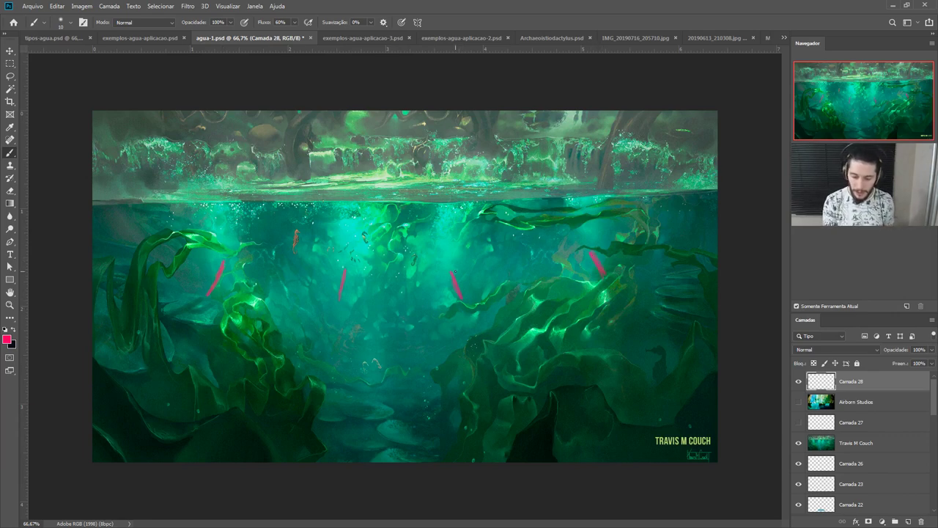
left_click_drag(454, 273, 428, 174)
mouse_move(366, 189)
left_mouse_down()
mouse_move(348, 258)
mouse_move(371, 174)
left_mouse_up()
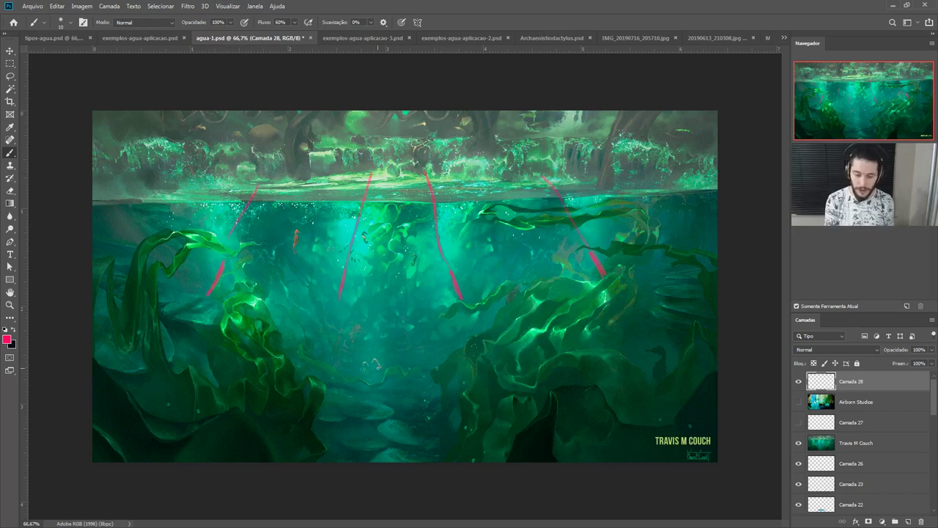
left_click_drag(366, 205, 349, 261)
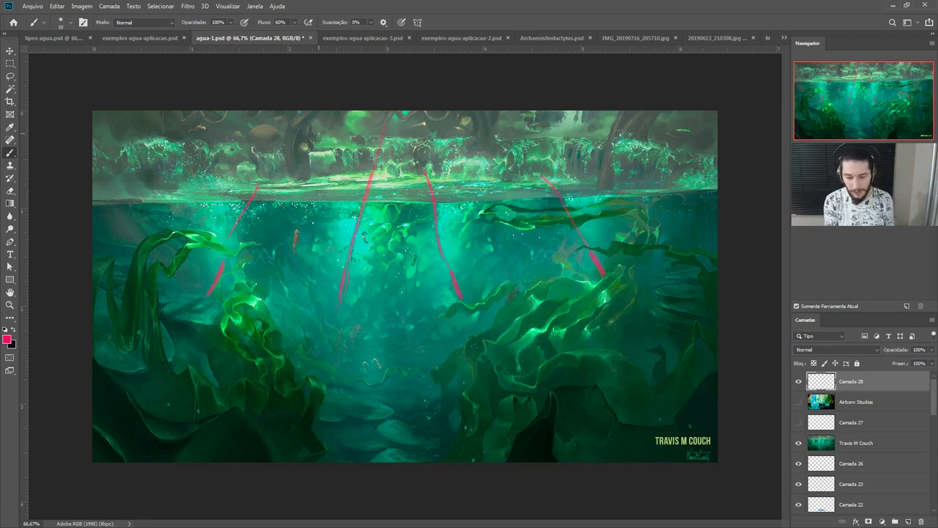
mouse_move(645, 180)
left_mouse_down()
mouse_move(183, 216)
mouse_move(685, 191)
left_mouse_up()
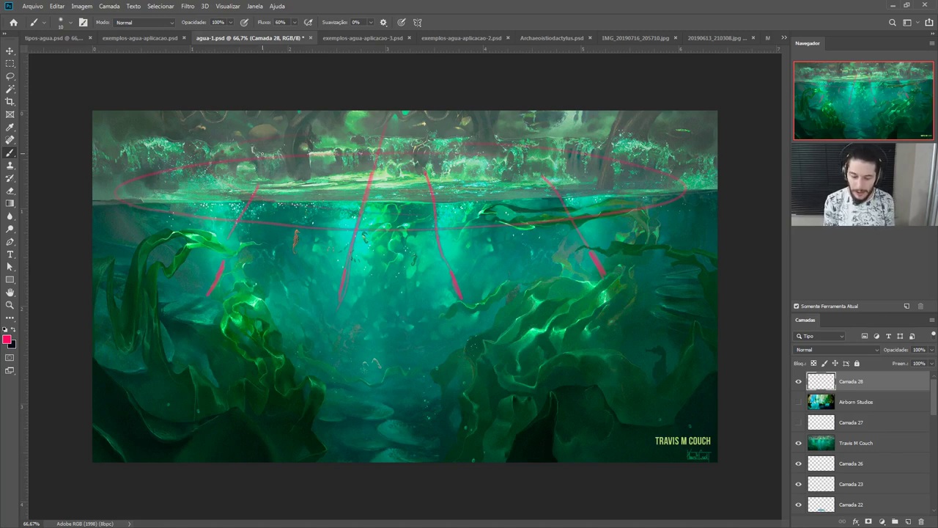
Step: Sample the teal shades across the underwater area of the painting
key("i")
mouse_move(420, 279)
left_mouse_down()
mouse_move(415, 296)
mouse_move(393, 301)
mouse_move(368, 337)
mouse_move(368, 368)
mouse_move(396, 443)
mouse_move(397, 345)
mouse_move(412, 263)
mouse_move(401, 206)
mouse_move(415, 199)
mouse_move(431, 213)
mouse_move(429, 269)
left_mouse_up()
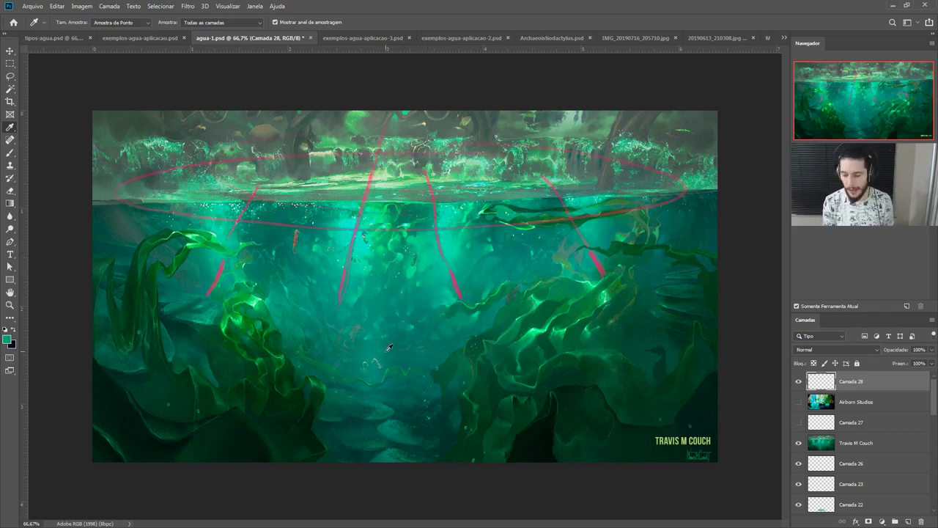
left_click_drag(700, 370, 525, 331)
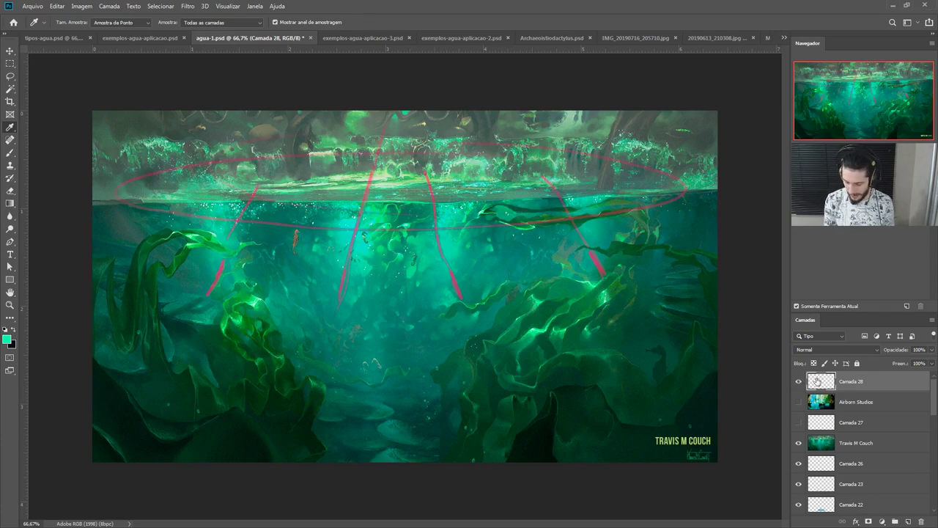
Step: Delete the annotation layer "Camada 28" and show the "Airborn Studios" painting
key("Delete")
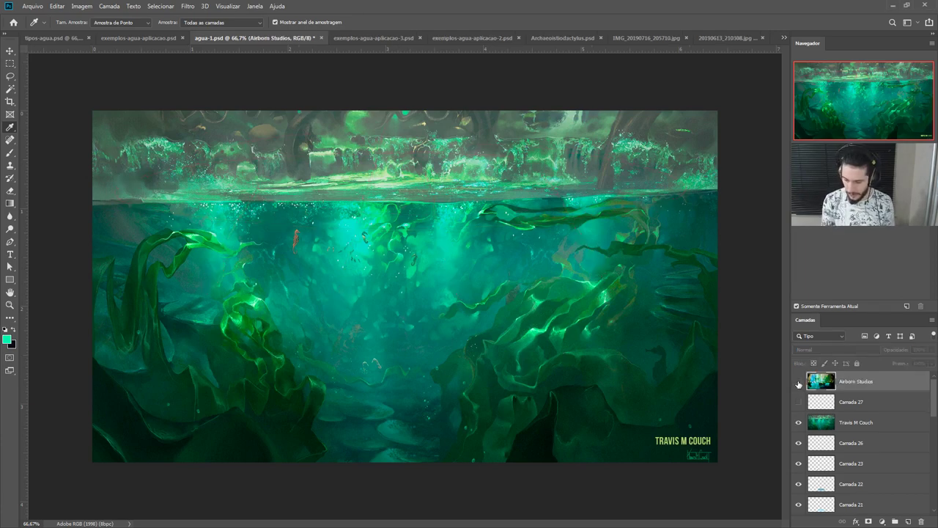
left_click(798, 382)
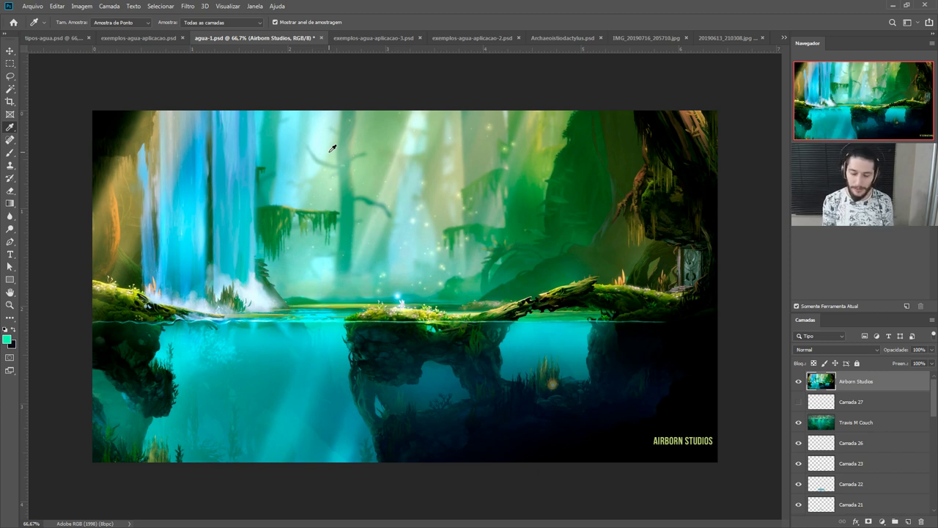
Step: Sample the teal water below the waterfall and the dark green hill behind the fallen log
left_click_drag(345, 272, 286, 356)
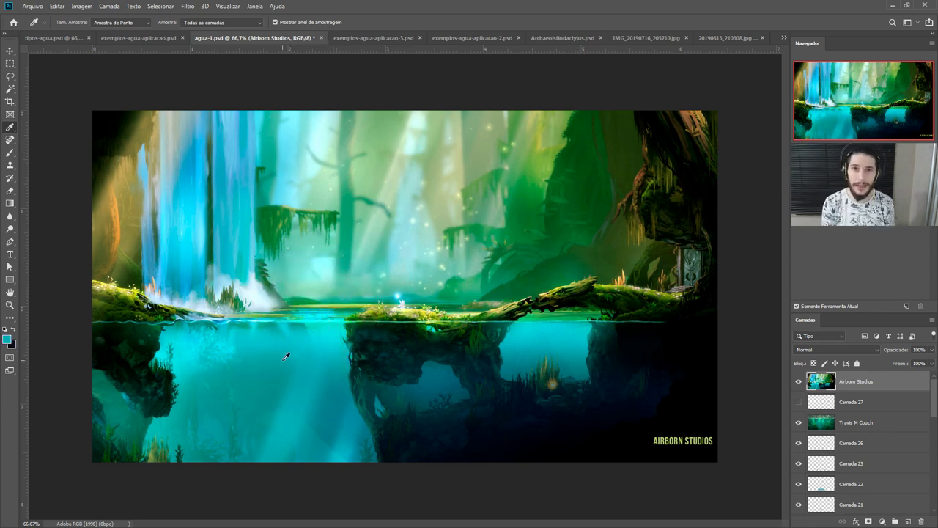
left_click_drag(513, 249, 134, 476)
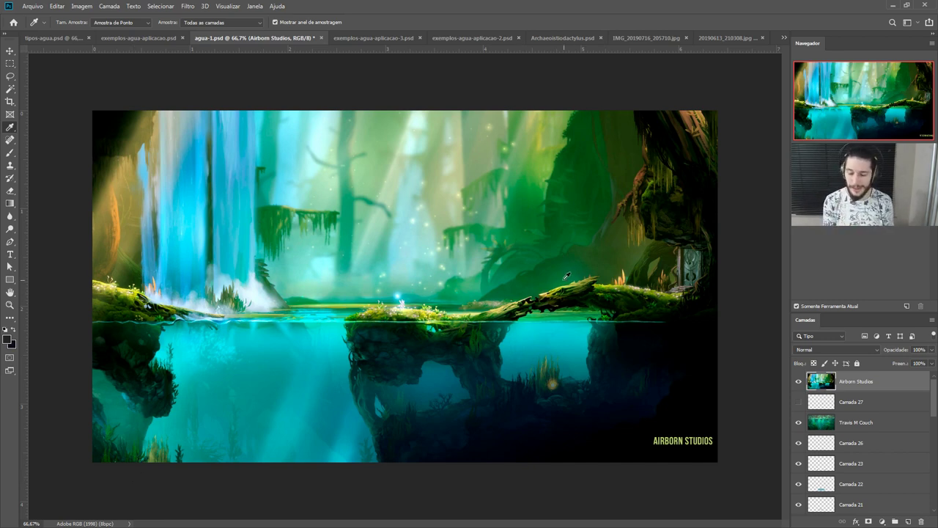
left_click(563, 280)
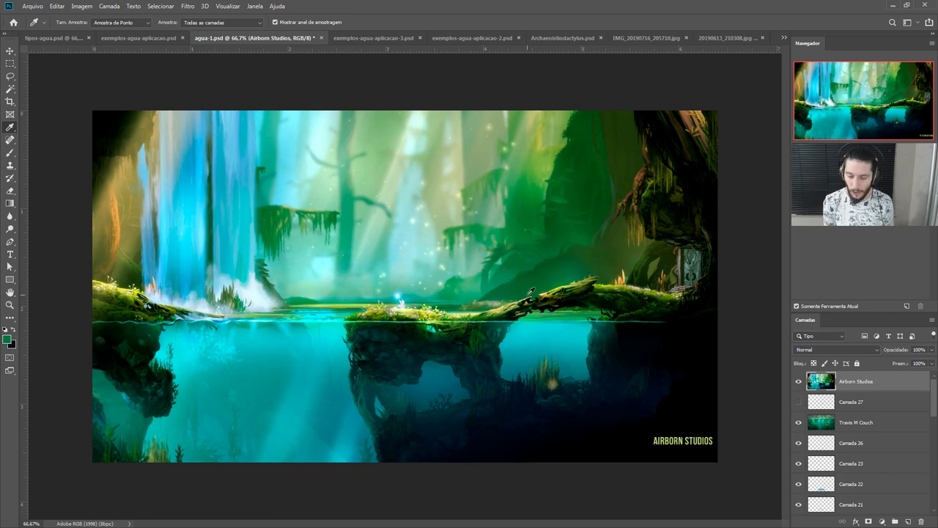
Step: Examine the water surface around the mossy islet and the fallen log up close at 200% zoom
scroll(526, 293, "up", 3)
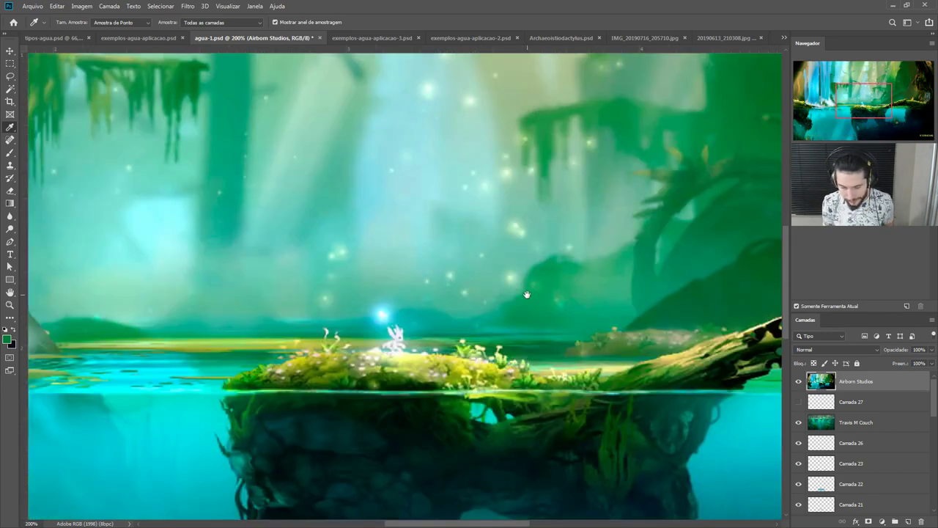
left_click_drag(526, 293, 476, 266)
left_click_drag(551, 344, 335, 334)
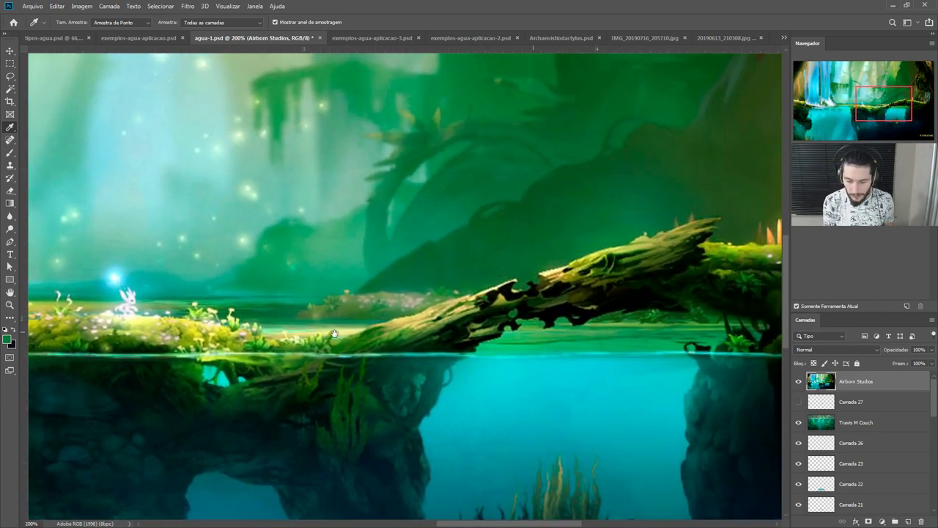
left_click_drag(239, 325, 316, 319)
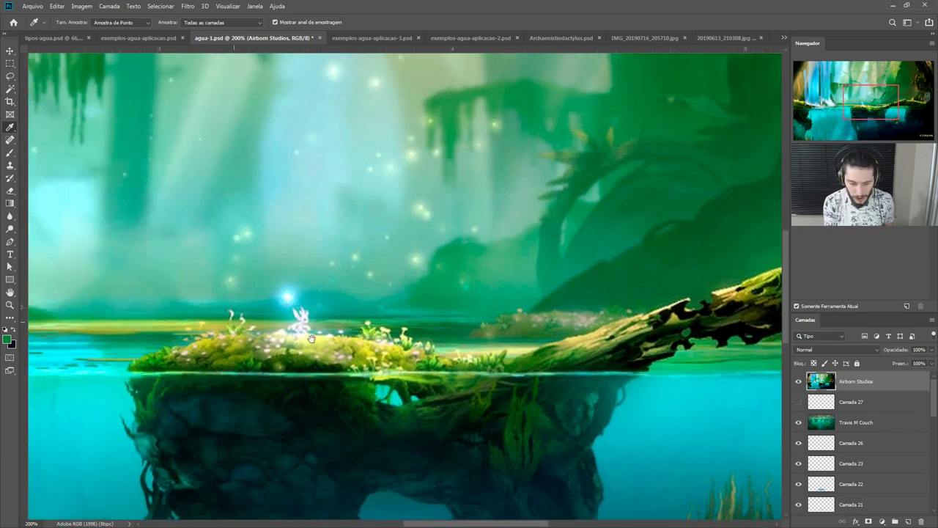
left_click_drag(220, 309, 315, 328)
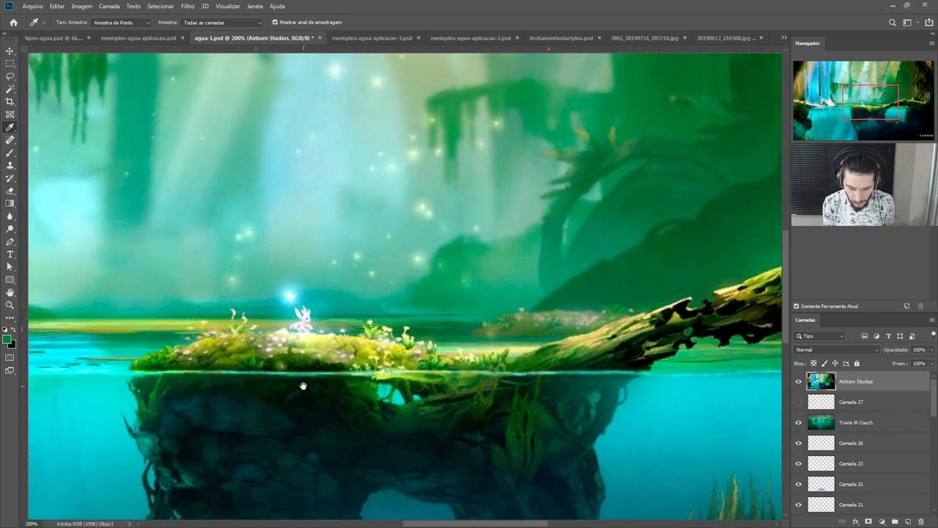
left_click_drag(628, 435, 551, 422)
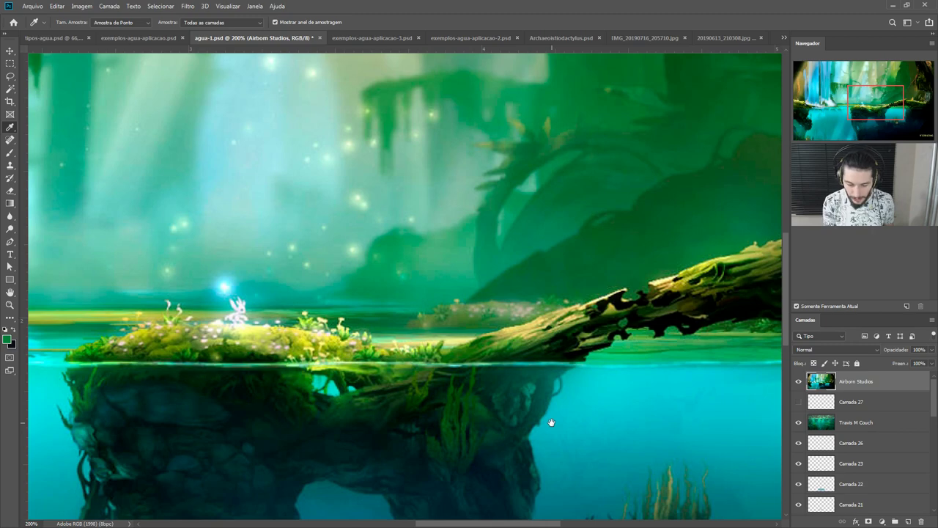
left_click_drag(609, 412, 557, 308)
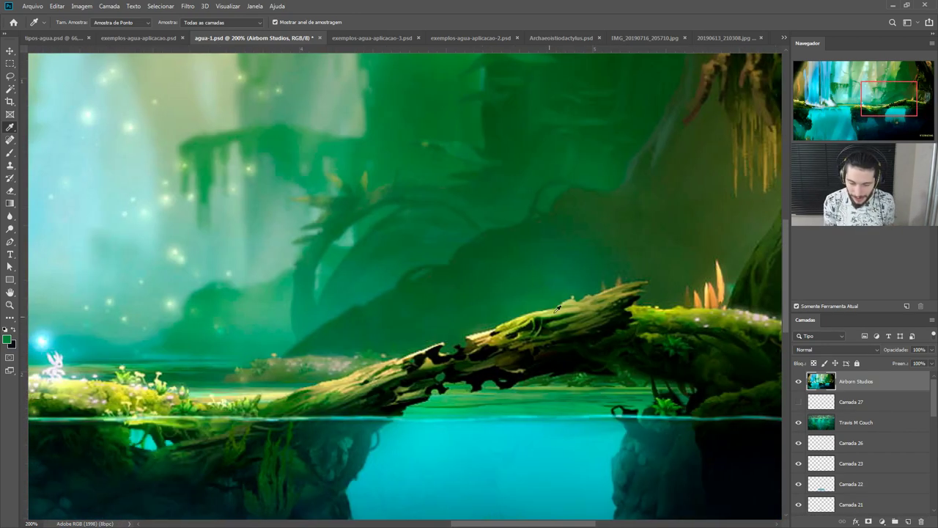
Step: Add a new layer above the painting and brush a vivid pink arc over the dark green hill behind the log
key("b")
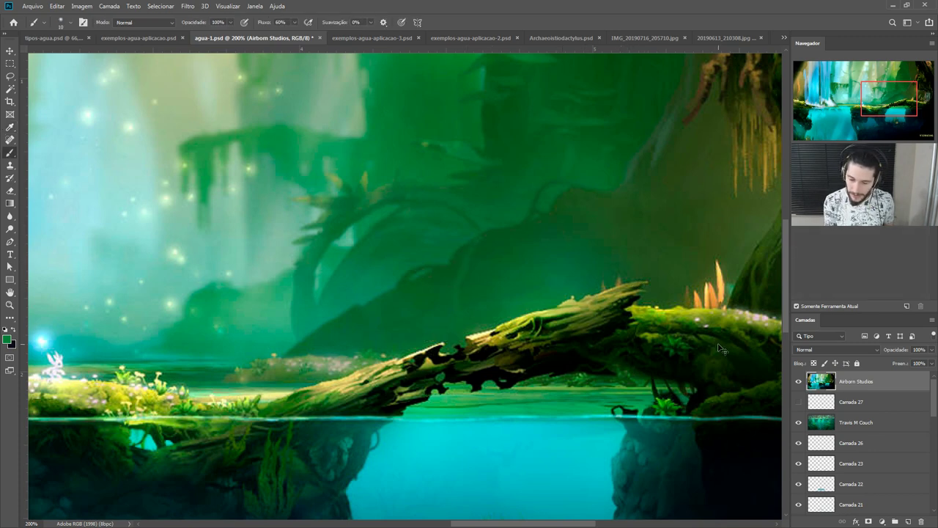
left_click(908, 521)
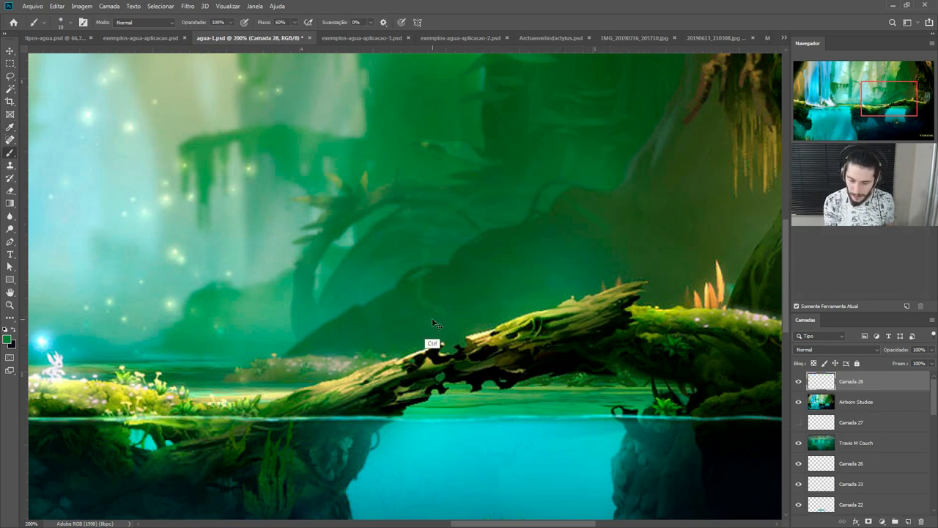
left_click(9, 339)
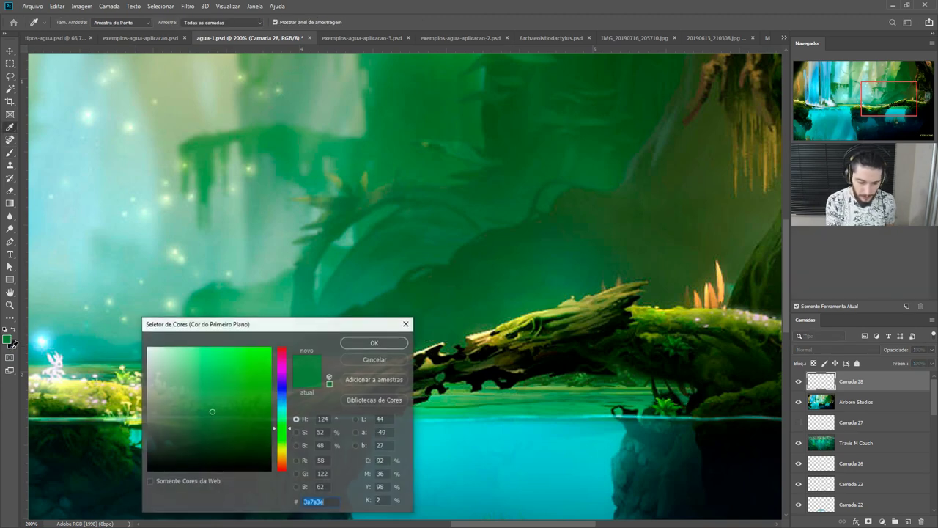
left_click(281, 351)
left_click(357, 341)
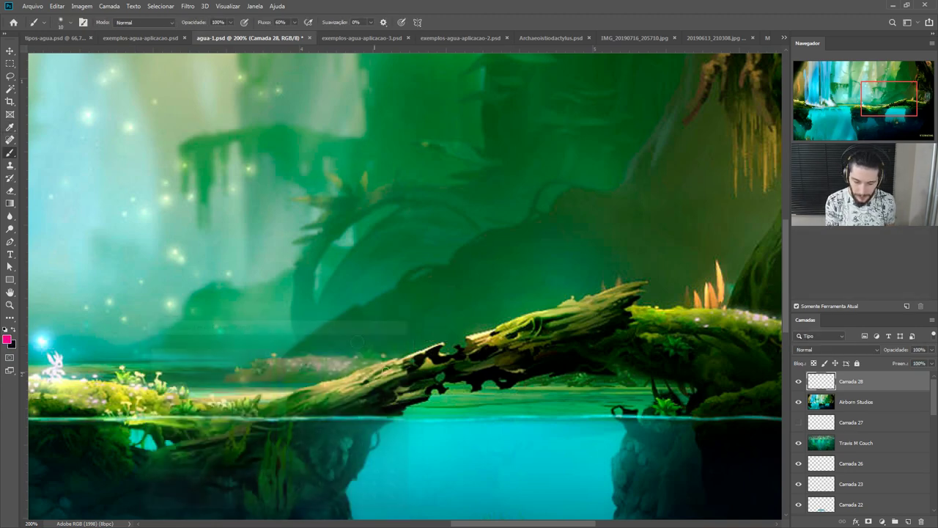
mouse_move(632, 244)
left_mouse_down()
mouse_move(584, 210)
mouse_move(505, 252)
mouse_move(488, 290)
left_mouse_up()
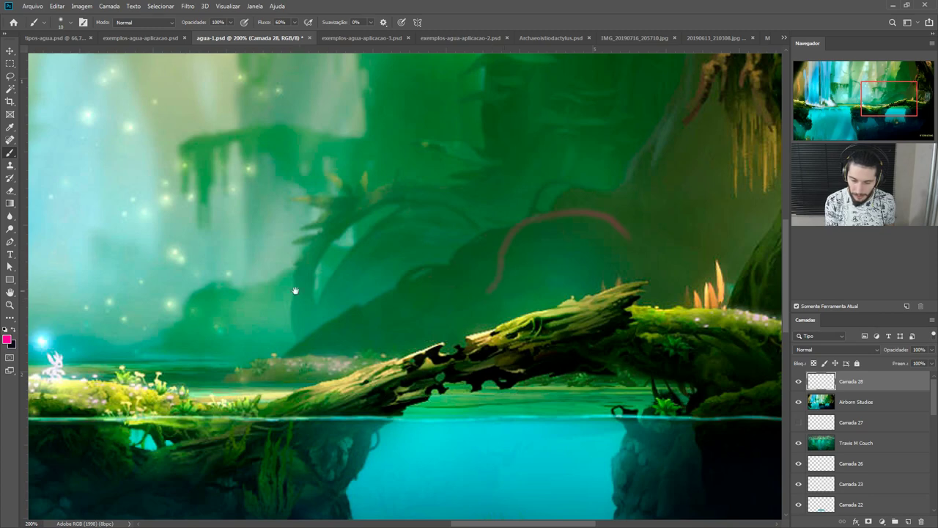
Step: Draw a pink arrow pointing down along the pale light shaft above the mossy islet
left_click_drag(295, 291, 495, 324)
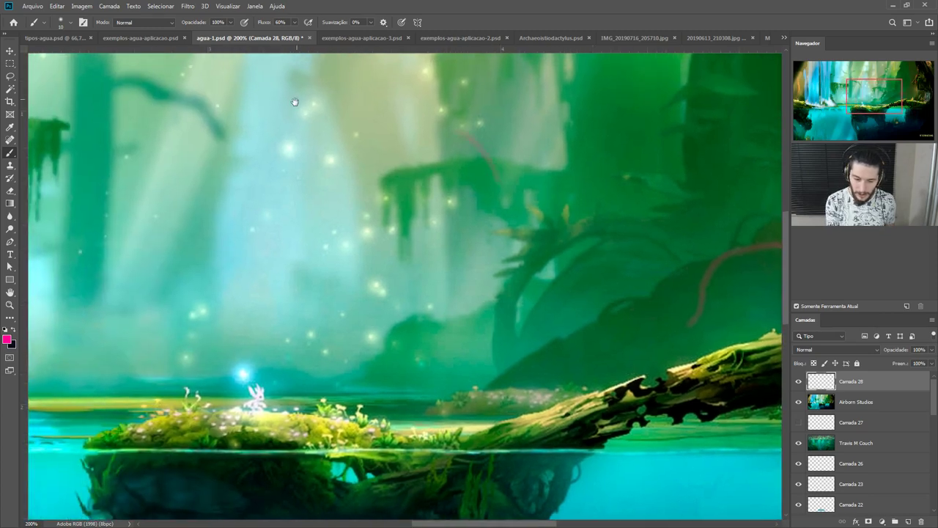
left_click_drag(294, 102, 408, 247)
left_click_drag(427, 156, 335, 388)
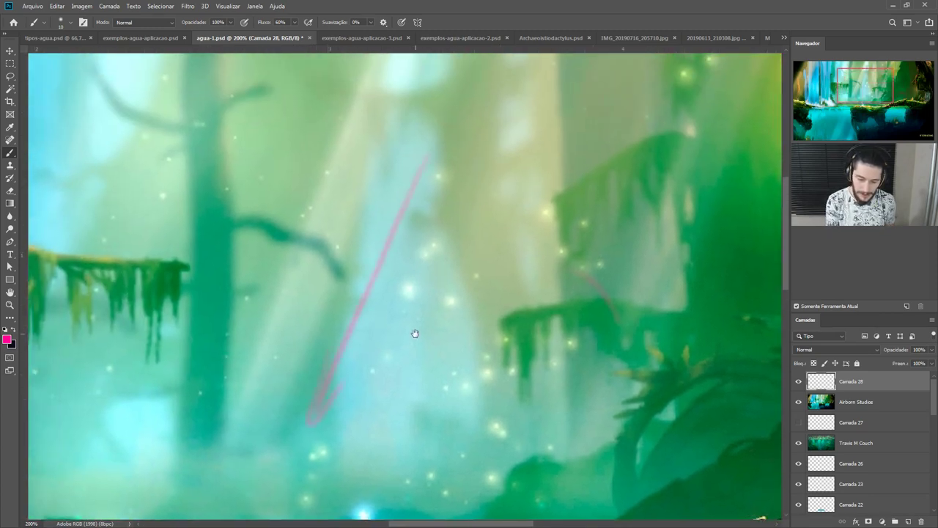
Step: Examine the background hills, mossy bank and carved stone door at up to 300% zoom, ending on the whole painting
left_click_drag(415, 333, 329, 330)
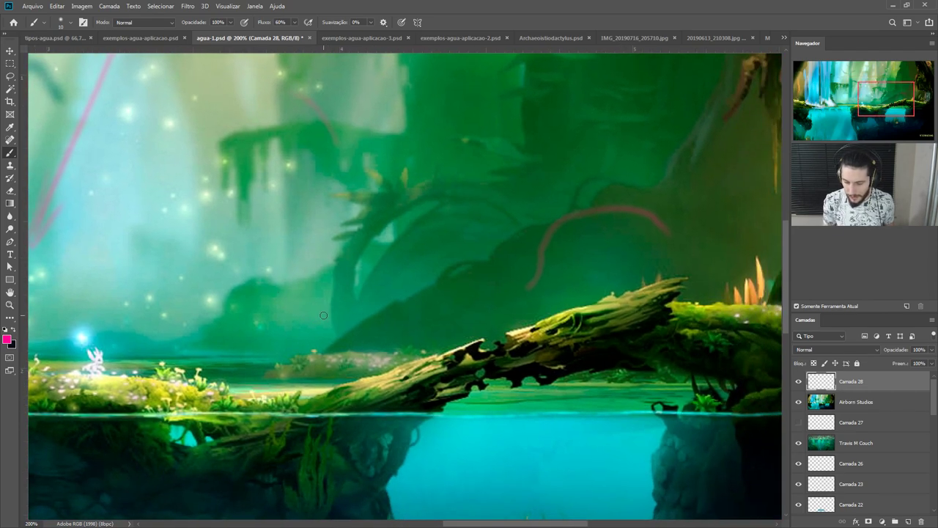
key("ctrl+minus")
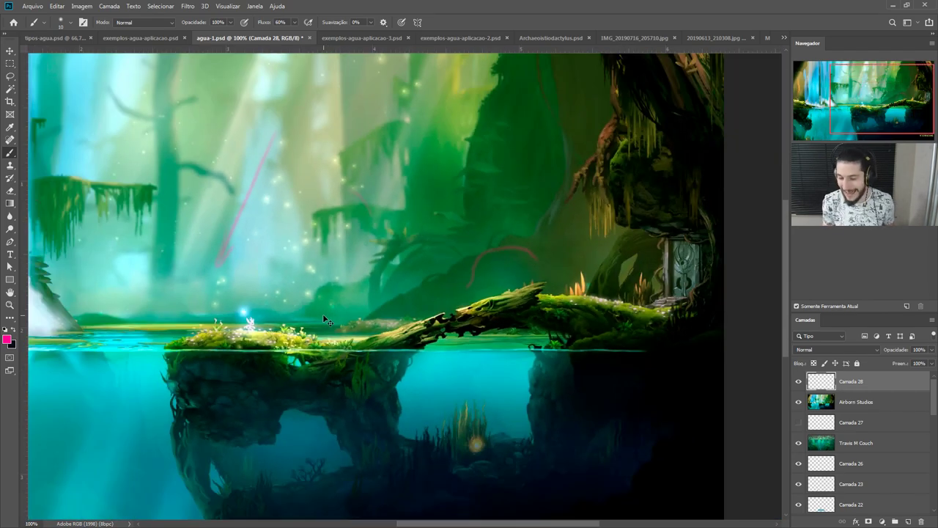
key("ctrl+plus")
key("ctrl+plus")
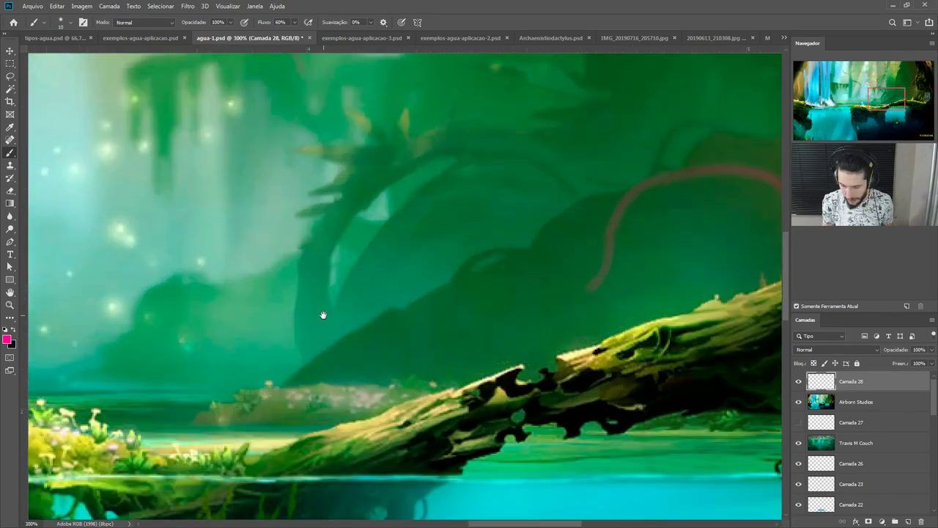
left_click_drag(323, 315, 190, 326)
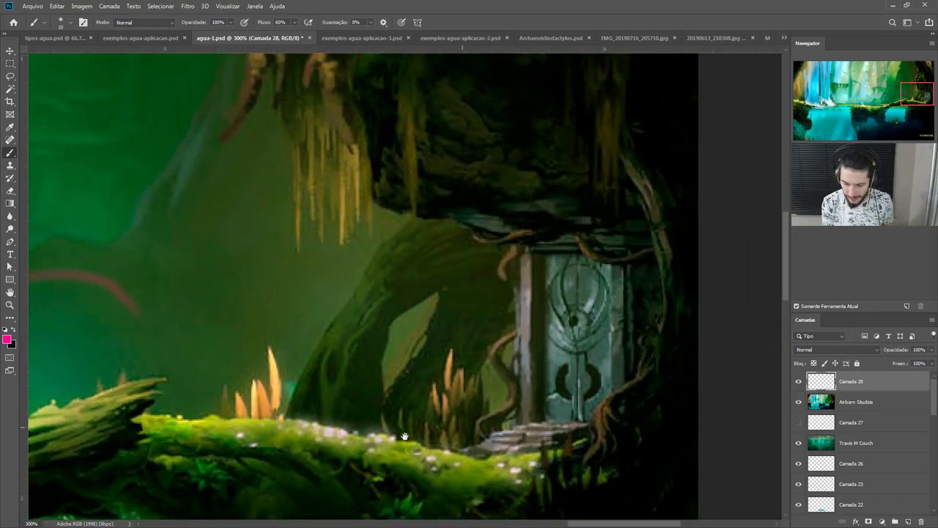
left_click_drag(403, 436, 468, 417)
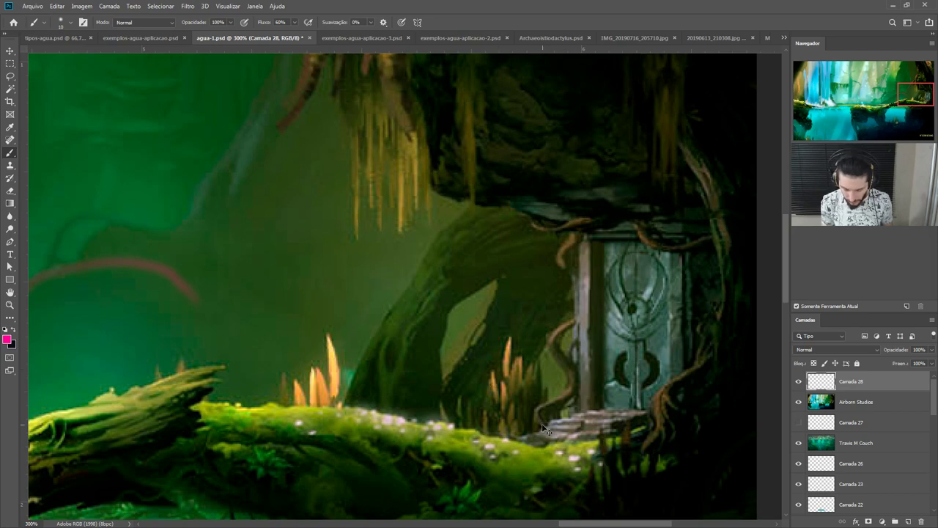
key("ctrl+1")
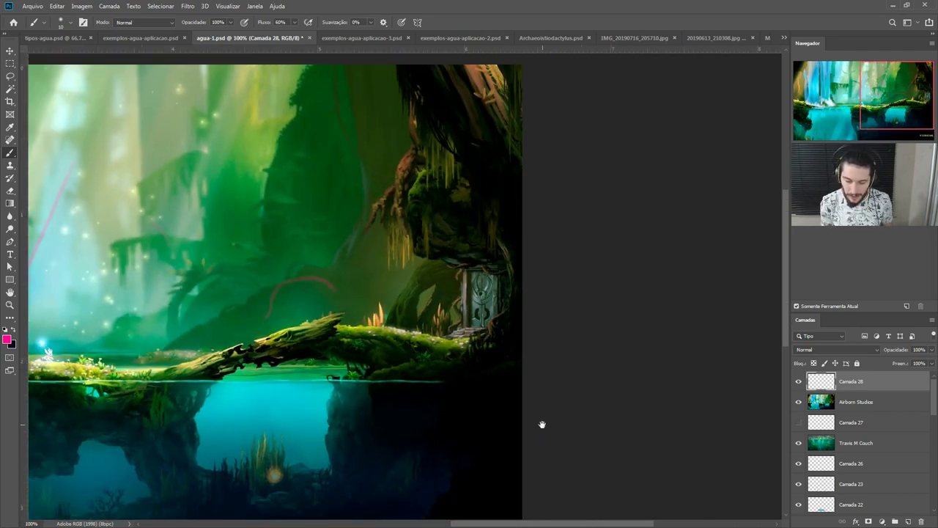
scroll(542, 425, "left", 5)
key("ctrl+0")
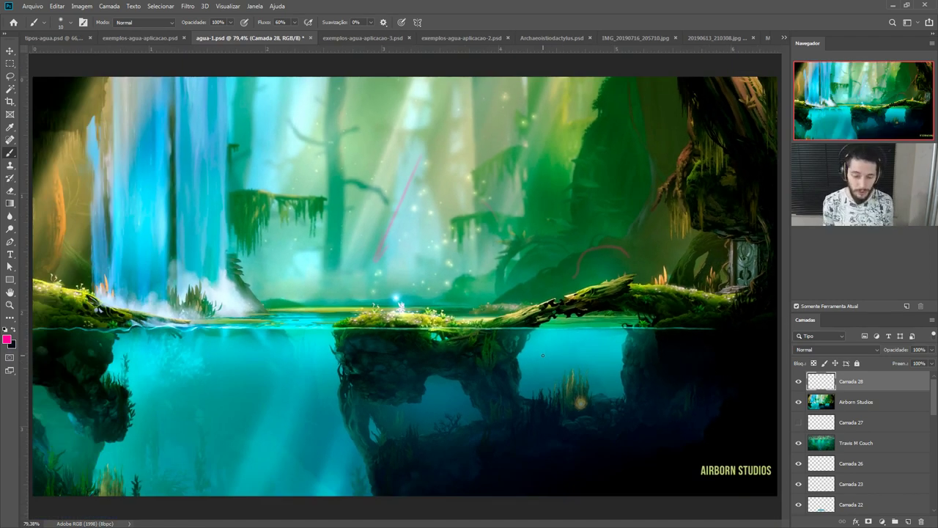
Step: Hide the annotation layer Camada 28 and show the fisherman painting in exemplos-agua-aplicacao-3.psd at 100% zoom
left_click(798, 381)
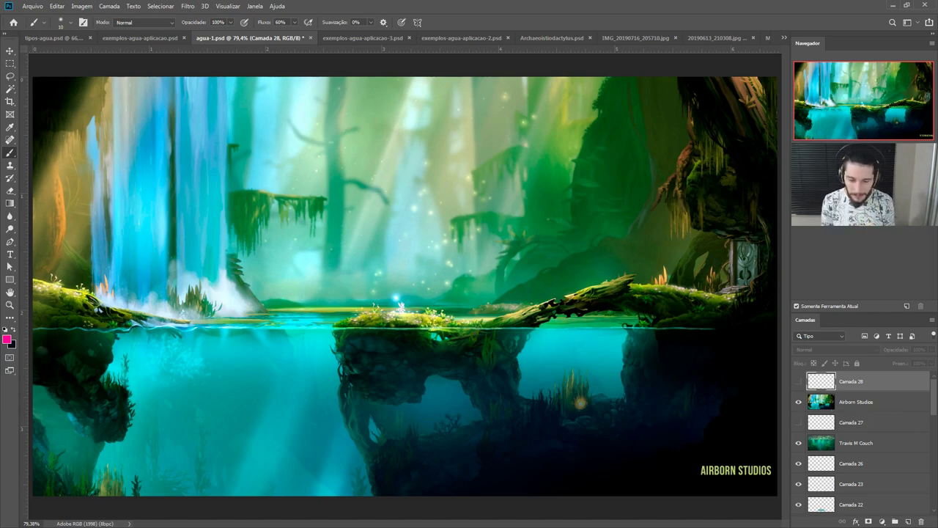
left_click(355, 38)
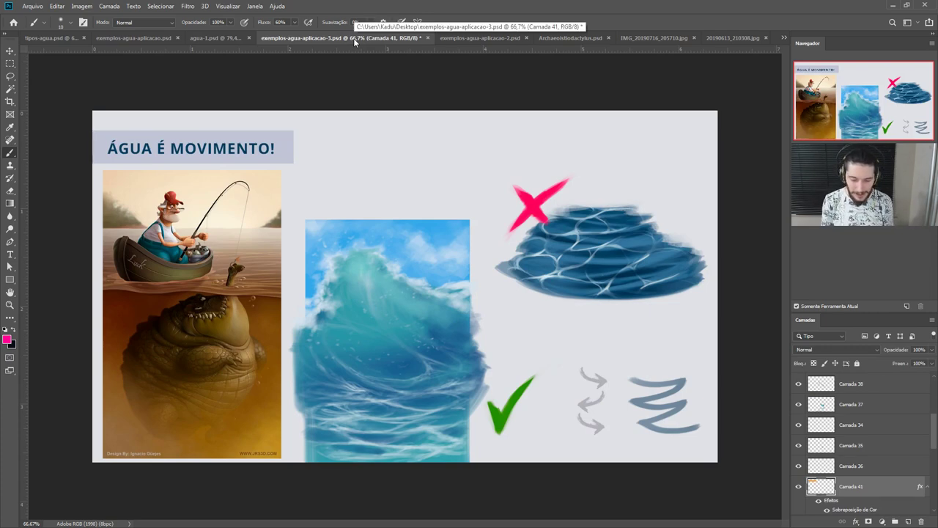
key("ctrl+plus")
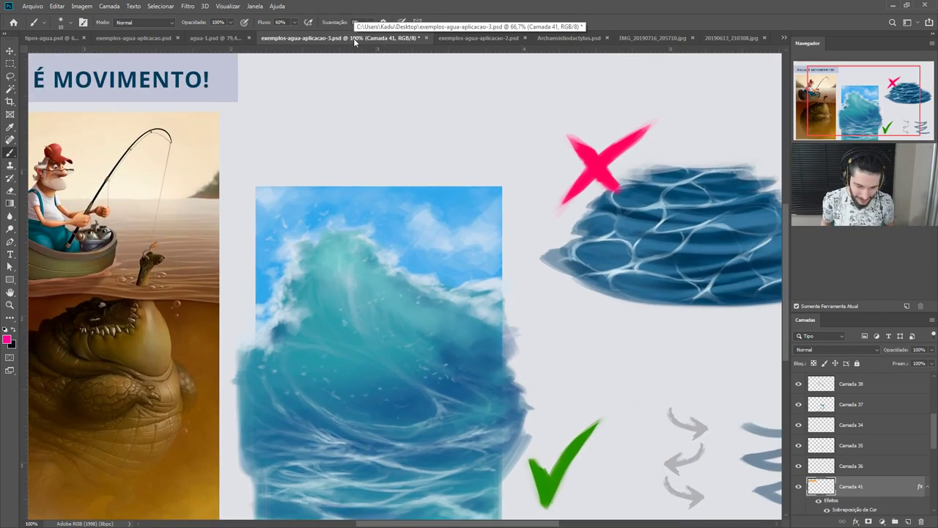
left_click_drag(315, 378, 512, 379)
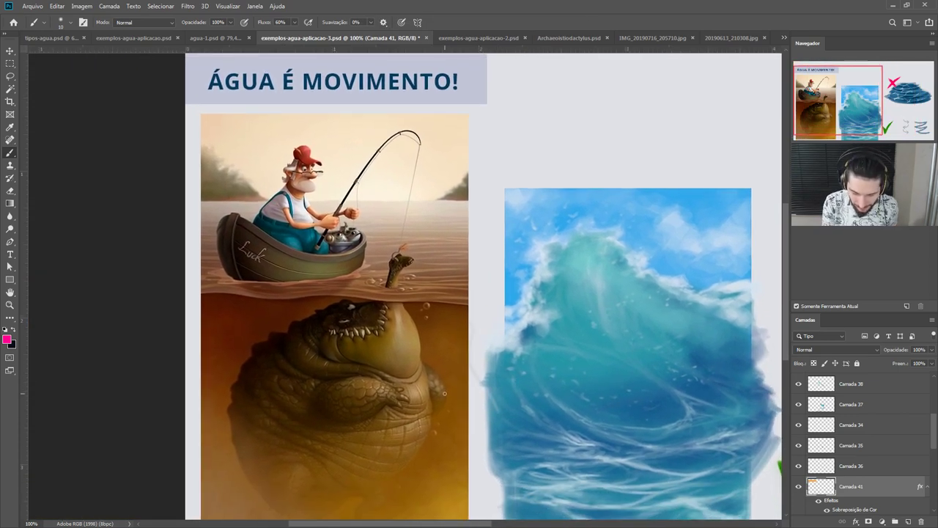
left_click_drag(462, 441, 447, 320)
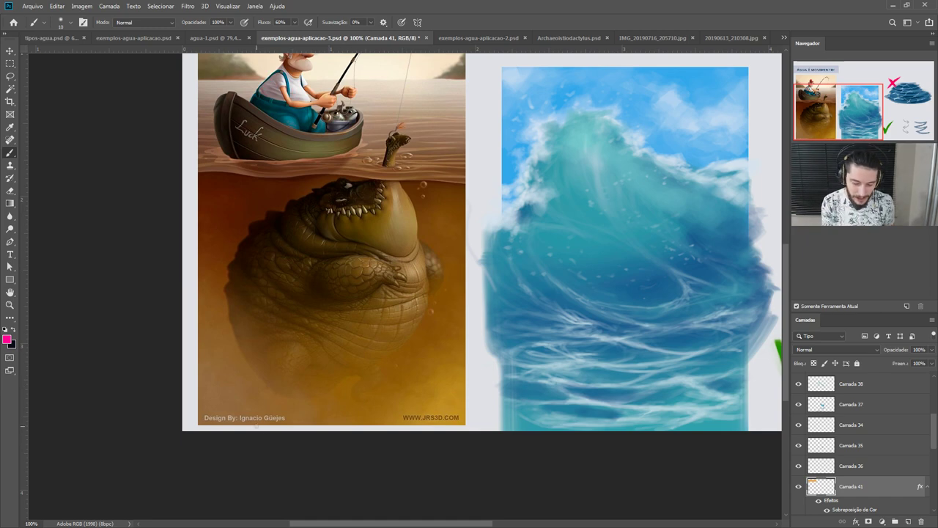
left_click_drag(402, 322, 400, 358)
left_click_drag(401, 305, 395, 349)
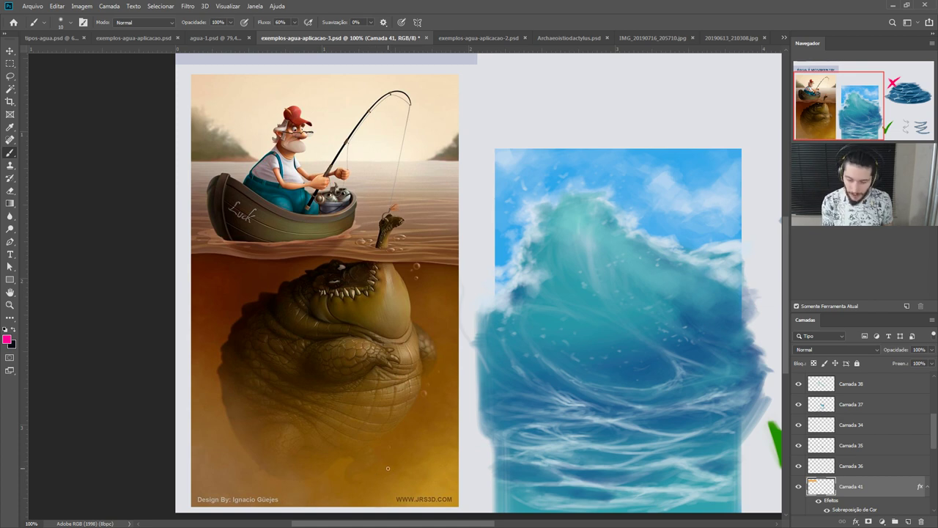
Step: Add a new layer above the Exemplo layer and brush a pink diagonal stroke beside the creature's lower body
scroll(933, 440, "up", 5)
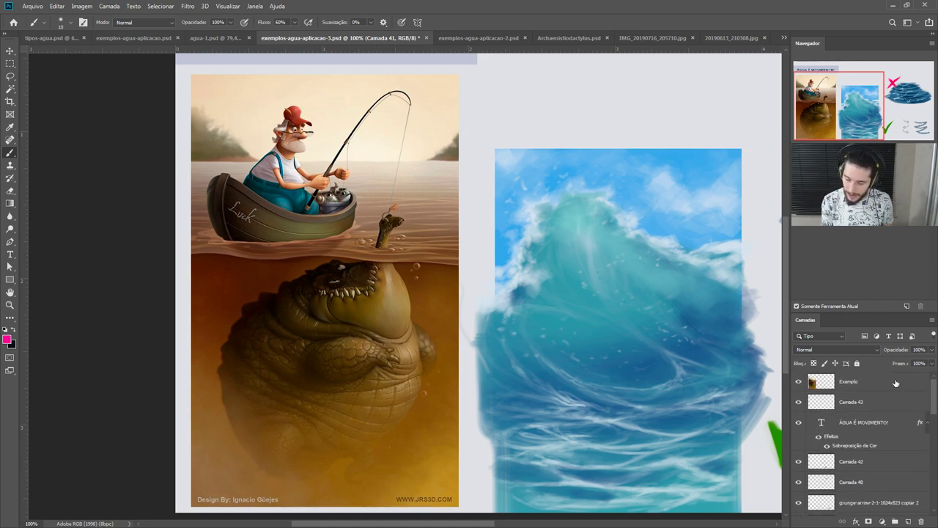
left_click(893, 385)
left_click(907, 521)
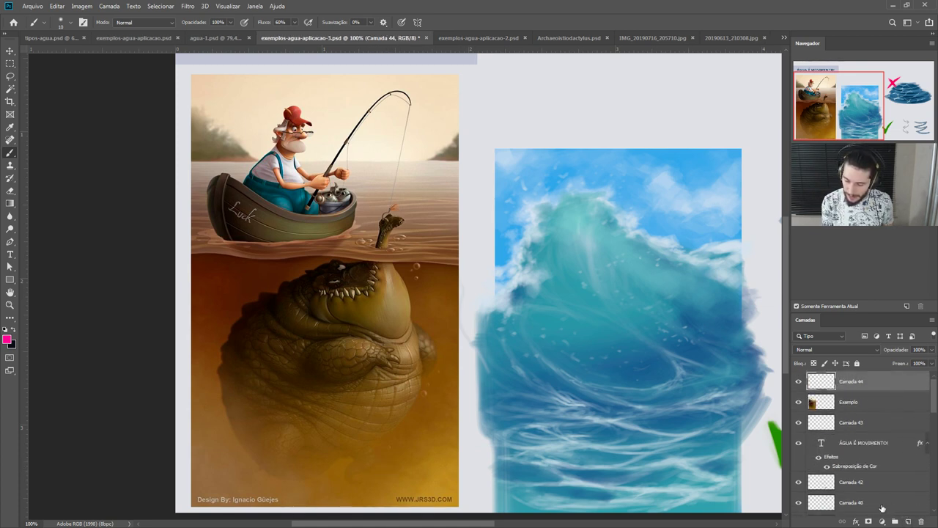
left_click_drag(450, 372, 419, 480)
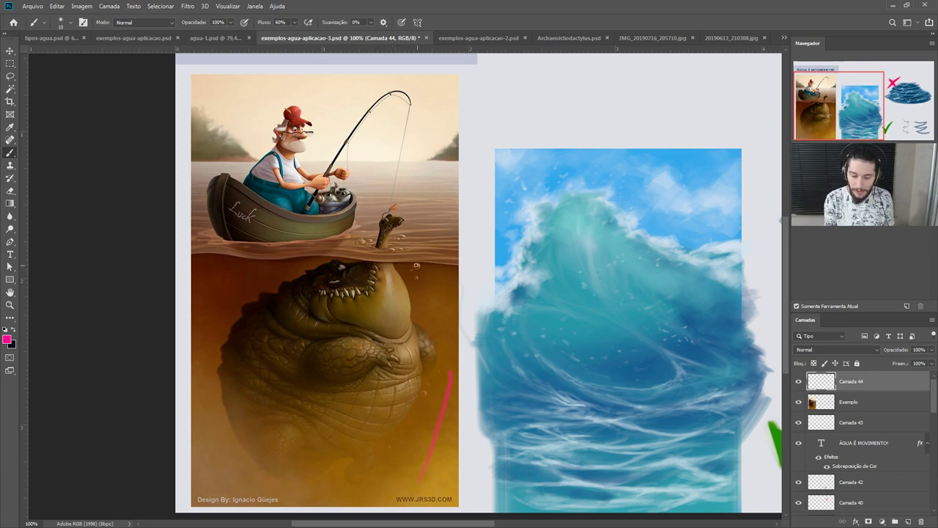
Step: Try circling the fisherman with the creature's head, and the creature's submerged lower body, in pink, undoing the outlines
mouse_move(277, 105)
left_mouse_down()
mouse_move(420, 293)
mouse_move(286, 89)
left_mouse_up()
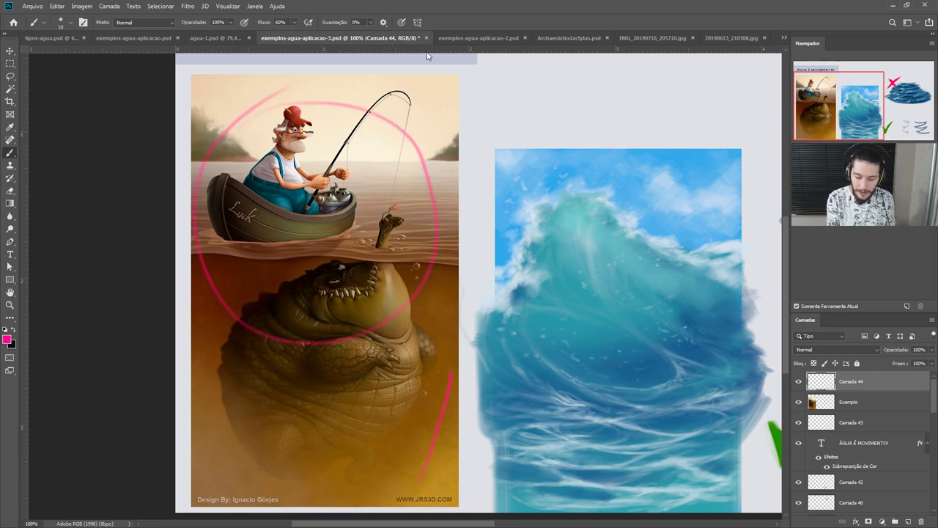
key("ctrl+z")
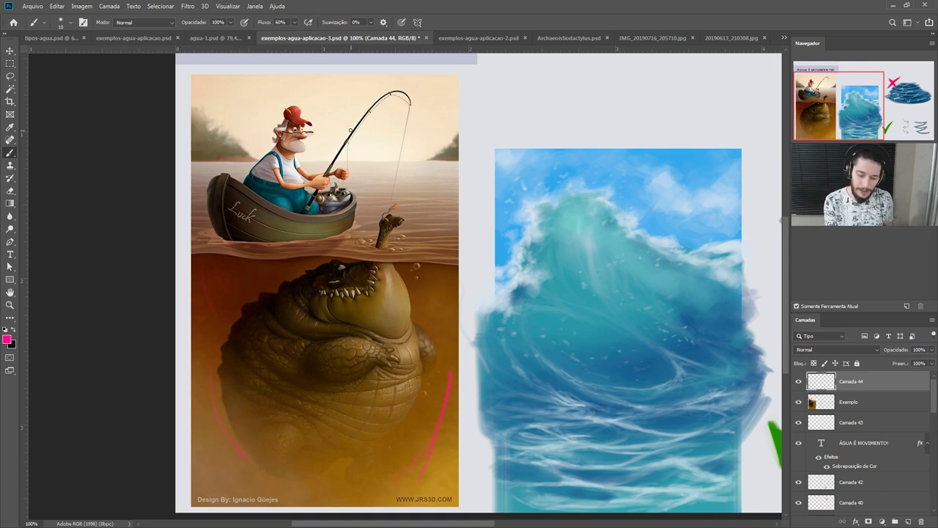
mouse_move(257, 106)
left_mouse_down()
mouse_move(224, 220)
mouse_move(429, 176)
mouse_move(235, 110)
left_mouse_up()
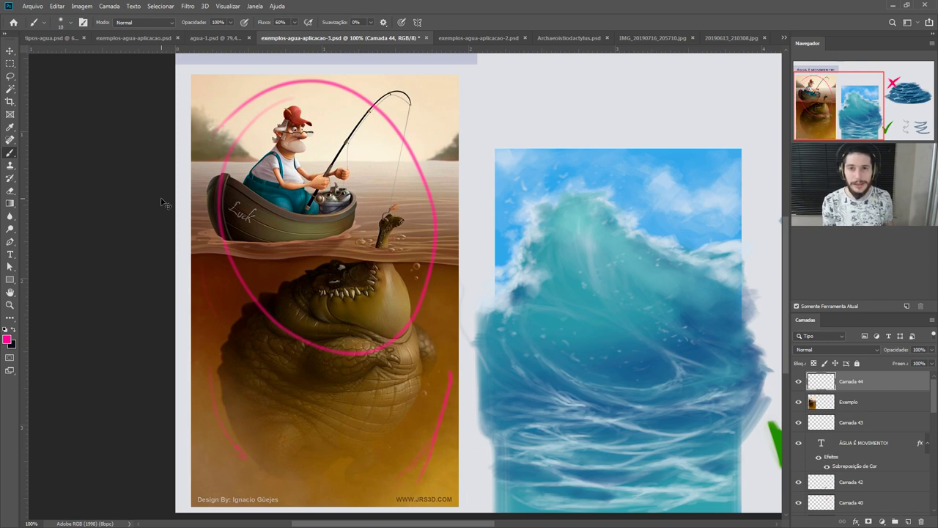
key("ctrl+z")
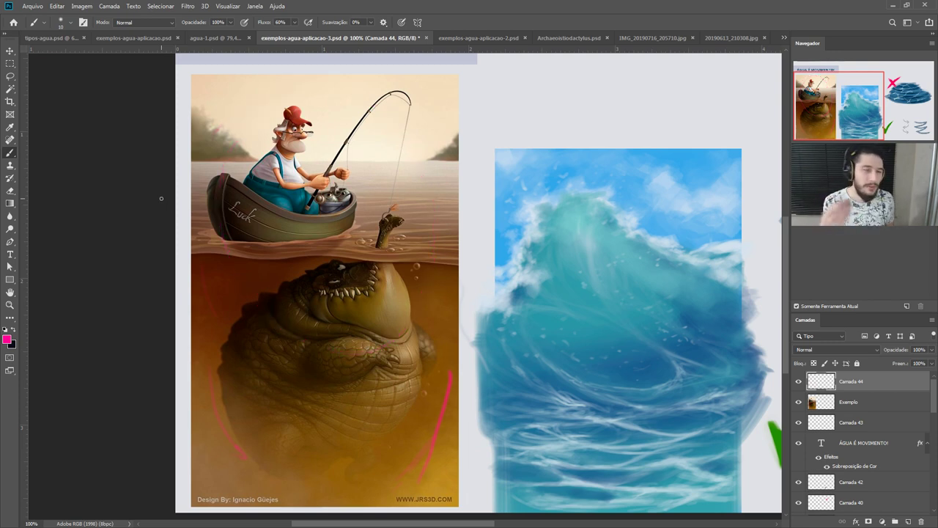
mouse_move(433, 89)
left_mouse_down()
mouse_move(215, 170)
mouse_move(212, 271)
mouse_move(431, 86)
left_mouse_up()
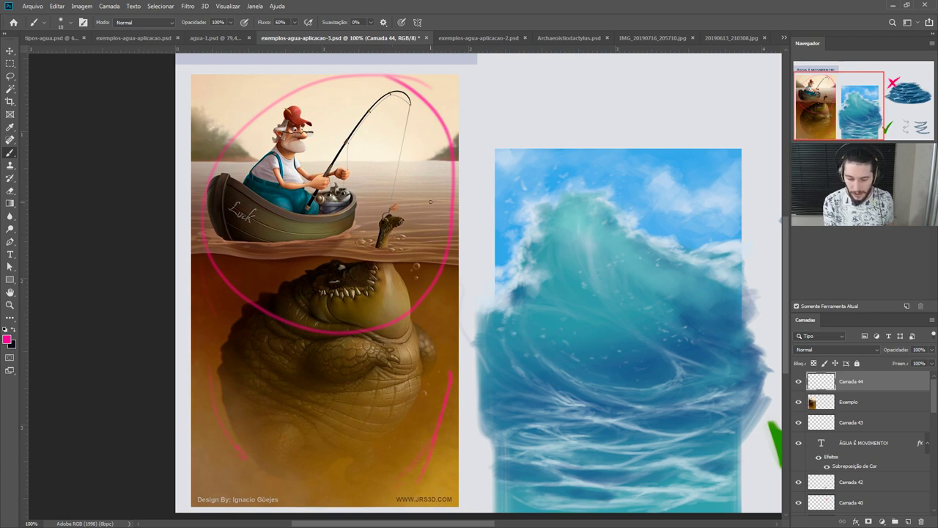
left_click_drag(302, 441, 239, 456)
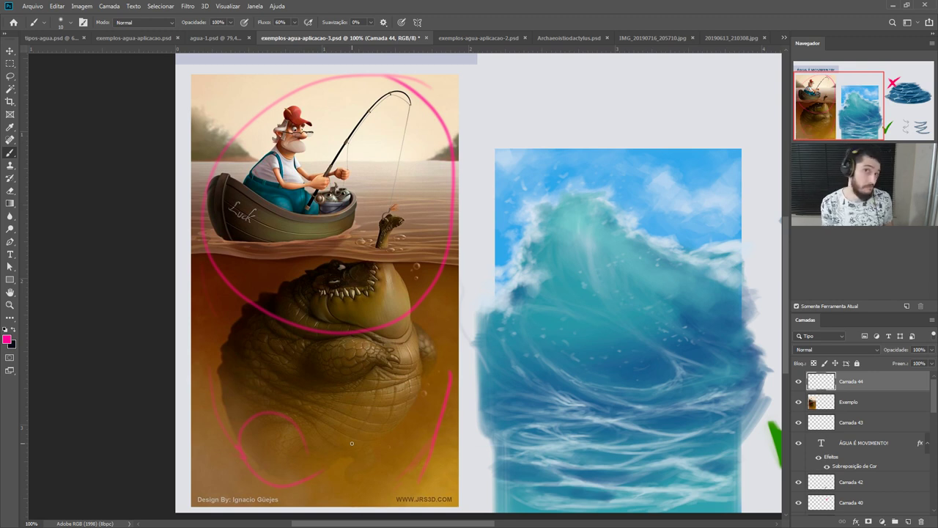
key("ctrl+z")
key("ctrl+z")
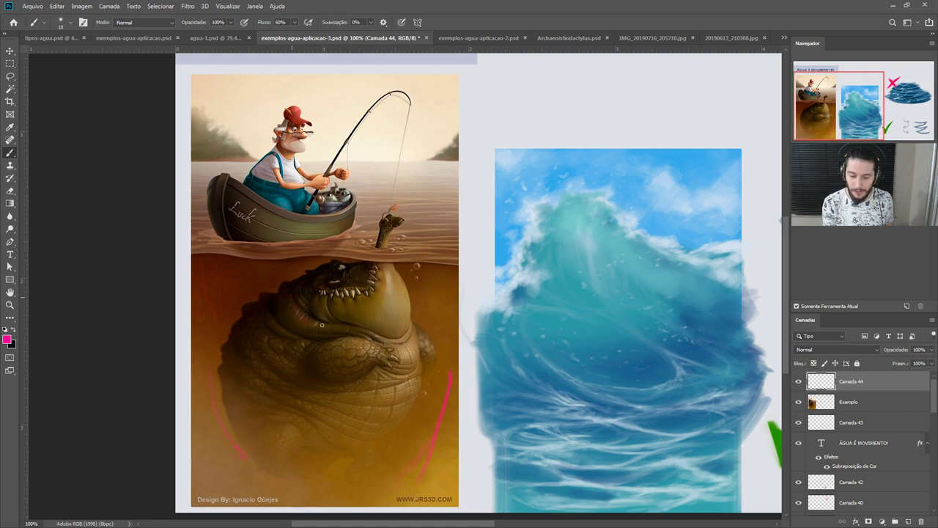
Step: Mark the creature's head just below the waterline with a thin pink curve
left_click_drag(337, 267, 374, 315)
mouse_move(438, 216)
left_mouse_down()
mouse_move(410, 293)
mouse_move(342, 329)
left_mouse_up()
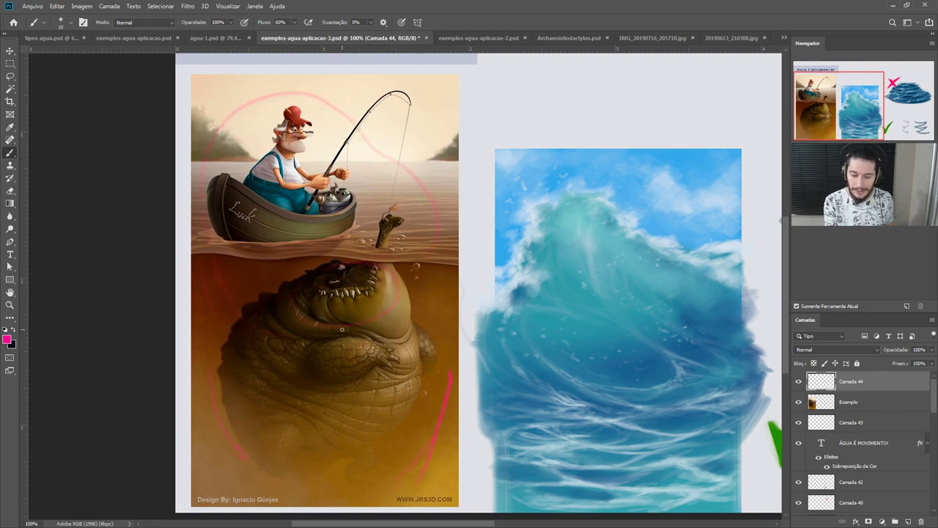
key("ctrl+z")
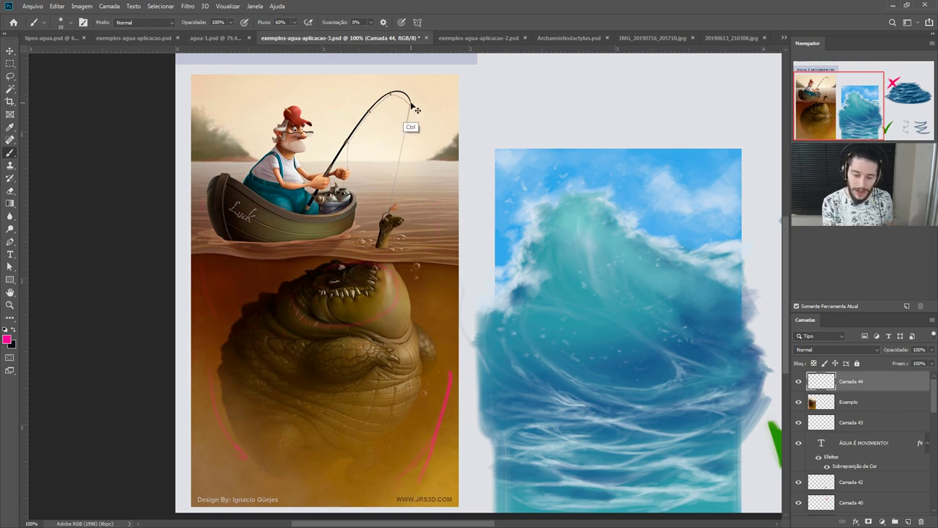
Step: Sample the painting's pale sky, the dark brown water near the surface and the ochre water deeper down, ending on the X mark's pink
key("i")
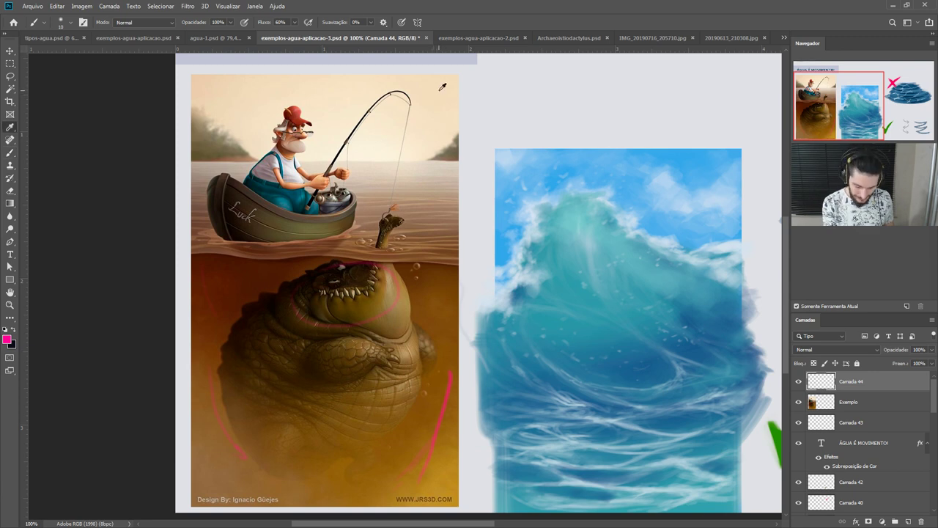
left_click(442, 89)
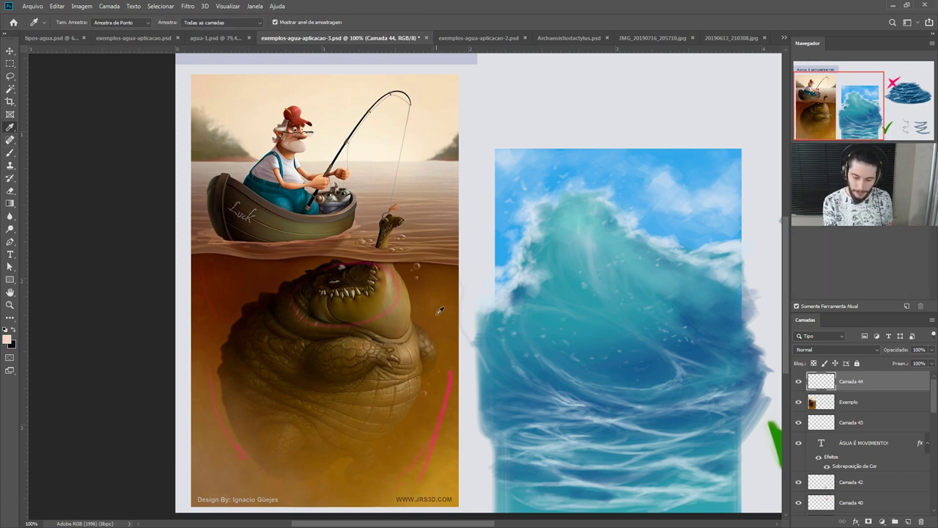
left_click(249, 268)
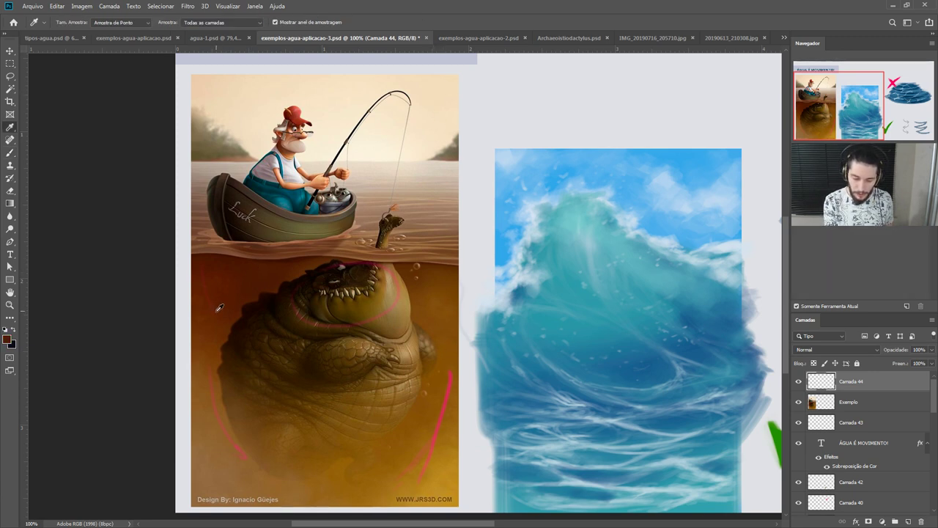
left_click(210, 396)
left_click(223, 443)
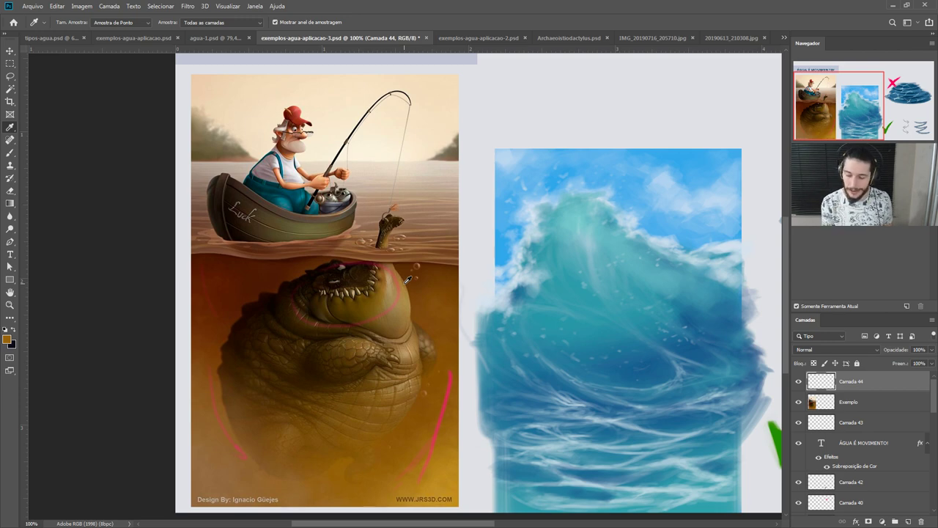
key("ctrl+minus")
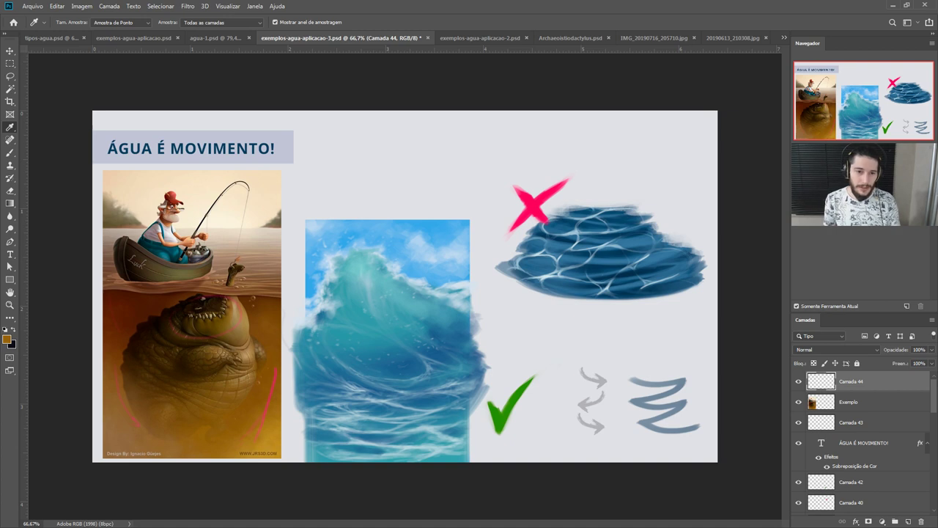
left_click(537, 199)
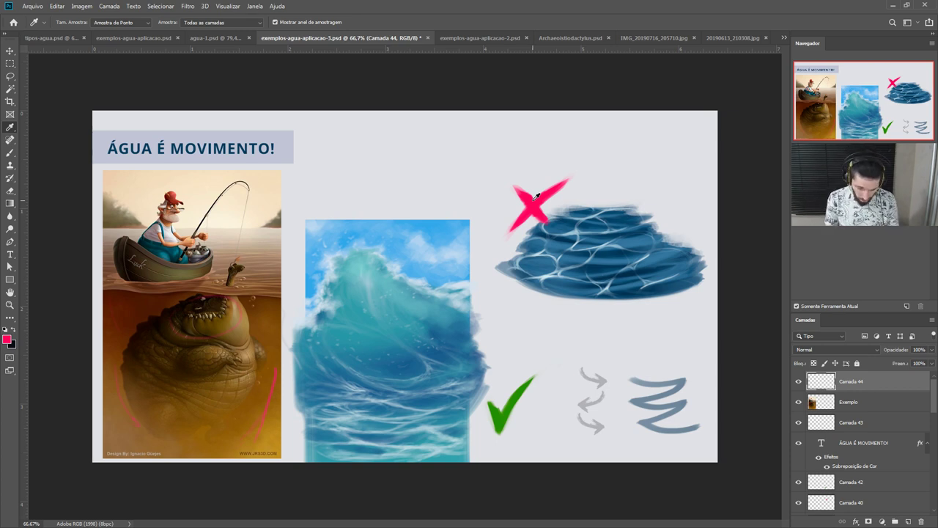
Step: Try pulling the wave painting's teal and blue paint layers away from the wave
key("v")
left_click_drag(430, 372, 461, 444)
left_click_drag(437, 261, 435, 245)
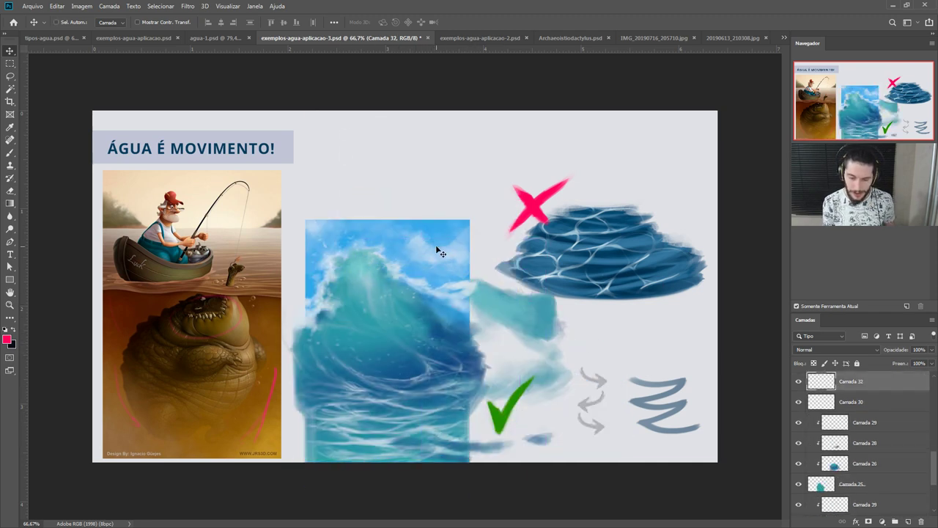
key("ctrl")
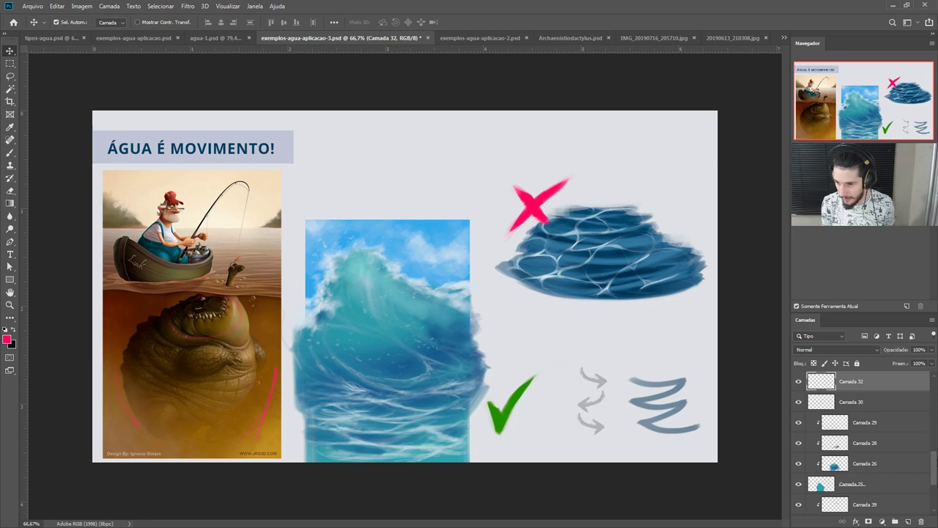
Step: Brush a pink arrow on layer Camada 44 pointing down toward the top of the wave painting
left_click_drag(934, 473, 935, 389)
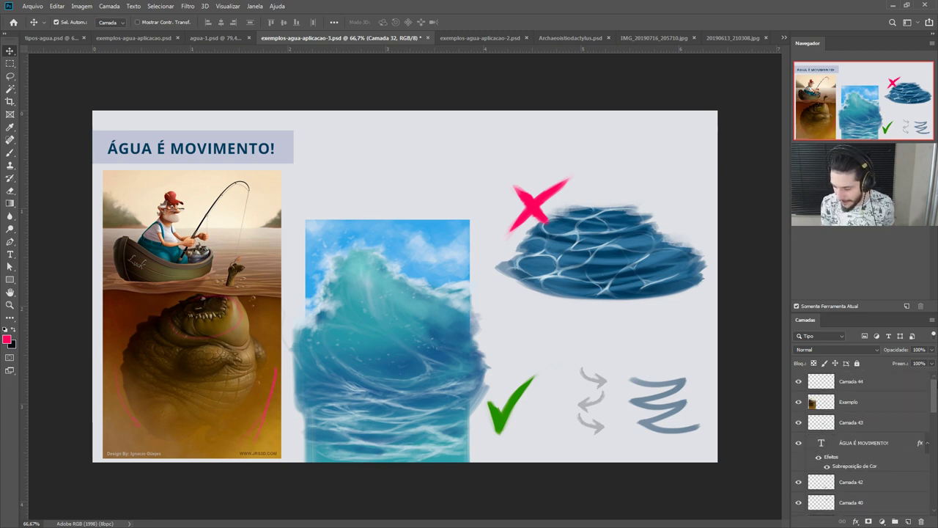
left_click(865, 386)
key("b")
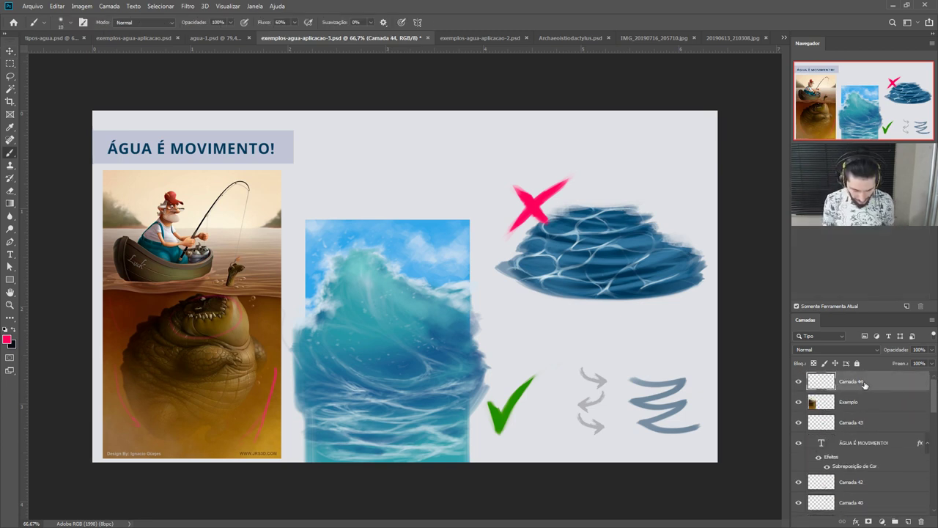
left_click_drag(492, 138, 442, 206)
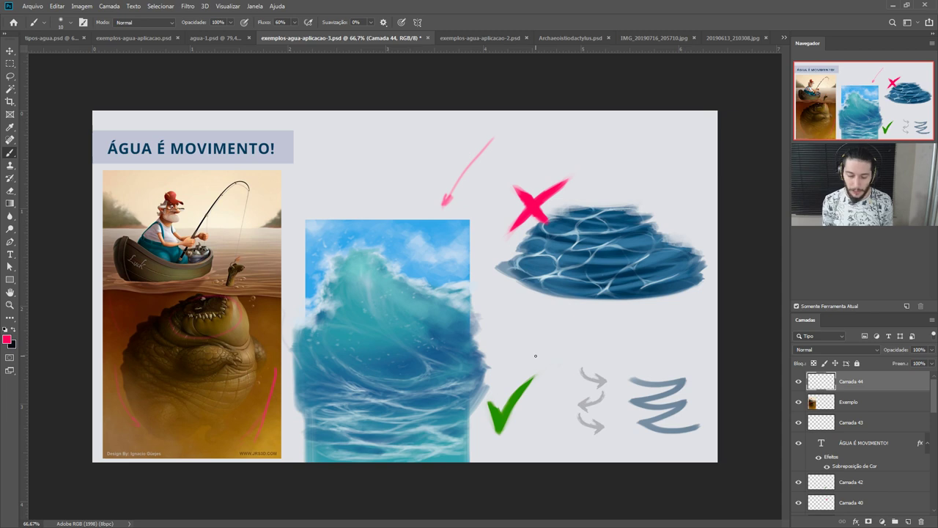
Step: Move the white foam and ripple layers off the wave painting to expose its base colours, and restore them
key("v")
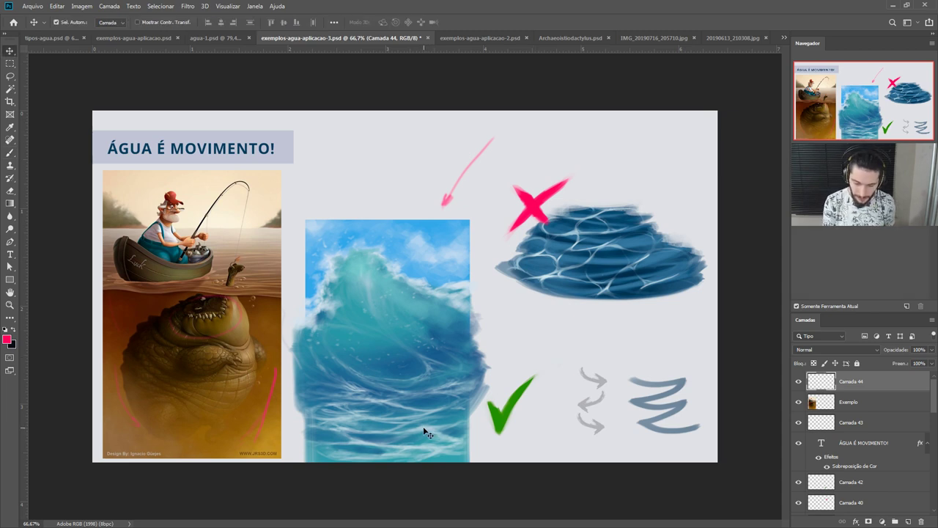
mouse_move(425, 433)
left_mouse_down()
mouse_move(498, 410)
mouse_move(646, 401)
mouse_move(645, 378)
mouse_move(616, 341)
mouse_move(615, 326)
mouse_move(503, 387)
mouse_move(670, 326)
mouse_move(403, 395)
mouse_move(632, 336)
left_mouse_up()
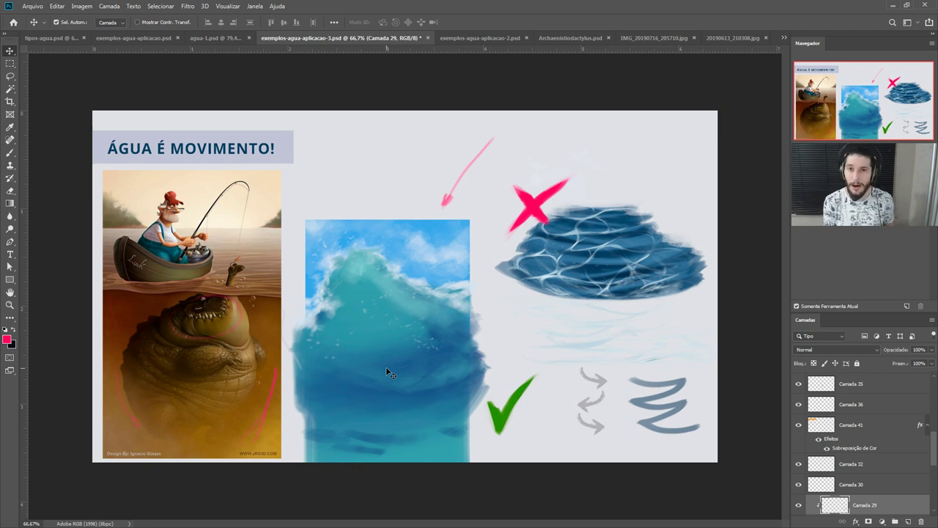
key("ctrl+shift+z")
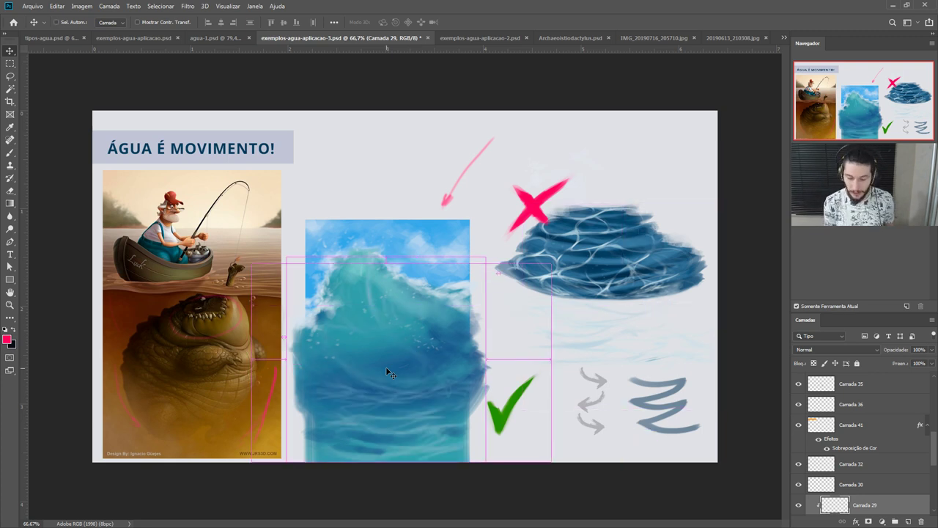
key("ctrl+shift+z")
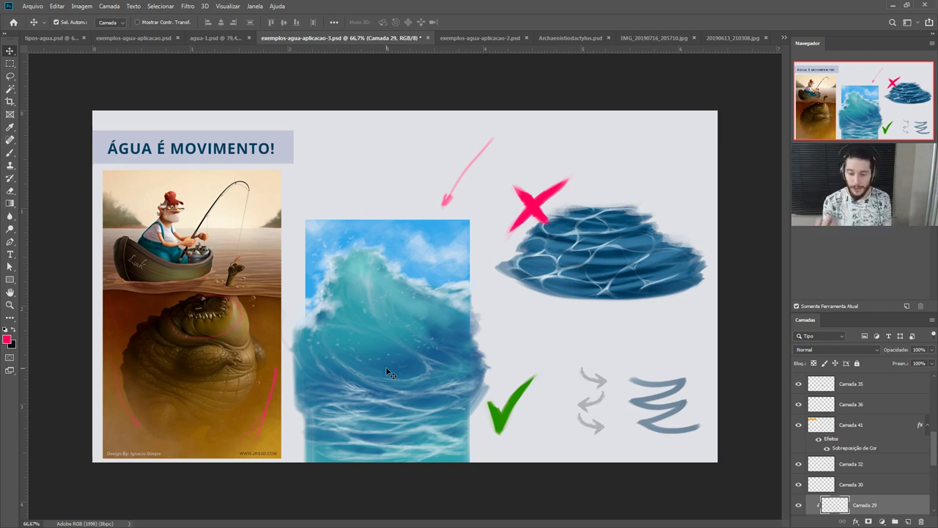
Step: Try shifting the ripple strokes on layer Camada 32 away from the wave, undoing each move
mouse_move(377, 400)
left_mouse_down()
mouse_move(523, 385)
mouse_move(587, 391)
mouse_move(413, 391)
mouse_move(415, 379)
left_mouse_up()
key("ctrl+z")
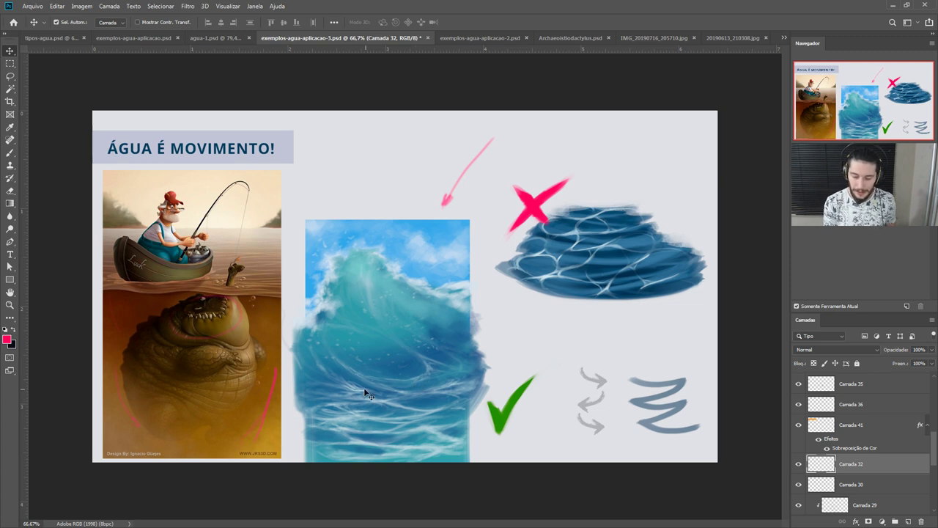
mouse_move(353, 389)
left_mouse_down()
mouse_move(589, 391)
mouse_move(611, 374)
left_mouse_up()
key("ctrl+z")
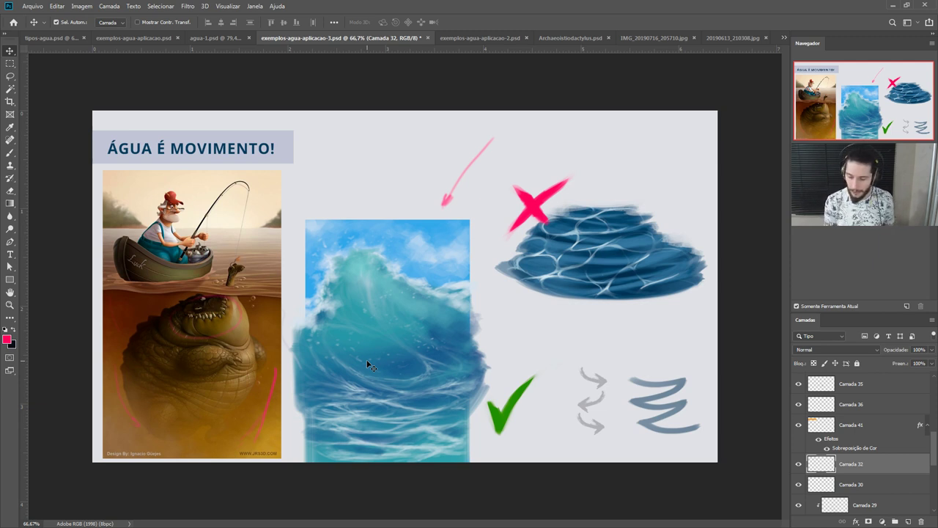
Step: Brush two curved pink arrows on layer Camada 44 rising beside the wave painting, undoing a large ellipse tried around its dark band
scroll(930, 432, "up", 5)
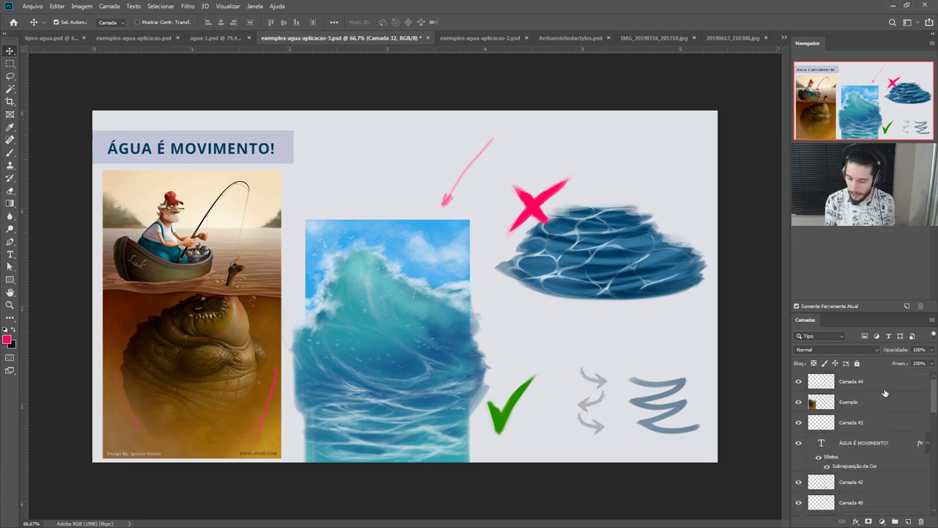
left_click(884, 382)
key("b")
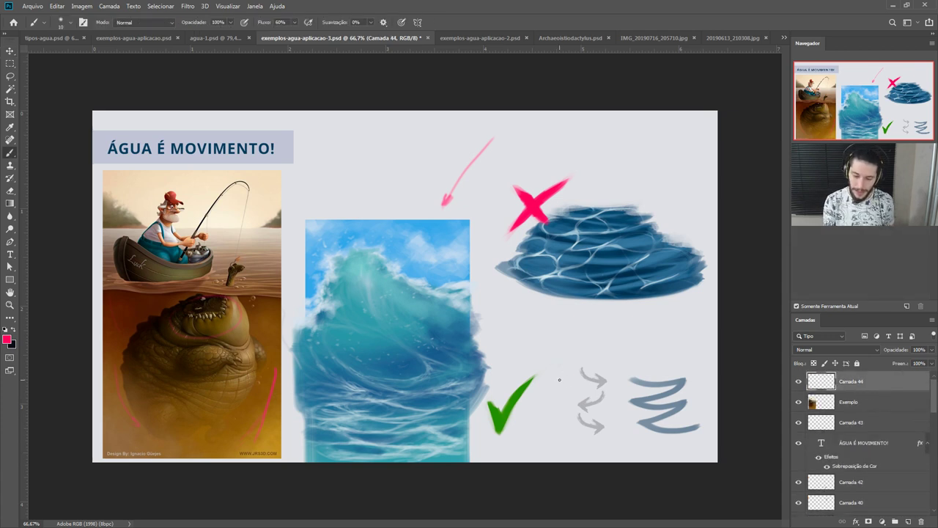
mouse_move(569, 380)
left_mouse_down()
mouse_move(493, 336)
mouse_move(485, 240)
mouse_move(486, 260)
left_mouse_up()
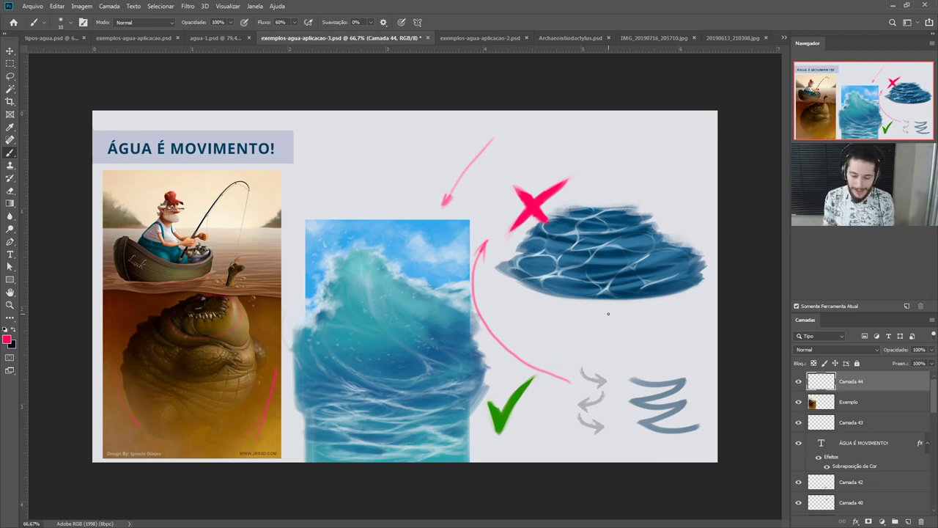
mouse_move(378, 394)
left_mouse_down()
mouse_move(467, 361)
mouse_move(452, 333)
left_mouse_up()
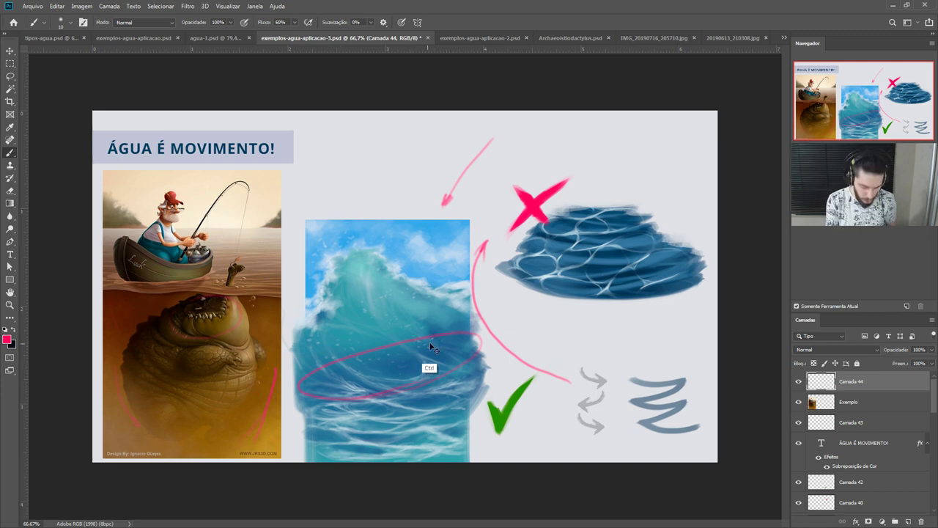
key("ctrl+z")
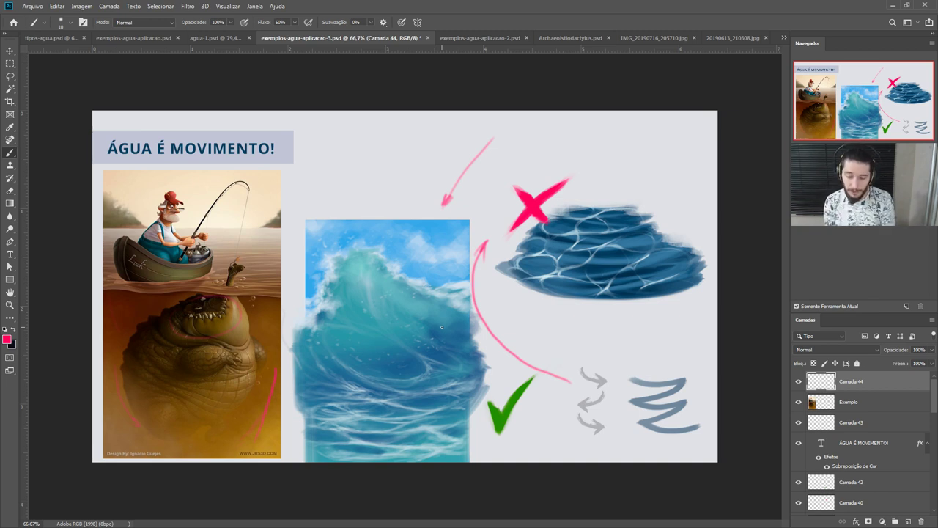
left_click_drag(545, 350, 507, 270)
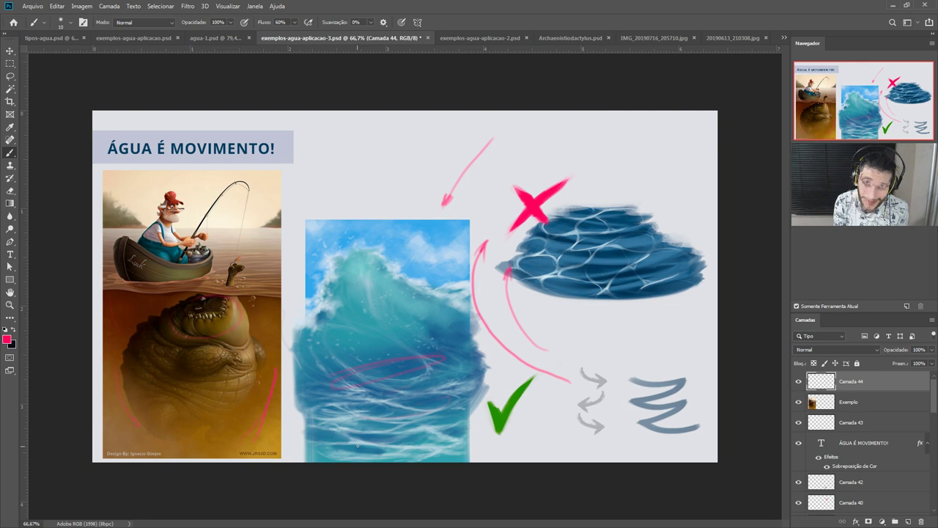
Step: Try circling the lower ripples of the wave, undo those marks, and brush a short pink stroke rising from the title's end
mouse_move(358, 445)
left_mouse_down()
mouse_move(337, 442)
mouse_move(433, 444)
left_mouse_up()
key("ctrl+z")
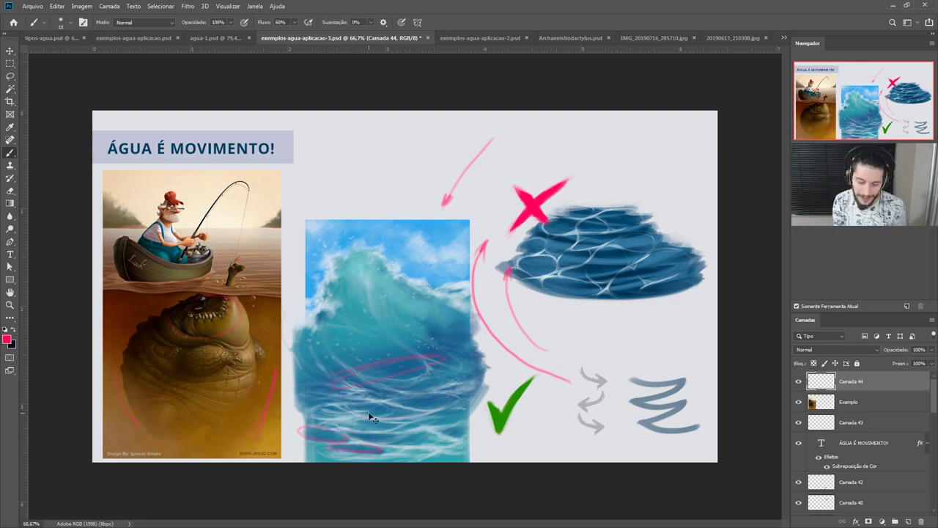
key("ctrl+z")
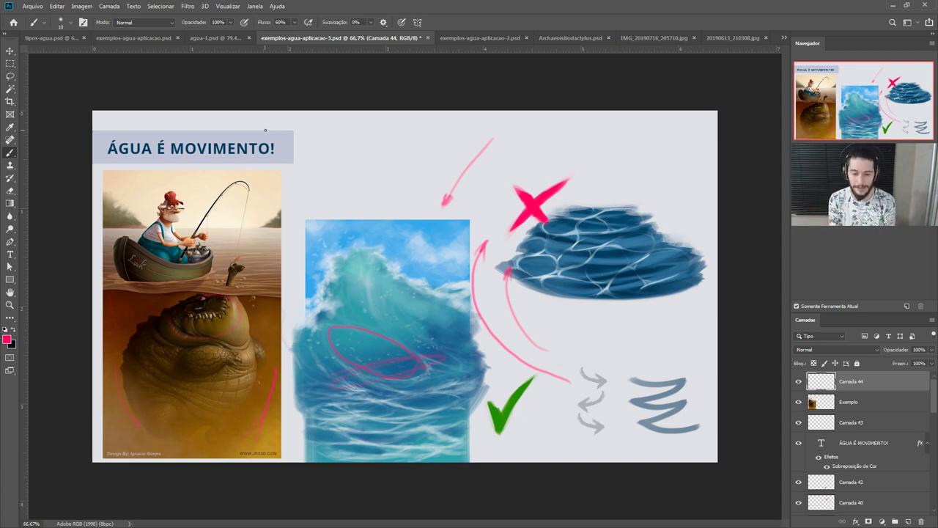
left_click_drag(270, 138, 340, 126)
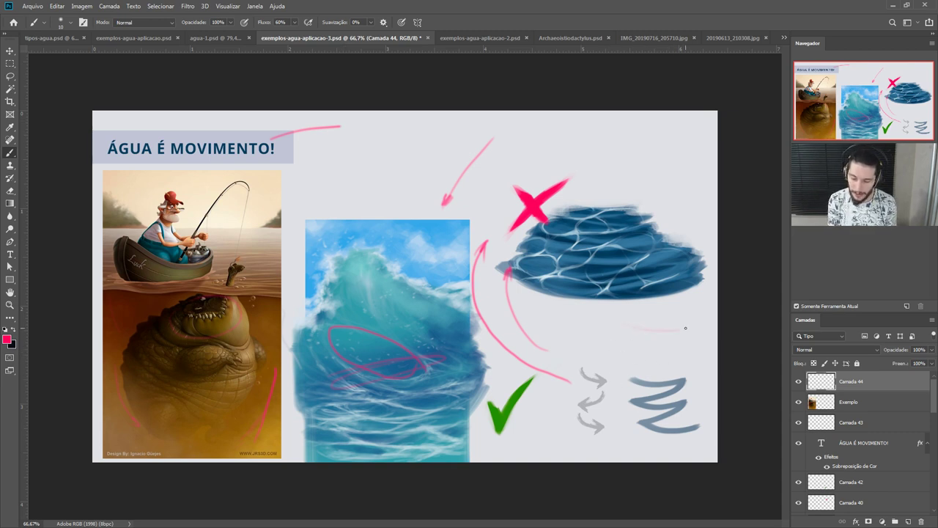
Step: Enlarge the brush to 60 and paint broad, soft pink zigzag strokes below the blue water patch
key("bracketright")
key("bracketright")
key("bracketright")
key("bracketright")
key("bracketright")
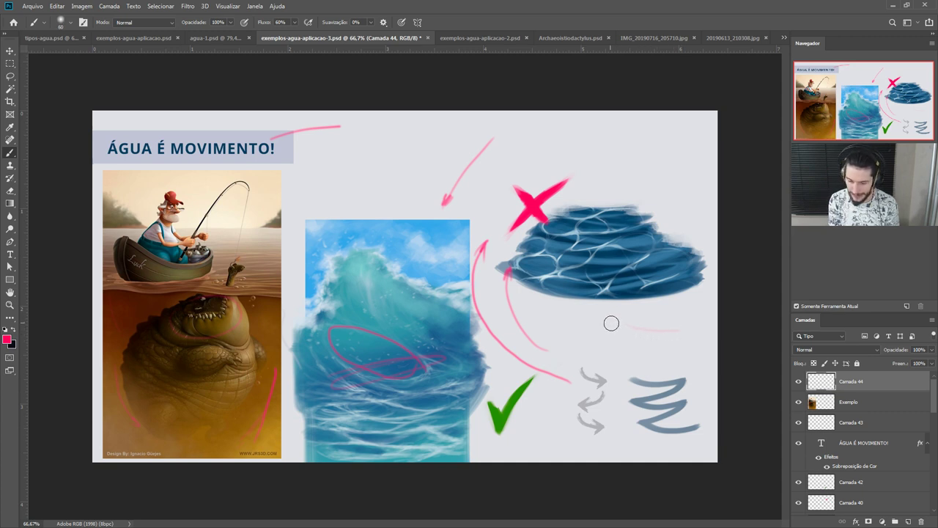
left_click_drag(608, 324, 680, 327)
left_click_drag(589, 339, 681, 361)
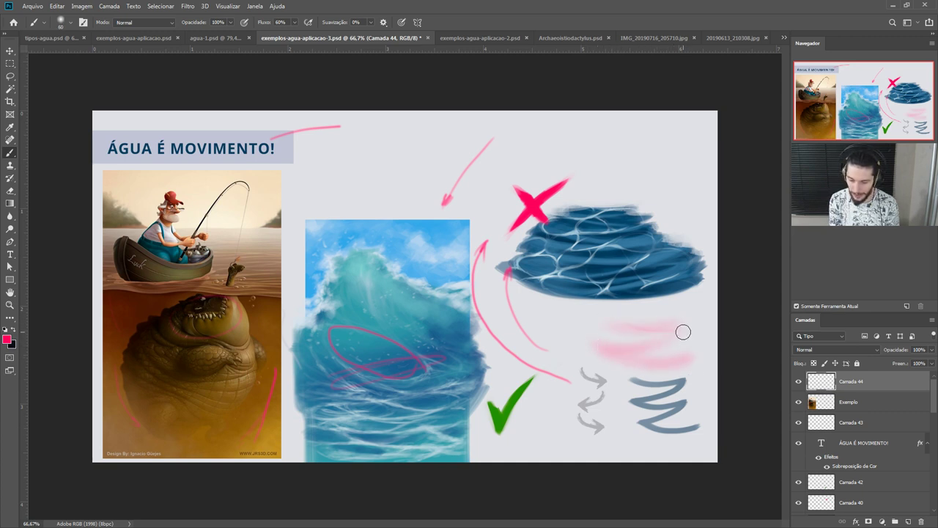
Step: Paint a thick pink zigzag over the grey curved arrows, and reduce the brush to 9 for thin marks at its edges
key("bracketleft")
key("bracketleft")
key("bracketleft")
key("bracketleft")
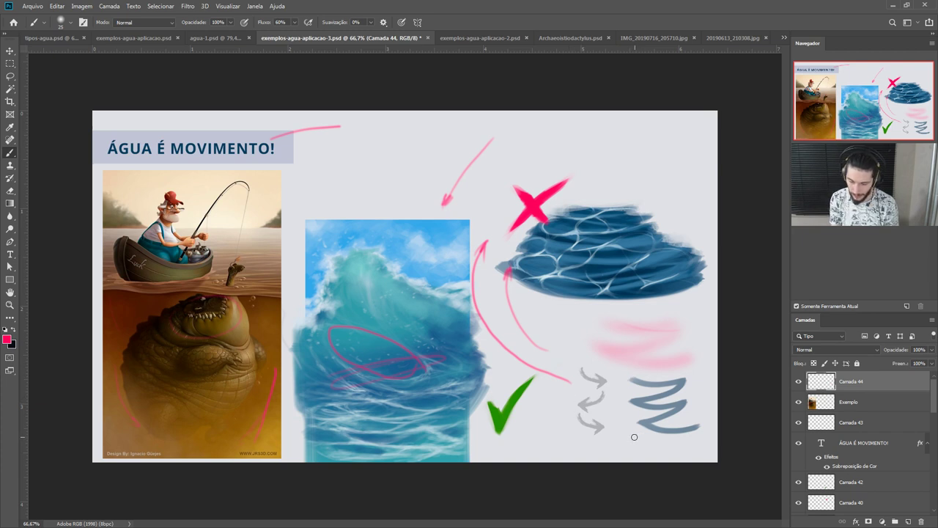
mouse_move(577, 361)
left_mouse_down()
mouse_move(609, 380)
mouse_move(560, 398)
mouse_move(584, 418)
mouse_move(614, 421)
left_mouse_up()
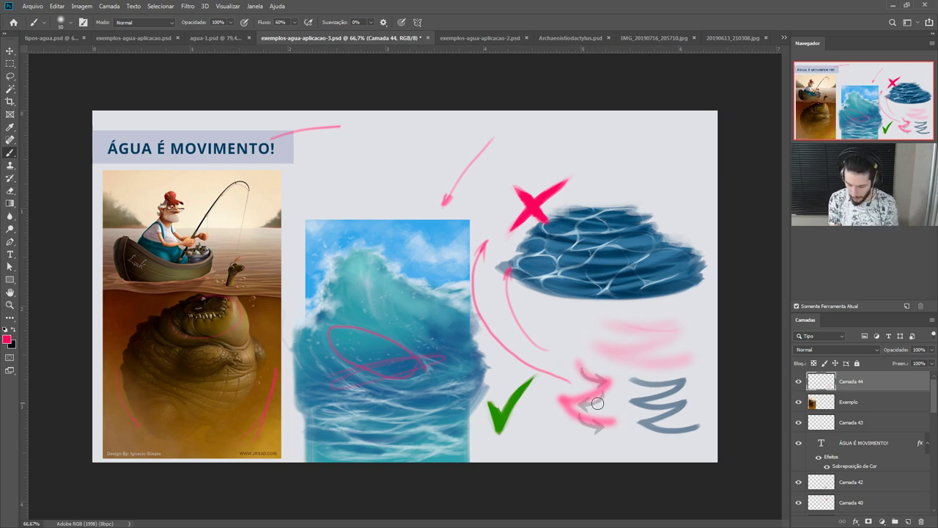
key("bracketleft")
key("bracketleft")
key("bracketleft")
key("bracketleft")
key("bracketleft")
key("bracketleft")
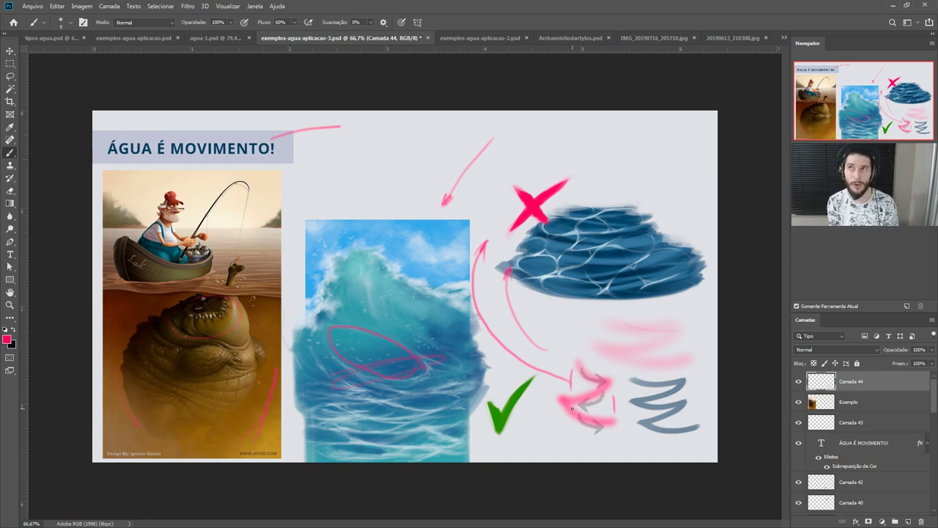
Step: Brush faint horizontal pink strokes at size 25 below the grey curved arrows, and set the brush size to 20
key("bracketright")
key("bracketright")
key("bracketright")
key("bracketright")
mouse_move(570, 440)
left_mouse_down()
mouse_move(536, 442)
mouse_move(564, 451)
left_mouse_up()
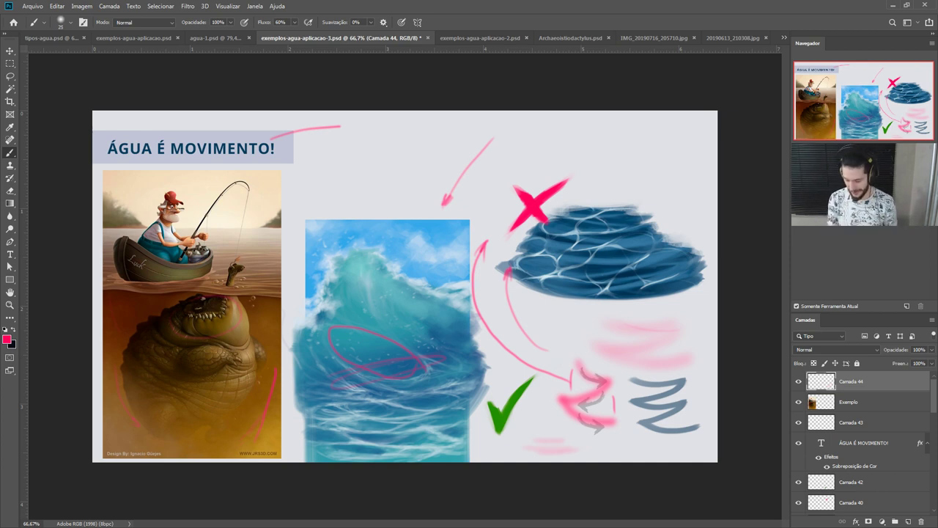
key("bracketleft")
key("bracketleft")
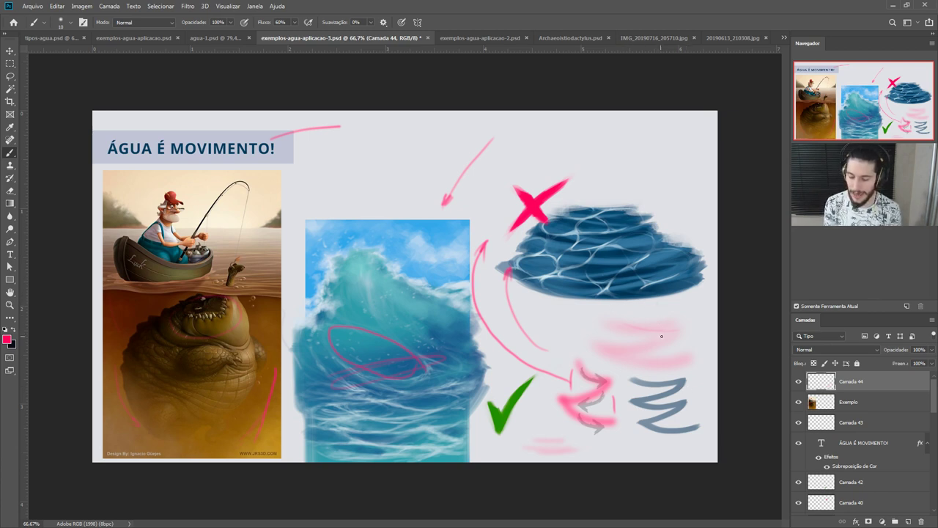
key("bracketright")
key("bracketright")
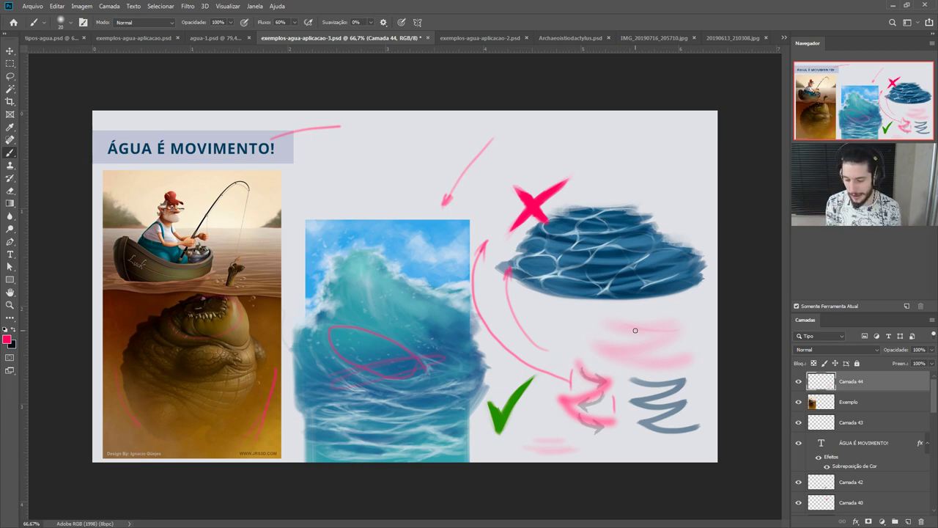
Step: Replace the annotated layer Camada 44 with a blank layer and brush a cluster of four pink ovals above the wave painting
key("Delete")
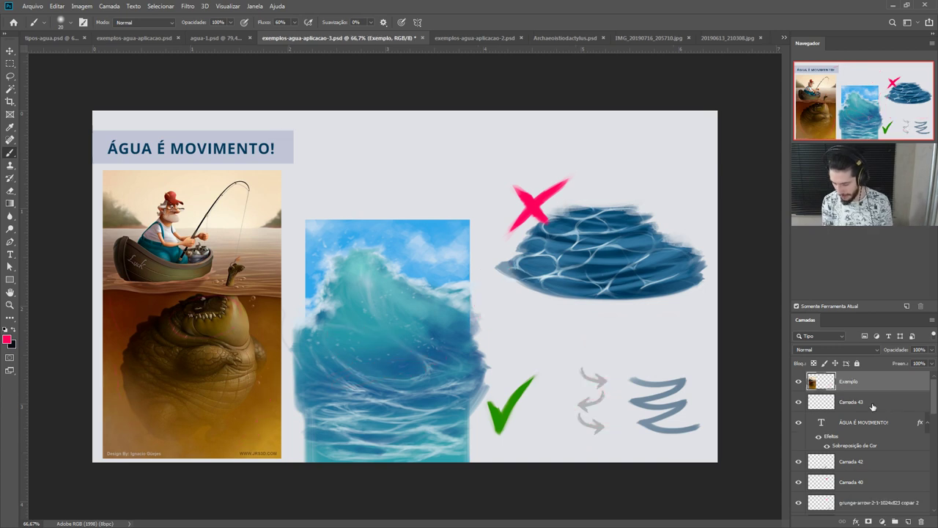
left_click(908, 521)
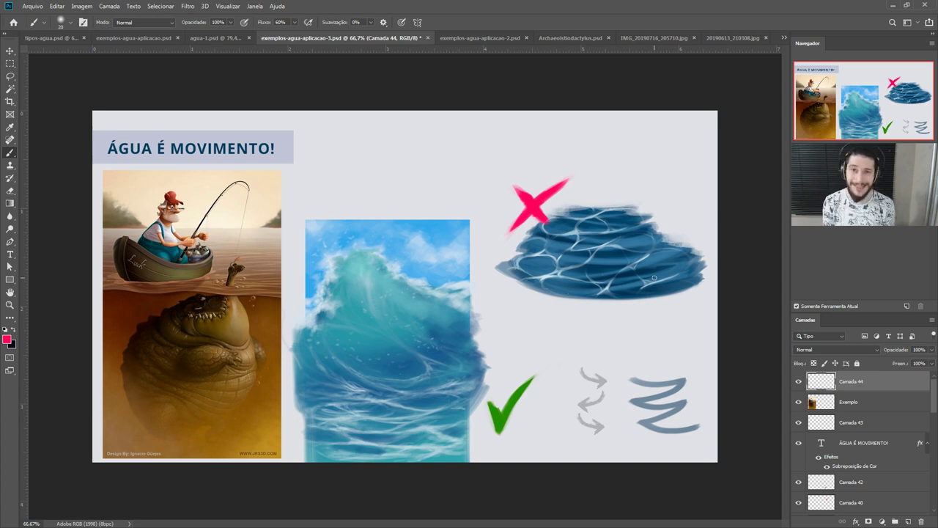
mouse_move(425, 149)
left_mouse_down()
mouse_move(396, 153)
mouse_move(451, 157)
mouse_move(397, 154)
mouse_move(469, 145)
mouse_move(453, 147)
mouse_move(491, 157)
mouse_move(440, 164)
mouse_move(429, 184)
mouse_move(457, 167)
mouse_move(438, 185)
mouse_move(497, 179)
mouse_move(453, 192)
left_mouse_up()
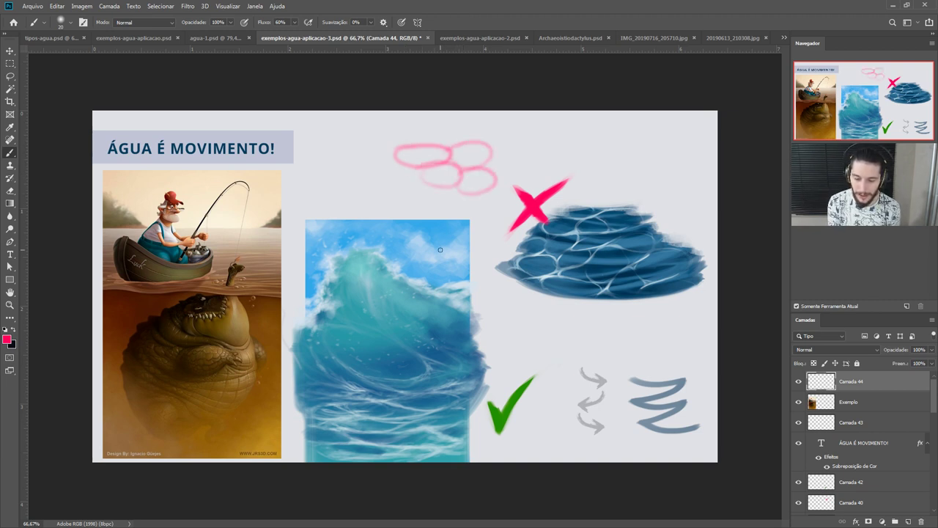
Step: Outline irregular pink shapes with a size 9 brush below the blue water patch and across the middle of the wave
key("bracketleft")
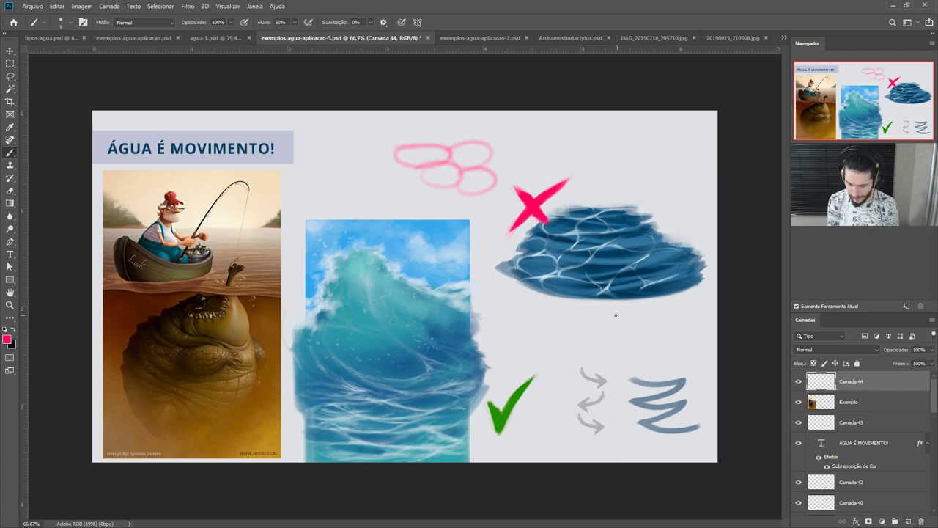
mouse_move(515, 312)
left_mouse_down()
mouse_move(561, 338)
mouse_move(593, 325)
left_mouse_up()
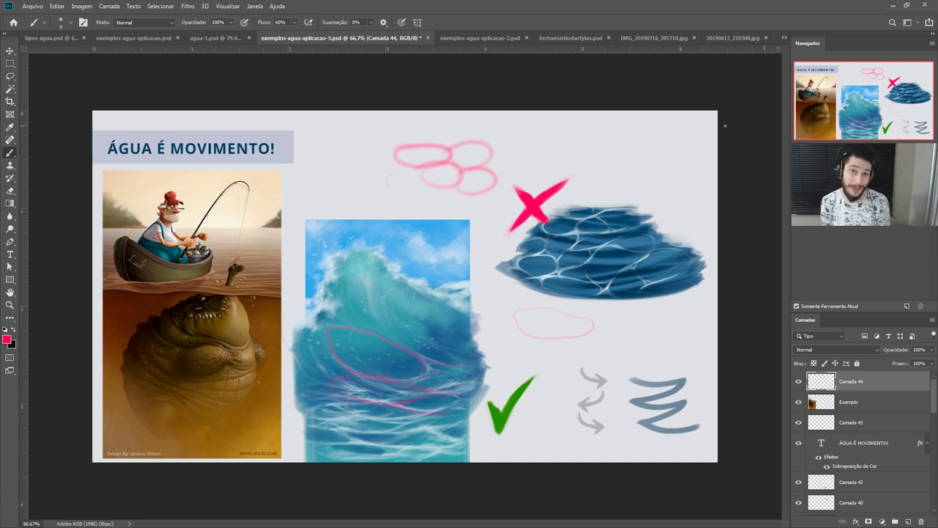
key("F5")
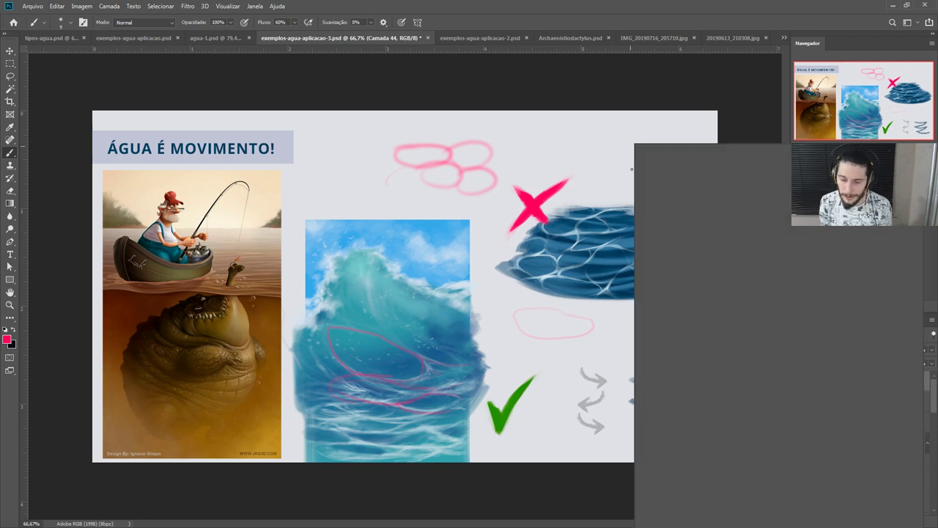
key("F5")
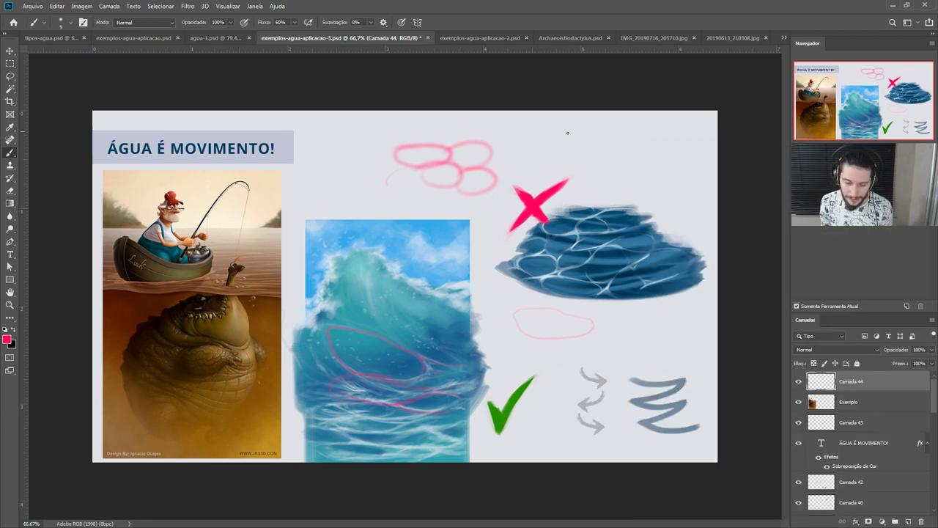
Step: Switch to exemplos-agua-aplicacao-2.psd and try pulling the green wave's paint layers away, undoing the moves
left_click(471, 39)
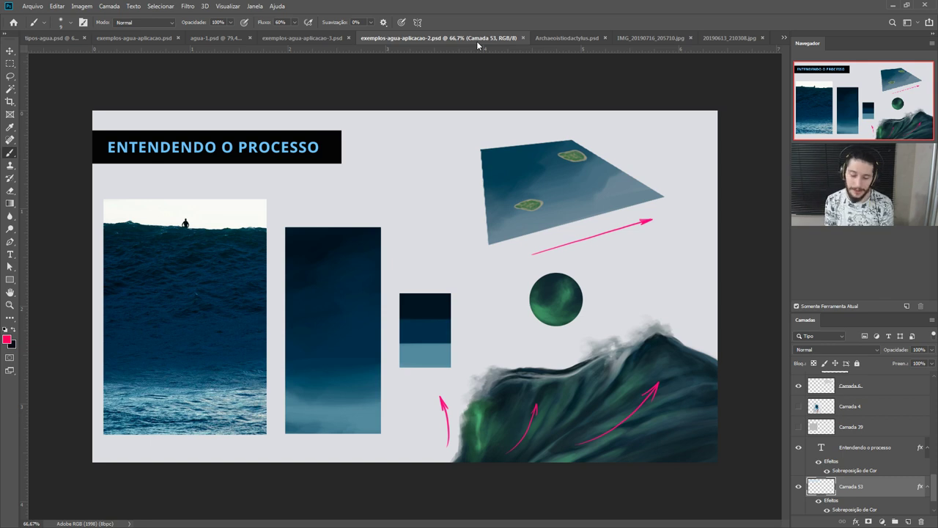
key("v")
left_click_drag(531, 387, 597, 383)
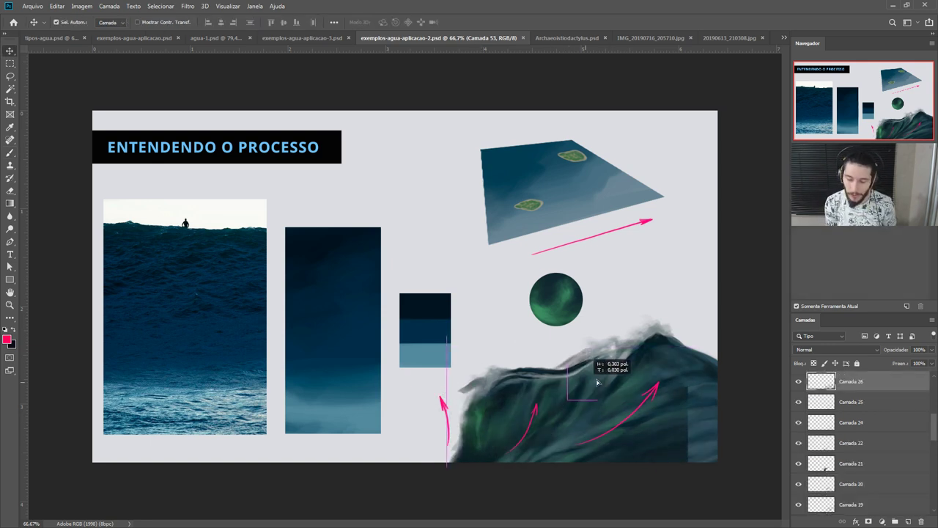
left_click(606, 377)
left_click(557, 389)
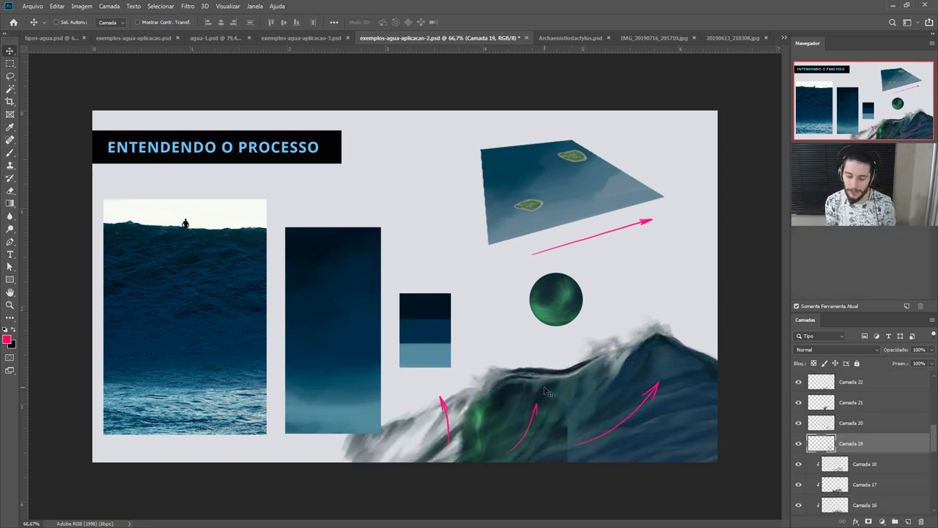
key("ctrl+z")
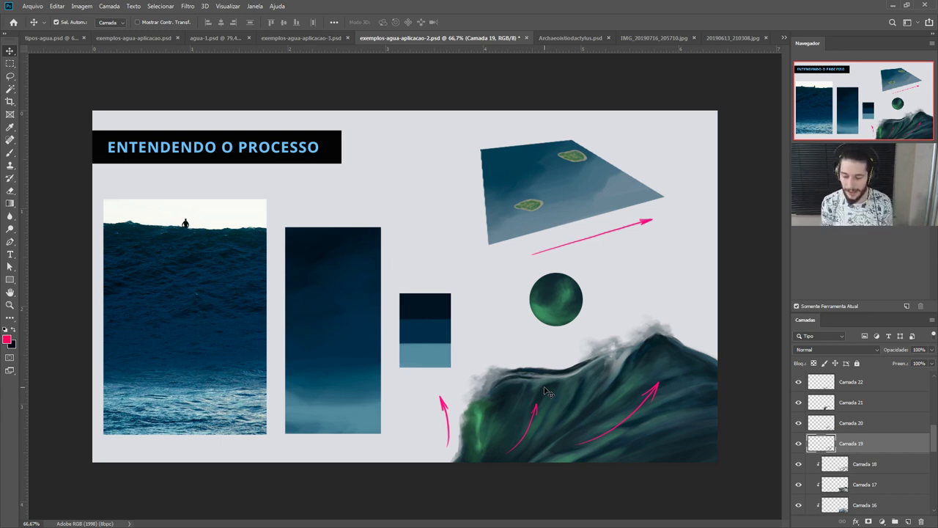
Step: Show and hide layer Camada 14 to check what it adds to the canvas
left_click_drag(932, 433, 936, 384)
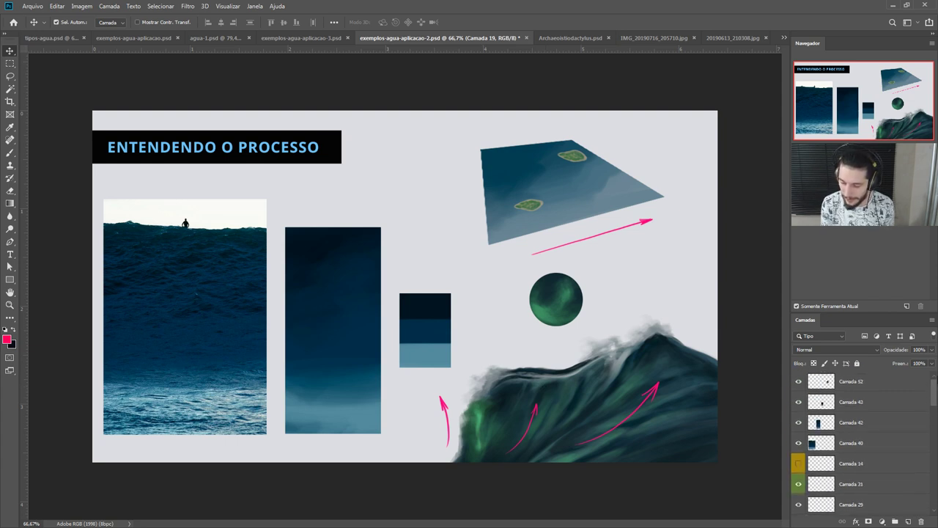
left_click(798, 463)
left_click(798, 463)
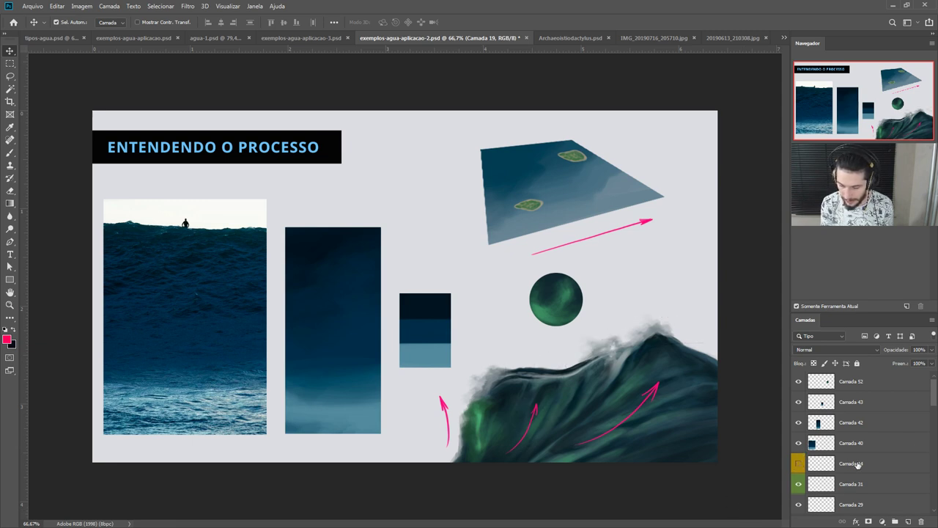
mouse_move(934, 400)
left_mouse_down()
mouse_move(935, 476)
mouse_move(935, 403)
left_mouse_up()
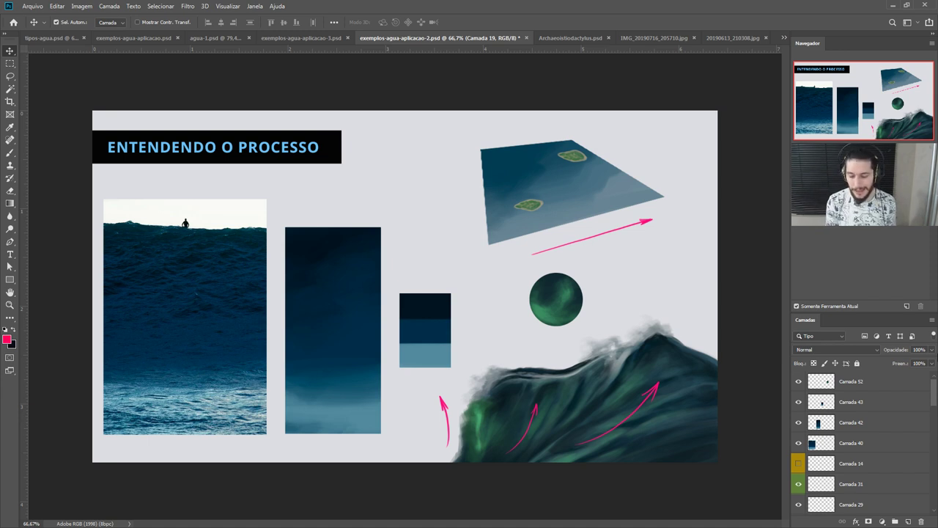
Step: Add a blank layer above Camada 52 and brush a straight vertical pink line beside the three colour swatches, undoing the freehand attempt
key("i")
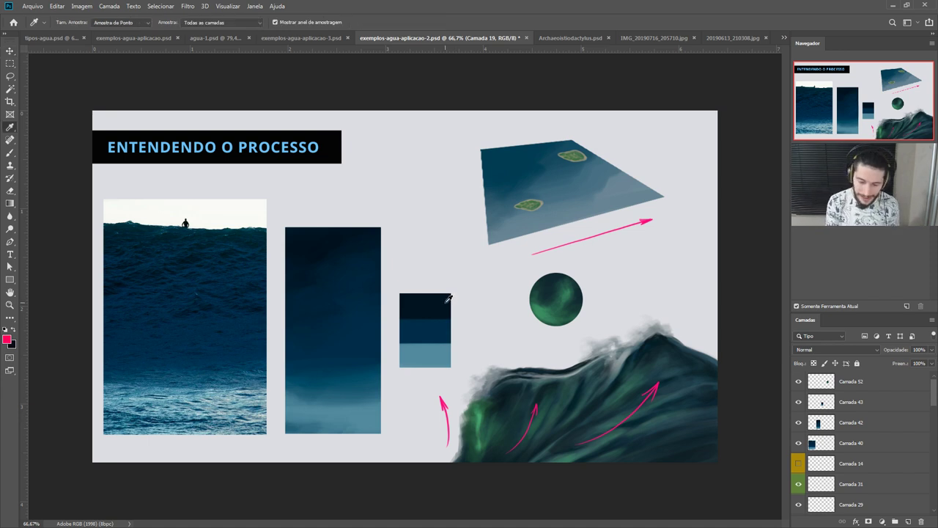
left_click(861, 379)
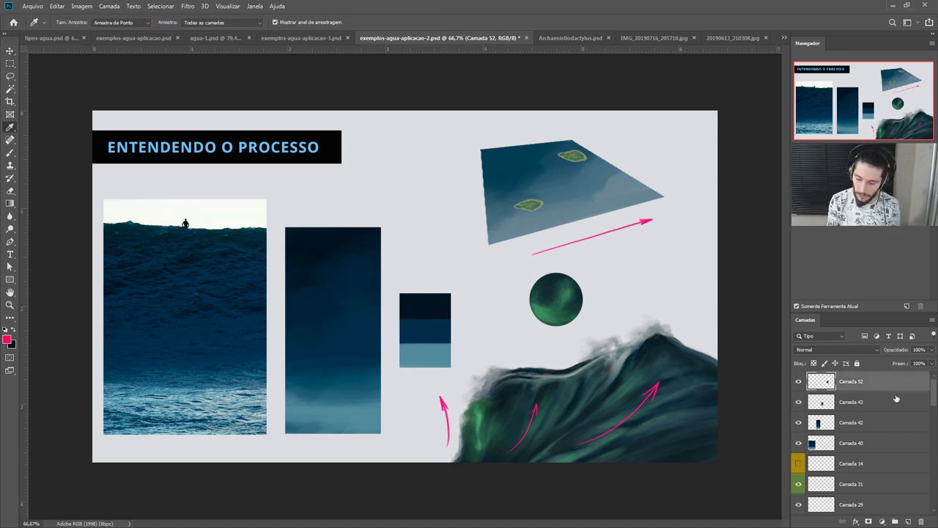
left_click(908, 521)
key("b")
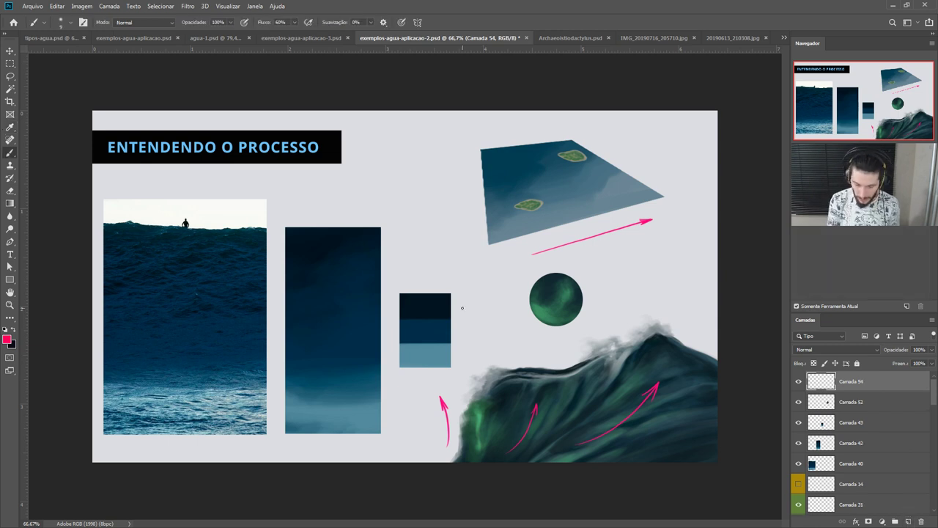
left_click_drag(460, 302, 467, 364)
key("ctrl+z")
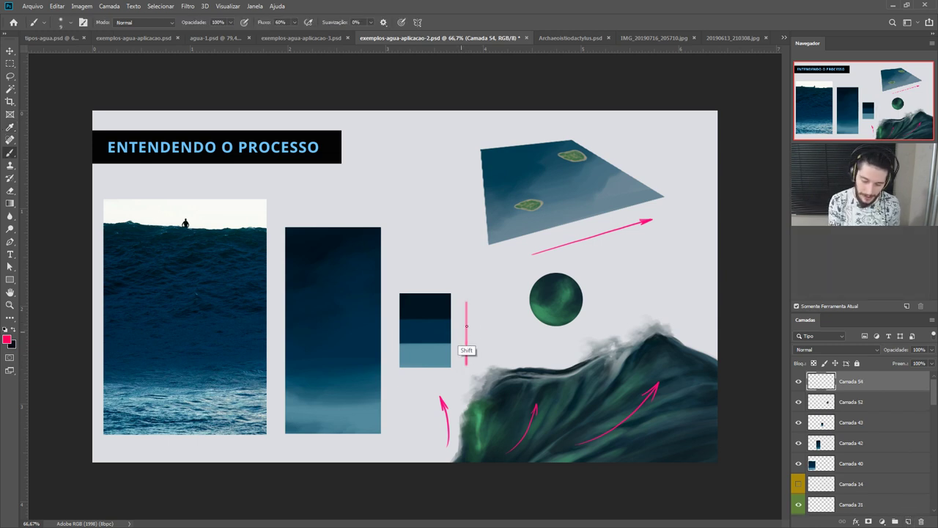
Step: Brush pink ticks across the three colour swatches and pink curves linking them to the gradient panel and the wave photo
mouse_move(440, 310)
left_mouse_down()
mouse_move(475, 310)
mouse_move(469, 327)
left_mouse_up()
left_click_drag(438, 358, 478, 358)
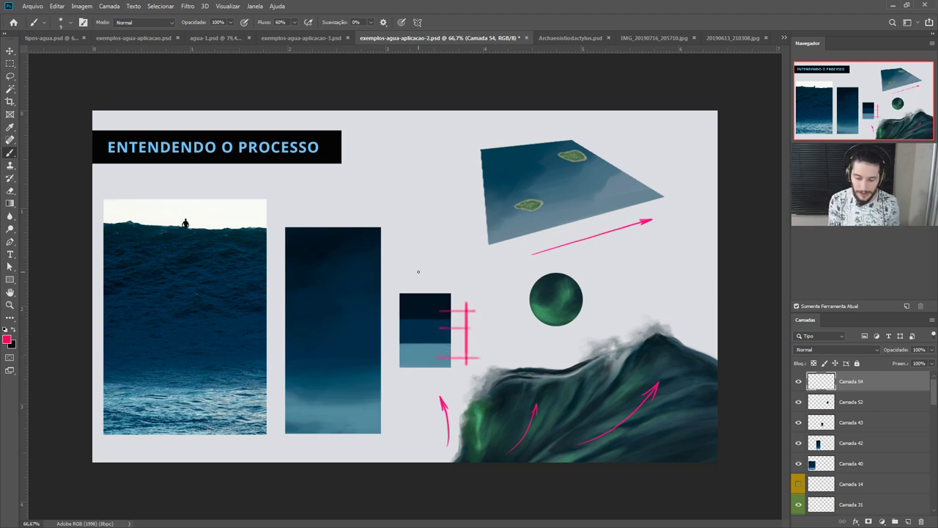
left_click_drag(418, 278, 363, 263)
left_click_drag(397, 315, 343, 316)
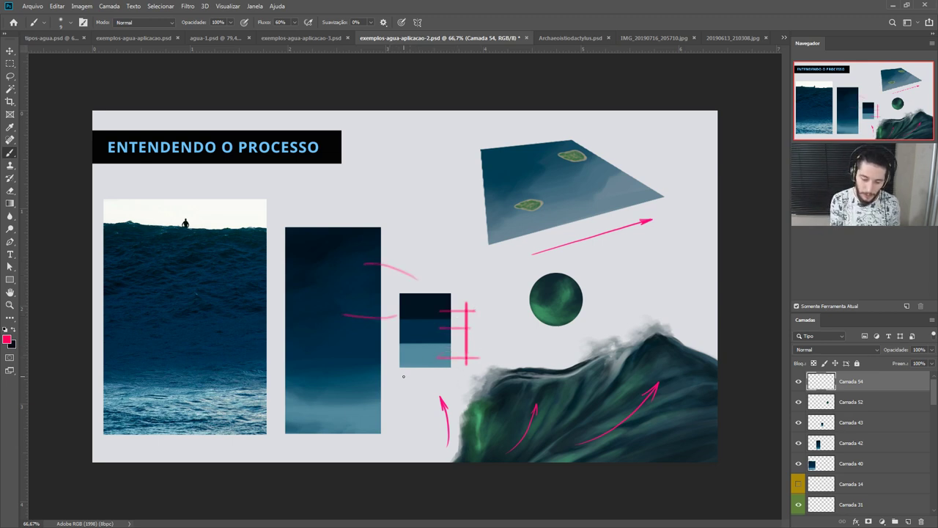
left_click_drag(408, 377, 334, 389)
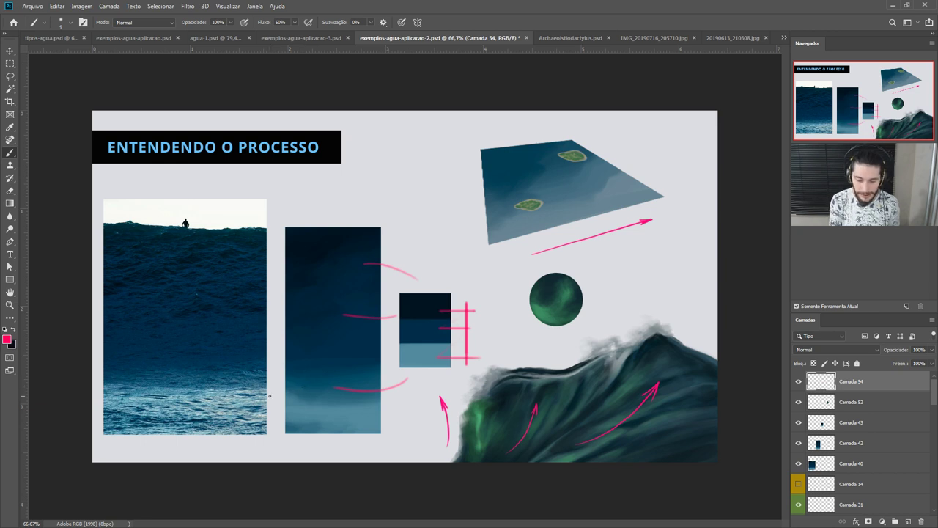
left_click_drag(282, 350, 228, 336)
left_click_drag(284, 254, 244, 249)
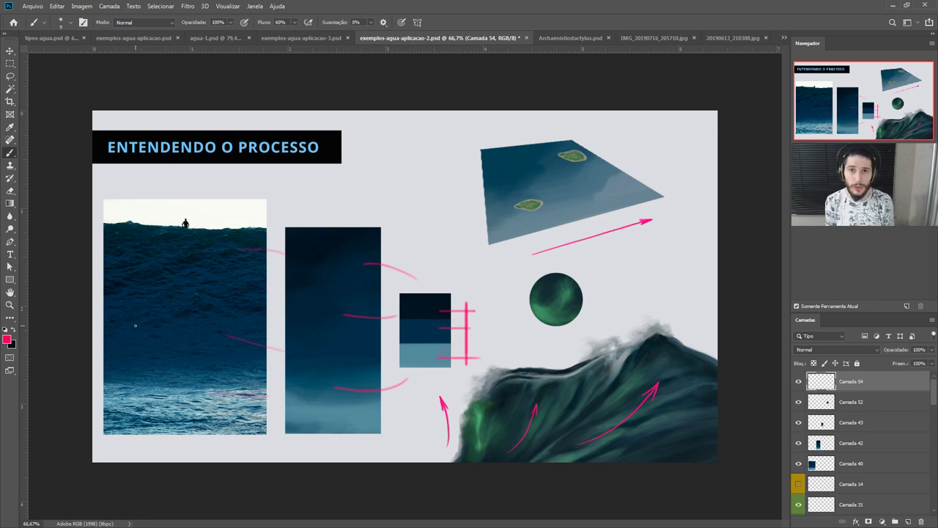
Step: Sample dark blues from the upper part of the wave photo and inspect the sampled colour's values without changing them
key("i")
left_click(190, 264)
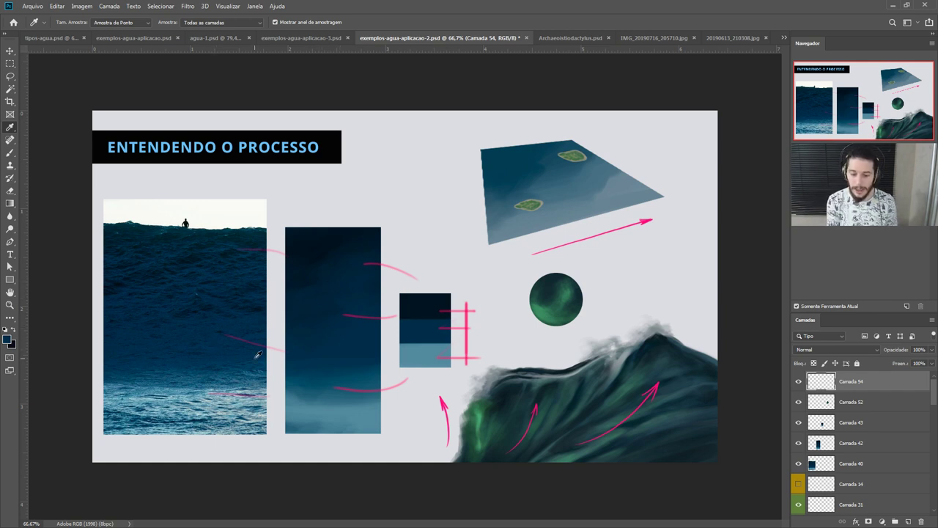
left_click(119, 282)
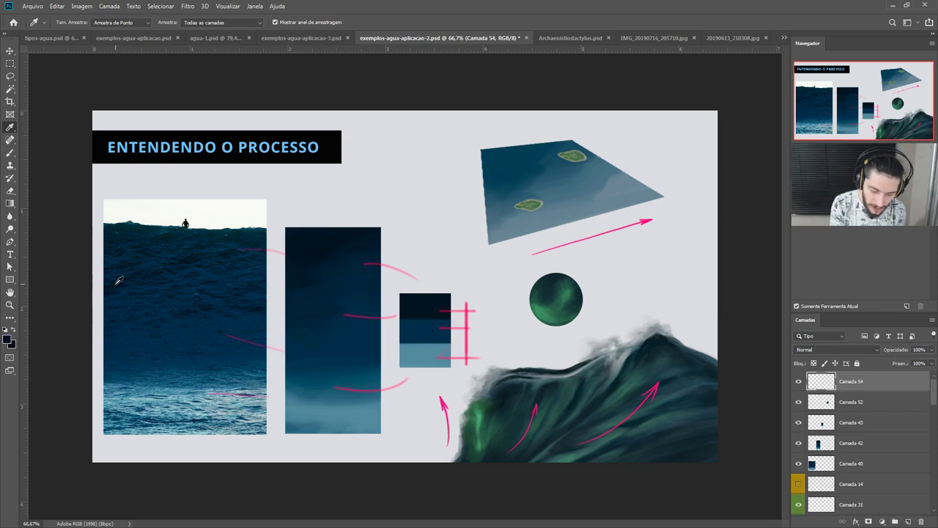
left_click(7, 339)
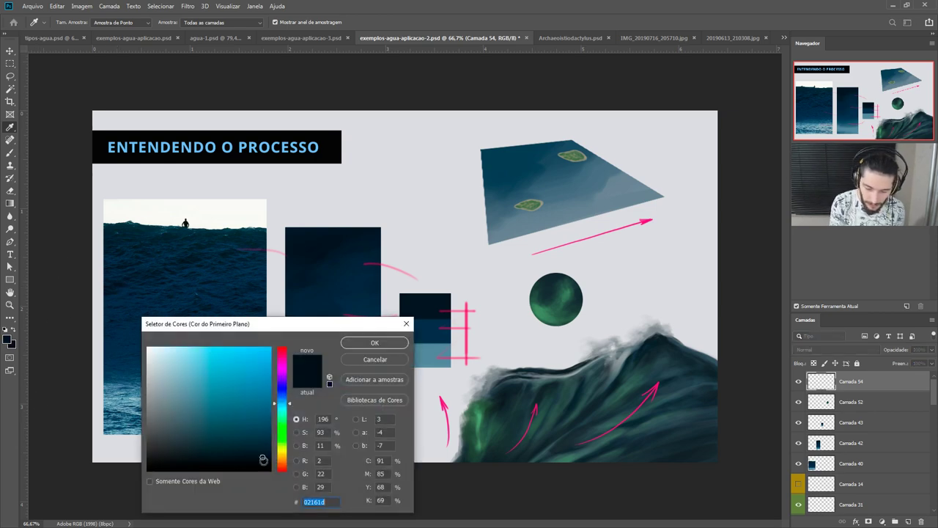
left_click(370, 358)
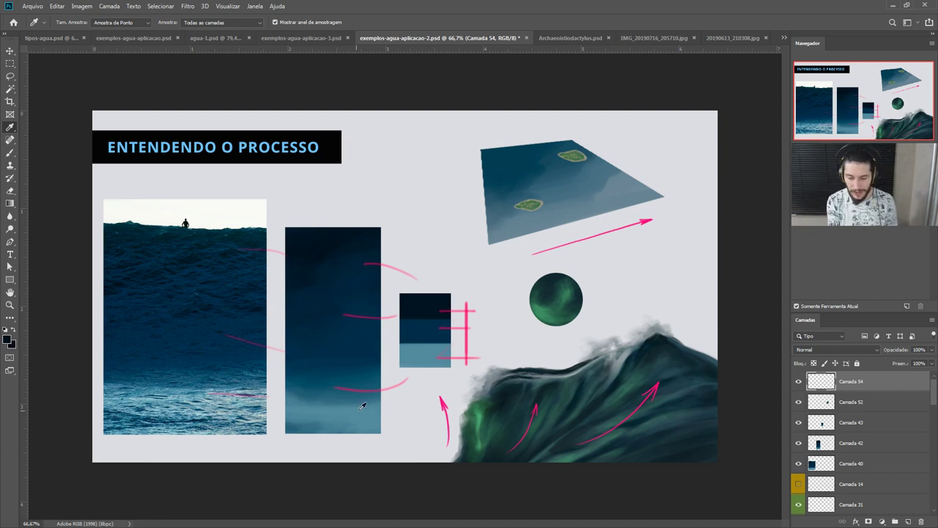
Step: Sample and compare the lighter blues in the photo's lower water, the bottom of the gradient panel and the lightest swatch
left_click(235, 373)
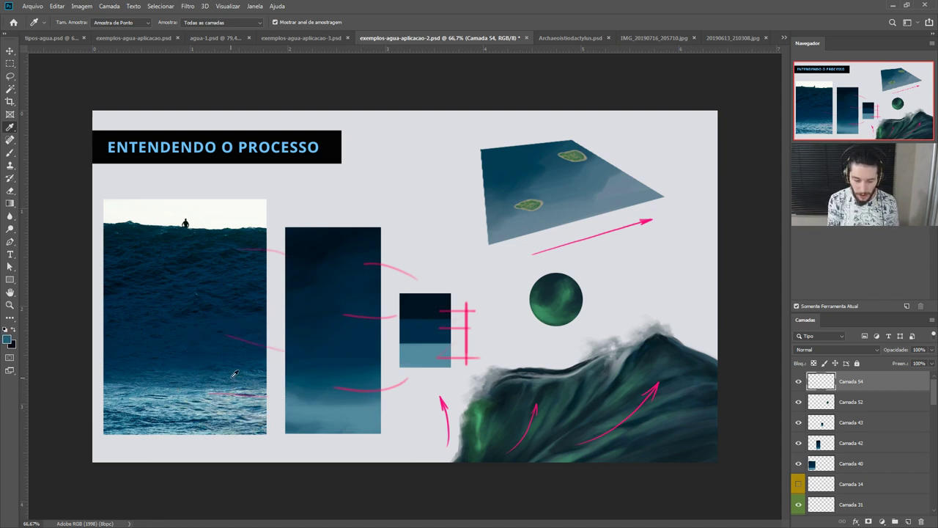
left_click(237, 374)
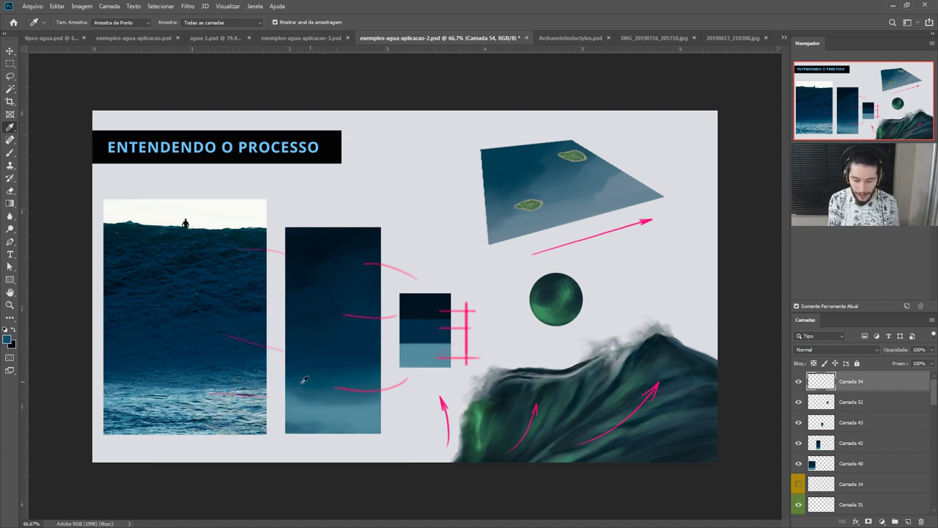
left_click(220, 405)
left_click(410, 357)
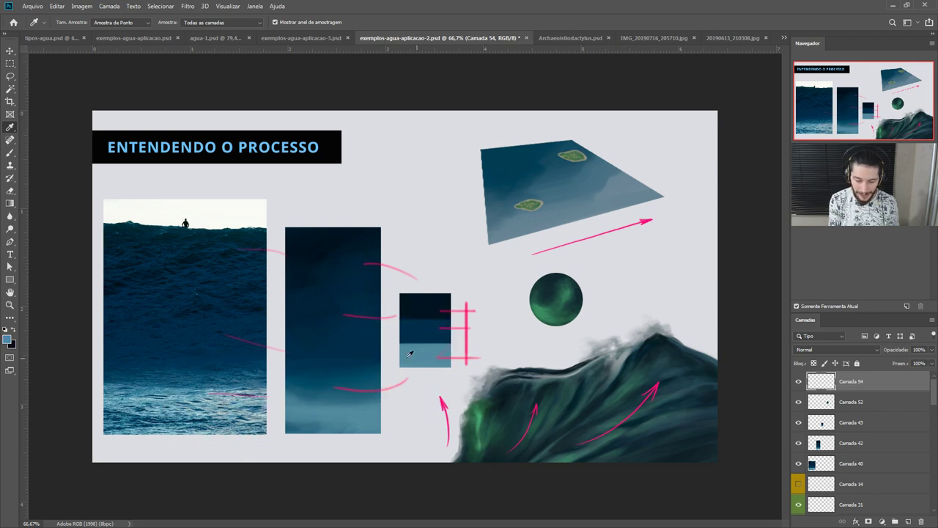
left_click(221, 404)
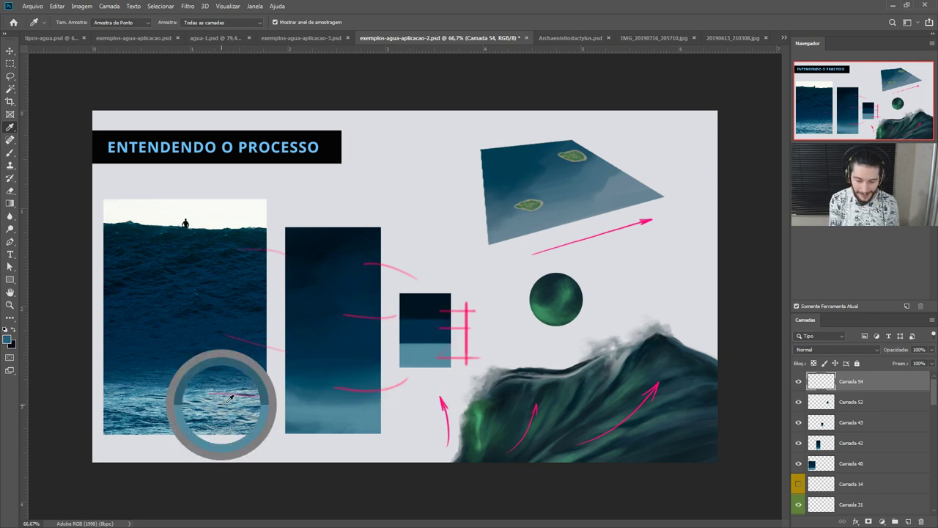
left_click(357, 375)
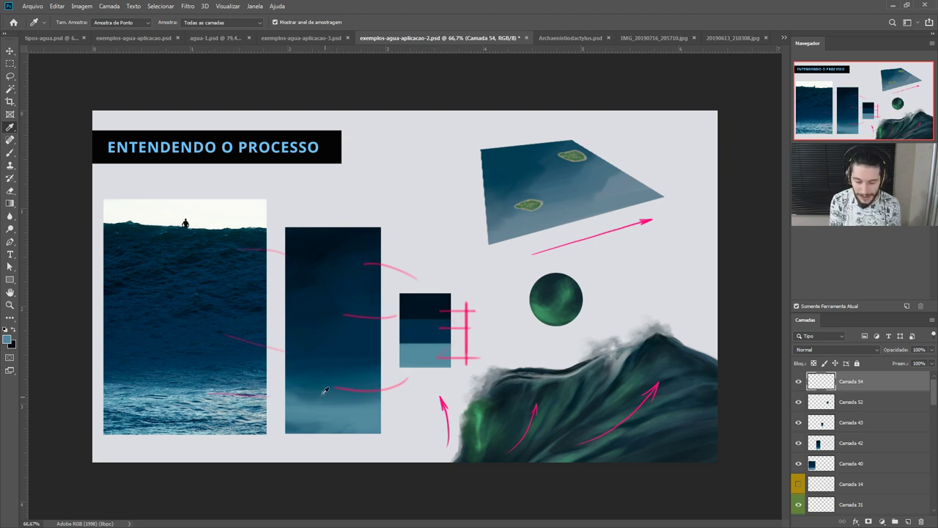
left_click(289, 383)
left_click(212, 379)
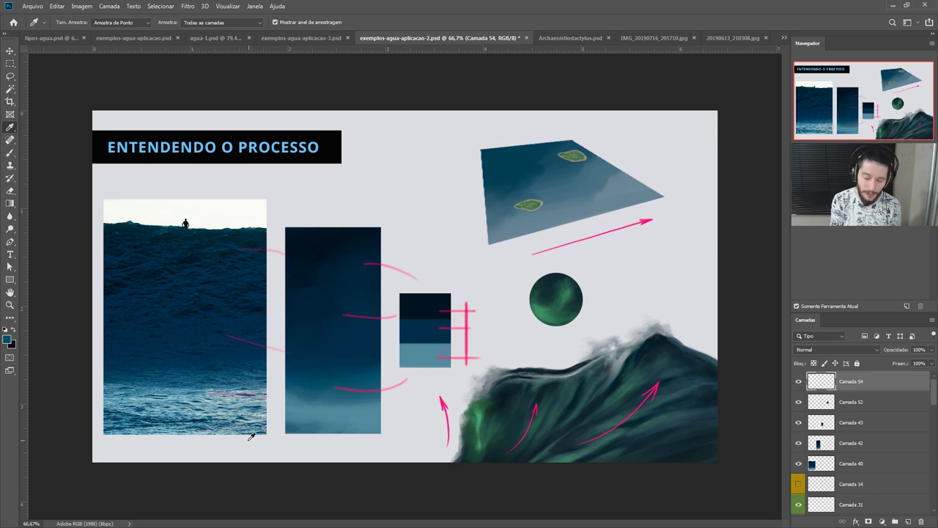
left_click(364, 384)
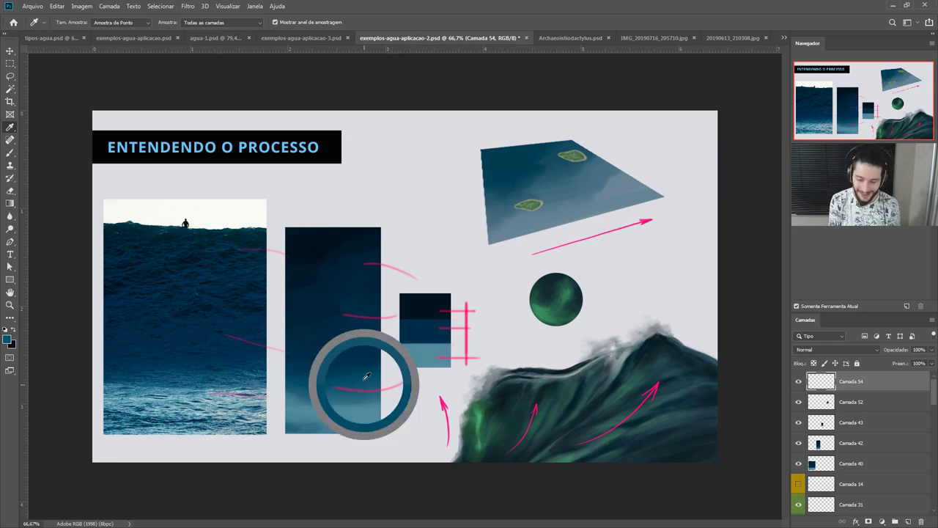
left_click(249, 375)
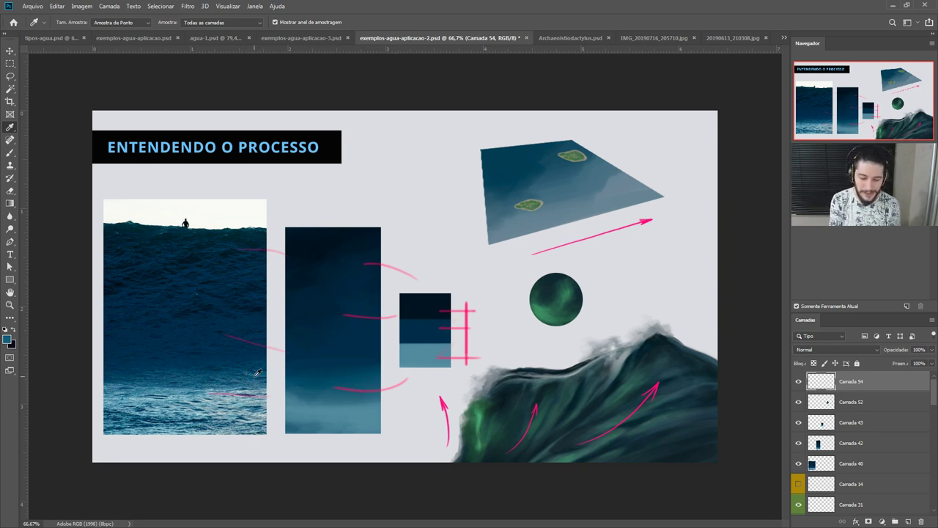
Step: Try brush strokes in the mid-blue area of the gradient panel on layer Camada 42 and undo them
key("v")
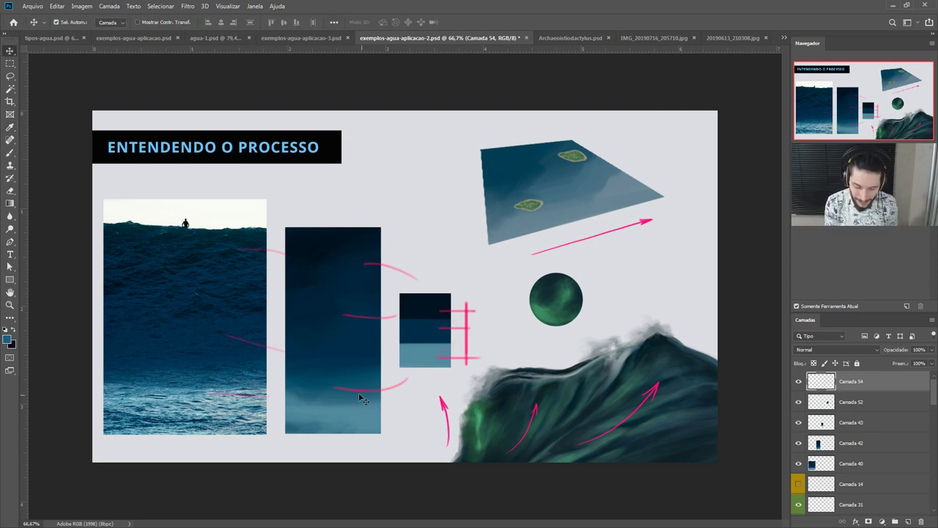
left_click(341, 375, "ctrl")
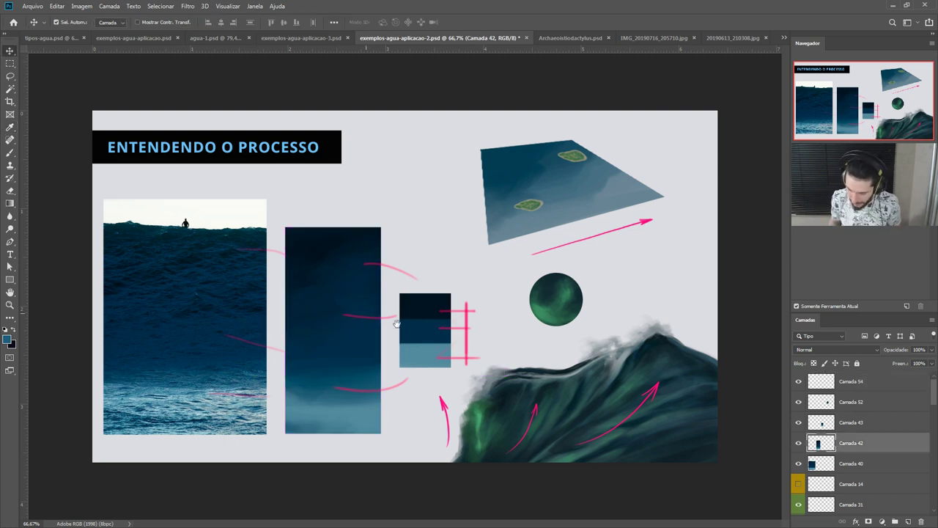
mouse_move(318, 317)
left_mouse_down()
mouse_move(288, 334)
mouse_move(316, 300)
left_mouse_up()
key("ctrl+plus")
key("ctrl+plus")
key("ctrl+plus")
key("ctrl+plus")
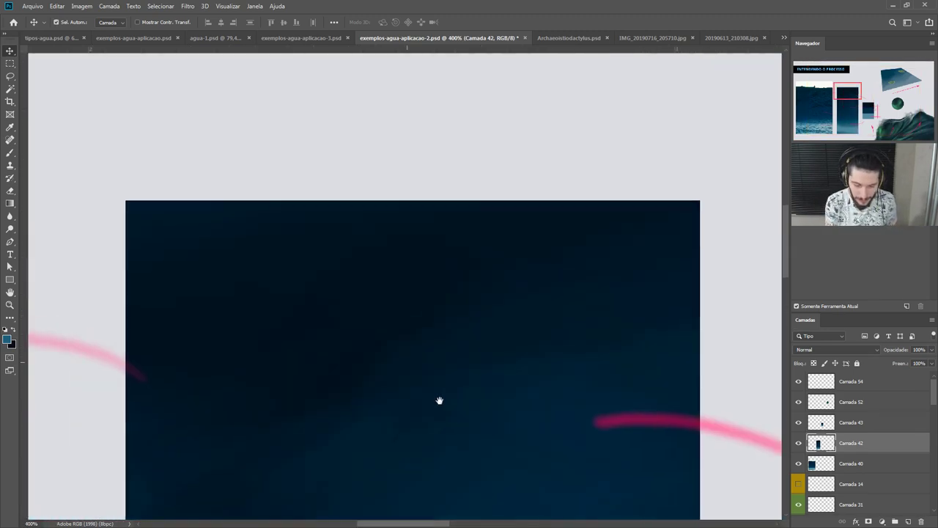
mouse_move(440, 398)
left_mouse_down()
mouse_move(431, 364)
mouse_move(356, 282)
mouse_move(442, 276)
mouse_move(412, 237)
mouse_move(473, 272)
mouse_move(512, 253)
mouse_move(391, 264)
mouse_move(398, 293)
left_mouse_up()
key("b")
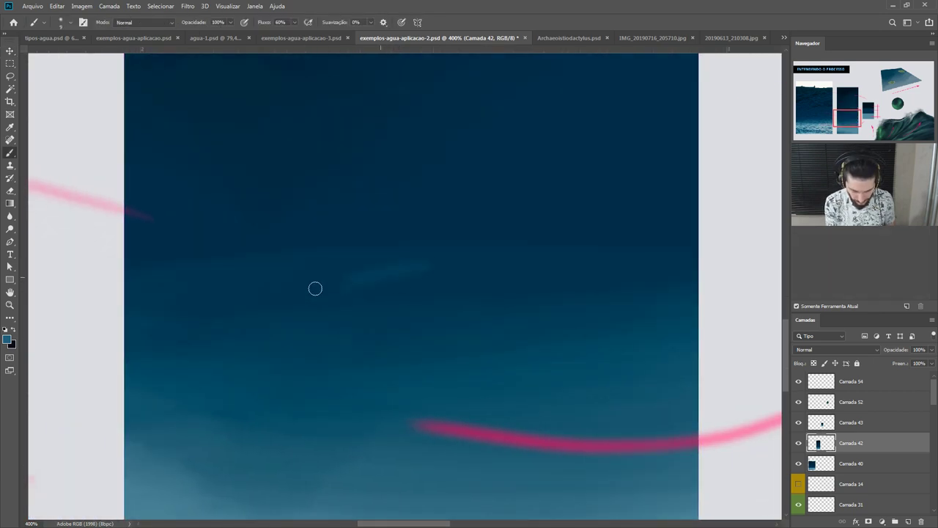
left_click_drag(315, 288, 423, 316)
key("ctrl+z")
left_click_drag(433, 411, 454, 247)
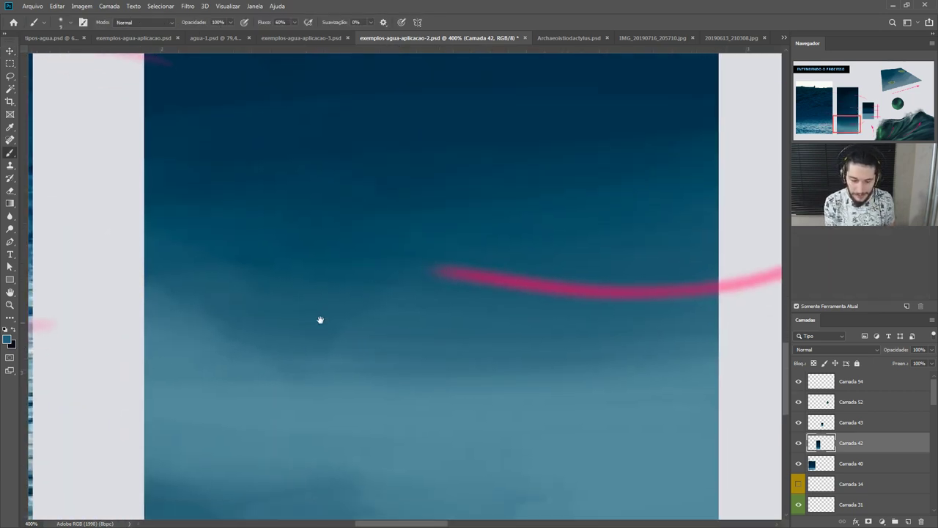
key("ctrl+minus")
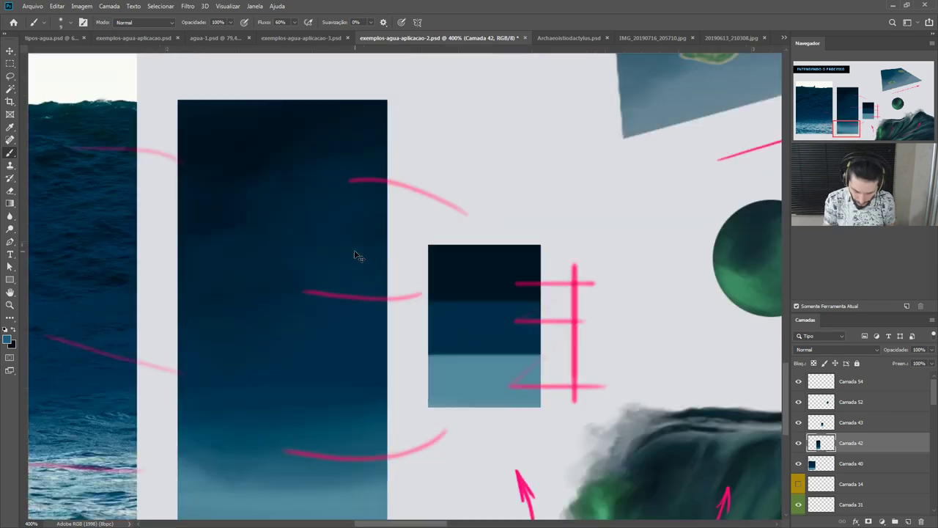
key("ctrl+0")
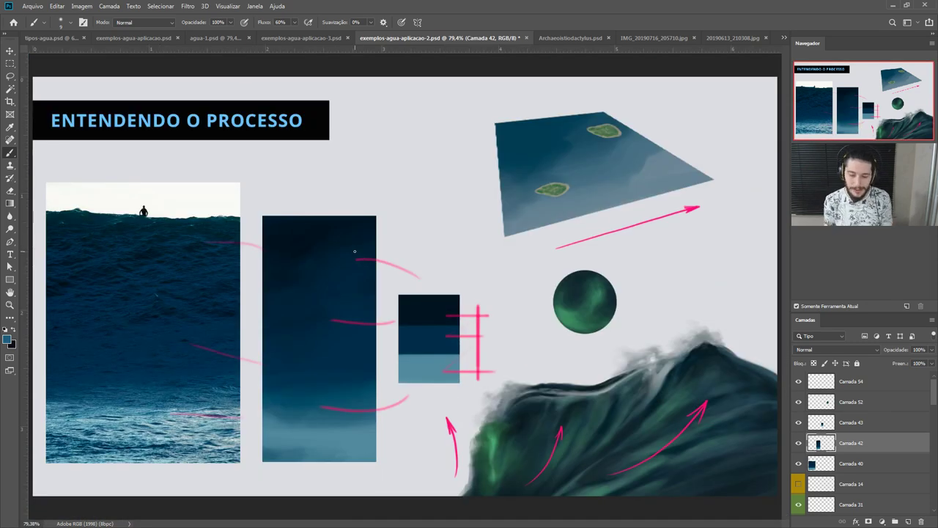
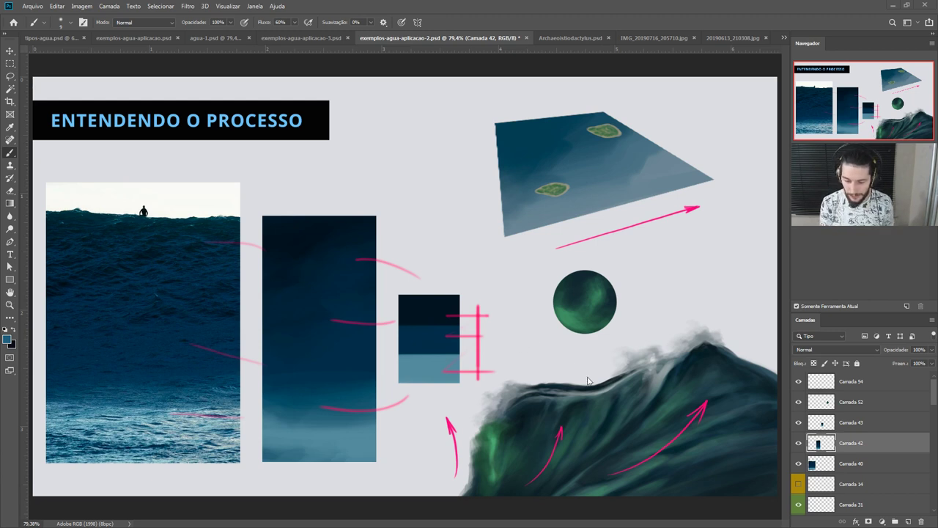
Step: On layer Camada 54, brush blue curves from the gradient panel toward the swatches and up toward the tilted water plane
left_click(906, 379)
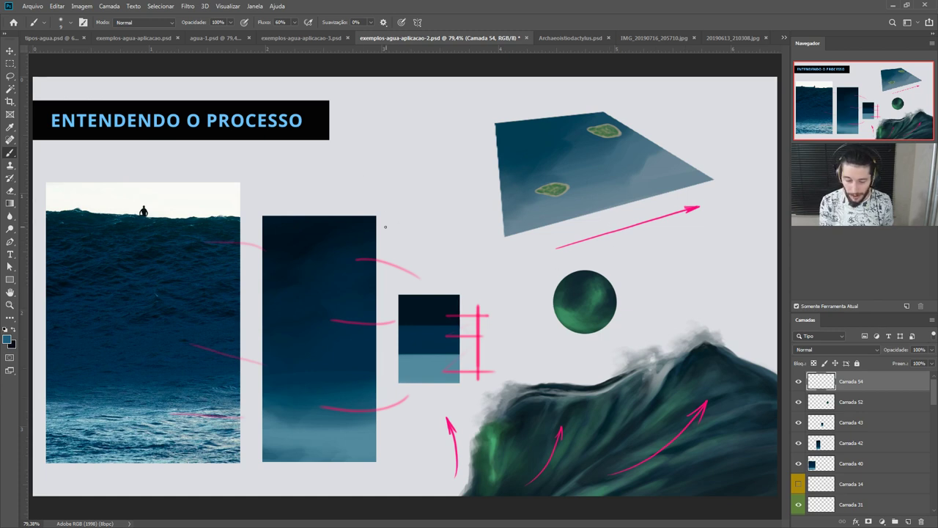
mouse_move(389, 226)
left_mouse_down()
mouse_move(451, 278)
mouse_move(437, 258)
left_mouse_up()
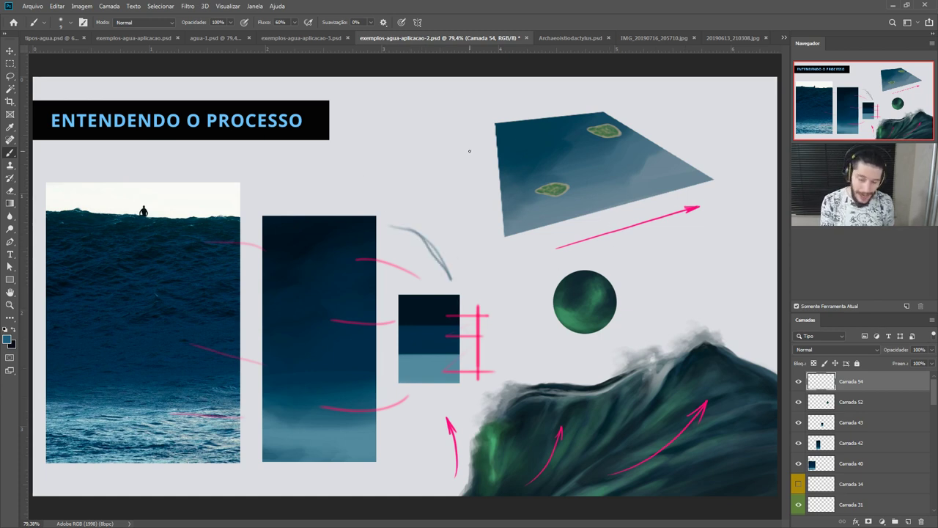
left_click_drag(428, 212, 472, 147)
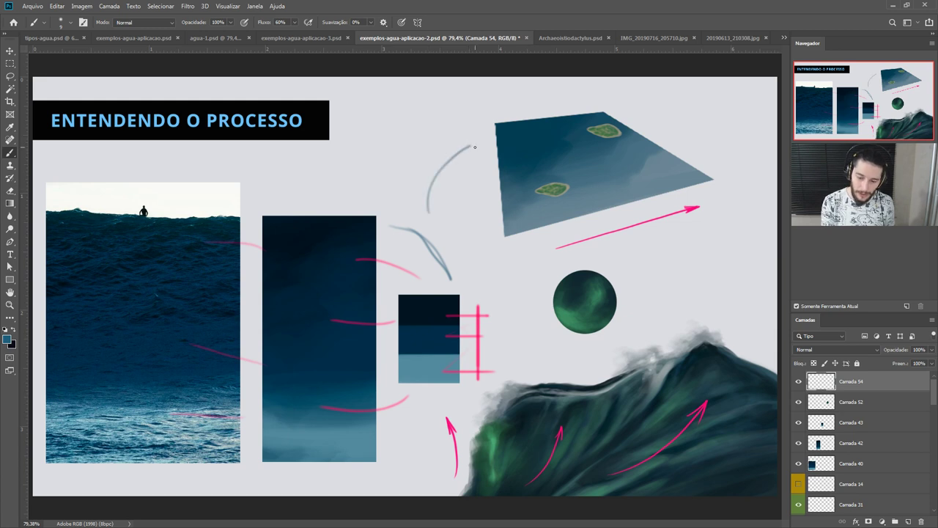
Step: Try shifting the two green islands on the tilted water plane and undo the moves
key("v")
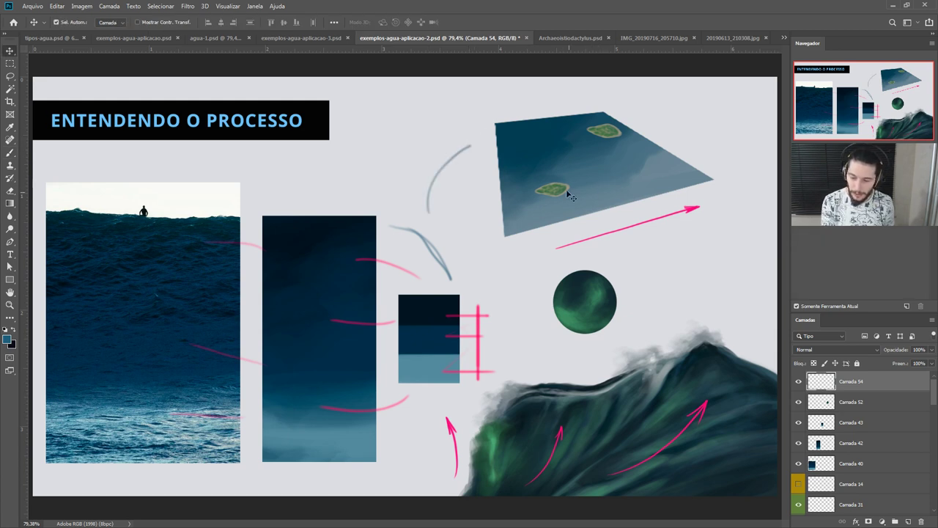
left_click(614, 134)
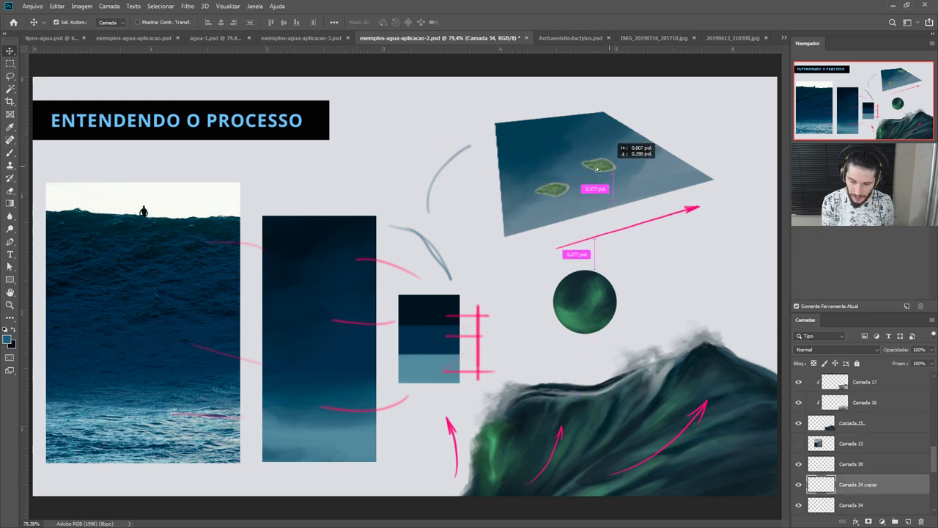
left_click_drag(555, 195, 519, 194)
key("ctrl+z")
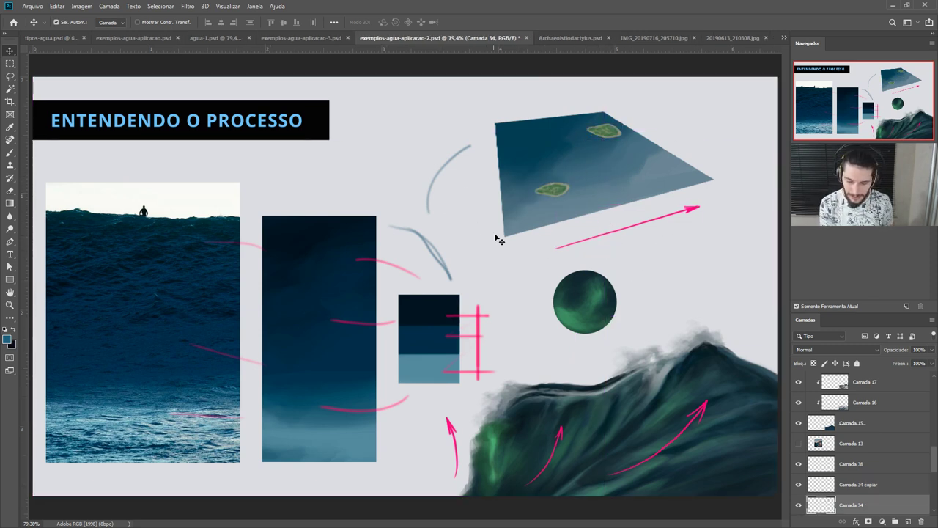
Step: Brush a second blue curve beside the tilted water plane, an arrow to its upper corner and an arrow across its surface
key("b")
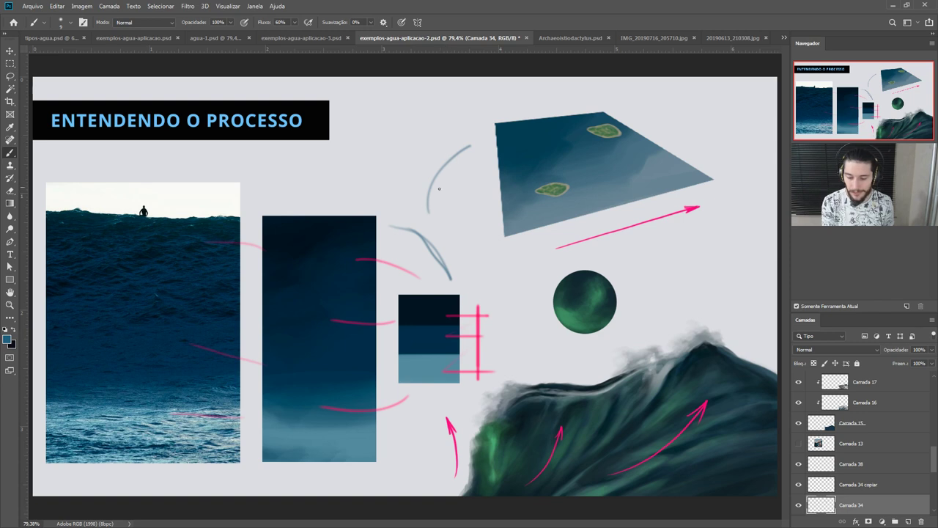
left_click_drag(427, 211, 462, 139)
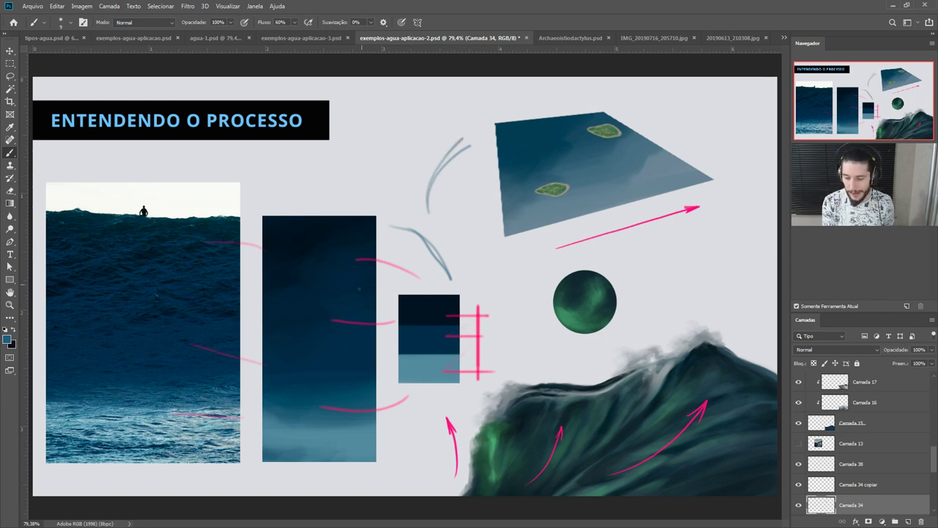
mouse_move(480, 112)
left_mouse_down()
mouse_move(456, 95)
mouse_move(485, 117)
mouse_move(473, 112)
left_mouse_up()
left_click_drag(476, 151, 496, 151)
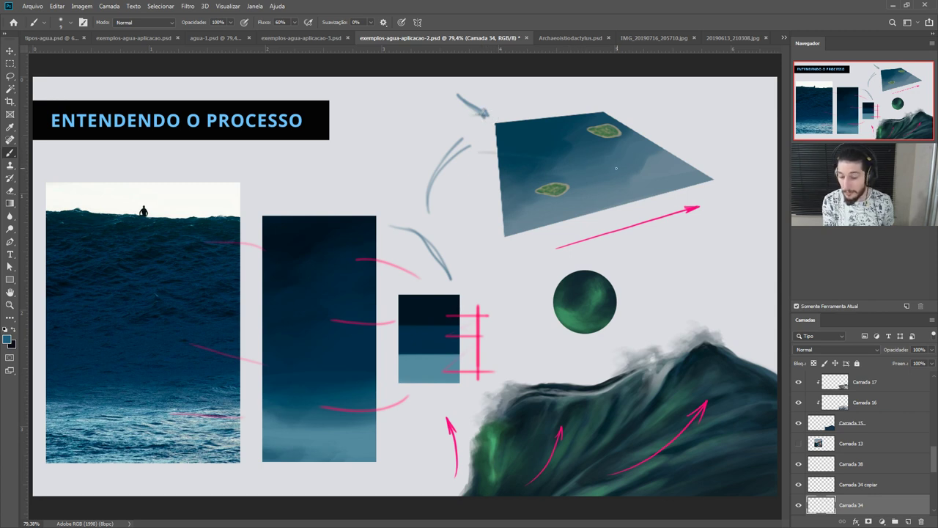
left_click_drag(676, 191, 632, 192)
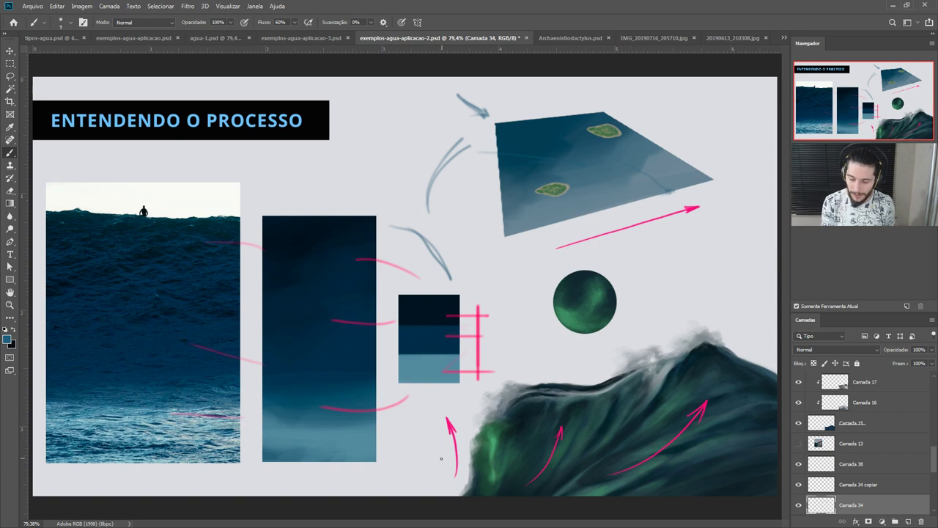
Step: Brush a curved blue arrow from below the gradient panel up to the swatches, undoing the extra stroke beside it
mouse_move(349, 476)
left_mouse_down()
mouse_move(371, 477)
mouse_move(414, 399)
mouse_move(422, 411)
left_mouse_up()
left_click_drag(431, 470, 461, 389)
key("ctrl+z")
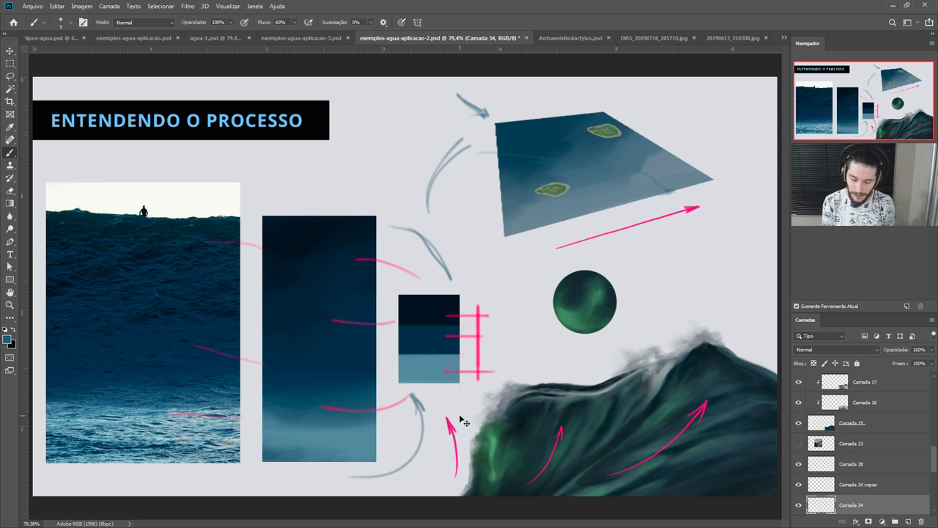
key("ctrl+z")
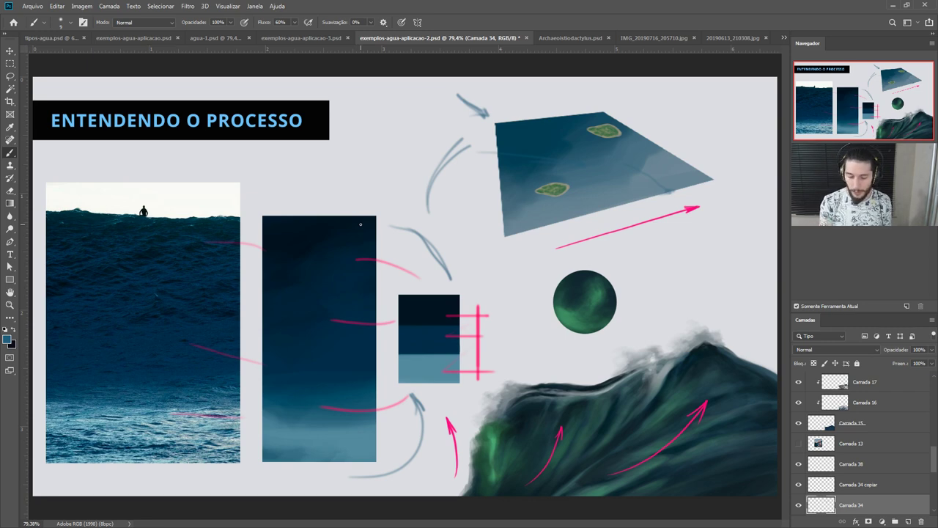
left_click(212, 40)
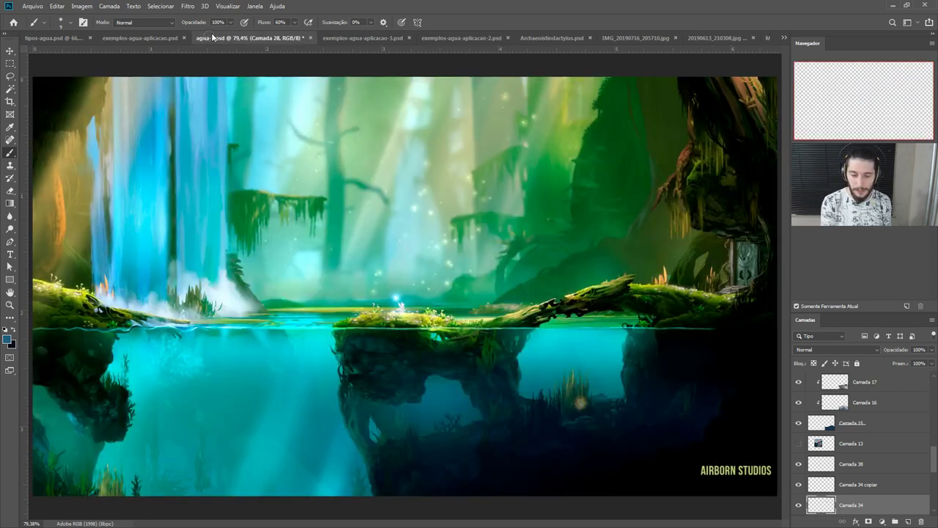
left_click(156, 37)
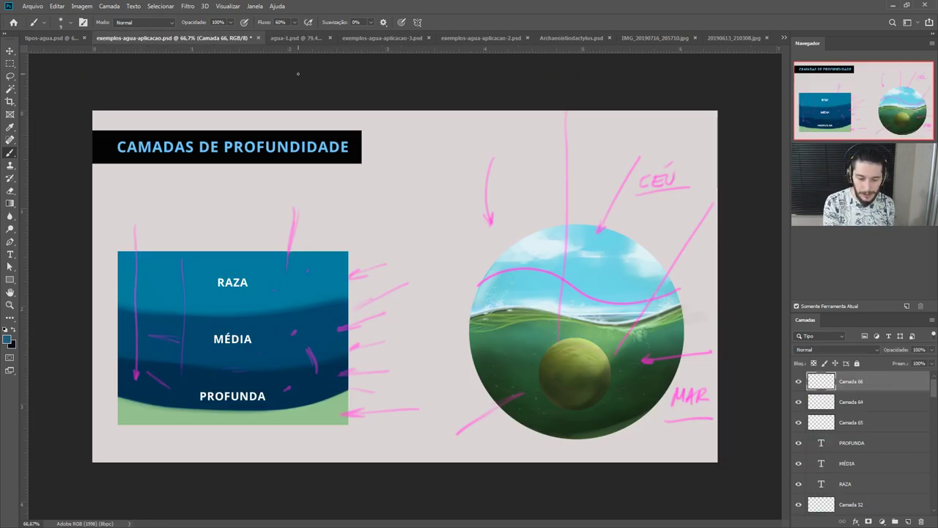
left_click(278, 38)
left_click(57, 37)
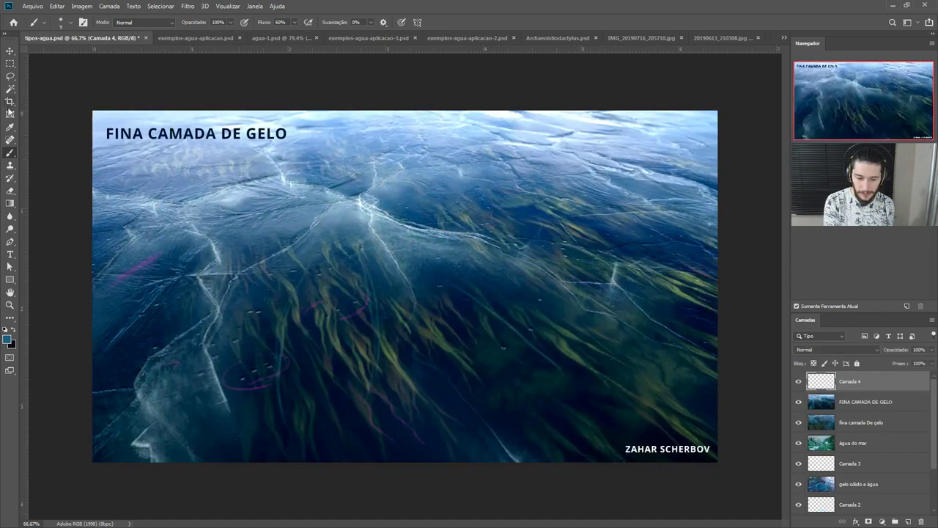
left_click(163, 37)
left_click(291, 36)
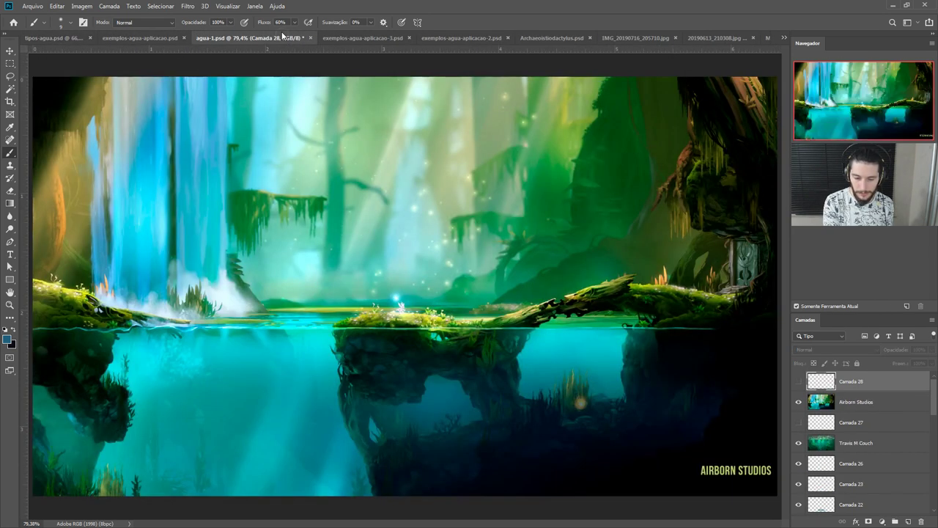
left_click(799, 403)
left_click(799, 445)
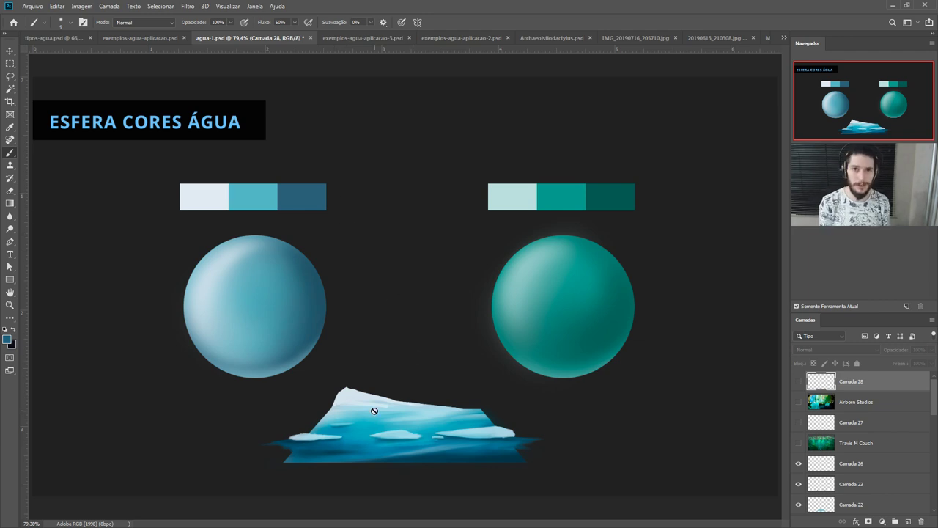
Step: Return to exemplos-agua-aplicacao-2.psd, add a new layer above Camada 54 and sample the bright green from the painted wave
left_click(362, 38)
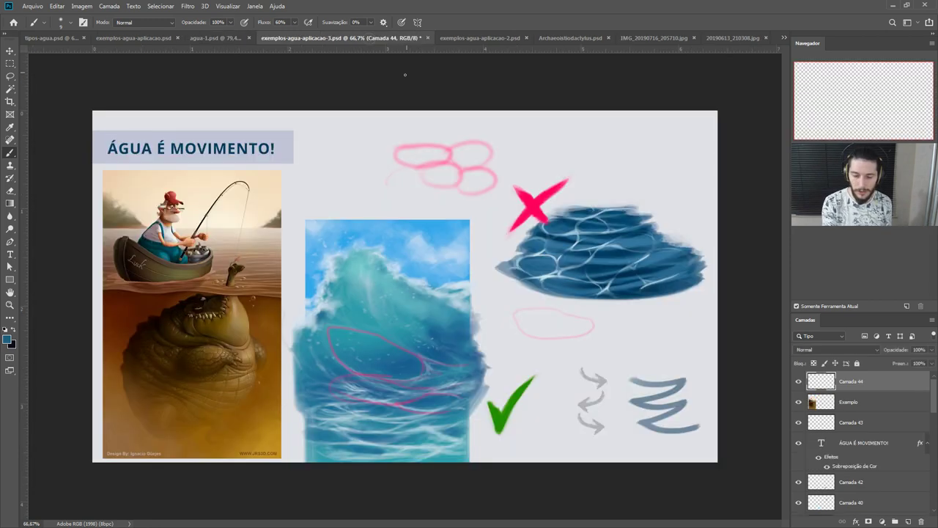
left_click(480, 37)
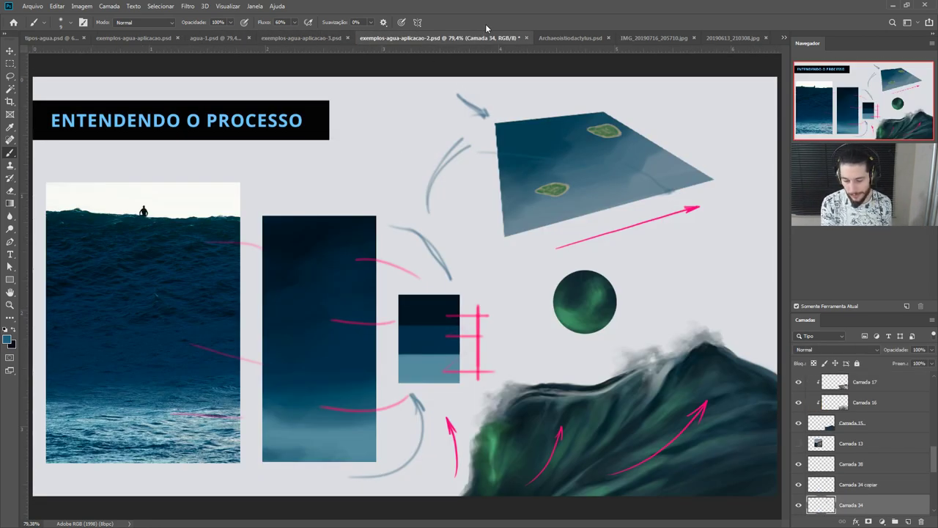
scroll(927, 454, "up", 10)
left_click(899, 386)
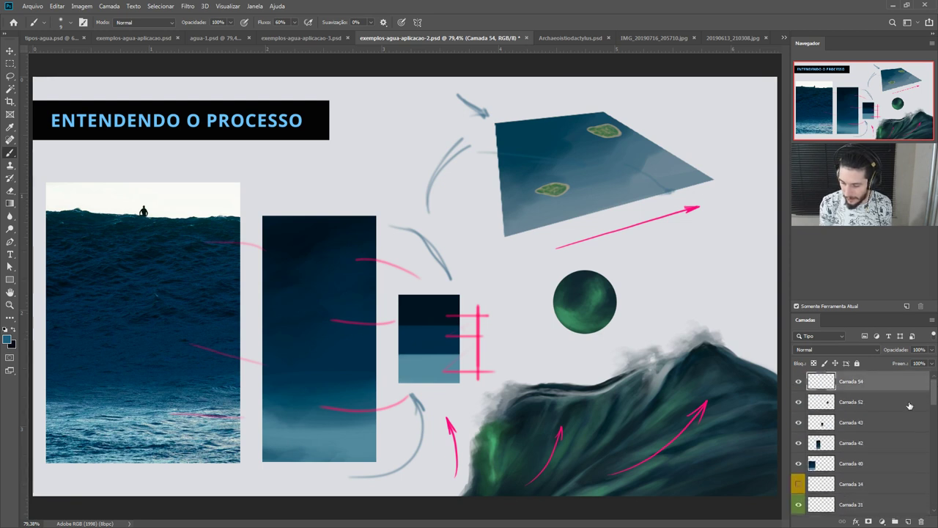
left_click(908, 521)
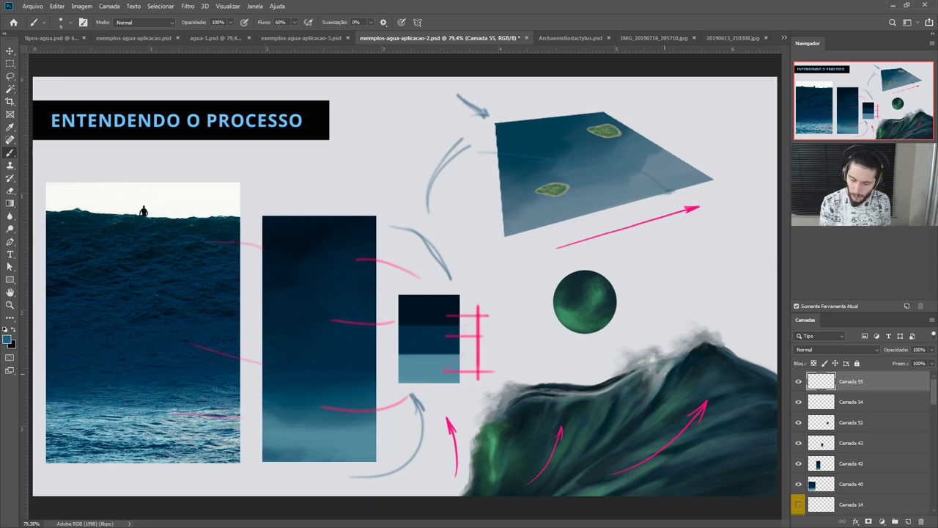
key("i")
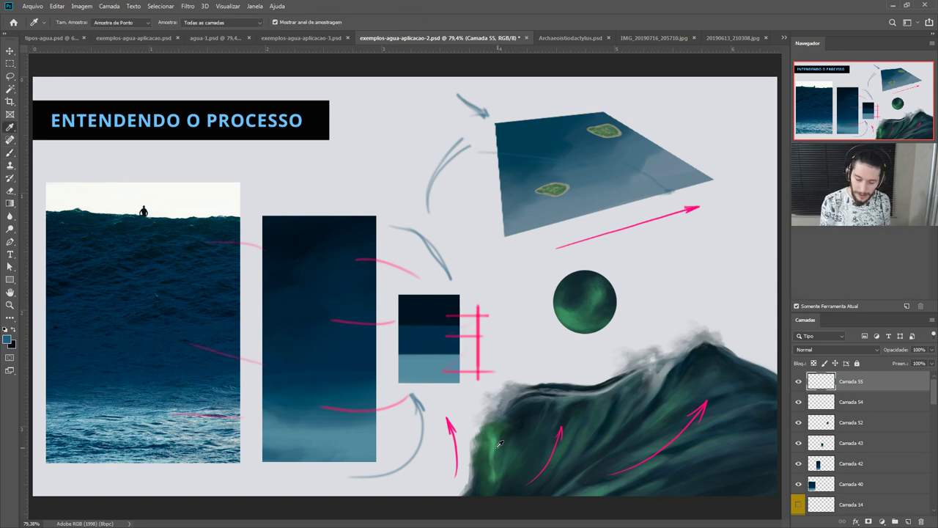
left_click(496, 440)
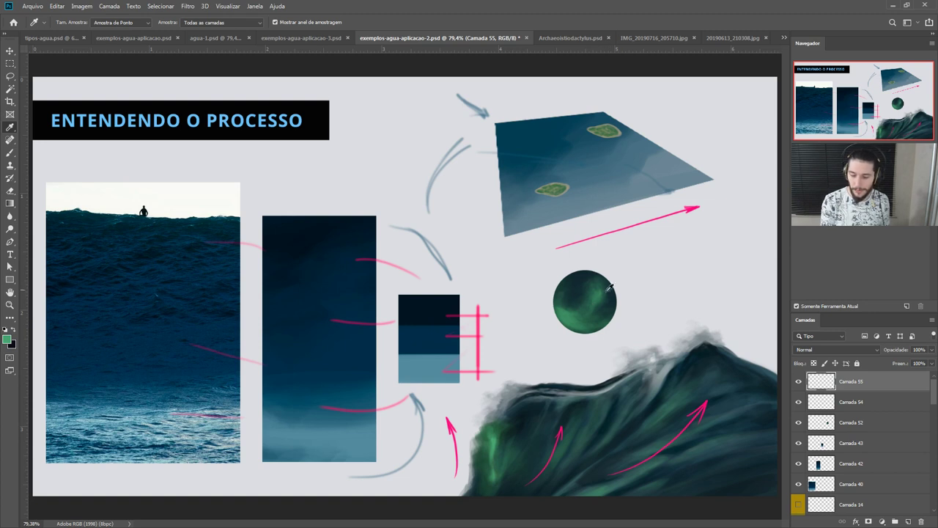
Step: Shift the green sphere slightly up and to the right above the painted wave
key("v")
mouse_move(593, 302)
left_mouse_down()
mouse_move(599, 292)
mouse_move(597, 305)
left_mouse_up()
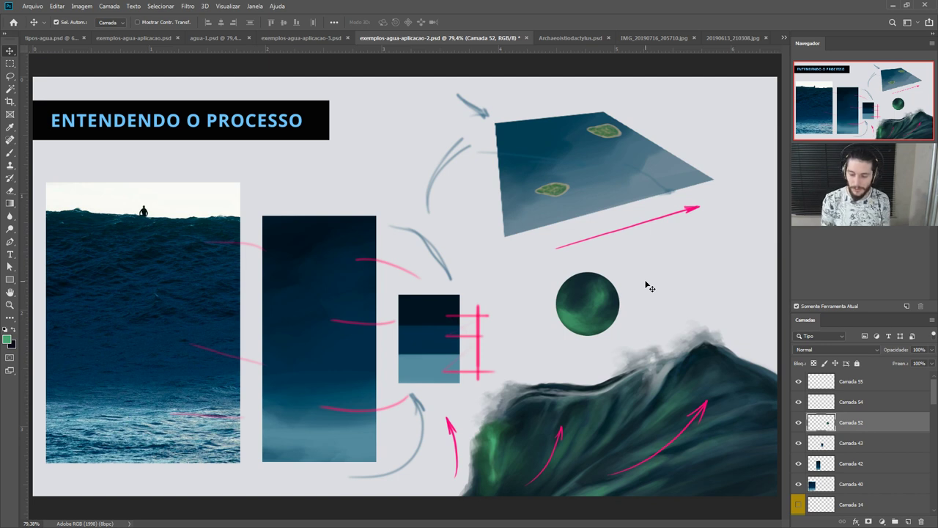
left_click_drag(589, 287, 592, 277)
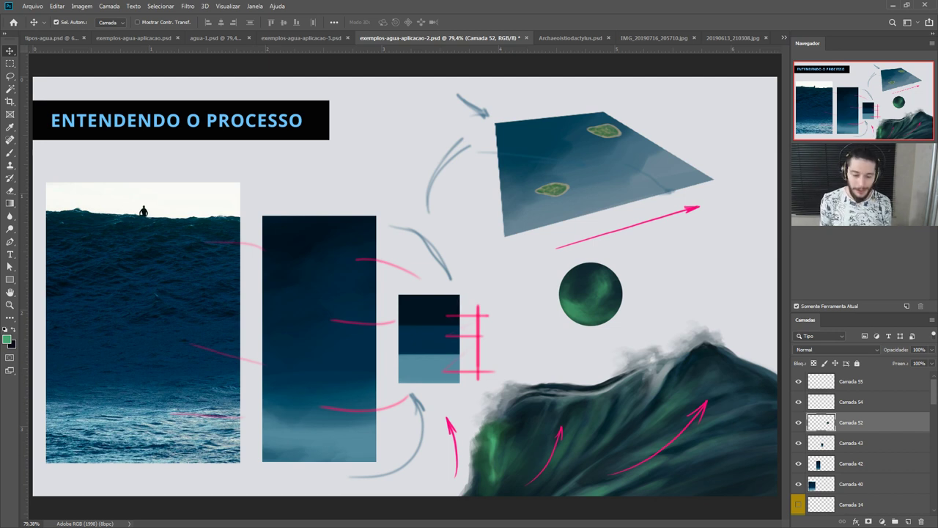
Step: On a new layer above Camada 55, brush ripple lines beside the swatches and below the tilted plane, using blue sampled from the photo's foam
left_click(894, 382)
left_click(908, 521)
key("b")
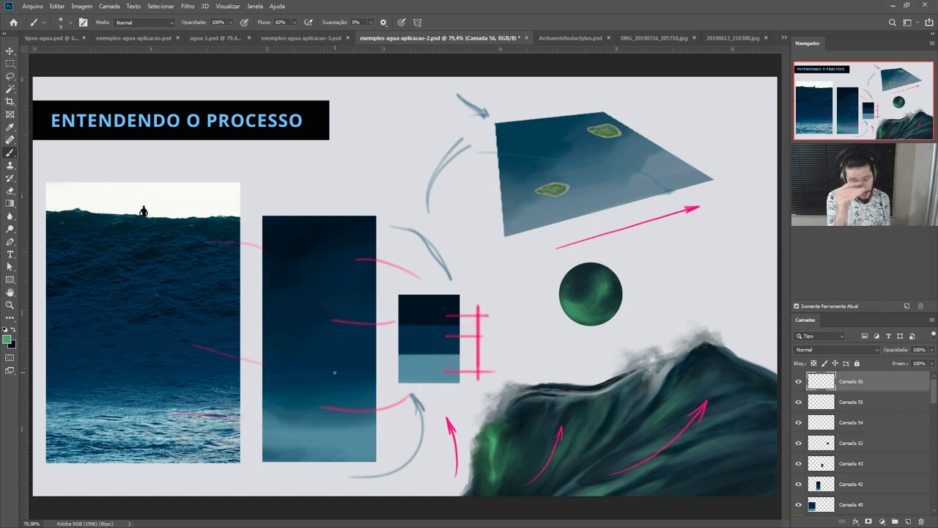
key("i")
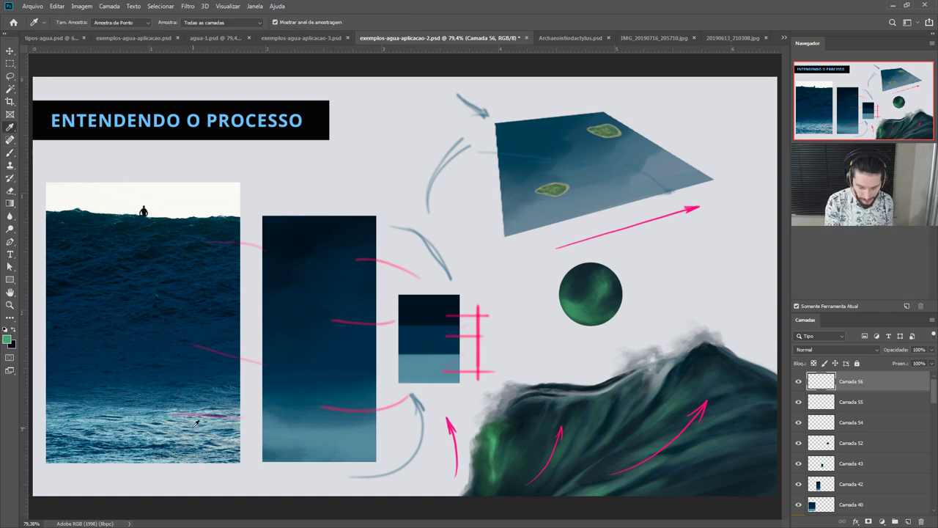
left_click(162, 417)
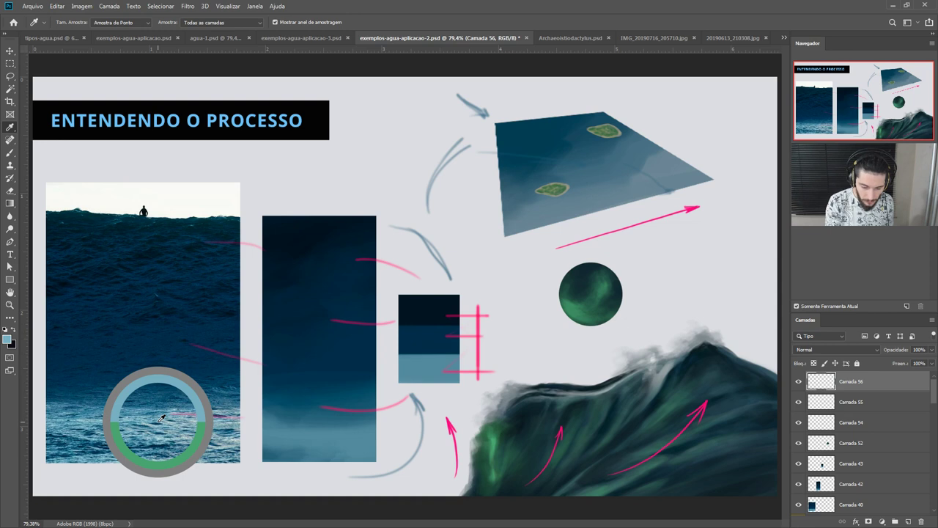
mouse_move(162, 418)
left_mouse_down()
mouse_move(156, 410)
mouse_move(149, 421)
left_mouse_up()
key("b")
mouse_move(505, 329)
left_mouse_down()
mouse_move(555, 322)
mouse_move(532, 335)
mouse_move(548, 341)
mouse_move(538, 344)
mouse_move(581, 351)
left_mouse_up()
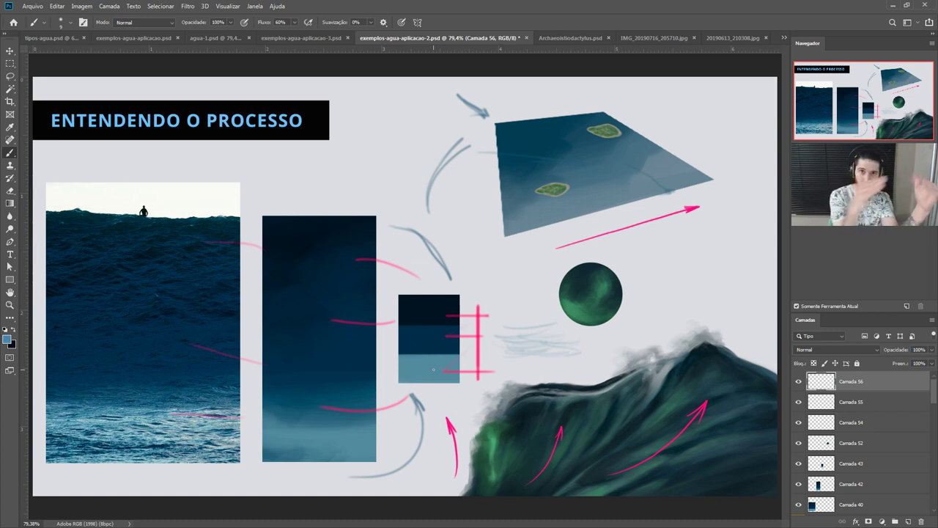
mouse_move(642, 245)
left_mouse_down()
mouse_move(682, 232)
mouse_move(717, 245)
left_mouse_up()
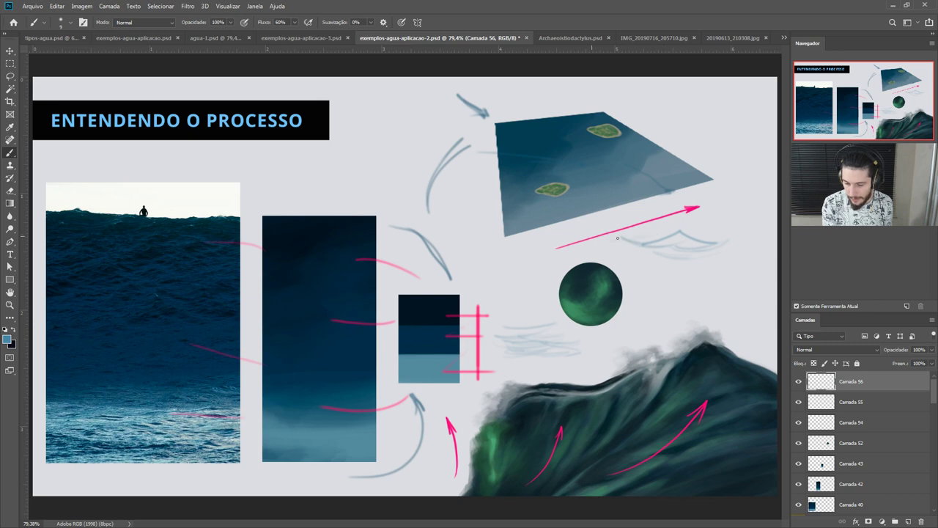
mouse_move(600, 239)
left_mouse_down()
mouse_move(635, 235)
mouse_move(637, 250)
left_mouse_up()
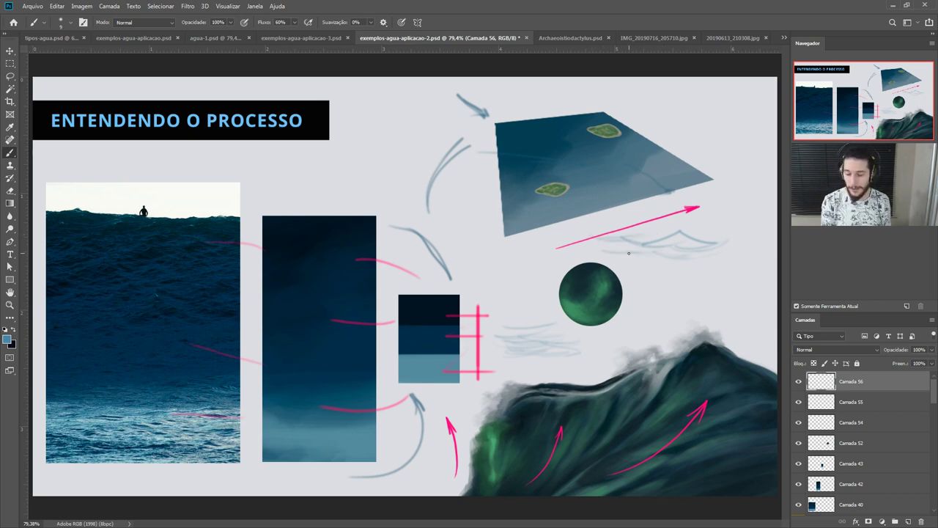
Step: Sample the darker blue and then the lighter blue from the lower part of the gradient panel
key("i")
left_click(349, 394)
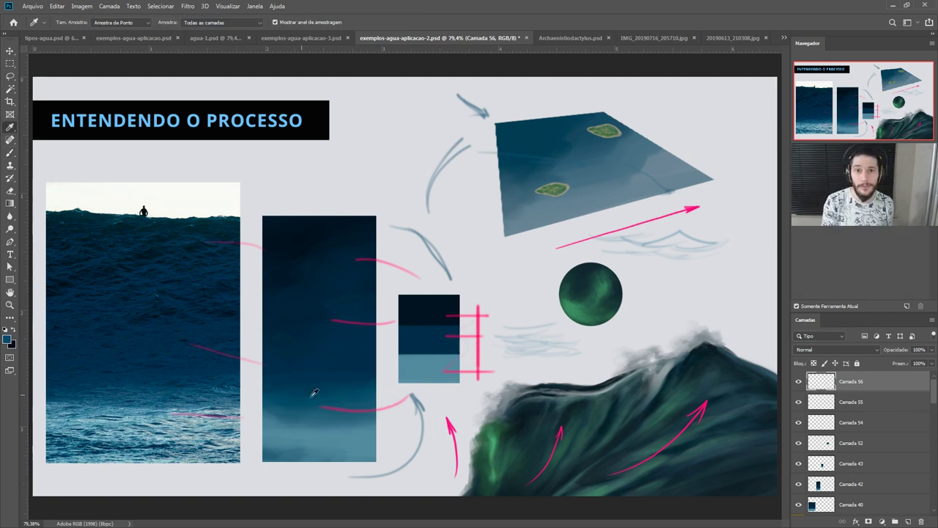
left_click(326, 425)
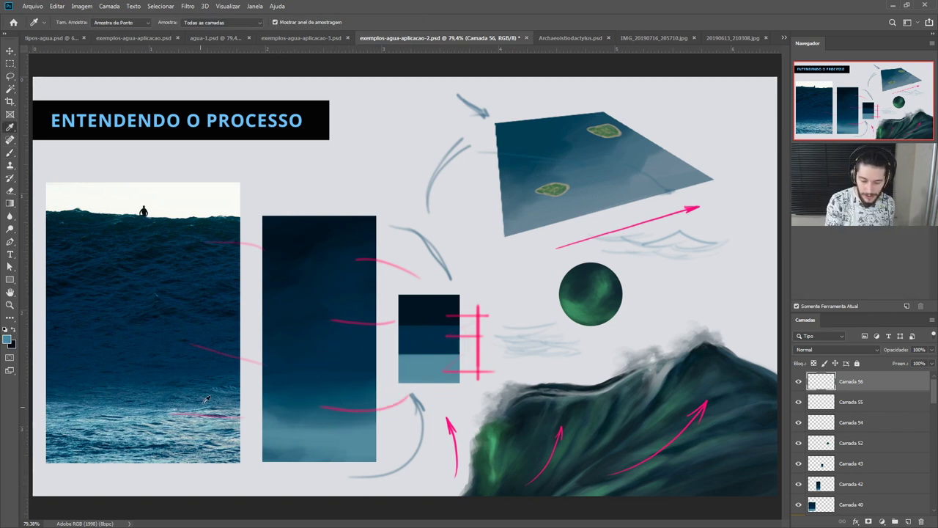
Step: In exemplos-agua-aplicacao-3.psd, pull the light foam-line layer away from the painted wave and shift the pink outlines to the right
left_click(263, 40)
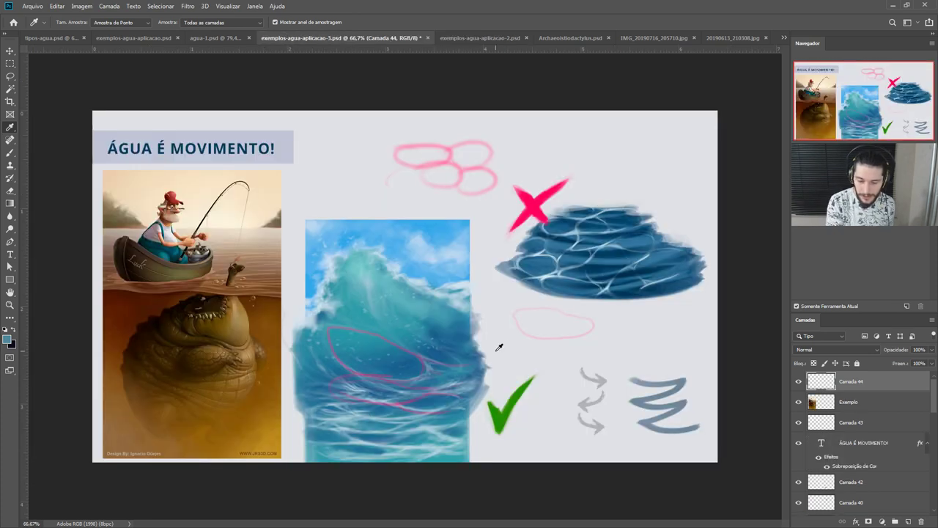
key("v")
left_click(447, 421)
mouse_move(447, 420)
left_mouse_down()
mouse_move(516, 337)
mouse_move(430, 402)
mouse_move(471, 368)
mouse_move(419, 388)
mouse_move(432, 388)
left_mouse_up()
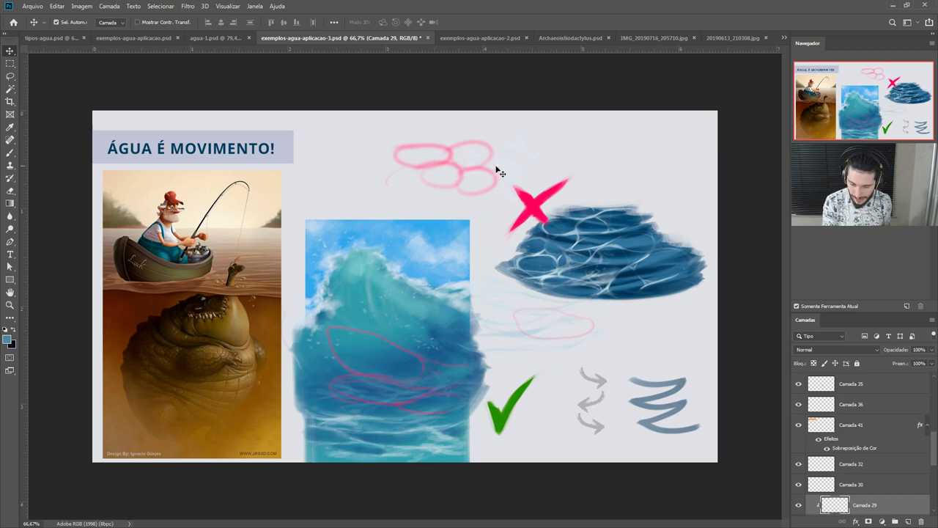
left_click_drag(501, 175, 539, 169)
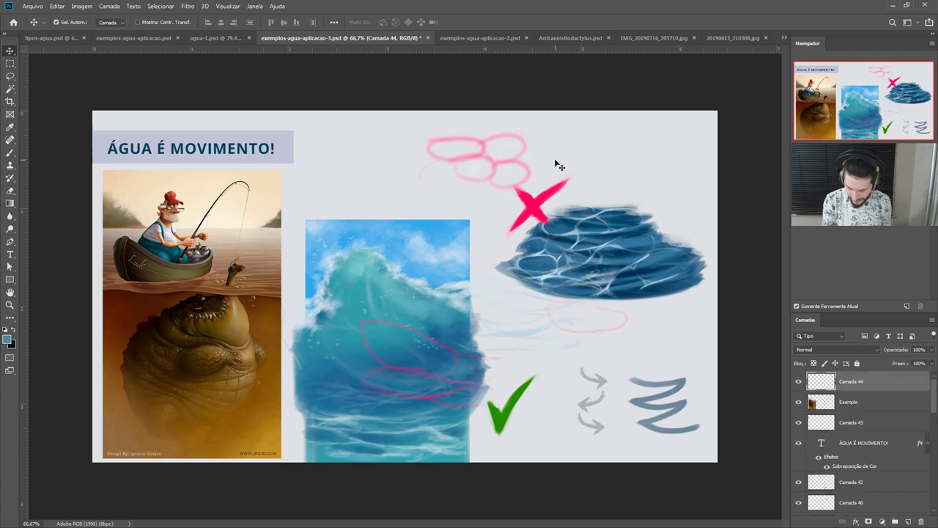
Step: Delete the layer of pink annotation outlines and move the pale ripple highlights up on the wave painting
key("Delete")
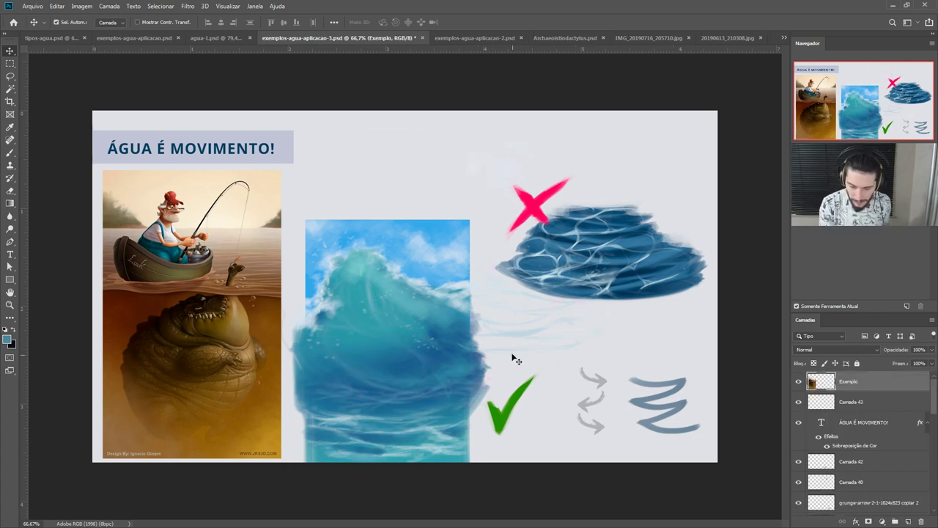
mouse_move(443, 437)
left_mouse_down()
mouse_move(598, 396)
mouse_move(446, 440)
mouse_move(441, 390)
left_mouse_up()
left_click(622, 337, "shift")
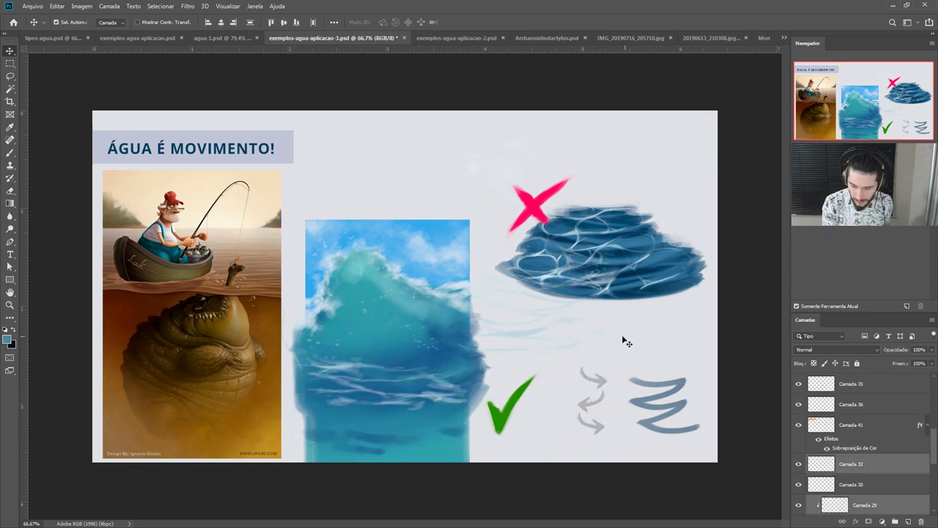
Step: Add a new empty layer above the Exemplo layer for brush annotations
key("b")
left_click(656, 336)
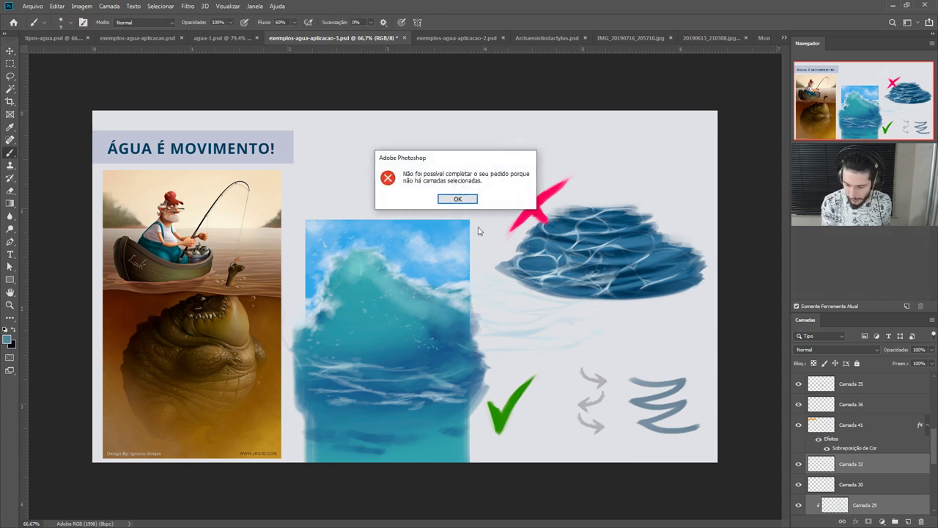
left_click(460, 198)
scroll(925, 436, "up", 5)
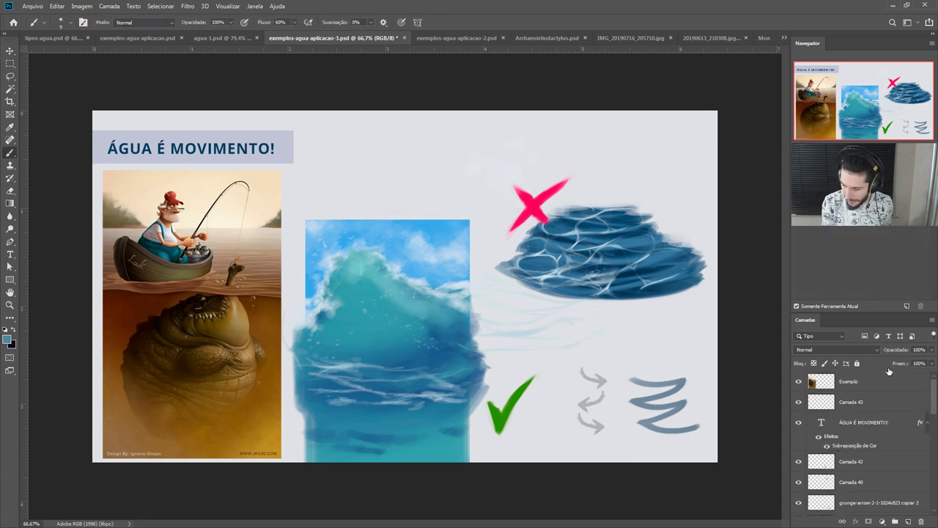
key("ctrl+shift+alt+n")
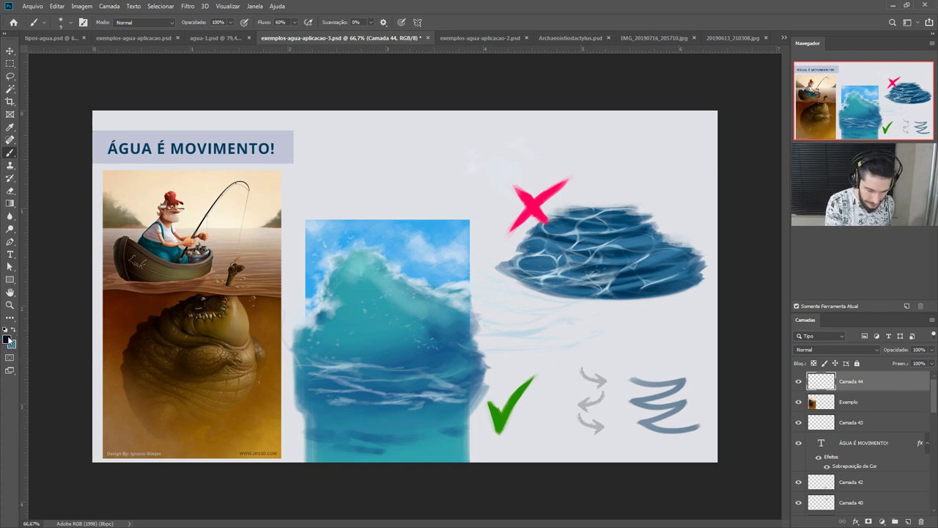
Step: Set the foreground color to the crimson b43156
left_click(8, 337)
left_click(281, 352)
left_click(237, 382)
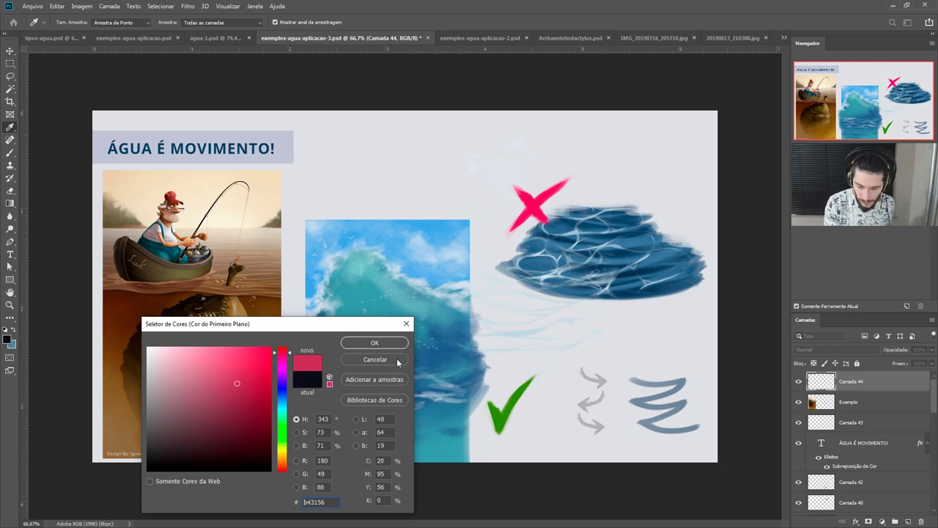
left_click(380, 344)
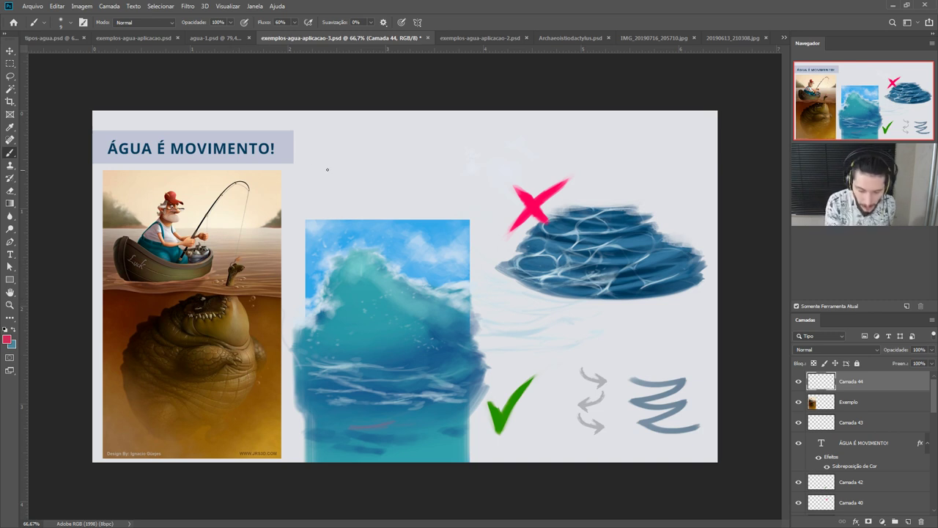
Step: Sketch long, nearly horizontal crimson water lines with small curled ripple marks in the empty area above the wave painting
left_click_drag(403, 163, 605, 149)
left_click_drag(376, 159, 339, 167)
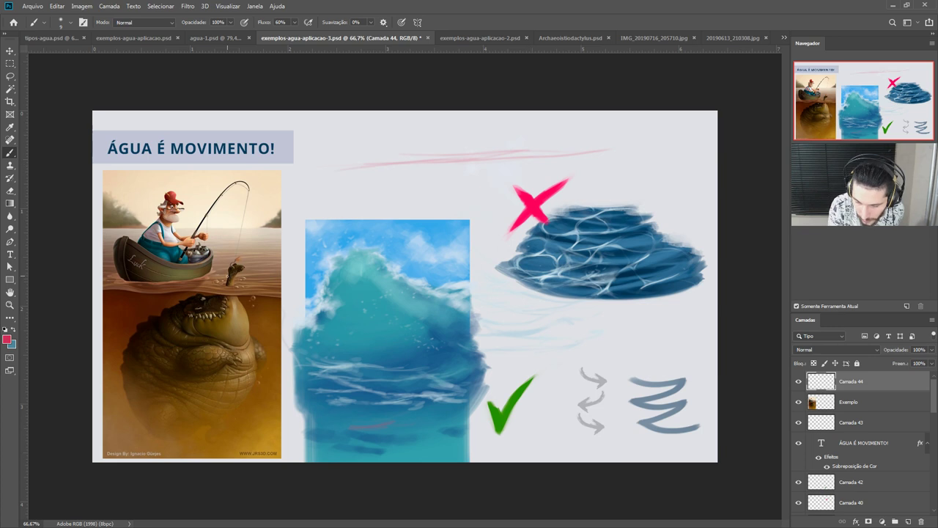
left_click_drag(409, 158, 435, 156)
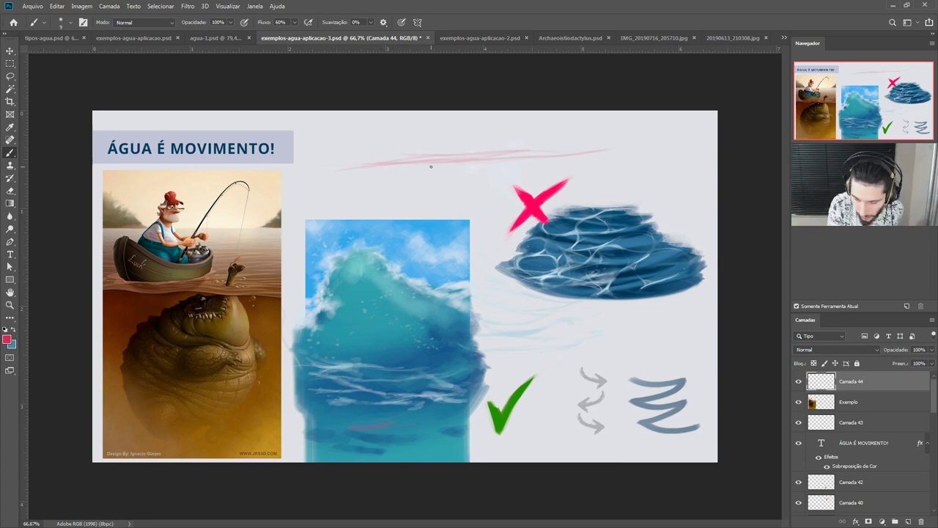
left_click(416, 165)
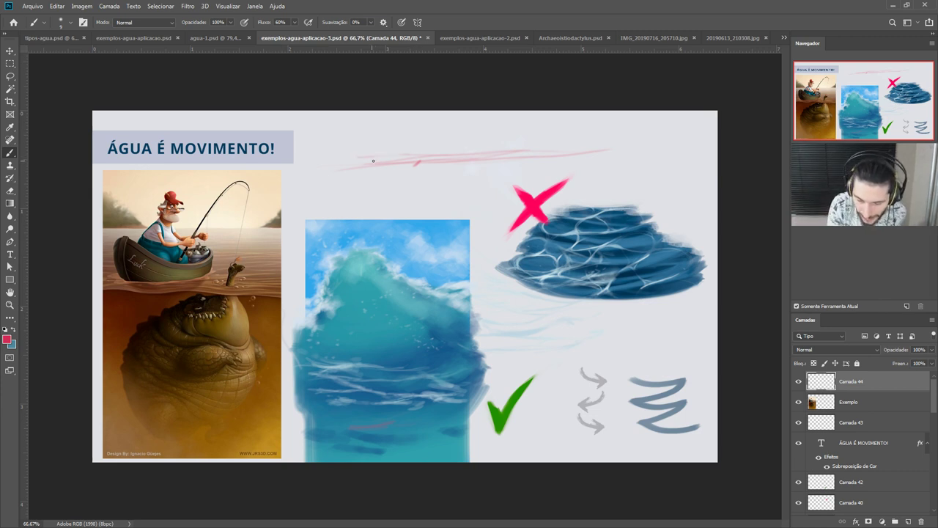
left_click_drag(427, 163, 381, 159)
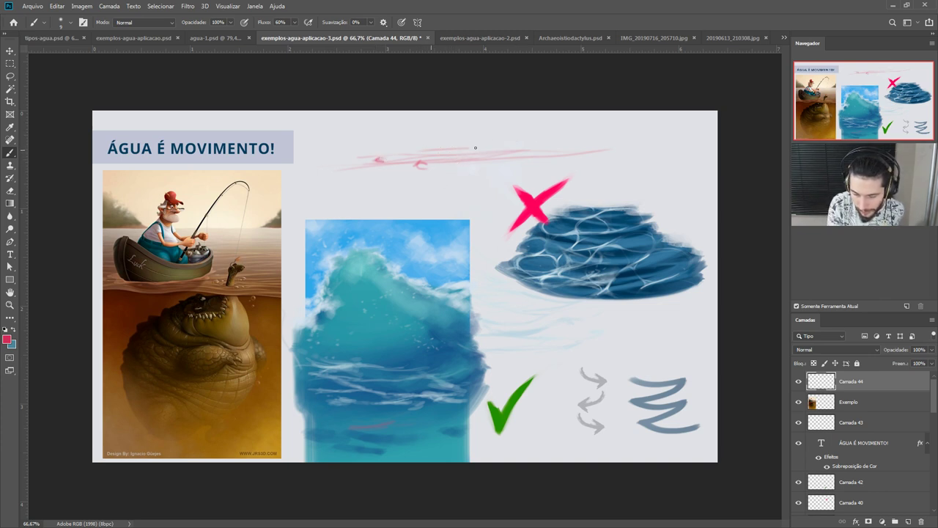
mouse_move(475, 147)
left_mouse_down()
mouse_move(547, 140)
mouse_move(487, 139)
left_mouse_up()
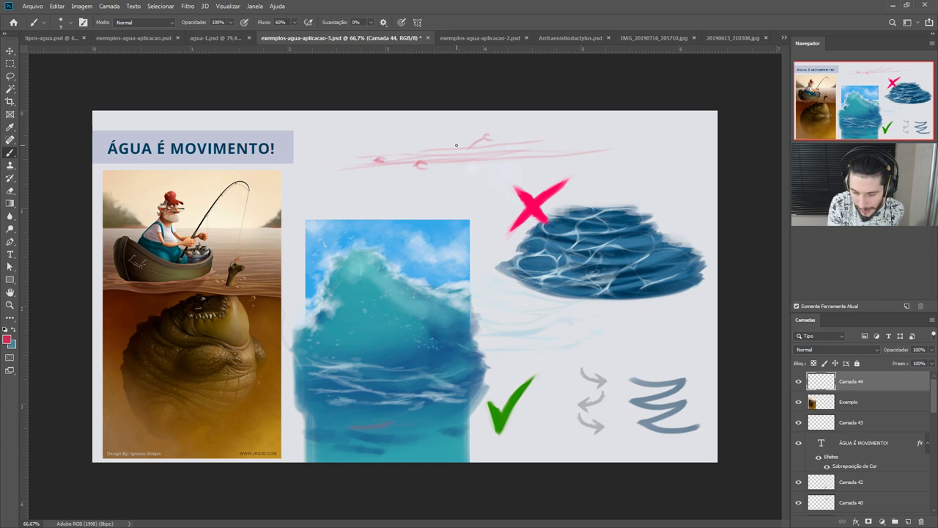
left_click_drag(426, 137, 432, 139)
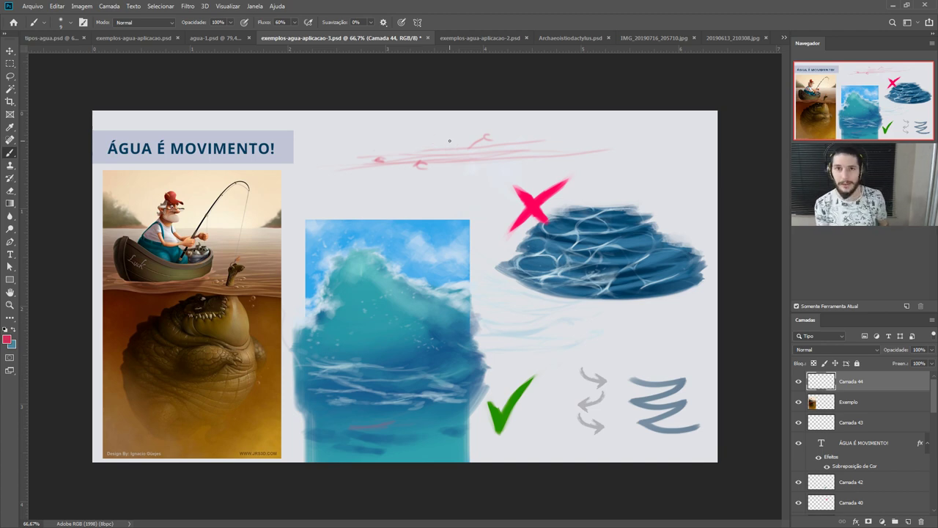
Step: Switch to exemplos-agua-aplicacao-2.psd and sample a grayish light blue from the palette swatch and the water photo
left_click(449, 38)
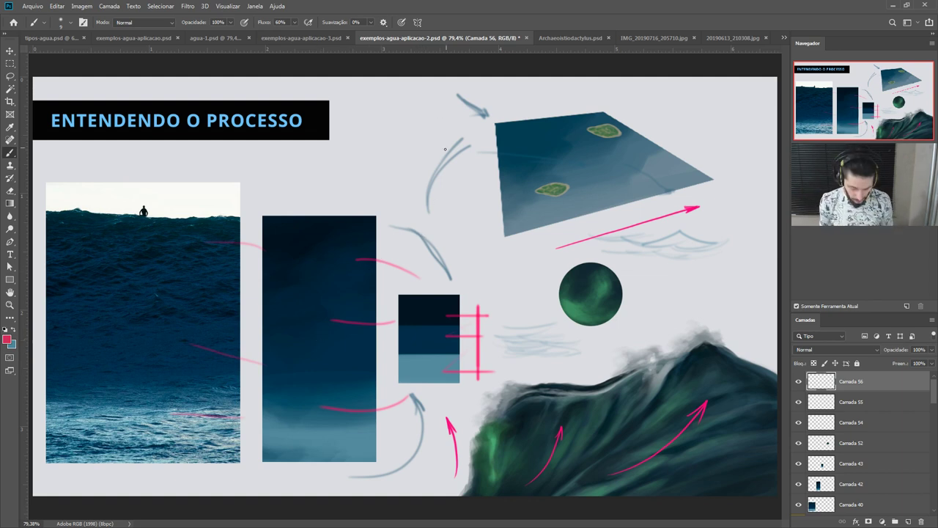
key("i")
left_click(434, 371)
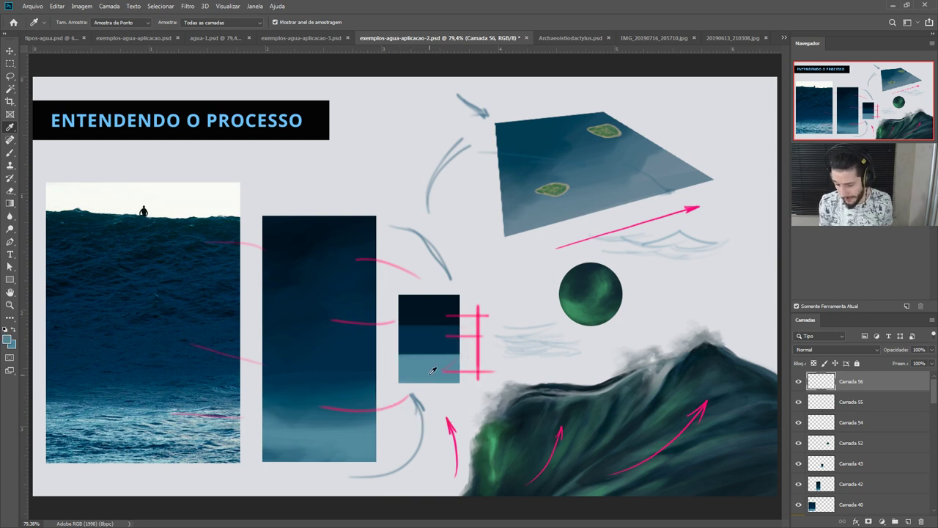
left_click(179, 419)
left_click(9, 342)
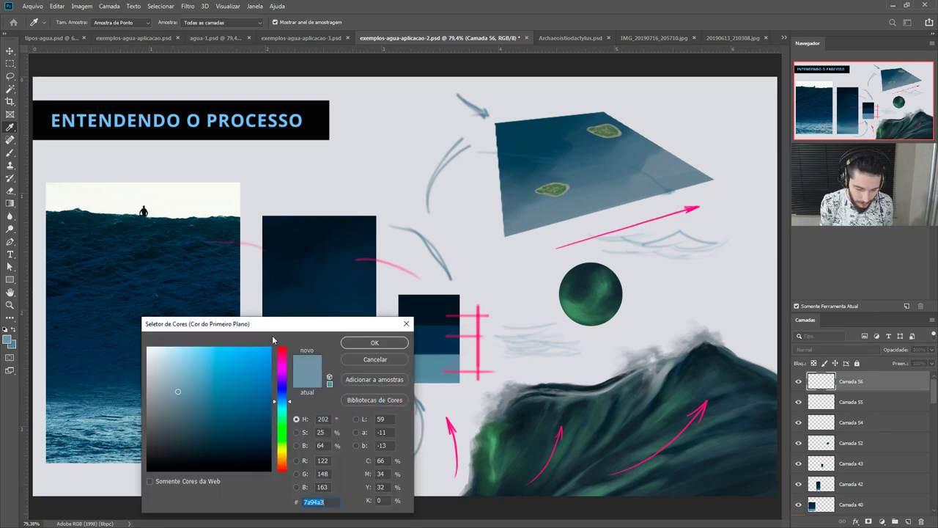
left_click(375, 343)
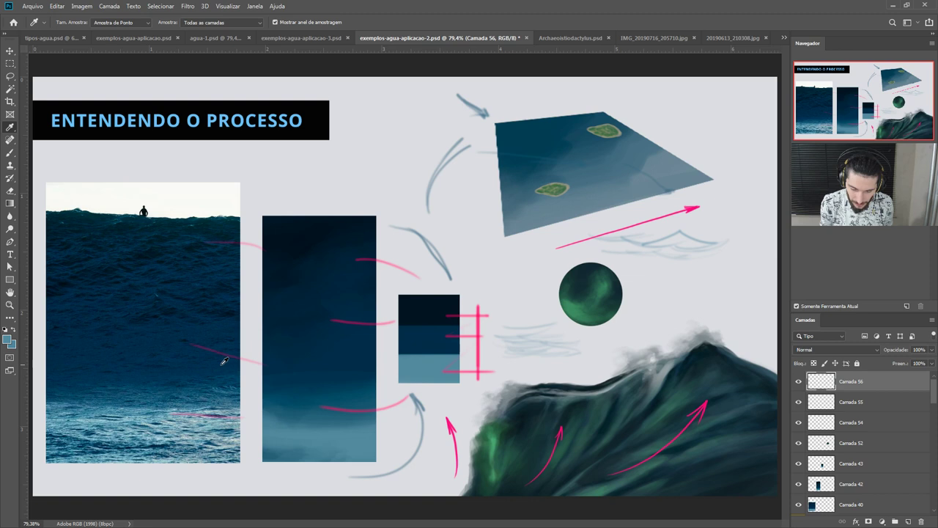
Step: Lighten the foreground blue and brush thin ripple highlights beside the water photo and across the base of the blue gradient panel
left_click(9, 341)
left_click_drag(189, 395, 173, 365)
left_click(374, 342)
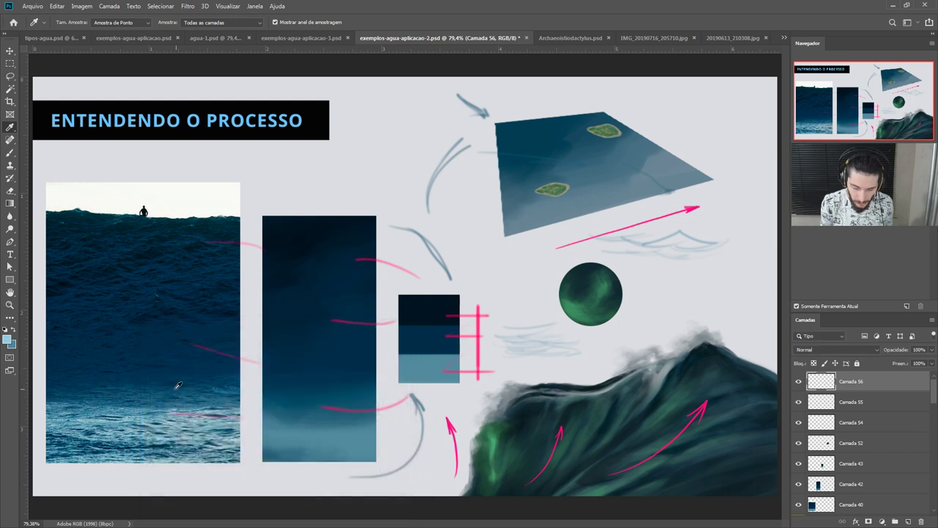
key("b")
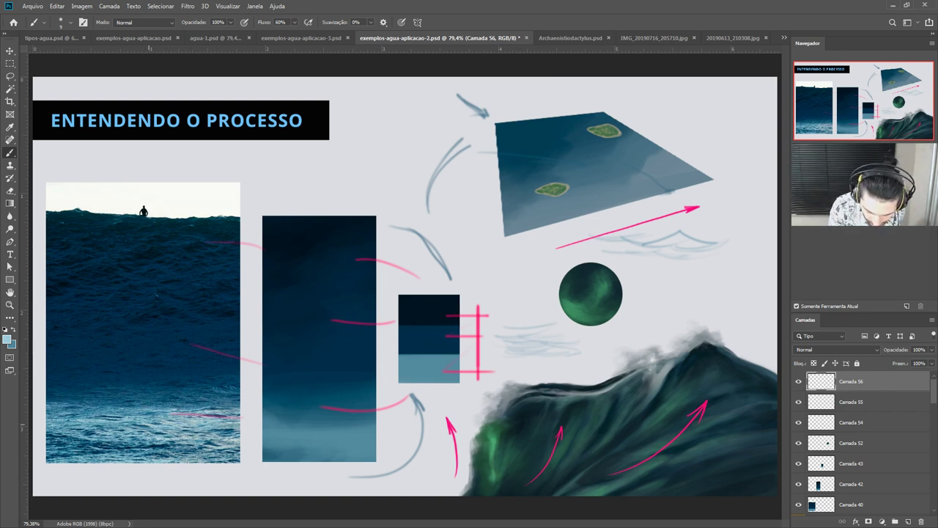
left_click_drag(247, 426, 235, 424)
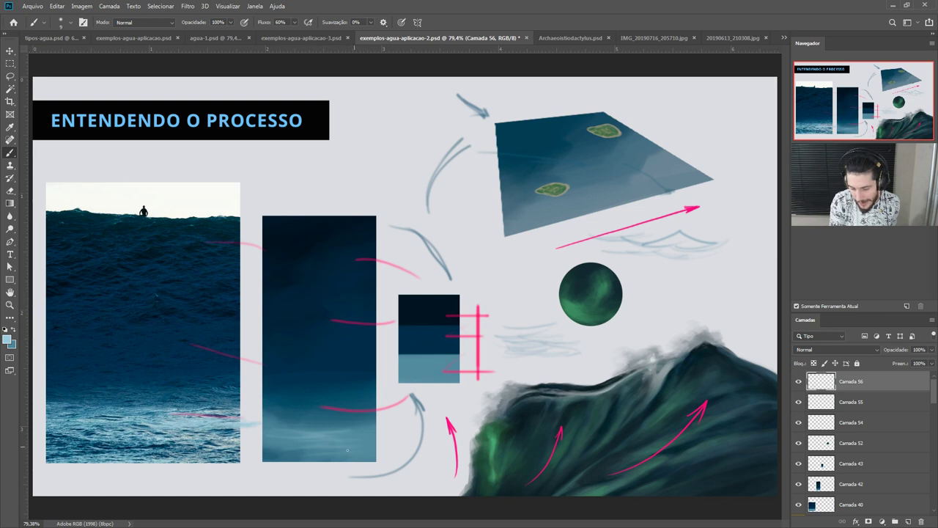
Step: Sample the dark blue from the middle palette swatch and sketch several curved wave lines beside the green sphere with a 10-pixel brush
left_click(431, 339, "alt")
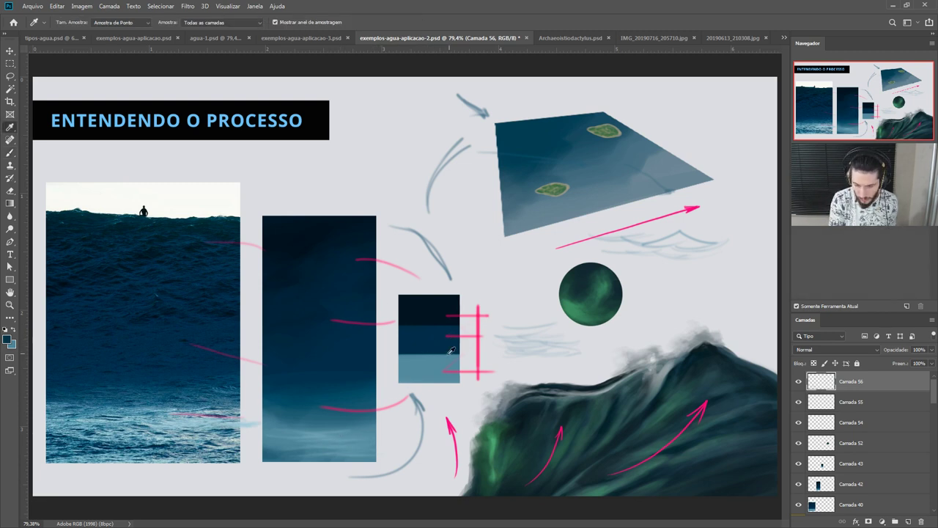
key("bracketright")
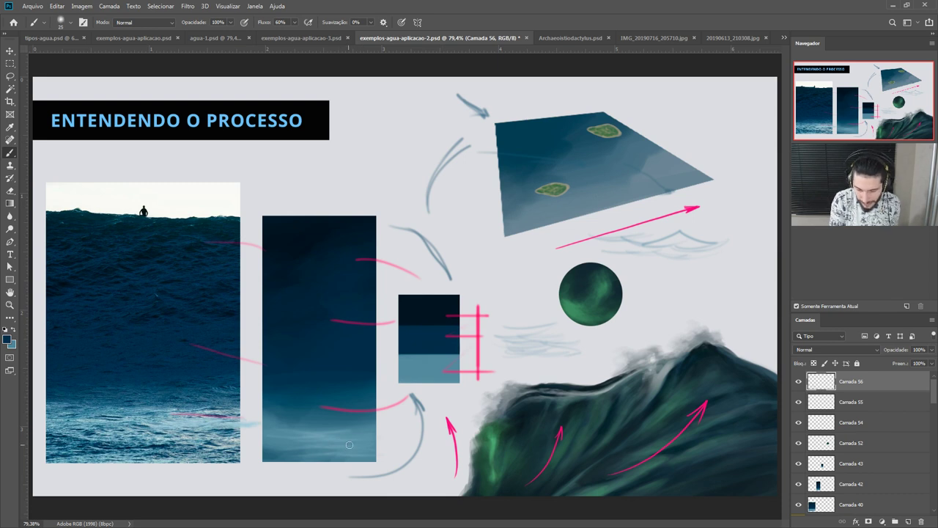
key("bracketleft")
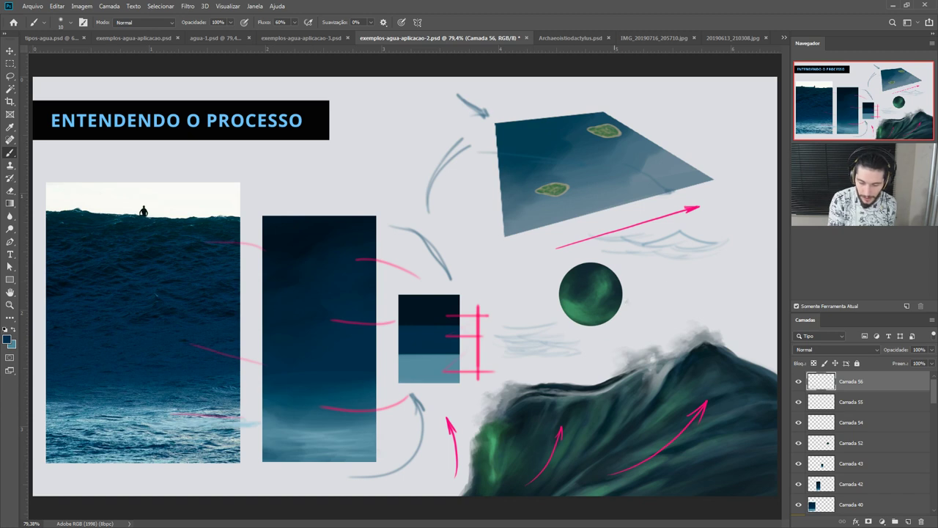
left_click_drag(676, 273, 741, 260)
mouse_move(634, 284)
left_mouse_down()
mouse_move(691, 277)
mouse_move(739, 296)
left_mouse_up()
mouse_move(647, 305)
left_mouse_down()
mouse_move(712, 298)
mouse_move(747, 311)
mouse_move(733, 324)
left_mouse_up()
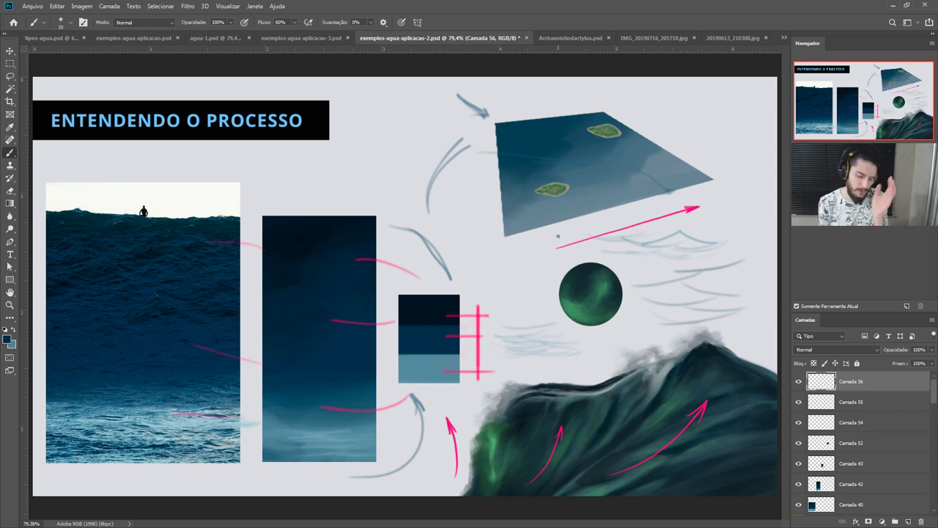
Step: Switch to Archaeoistiodactylus.psd and add a new empty layer above the Considerações Finais group
left_click(566, 38)
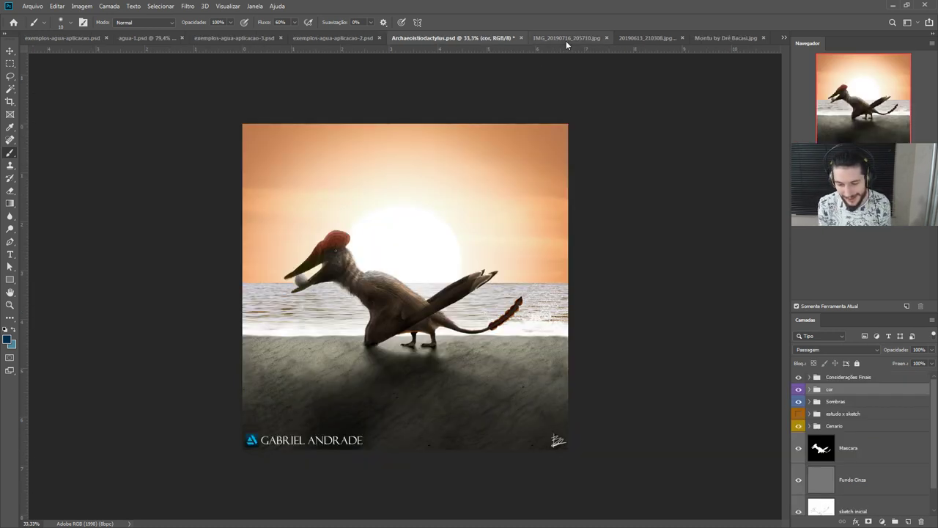
left_click(370, 38)
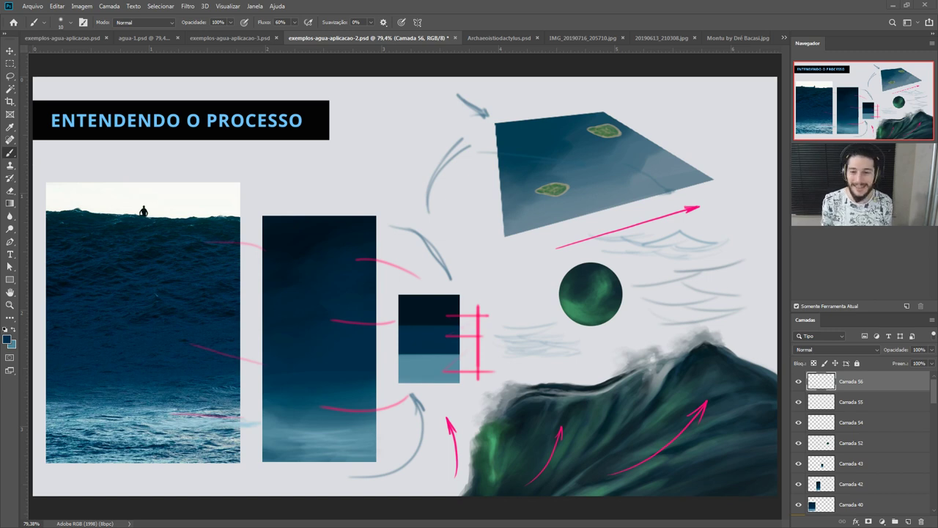
left_click(493, 37)
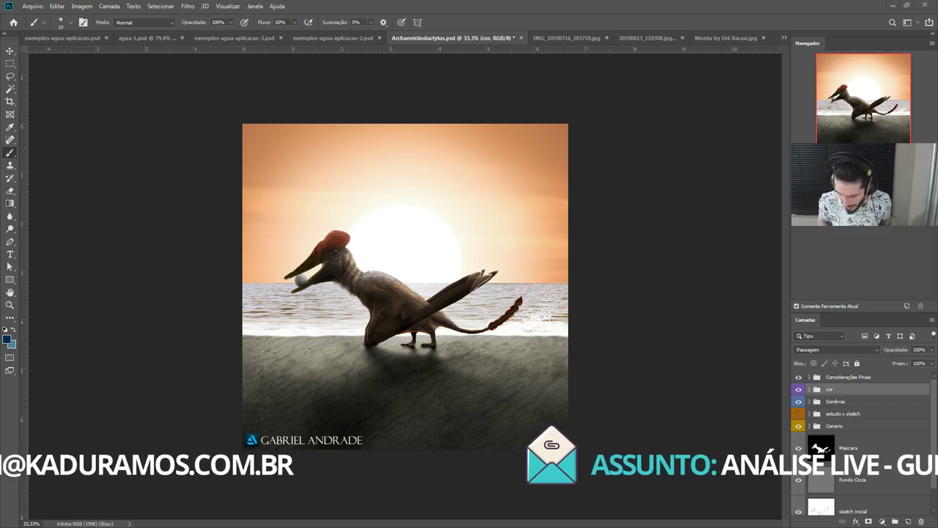
left_click(627, 333)
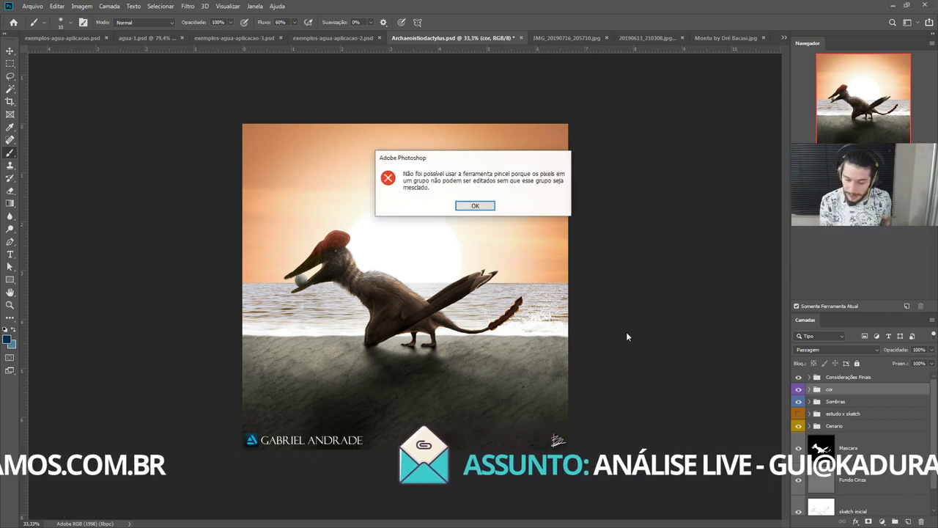
left_click(478, 209)
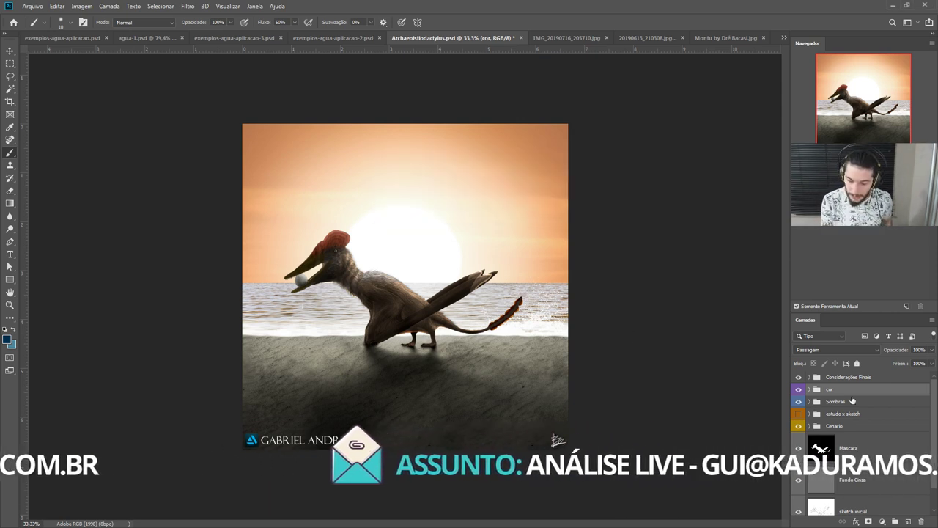
left_click(894, 378)
left_click(909, 521)
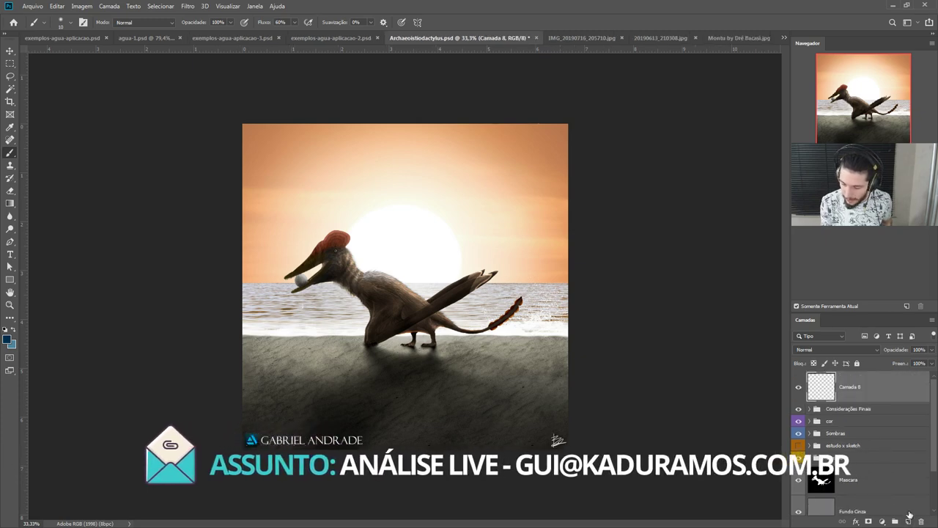
Step: Draw a long blue annotation arrow from the upper sky down toward the creature's raised wing tip
key("ctrl+plus")
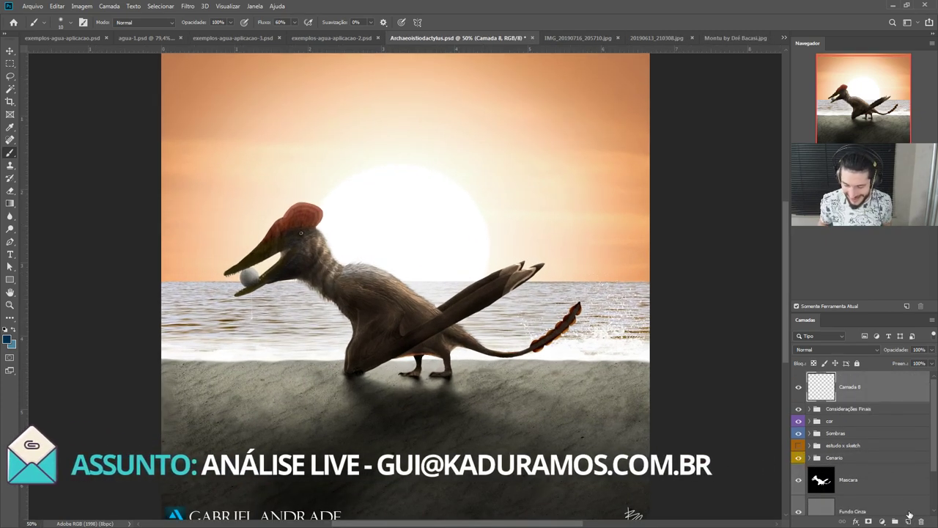
scroll(485, 345, "down", 1)
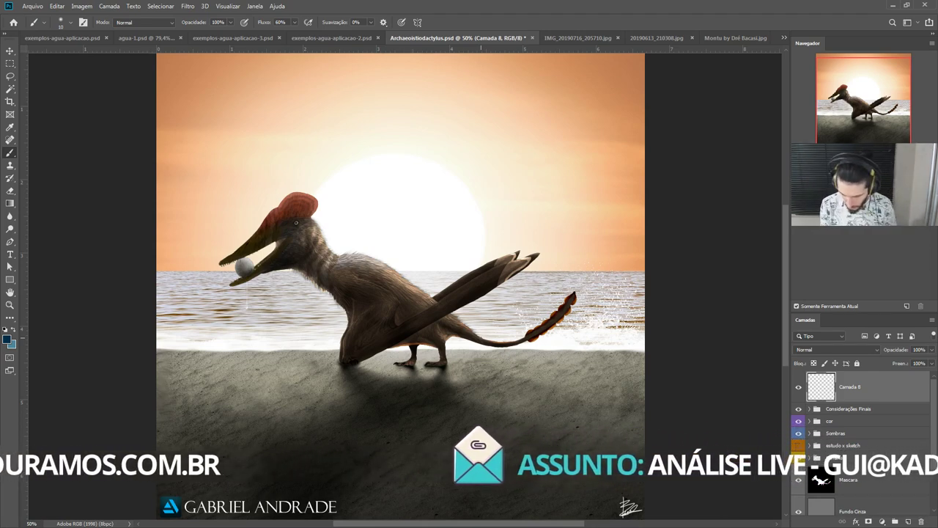
left_click_drag(486, 343, 480, 337)
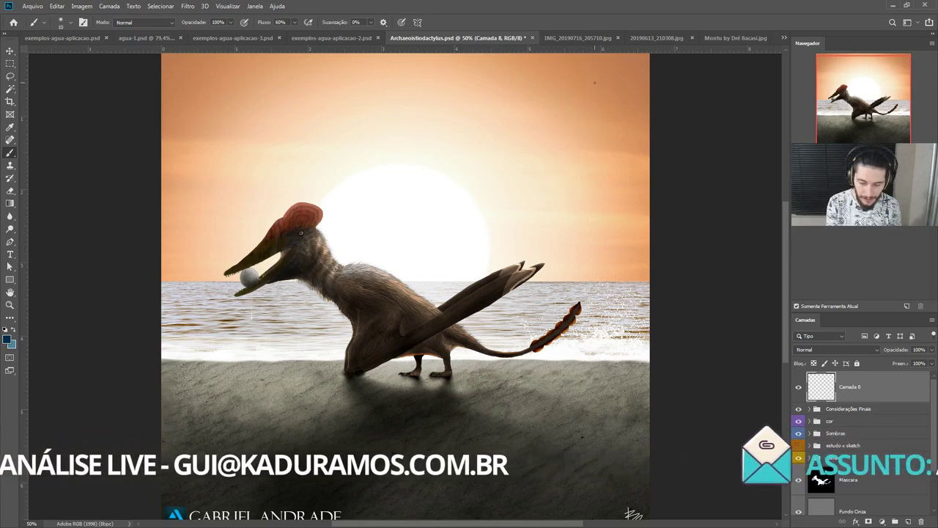
mouse_move(594, 82)
left_mouse_down()
mouse_move(505, 226)
mouse_move(518, 221)
left_mouse_up()
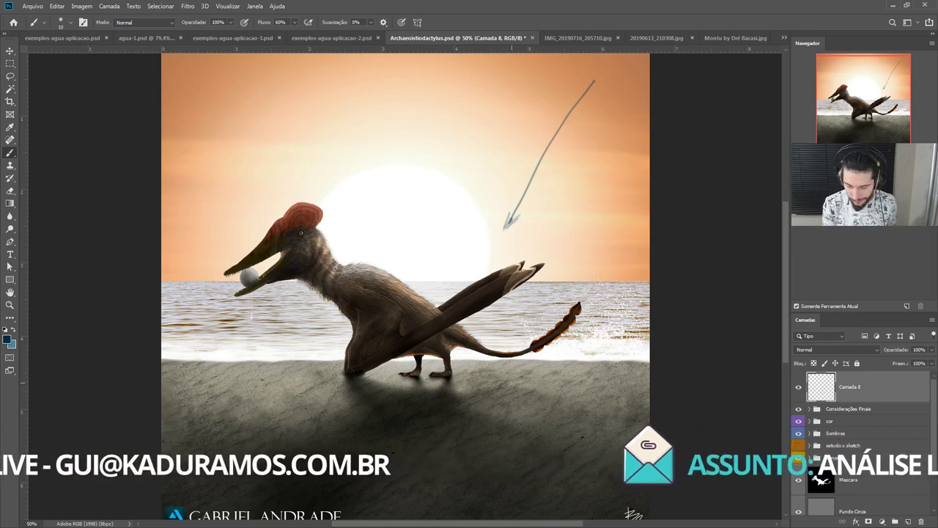
left_click_drag(486, 414, 489, 384)
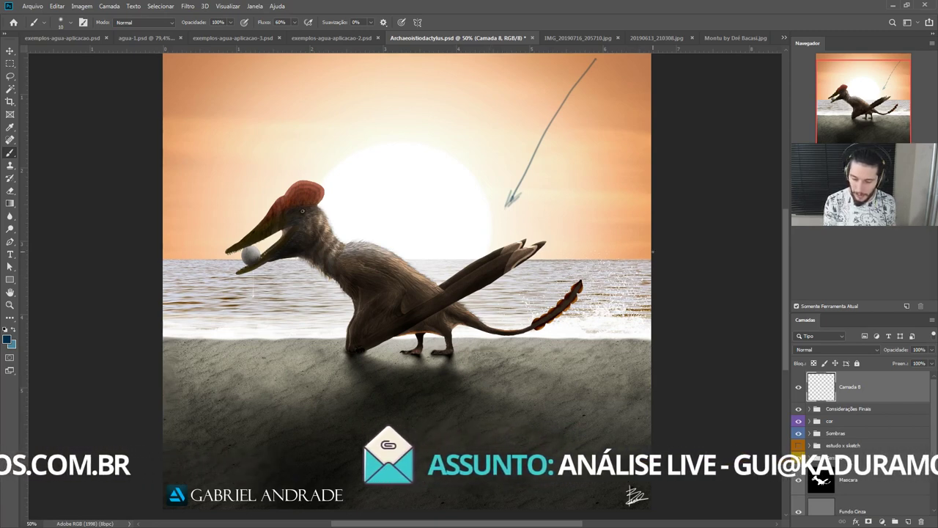
Step: Draw a vertical blue guide line beyond the tail, from the horizon down to the lower sand, redoing the first attempt
left_click_drag(635, 264, 625, 441)
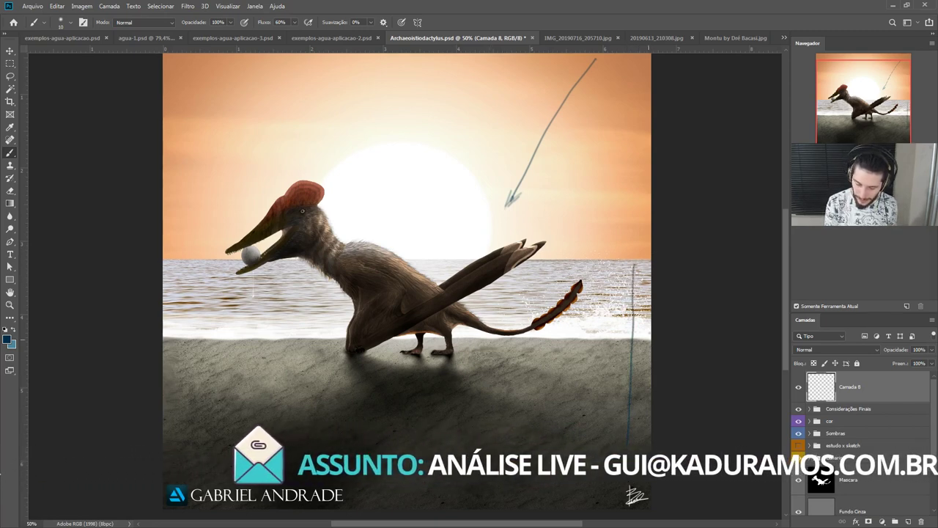
key("ctrl+z")
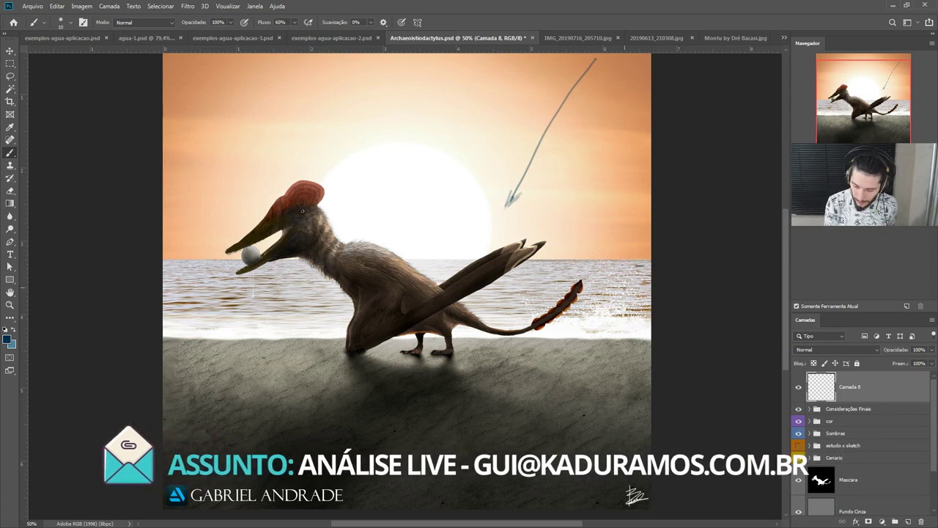
left_click_drag(634, 273, 633, 440)
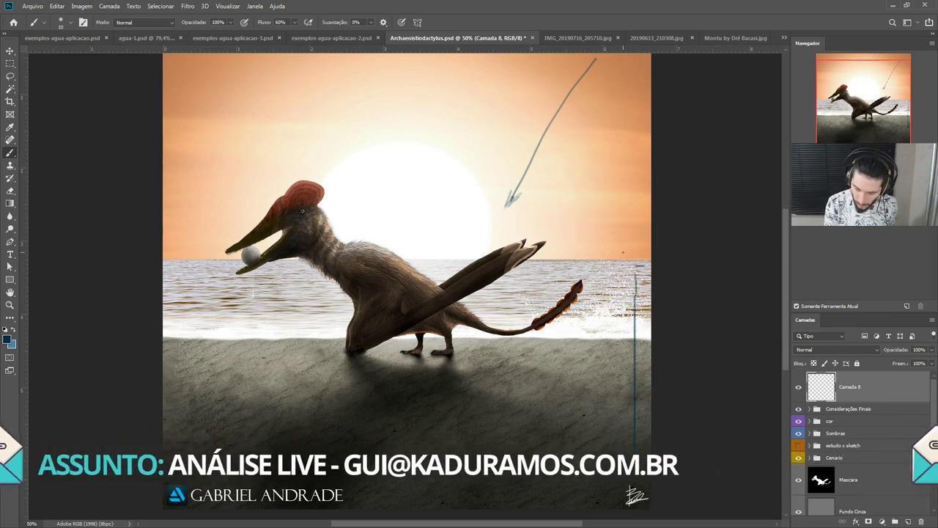
Step: Mark the shoreline and the horizon with horizontal blue lines across the image, and undo both
left_click_drag(169, 341, 651, 342)
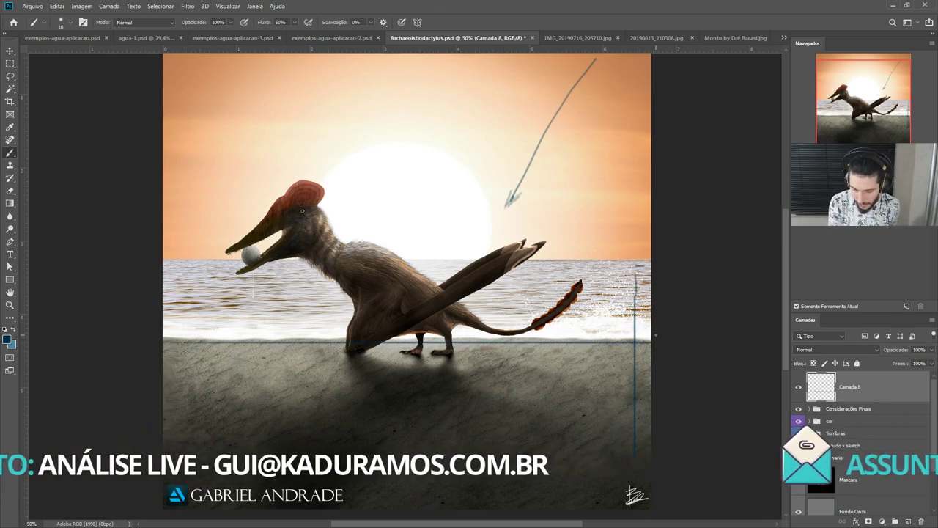
left_click_drag(174, 255, 653, 255)
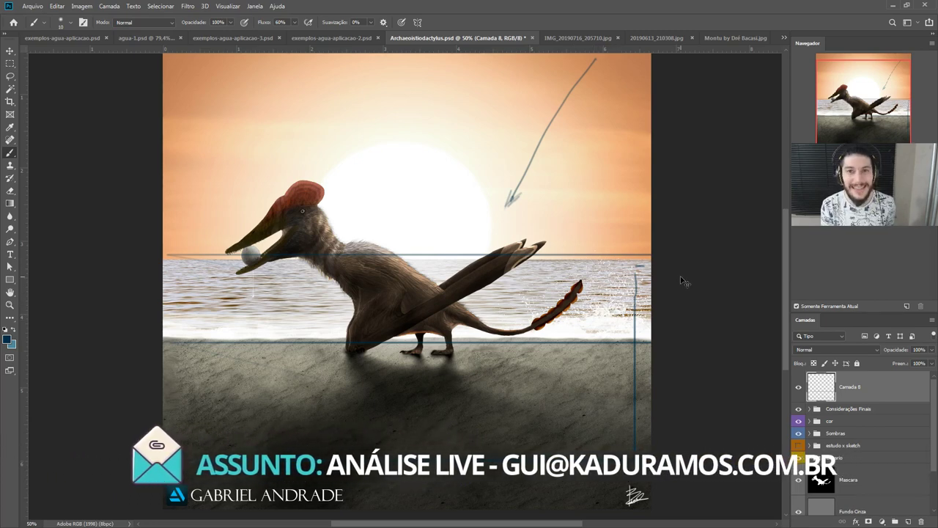
key("ctrl+z")
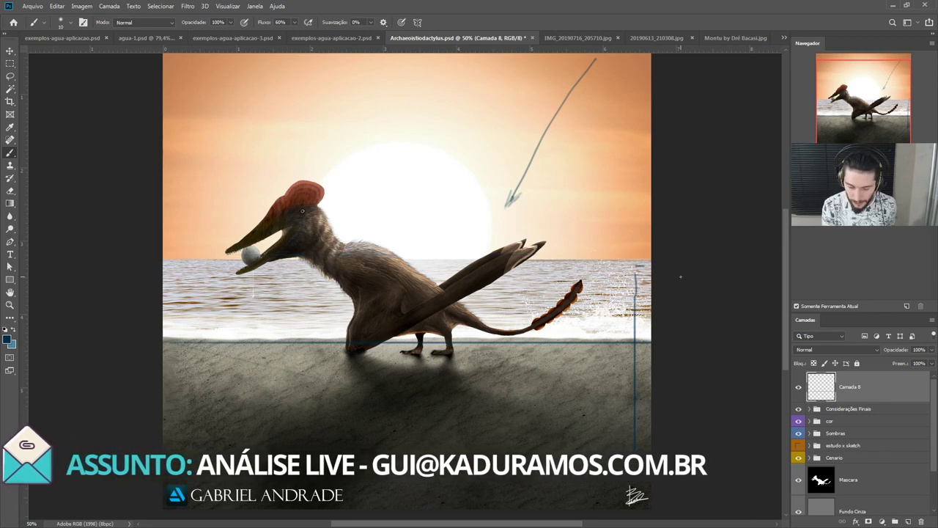
key("ctrl+z")
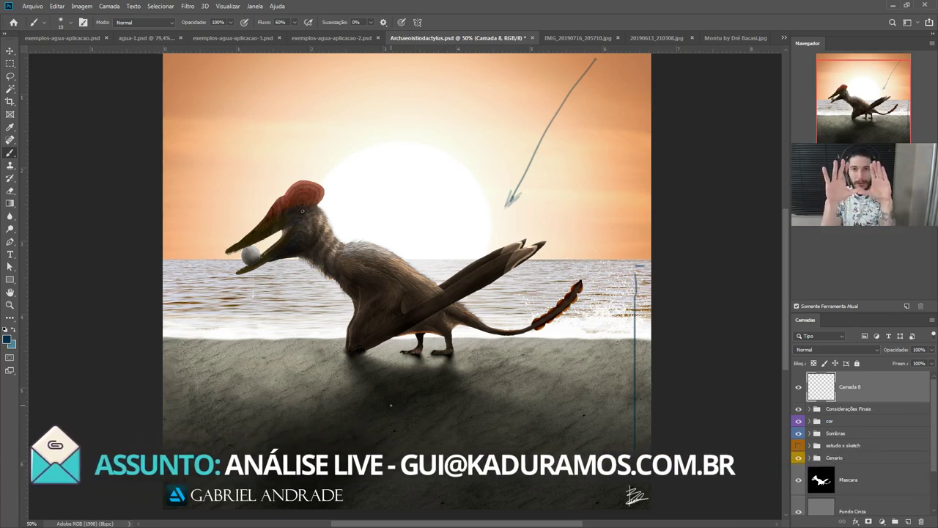
Step: Fill a rectangular selection over the sun and the creature's head with dark blue on a new layer
key("ctrl+shift+alt+n")
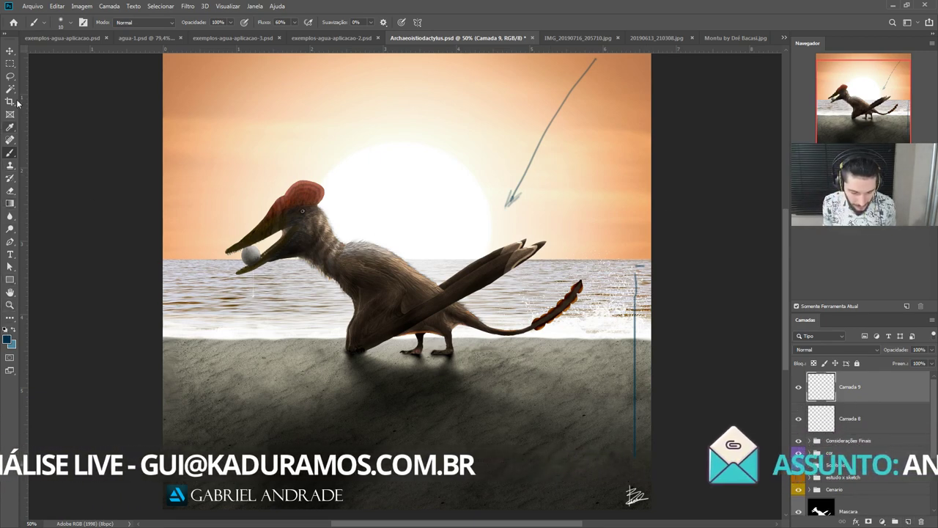
left_click(10, 64)
left_click_drag(249, 98, 514, 257)
key("g")
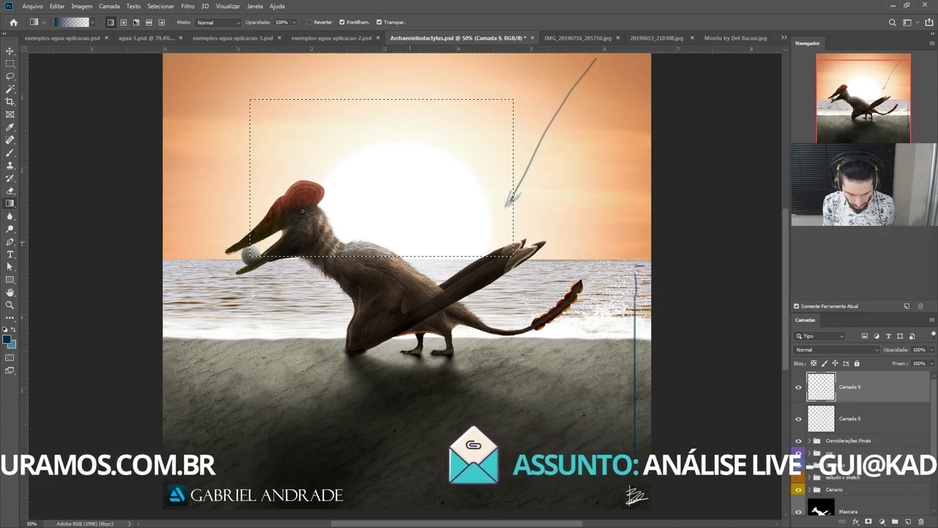
right_click(11, 204)
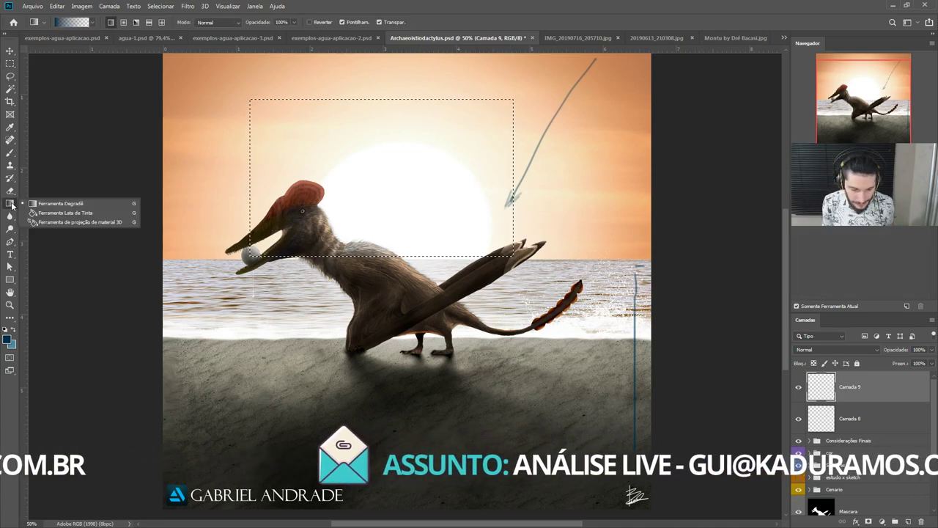
left_click(43, 213)
left_click(359, 193)
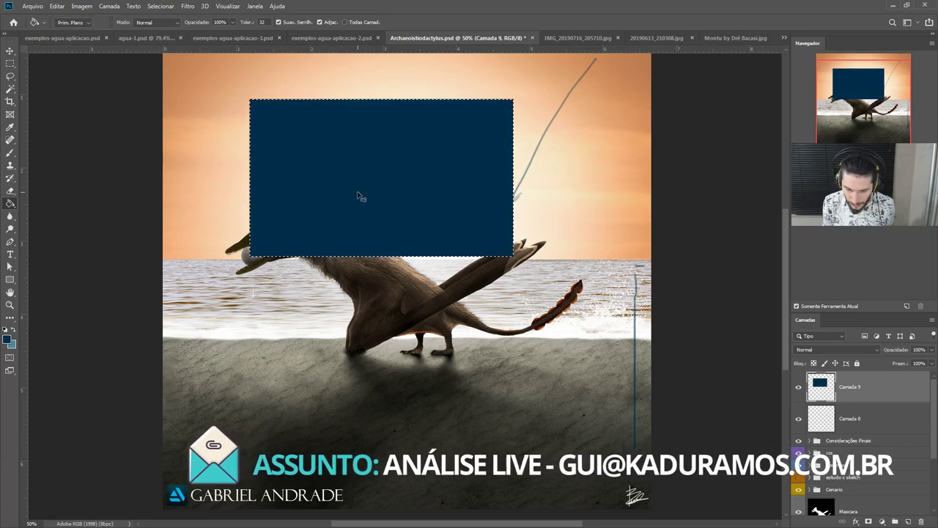
Step: Distort the blue rectangle into a trapezoid by spreading and raising its two lower corners
key("ctrl+t")
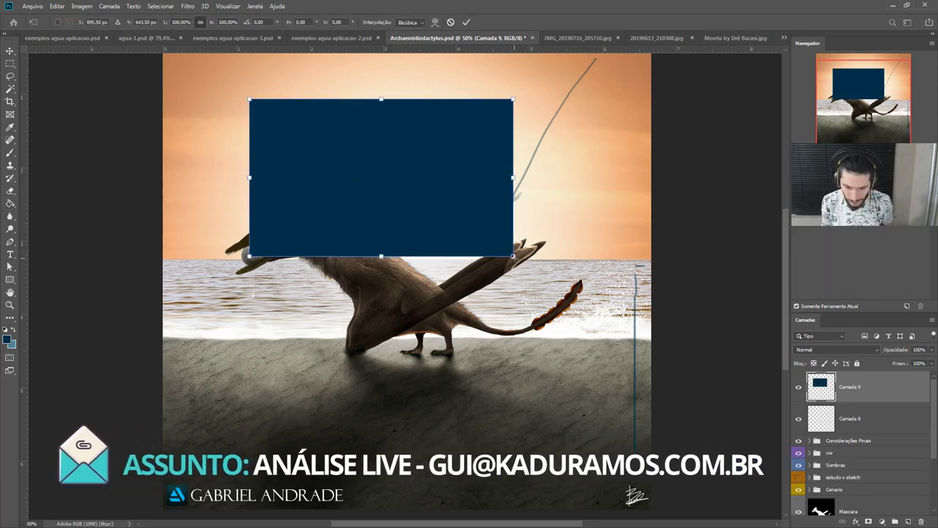
left_click_drag(515, 261, 557, 175)
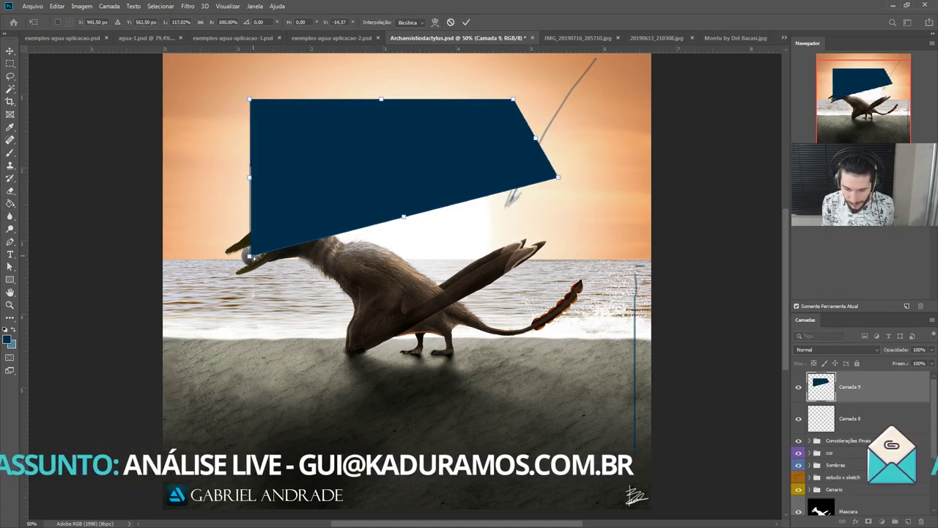
left_click_drag(251, 257, 178, 209)
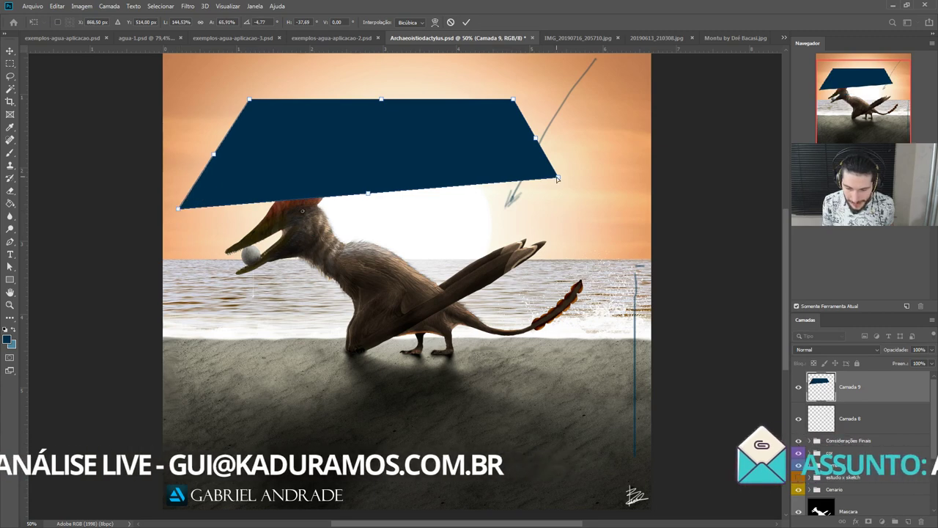
left_click_drag(557, 178, 625, 199)
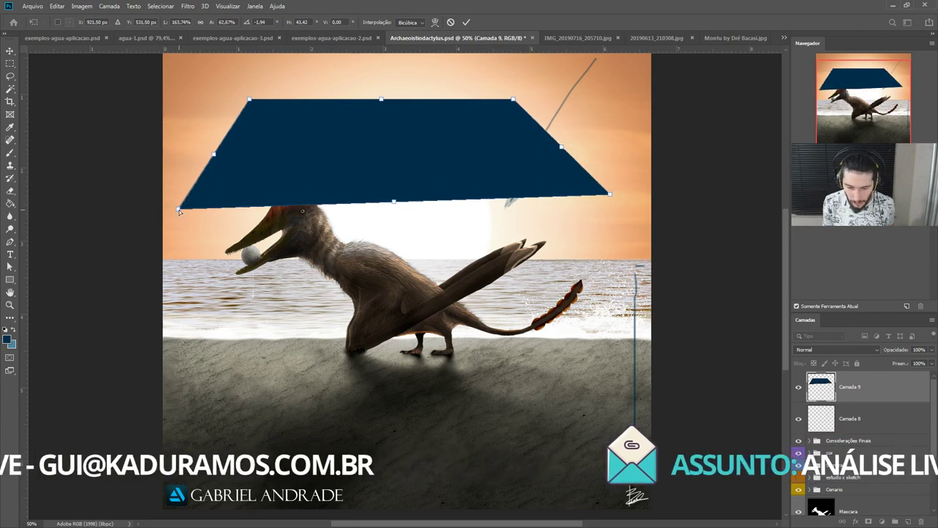
left_click_drag(170, 209, 136, 193)
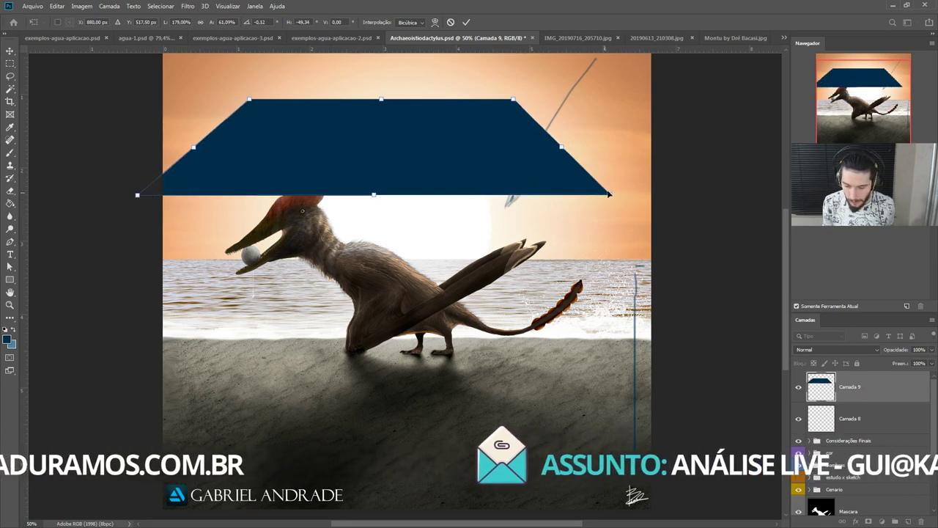
Step: Place the trapezoid over the shoreline as a flatter ground plane with its upper corners lowered, and delete its layer
left_click_drag(606, 196, 626, 362)
scroll(493, 254, "down", 1)
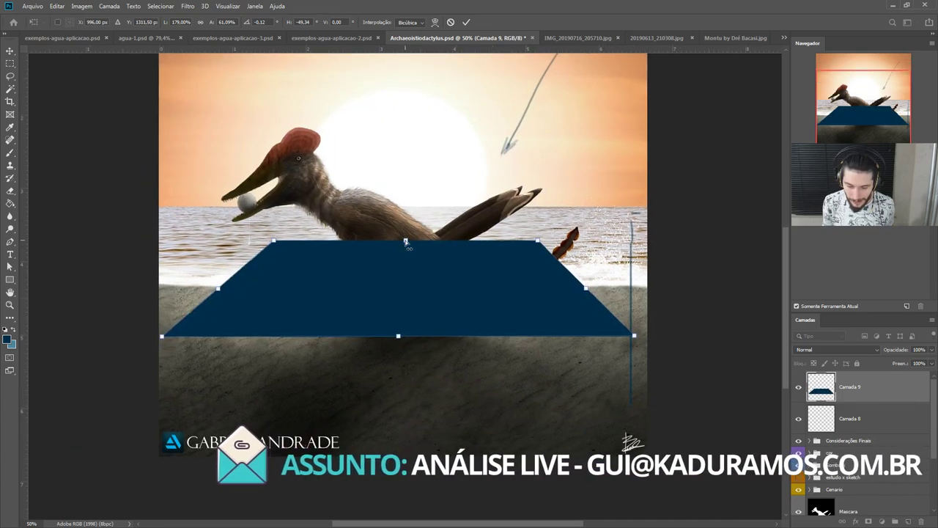
left_click_drag(274, 240, 279, 255)
left_click_drag(538, 240, 539, 253)
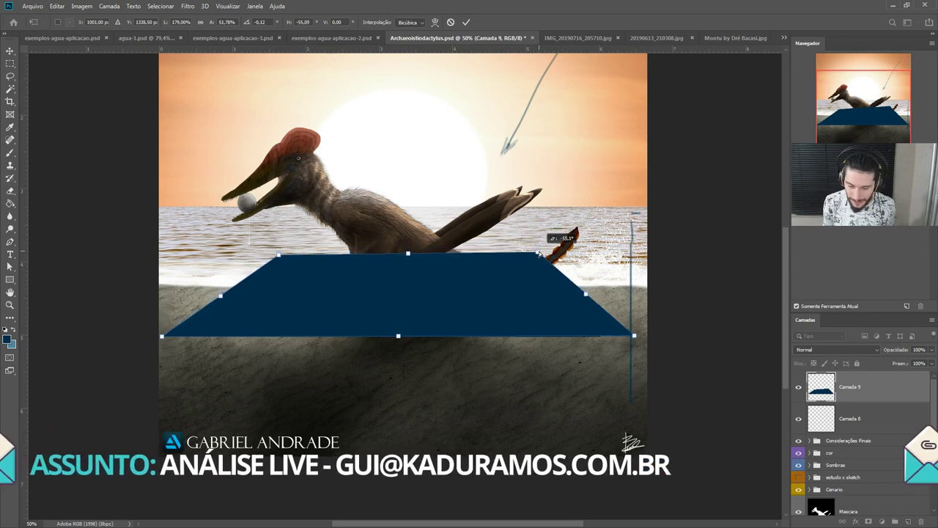
key("Return")
key("b")
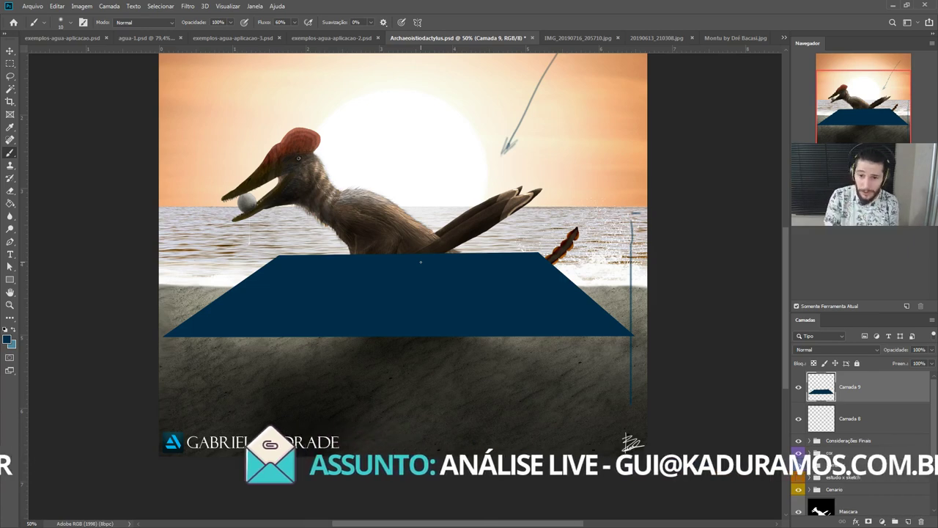
key("Delete")
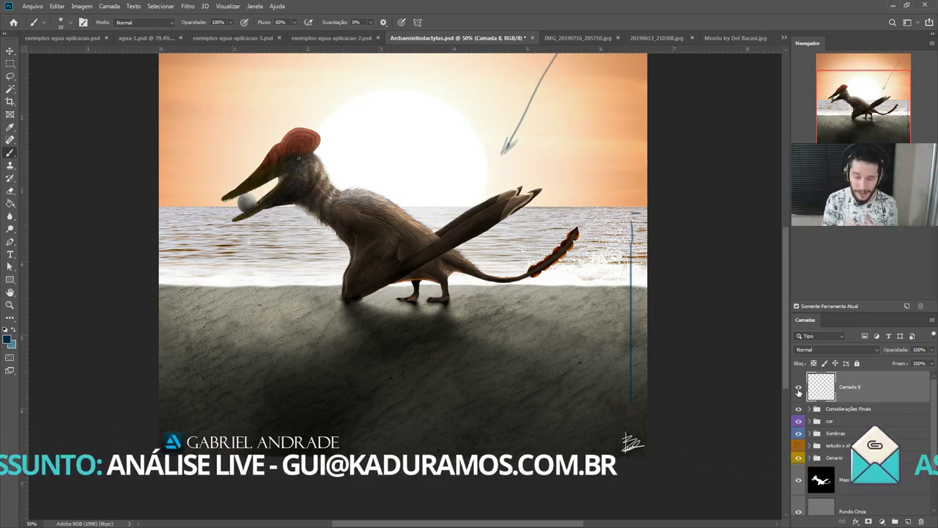
Step: Examine the creature's body, feet and ground shadow against the water and sand up close
scroll(487, 322, "up", 1)
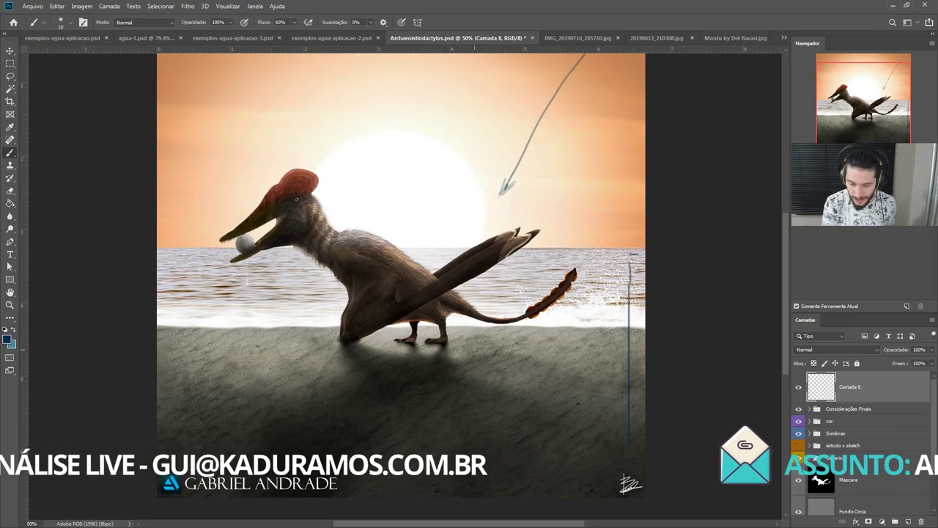
key("ctrl+minus")
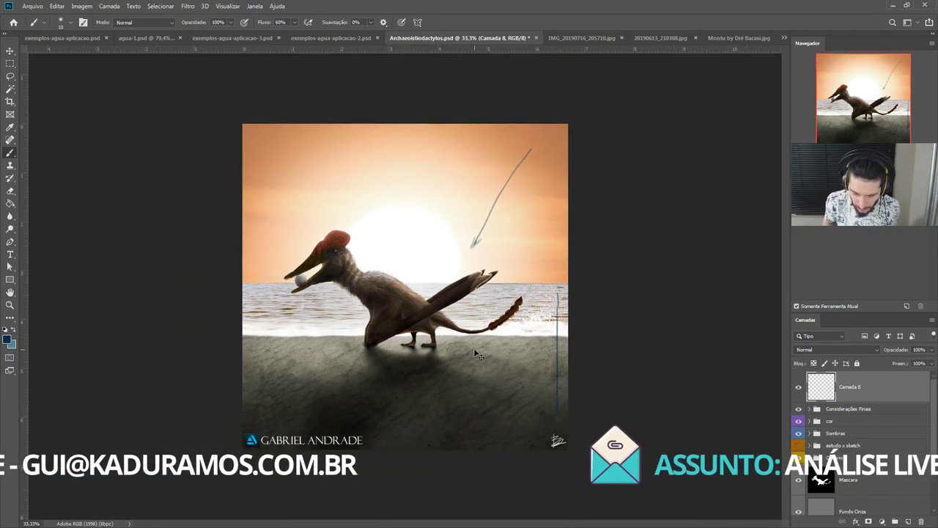
key("ctrl+plus")
key("ctrl+plus")
key("ctrl+plus")
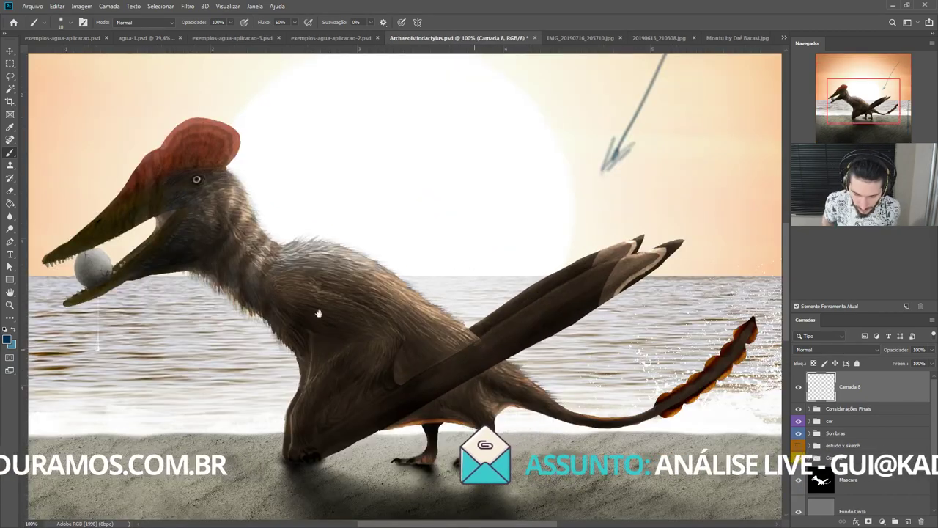
left_click_drag(319, 314, 436, 338)
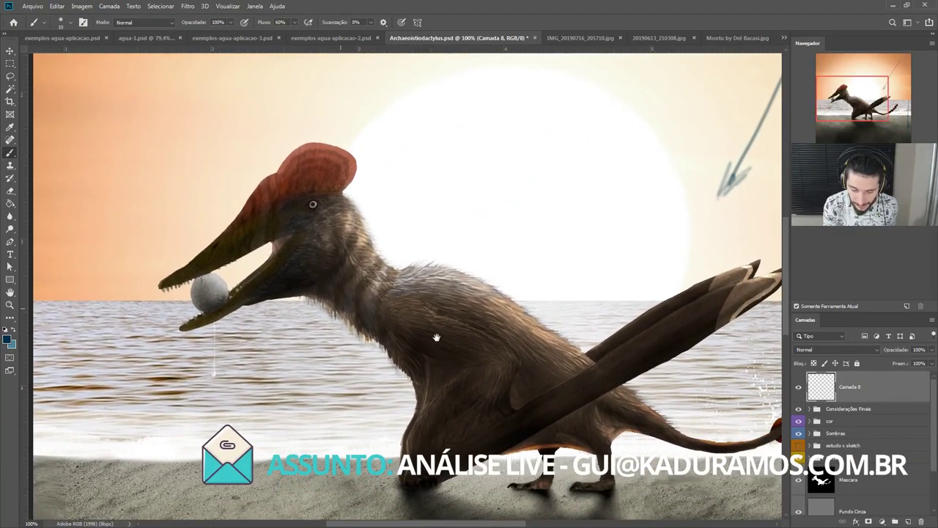
left_click_drag(515, 341, 450, 299)
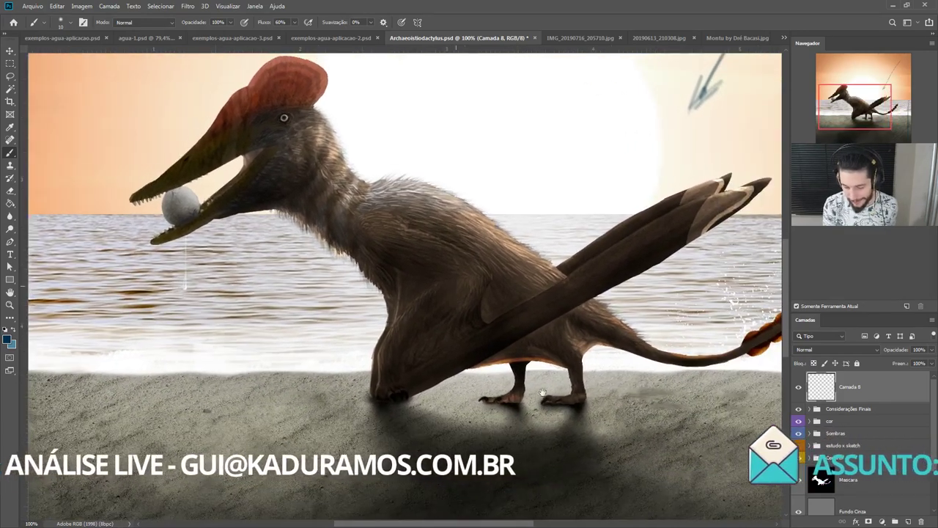
left_click_drag(543, 392, 422, 261)
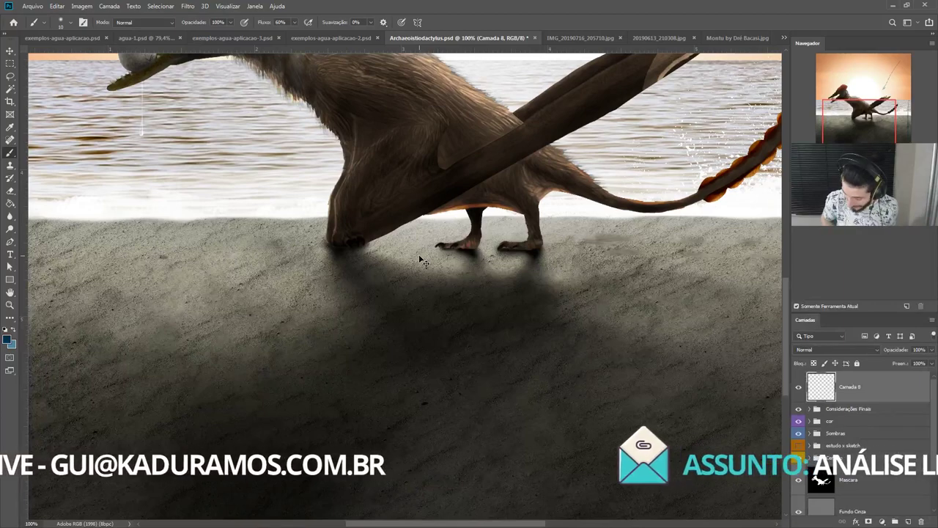
Step: Draw a horizontal blue line across the middle of the sand and undo it
key("ctrl+0")
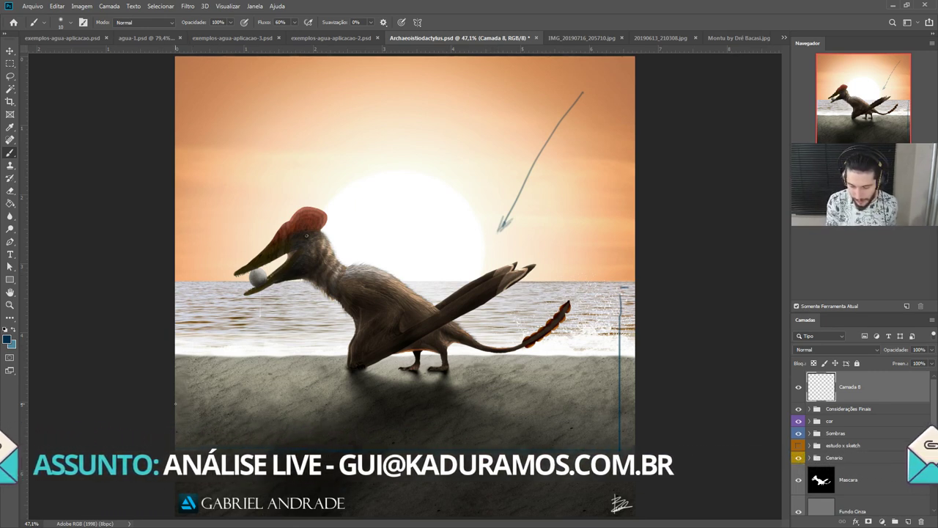
left_click_drag(190, 415, 635, 414)
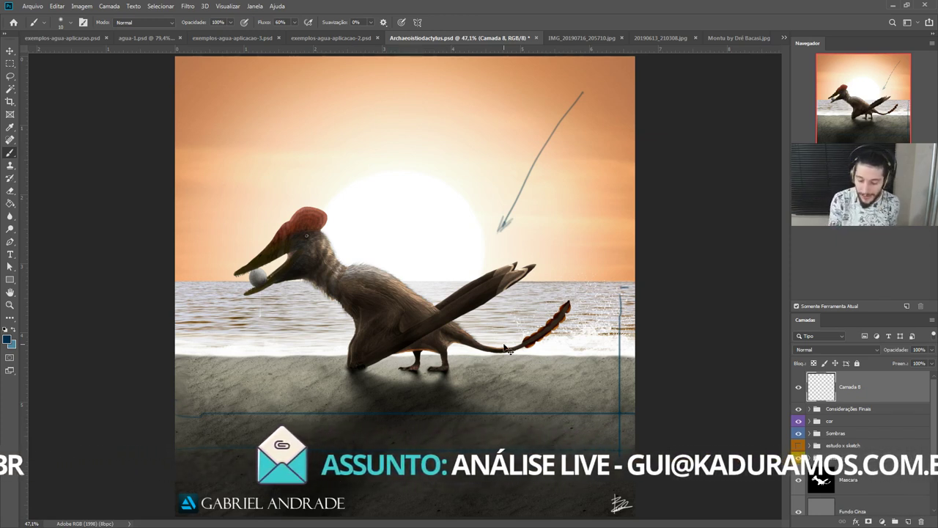
key("ctrl+z")
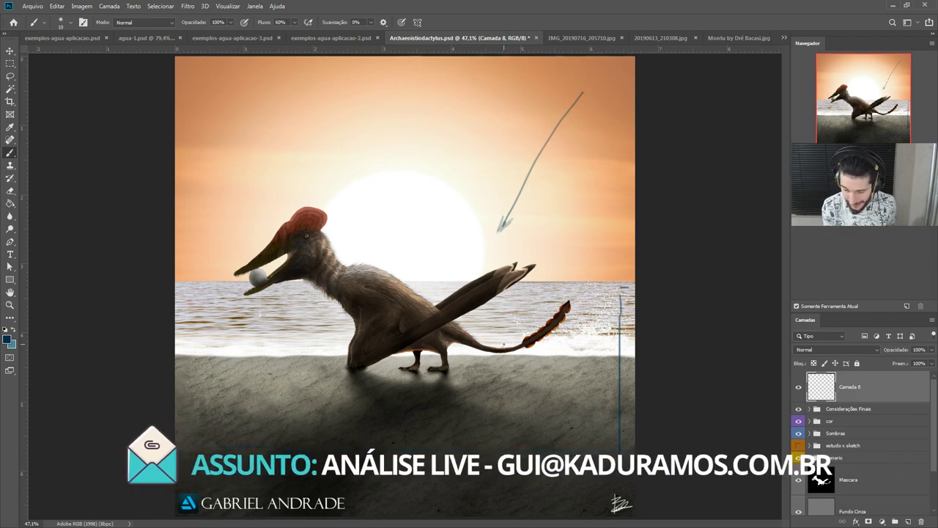
Step: Sample the white of the sun beside the creature's crest as the foreground color
scroll(504, 346, "down", 2)
scroll(504, 343, "up", 5)
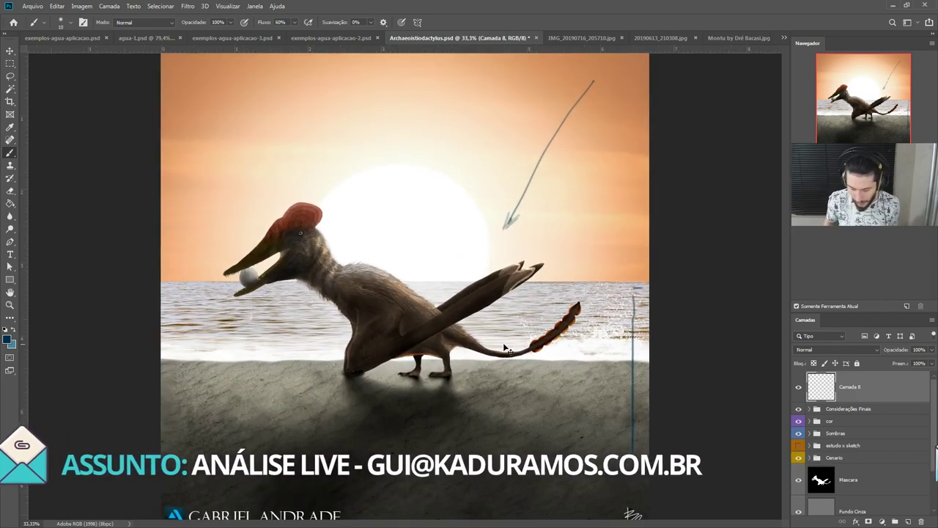
scroll(503, 343, "down", 1)
scroll(440, 370, "up", 1)
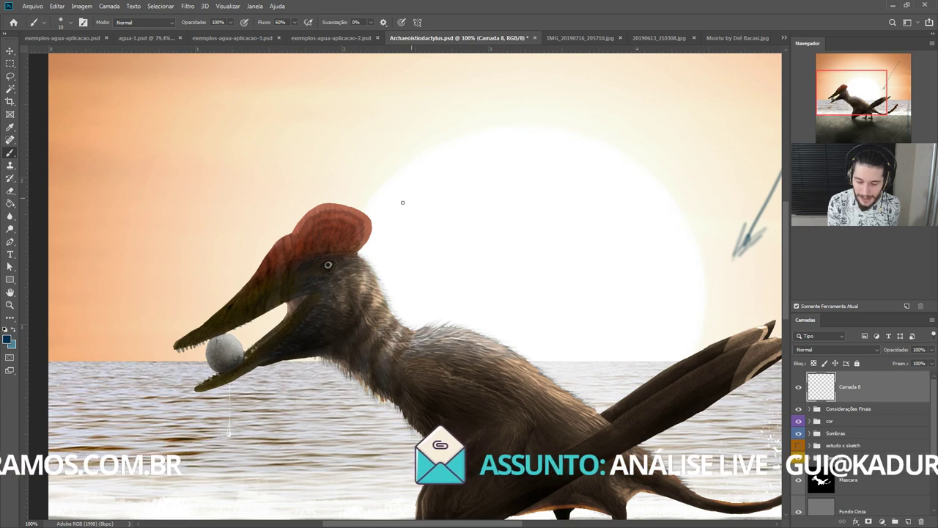
left_click(407, 229, "alt")
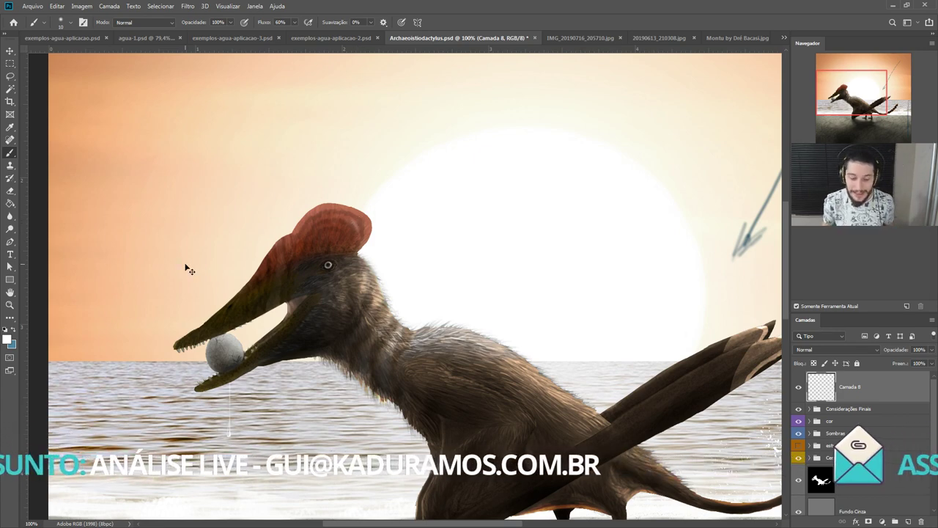
Step: Examine the creature's head, crest, open beak and the egg it holds up close
key("ctrl+minus")
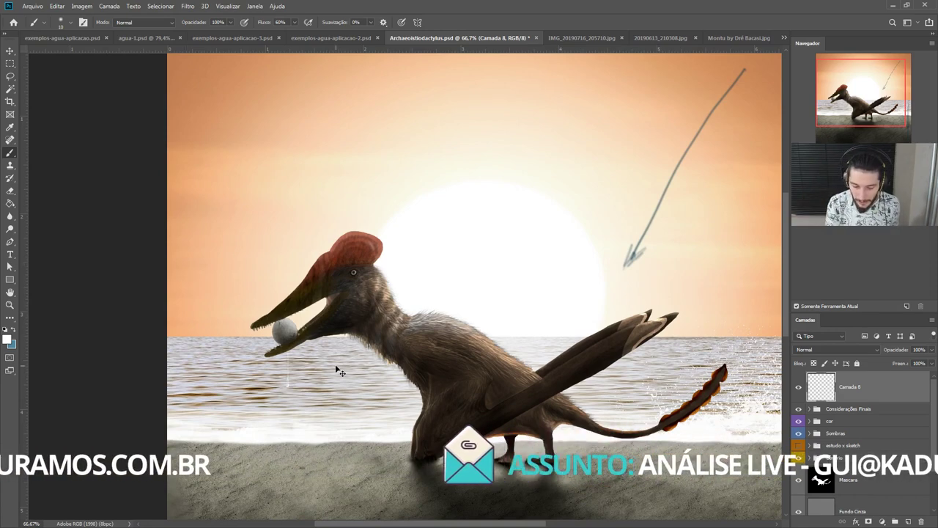
key("ctrl+plus")
key("ctrl+plus")
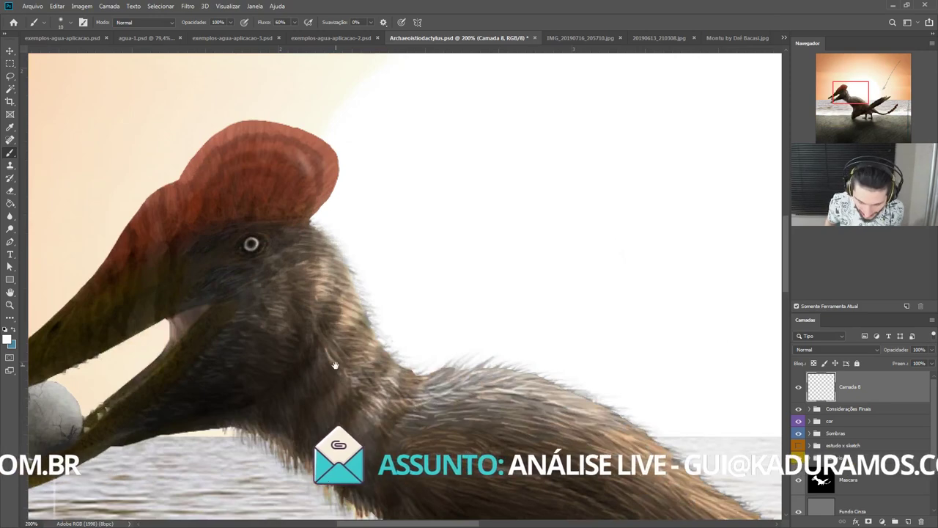
left_click_drag(336, 369, 439, 360)
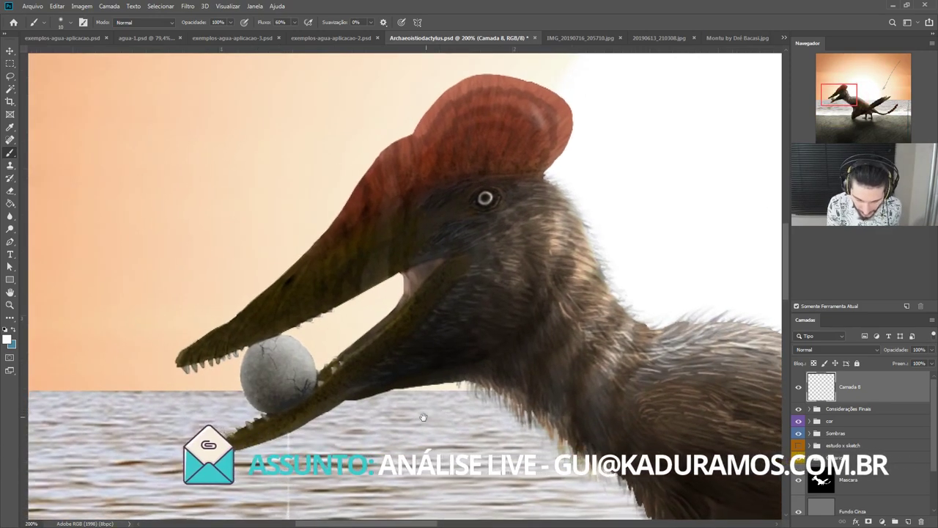
left_click_drag(458, 394, 433, 402)
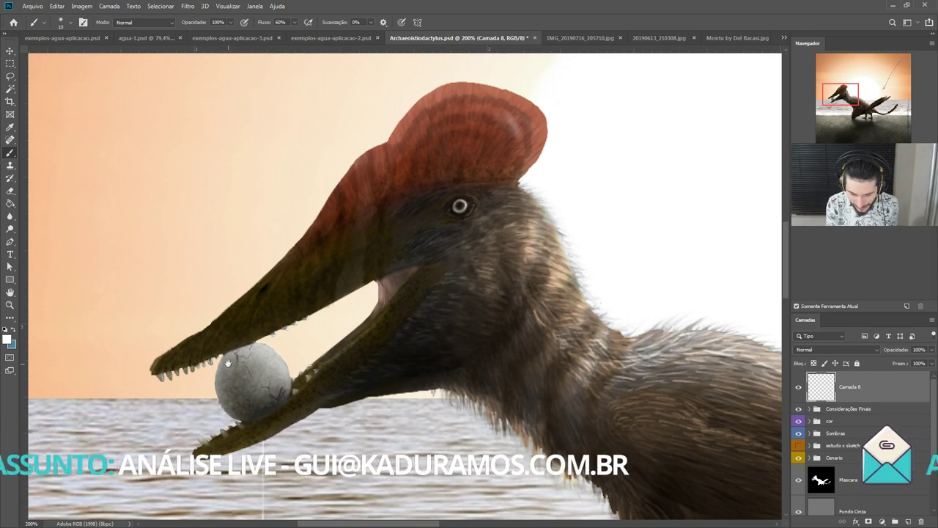
left_click_drag(228, 363, 273, 363)
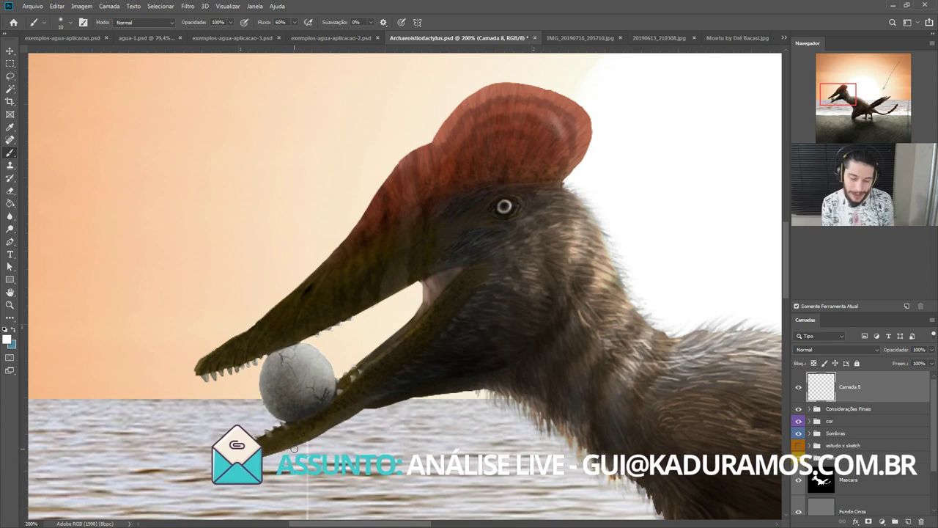
Step: Try freehand lasso selections of the sky along the upper beak's edge, and deselect them
key("l")
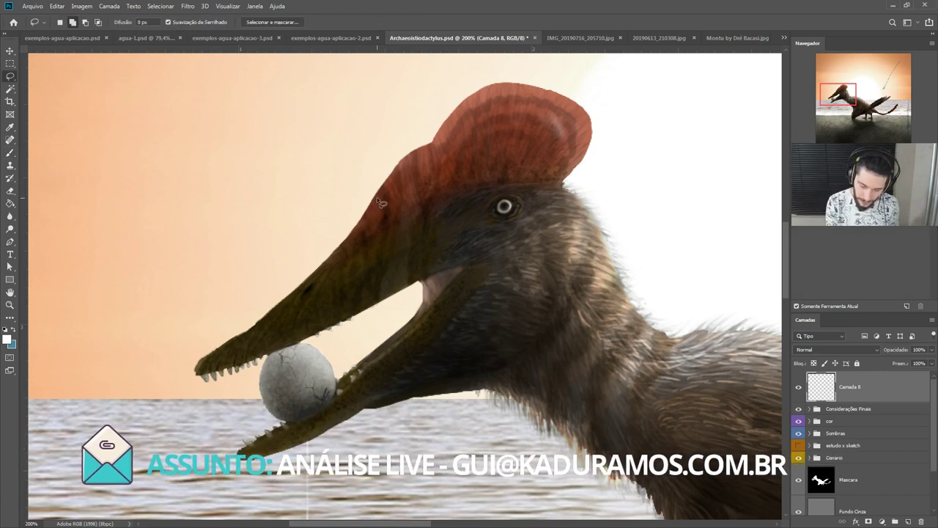
mouse_move(377, 174)
left_mouse_down()
mouse_move(345, 252)
mouse_move(200, 367)
mouse_move(184, 332)
mouse_move(292, 252)
left_mouse_up()
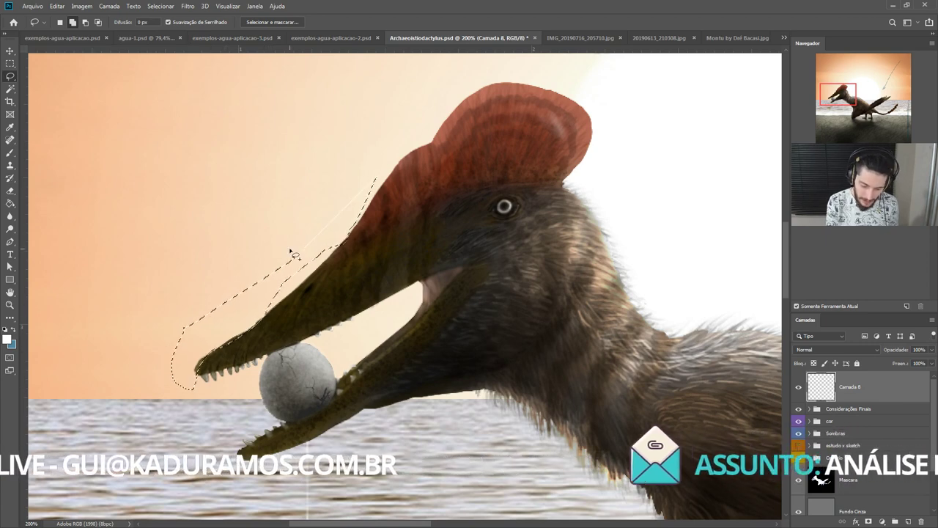
key("Escape")
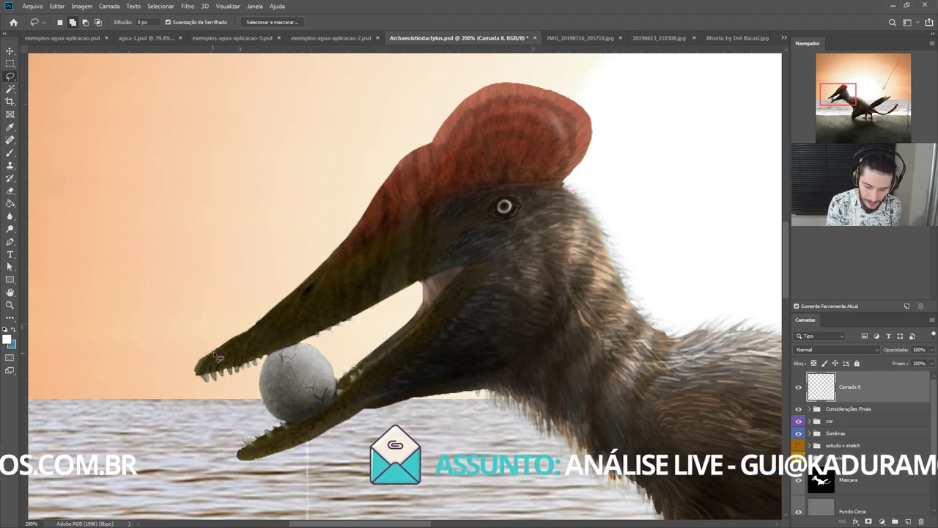
mouse_move(349, 230)
left_mouse_down()
mouse_move(341, 253)
mouse_move(301, 270)
left_mouse_up()
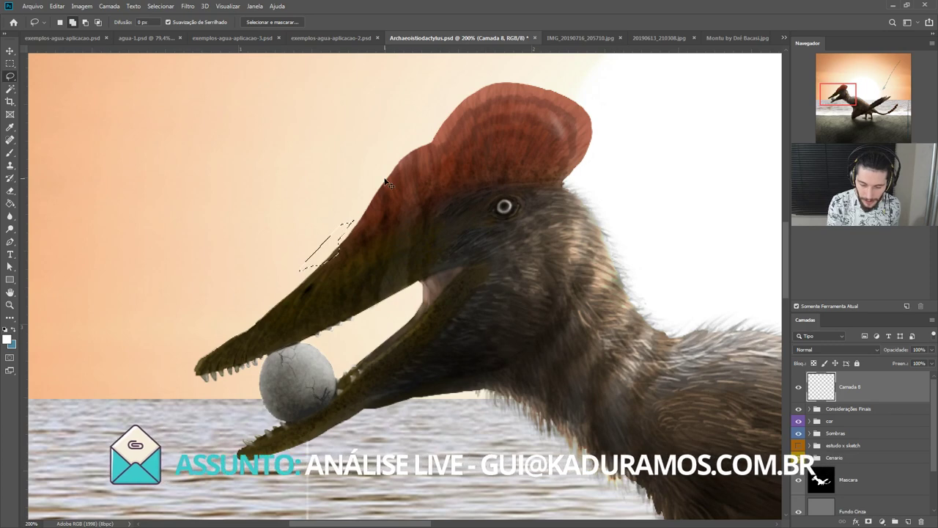
key("ctrl+d")
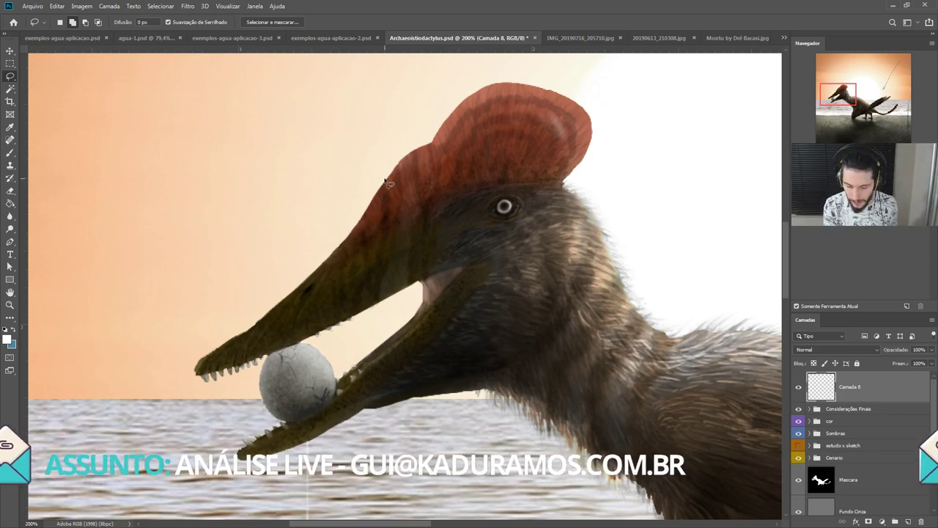
Step: Review the whole composition of the creature against the sun, water and sand
left_click_drag(595, 408, 516, 394)
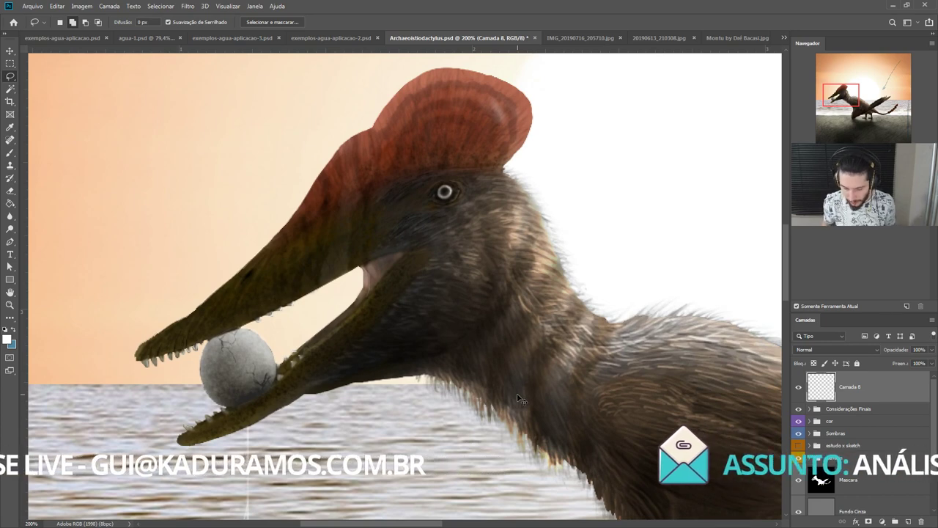
key("ctrl+minus")
key("ctrl+minus")
key("ctrl+minus")
key("ctrl+minus")
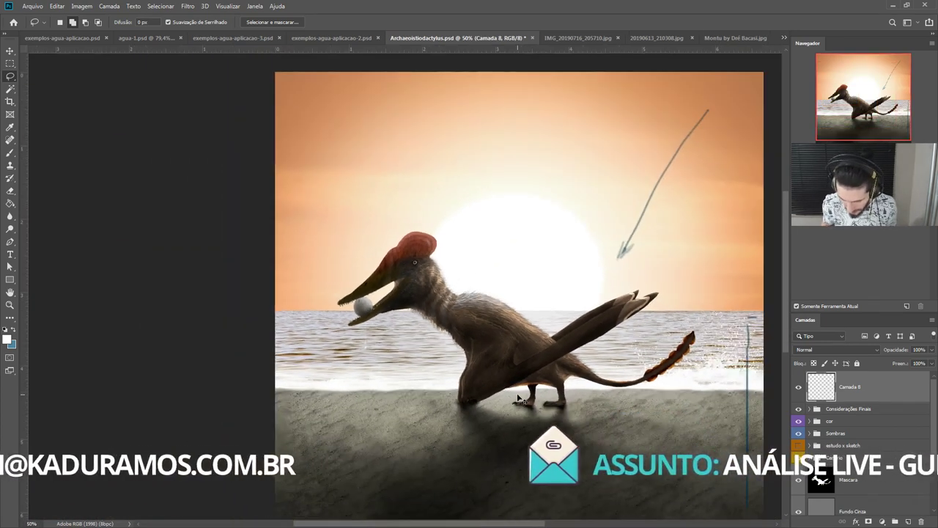
left_click_drag(518, 398, 495, 379)
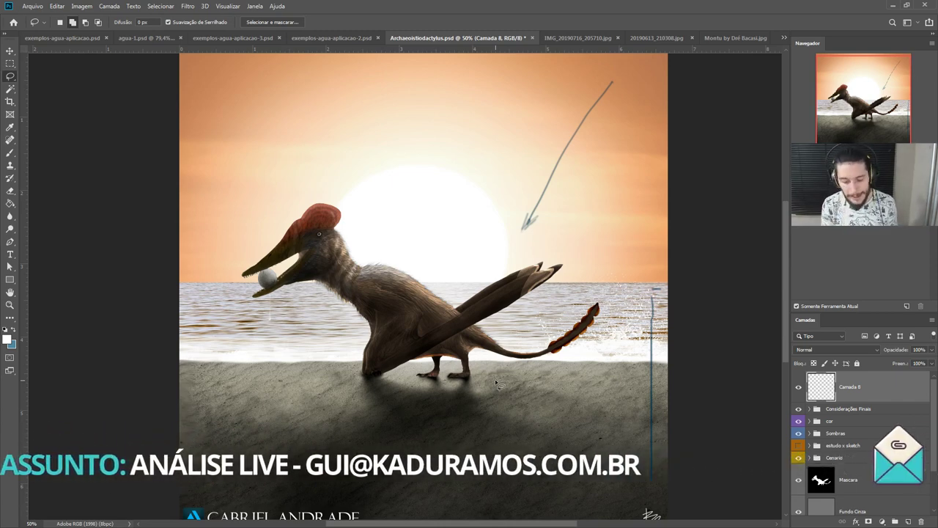
key("ctrl+minus")
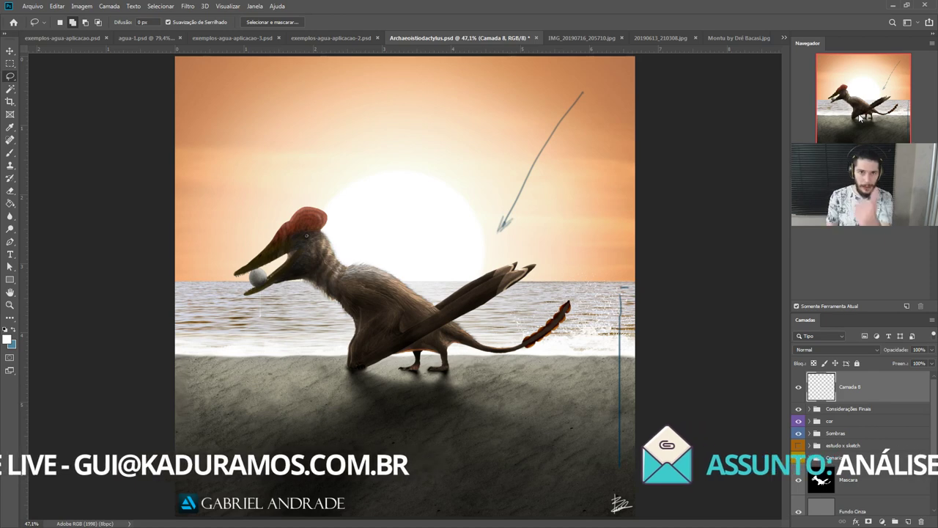
Step: In the mermaid drawing IMG_20190716_205710.jpg, add a new layer and set a bright blue brush color
left_click(565, 37)
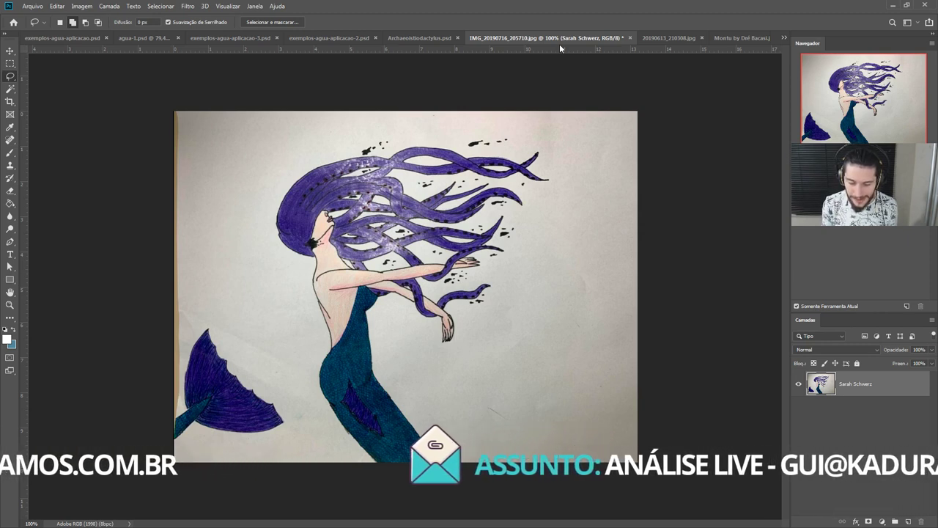
left_click(908, 521)
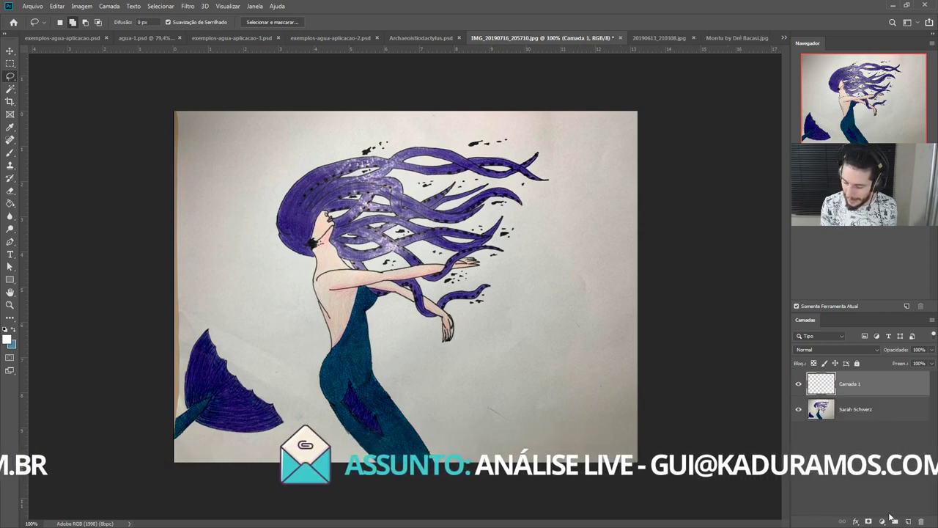
key("b")
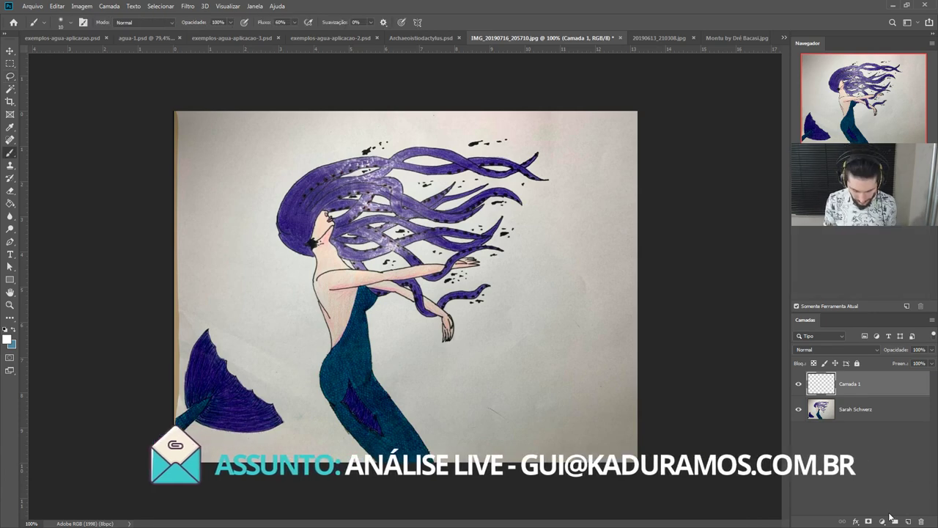
left_click(15, 329)
left_click(7, 337)
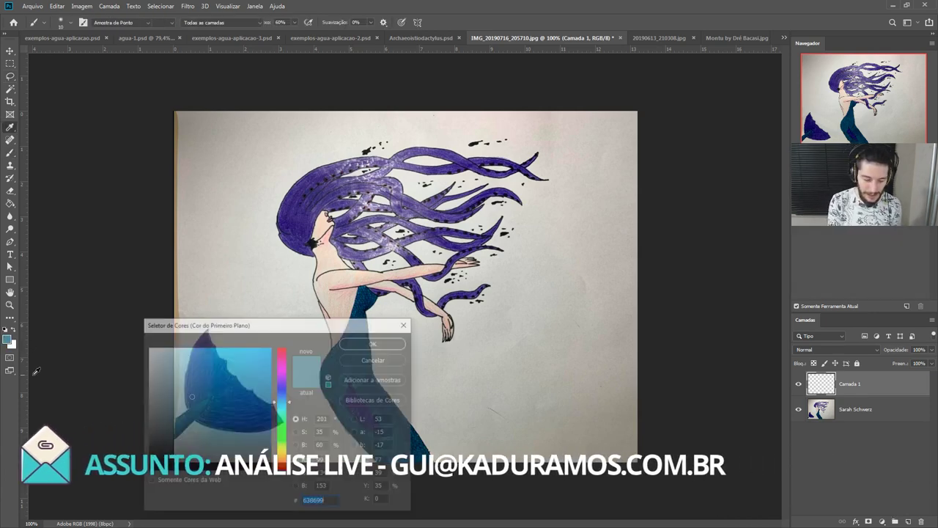
left_click_drag(376, 380, 376, 324)
left_click(374, 343)
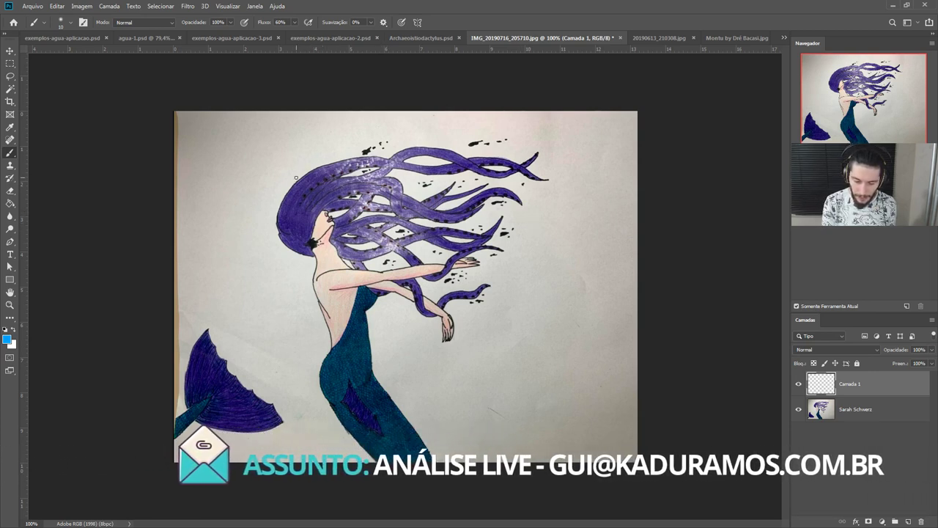
Step: Sketch blue flow lines following the mermaid's head, back and tail, plus strokes beside her lower hand and the tail's front
mouse_move(278, 176)
left_mouse_down()
mouse_move(257, 222)
mouse_move(288, 275)
mouse_move(298, 345)
left_mouse_up()
key("ctrl+z")
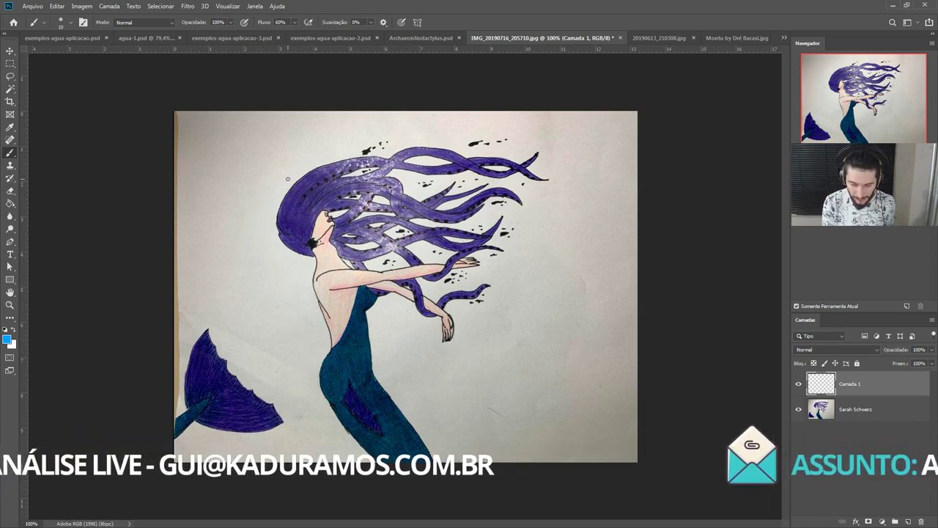
mouse_move(286, 180)
left_mouse_down()
mouse_move(266, 214)
mouse_move(276, 265)
mouse_move(309, 312)
mouse_move(308, 399)
mouse_move(320, 432)
left_mouse_up()
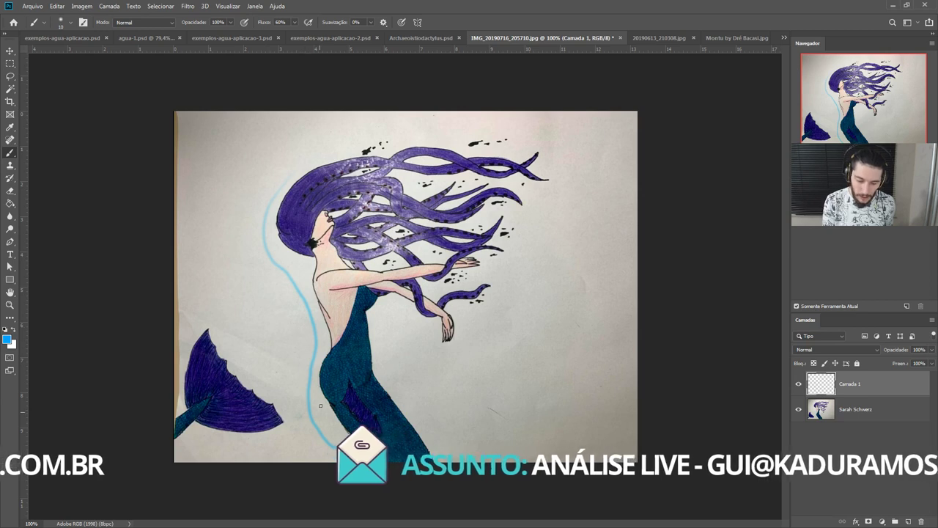
left_click_drag(467, 373, 442, 315)
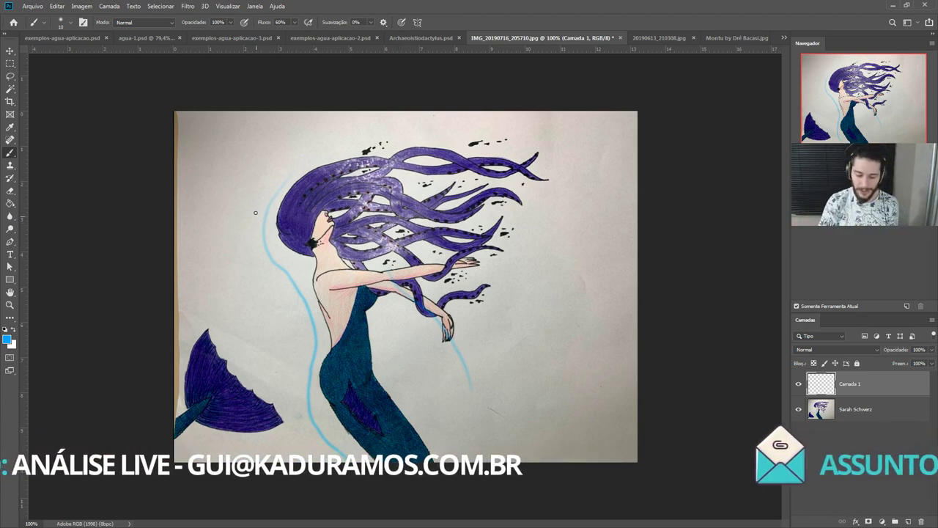
left_click_drag(275, 293, 326, 512)
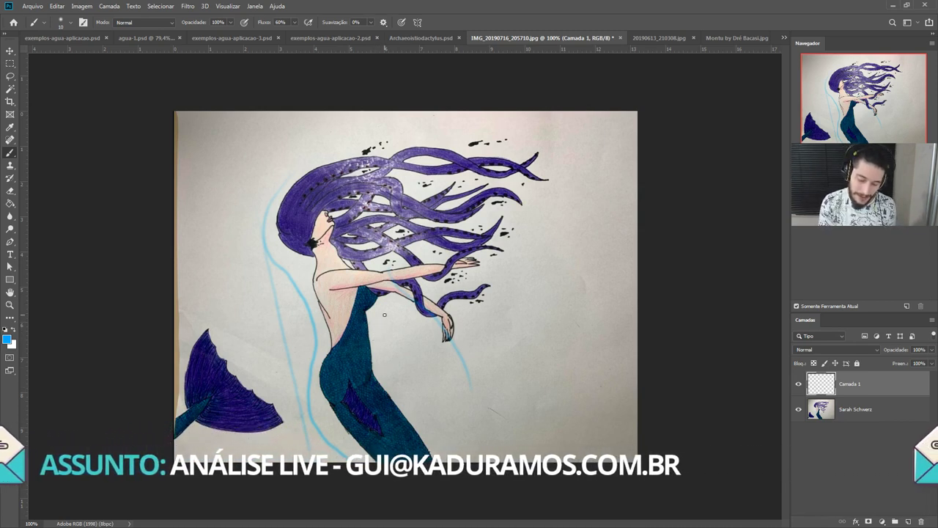
mouse_move(384, 314)
left_mouse_down()
mouse_move(380, 372)
mouse_move(406, 403)
left_mouse_up()
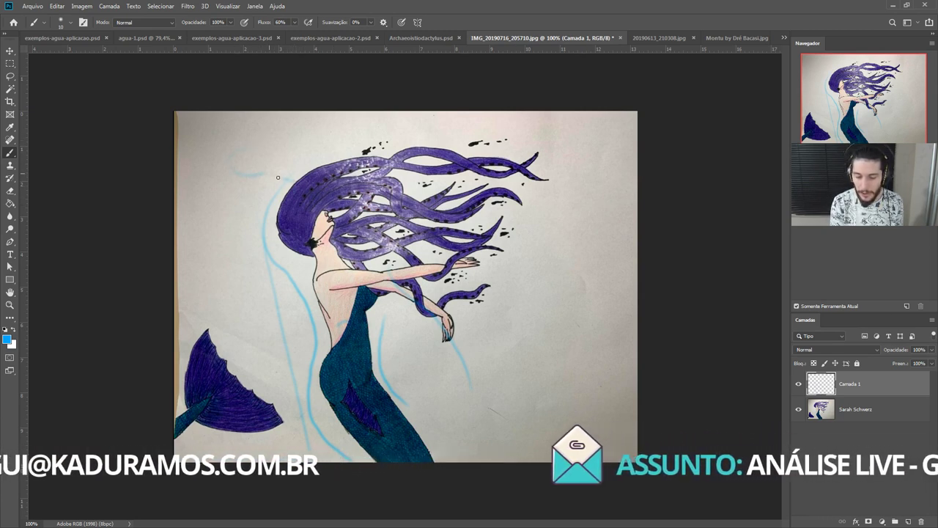
Step: Sketch wavy blue water currents above the mermaid's head, across the hair tips and through the empty area in front of her
left_click_drag(278, 177, 285, 192)
mouse_move(387, 116)
left_mouse_down()
mouse_move(372, 135)
mouse_move(239, 171)
left_mouse_up()
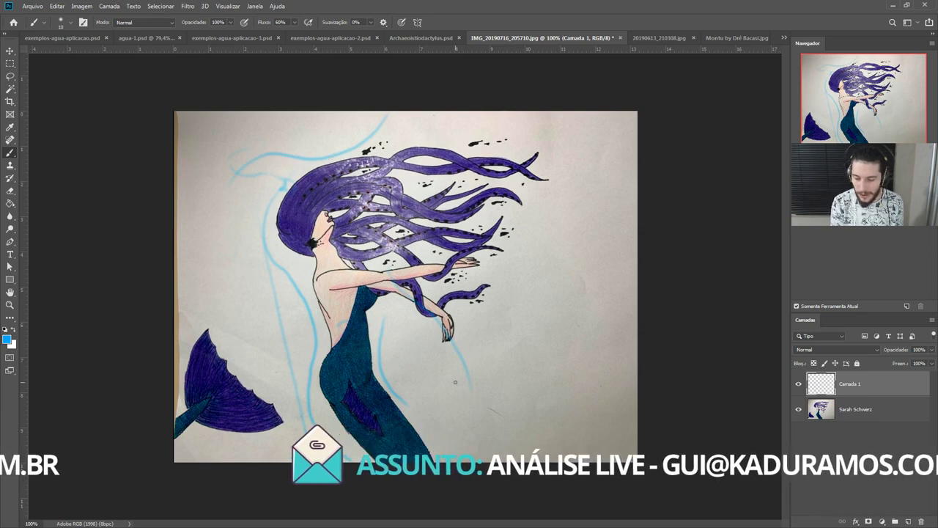
left_click_drag(510, 367, 605, 405)
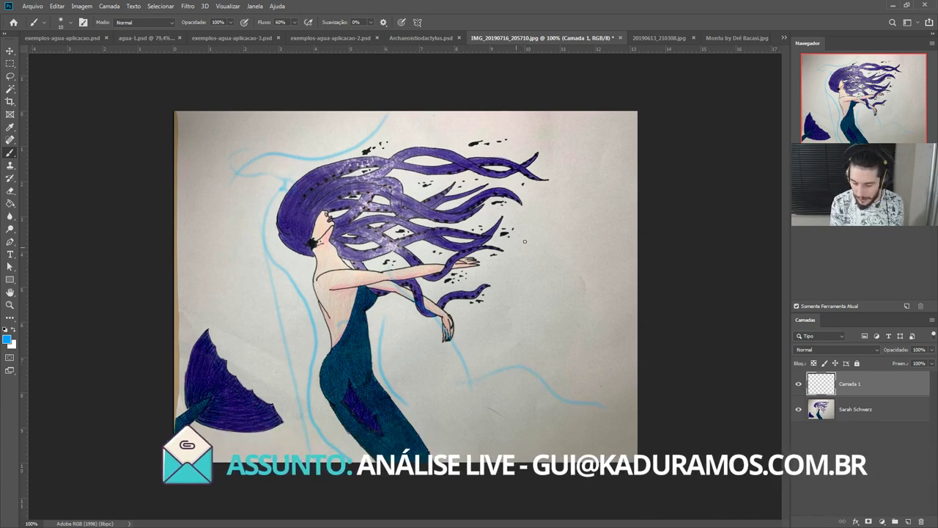
left_click_drag(605, 168, 450, 143)
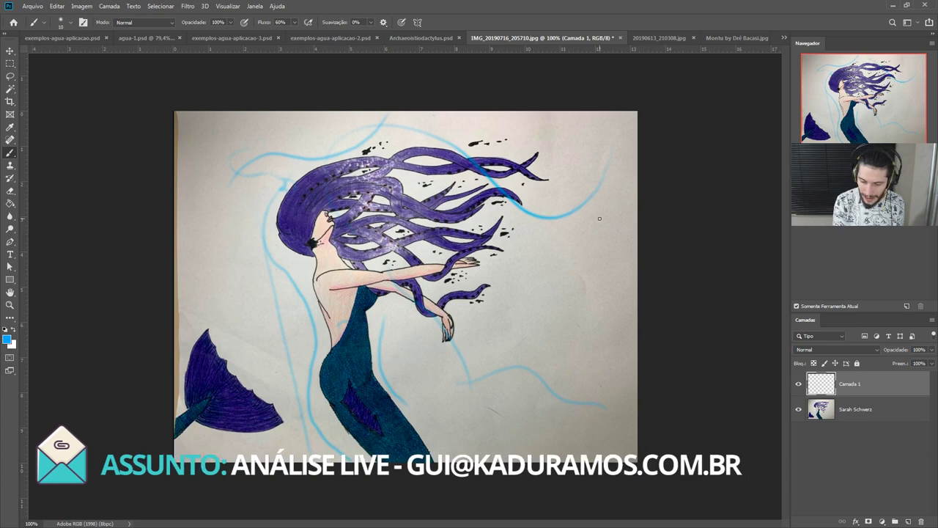
mouse_move(601, 233)
left_mouse_down()
mouse_move(480, 290)
mouse_move(597, 334)
mouse_move(607, 352)
left_mouse_up()
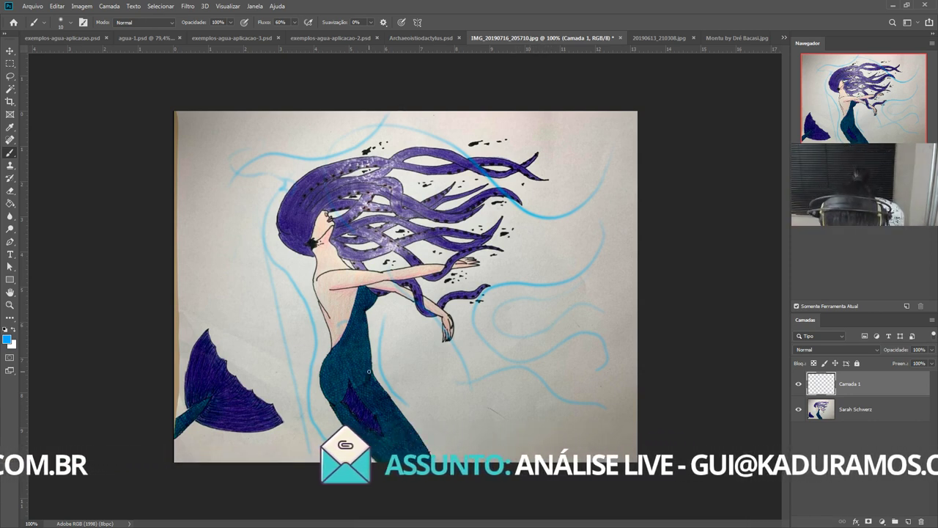
Step: Hide the layer with the blue flow lines and add a new empty layer above it, undoing a test stroke across the tail
scroll(369, 372, "up", 3)
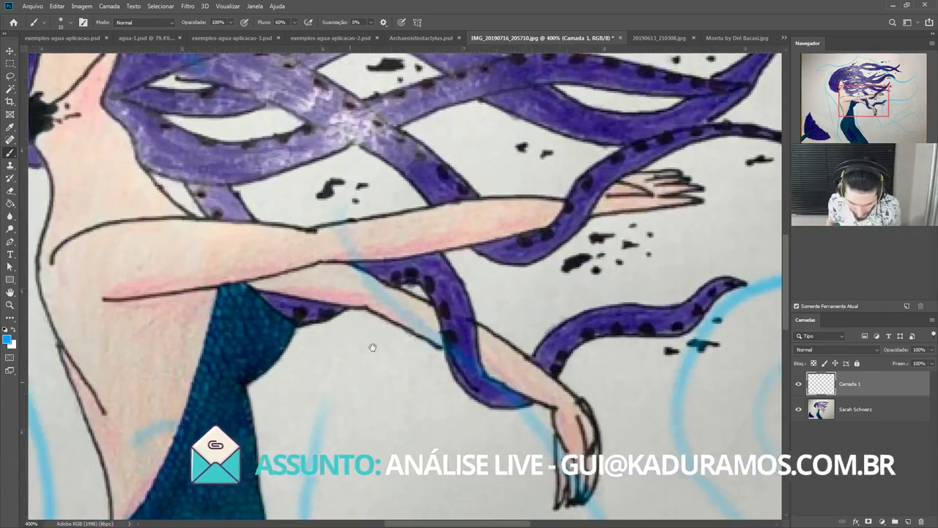
left_click_drag(368, 371, 454, 184)
scroll(454, 184, "down", 5)
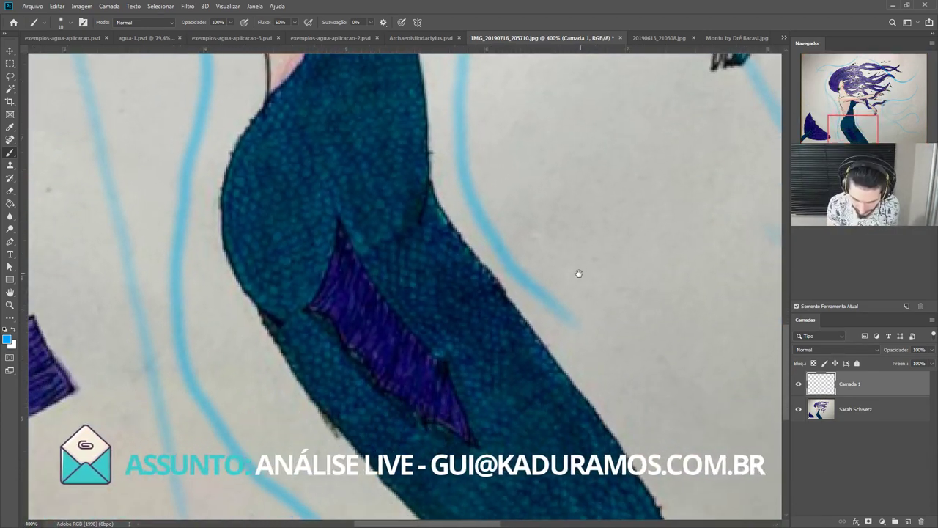
scroll(558, 281, "down", 4)
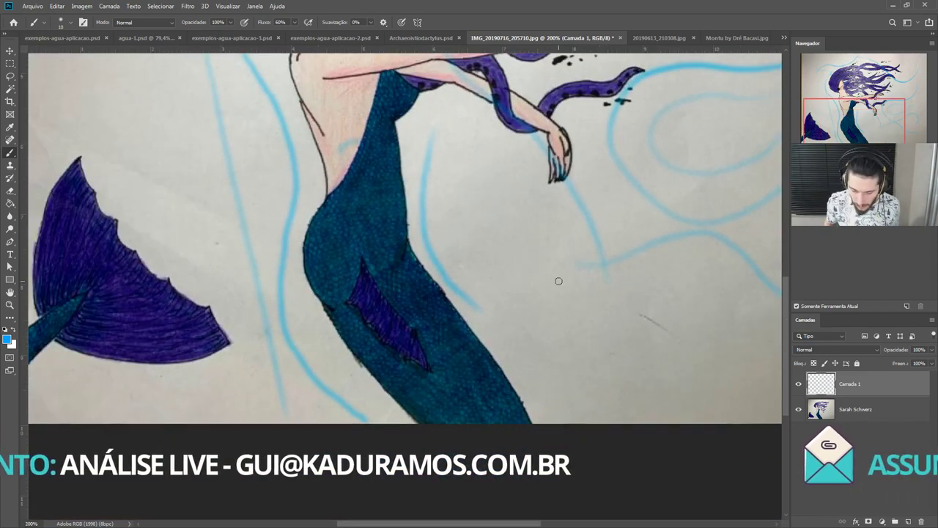
left_click(798, 384)
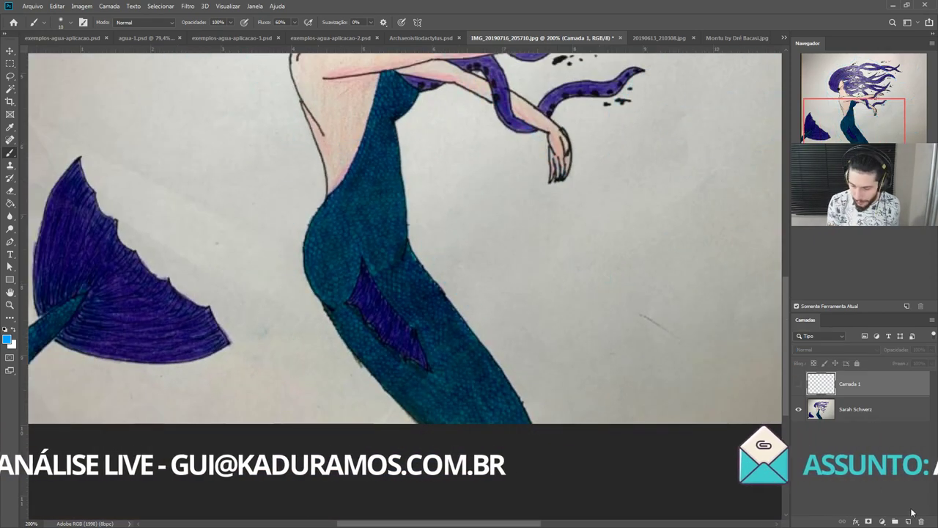
key("ctrl+shift+alt+n")
left_click_drag(415, 325, 535, 334)
key("ctrl+z")
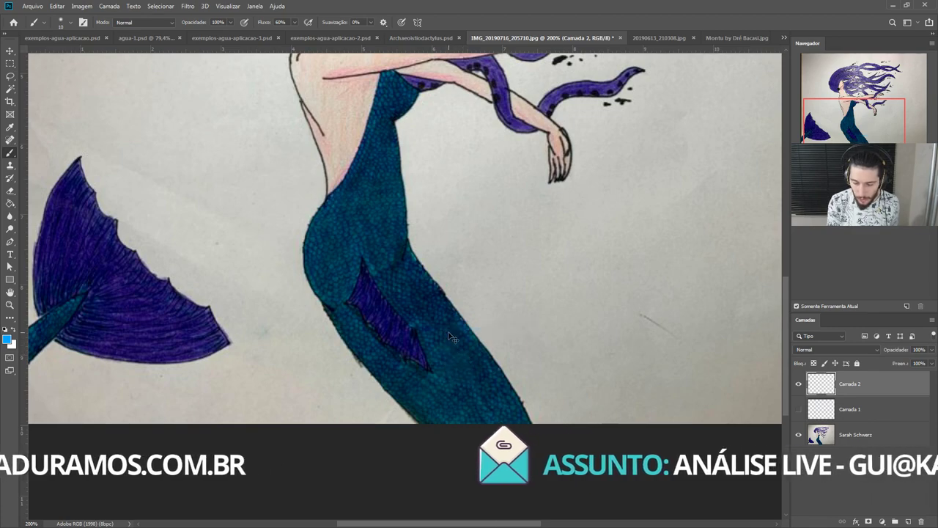
Step: Try a soft yellow as the brush color for the mermaid's tail
key("h")
left_click_drag(449, 337, 473, 220)
key("i")
left_click(6, 339)
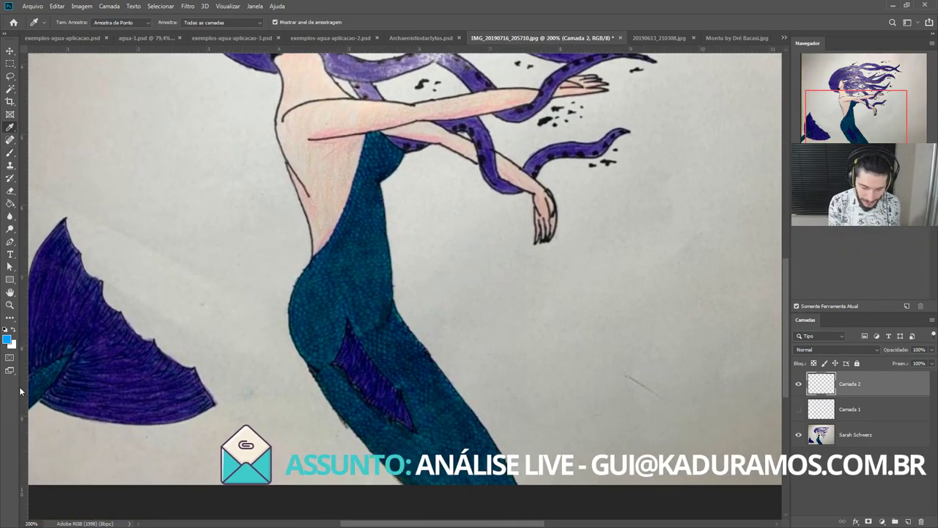
left_click(282, 452)
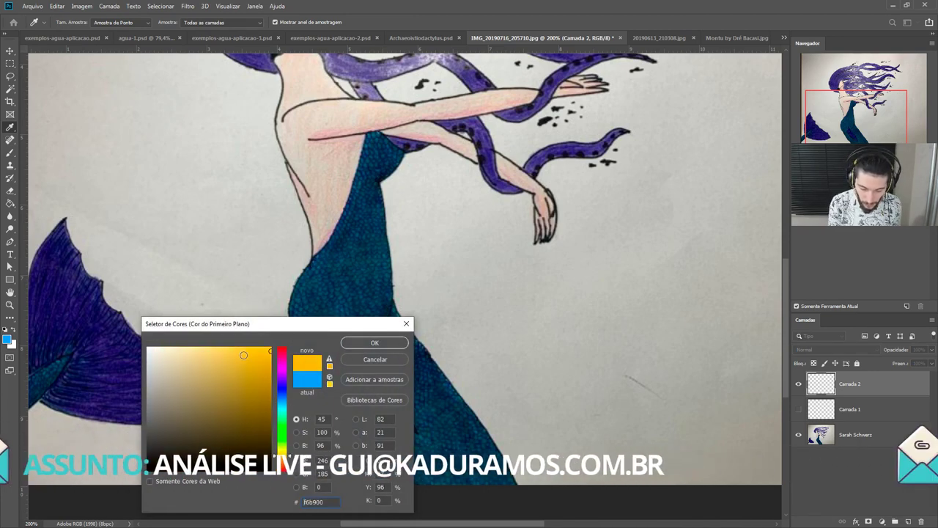
left_click(222, 355)
left_click(364, 344)
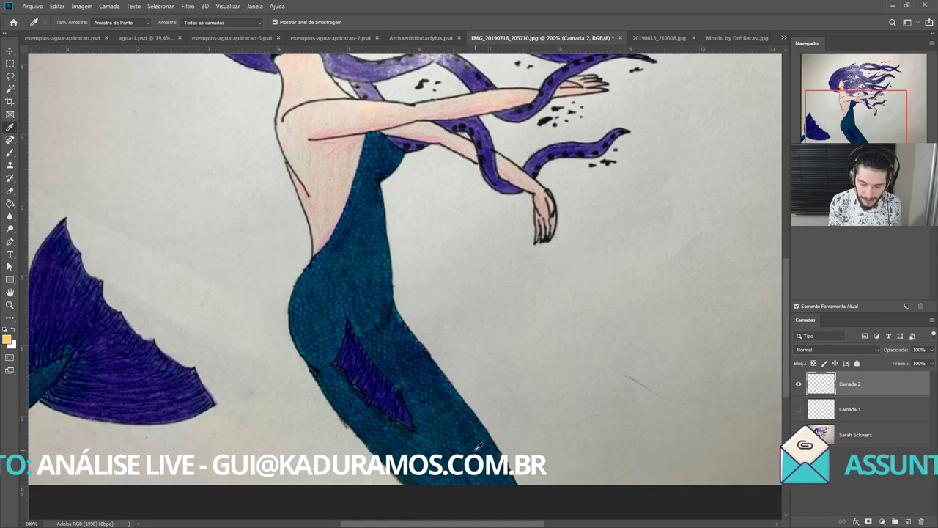
key("b")
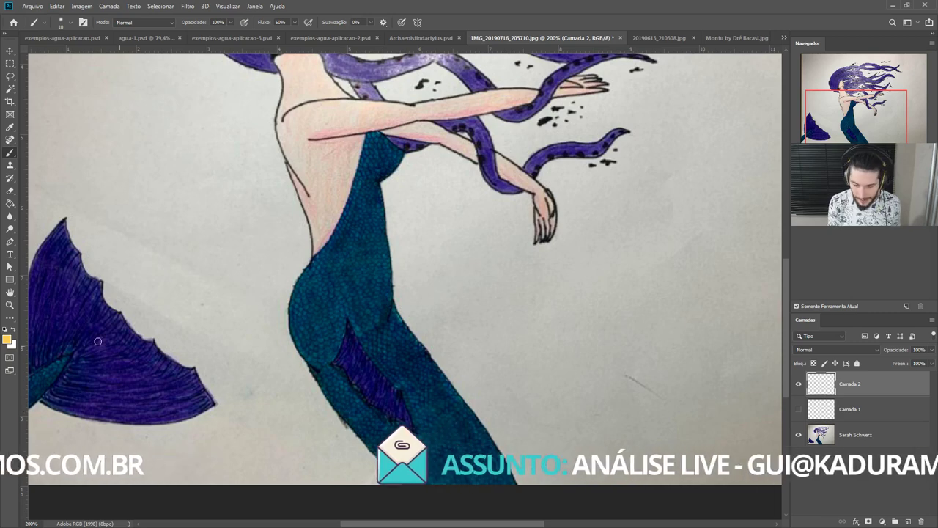
Step: Set the brush to bright cyan and paint highlight lines along the front and back of the mermaid's scaly body
left_click(8, 339)
left_click(283, 408)
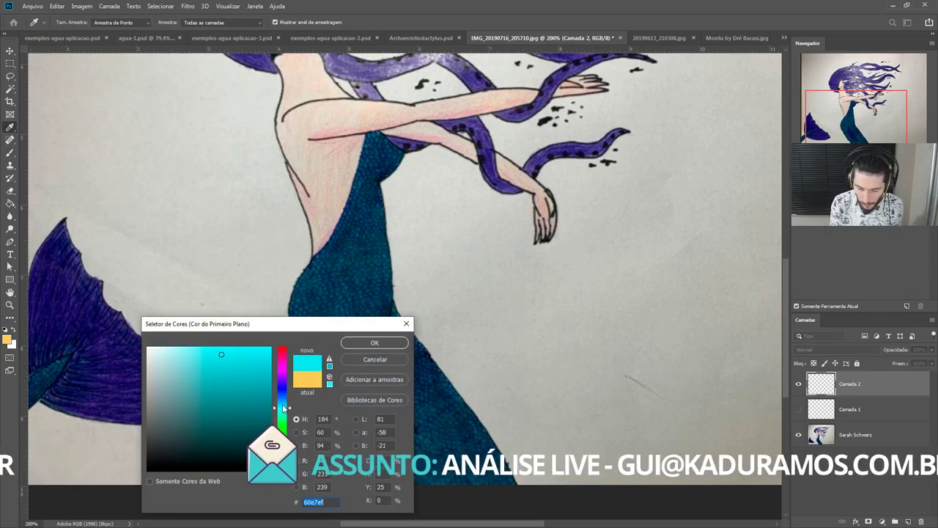
left_click(221, 355)
left_click(367, 343)
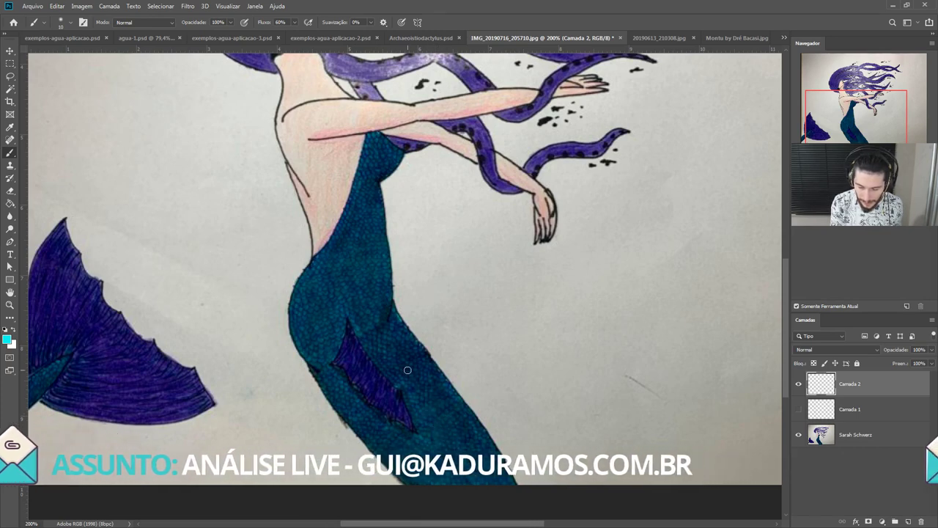
left_click_drag(469, 442, 428, 384)
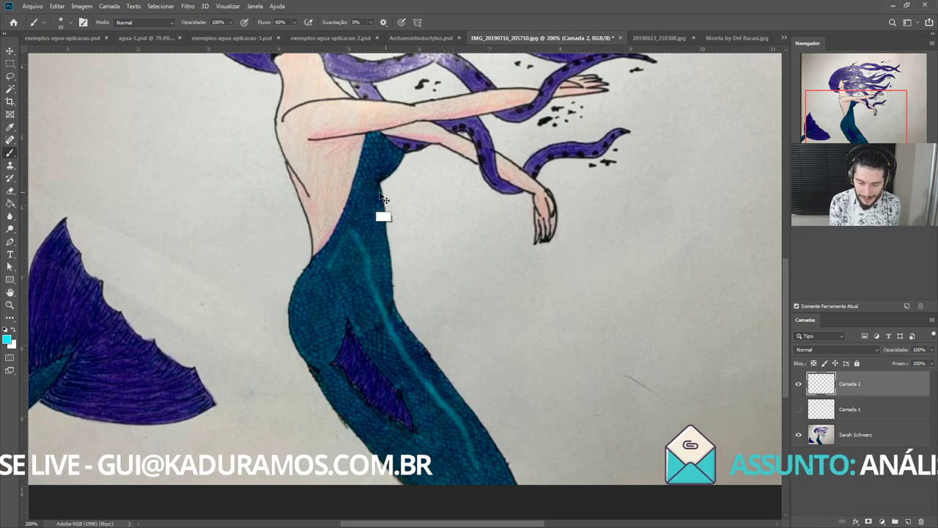
mouse_move(436, 394)
left_mouse_down()
mouse_move(369, 269)
mouse_move(353, 213)
left_mouse_up()
mouse_move(311, 249)
left_mouse_down()
mouse_move(317, 334)
mouse_move(344, 384)
left_mouse_up()
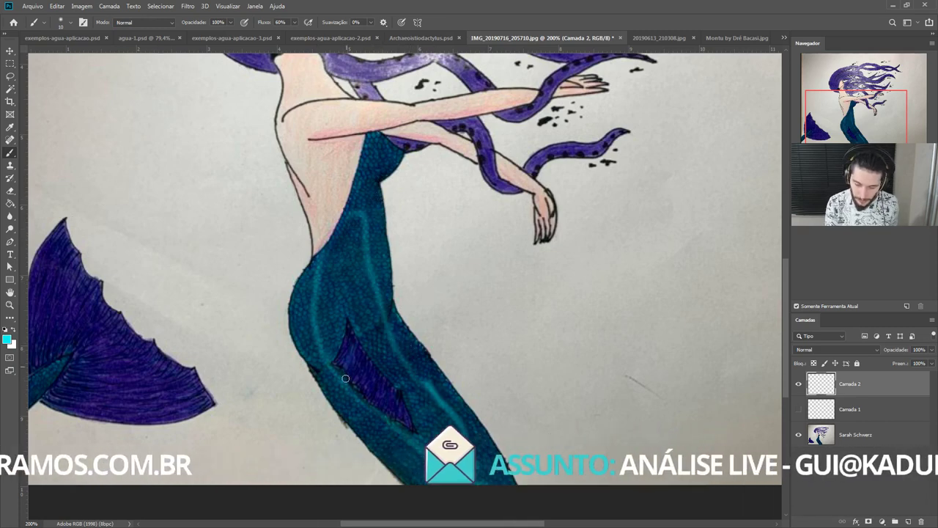
Step: Paint cyan streaks across the mermaid's purple tail fin, then hide the layer holding the cyan highlights
key("ctrl+minus")
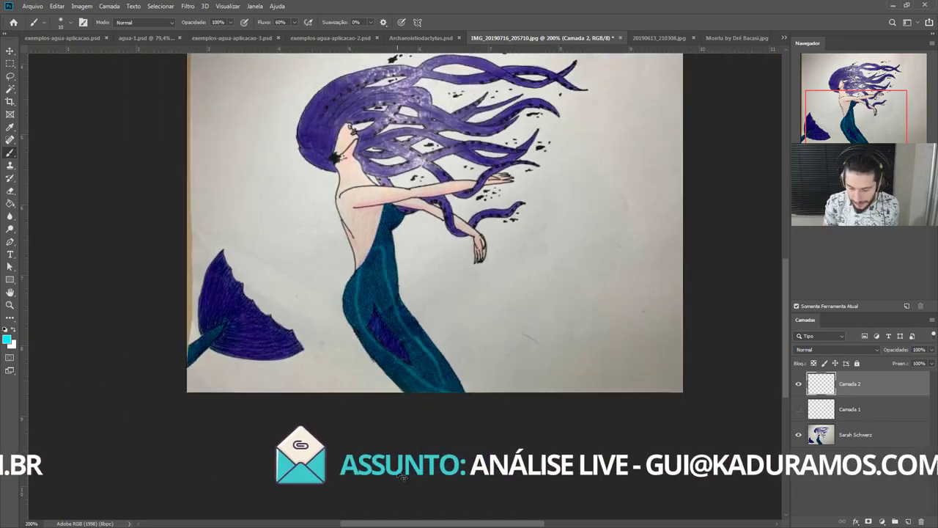
key("ctrl+plus")
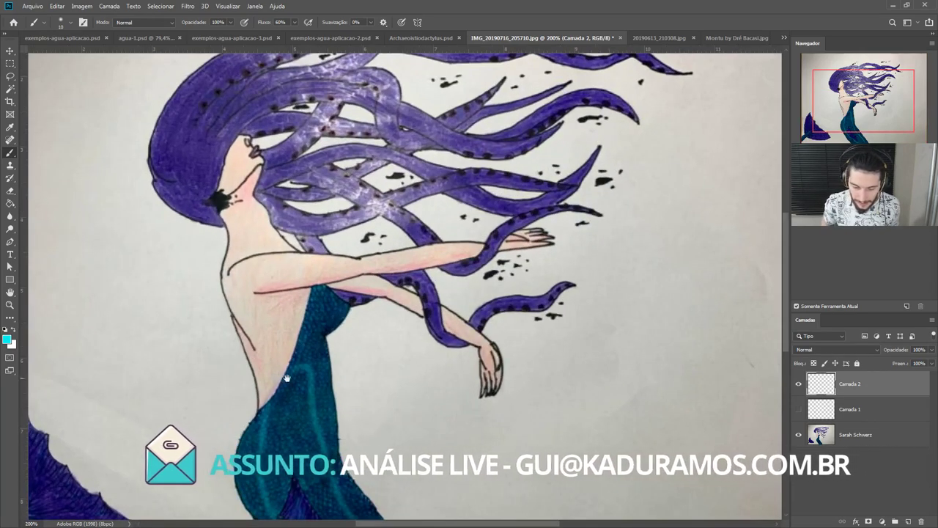
mouse_move(287, 375)
left_mouse_down()
mouse_move(466, 240)
mouse_move(456, 246)
left_mouse_up()
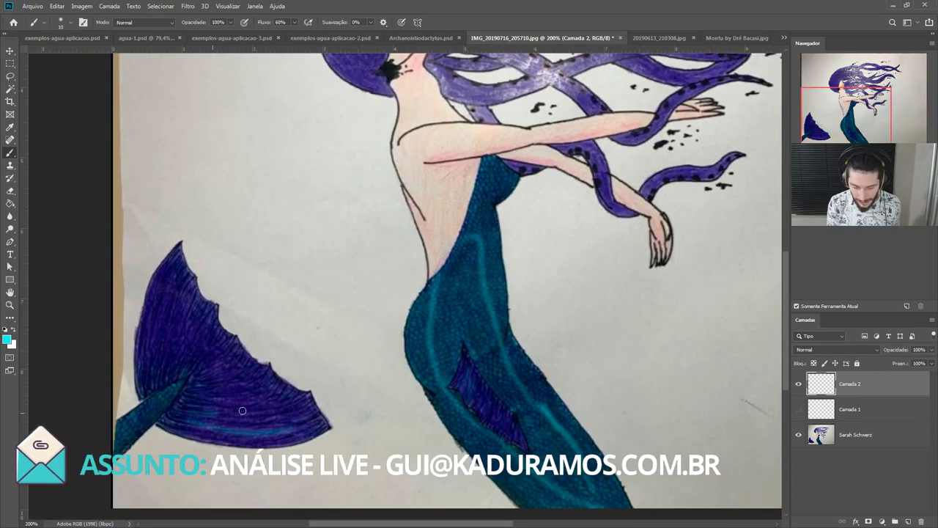
left_click_drag(219, 381, 209, 337)
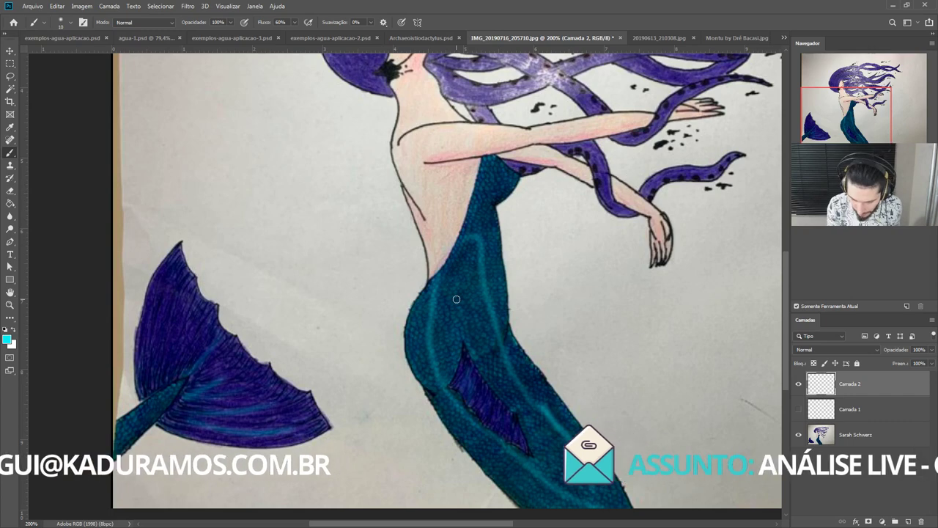
key("ctrl+minus")
key("ctrl+minus")
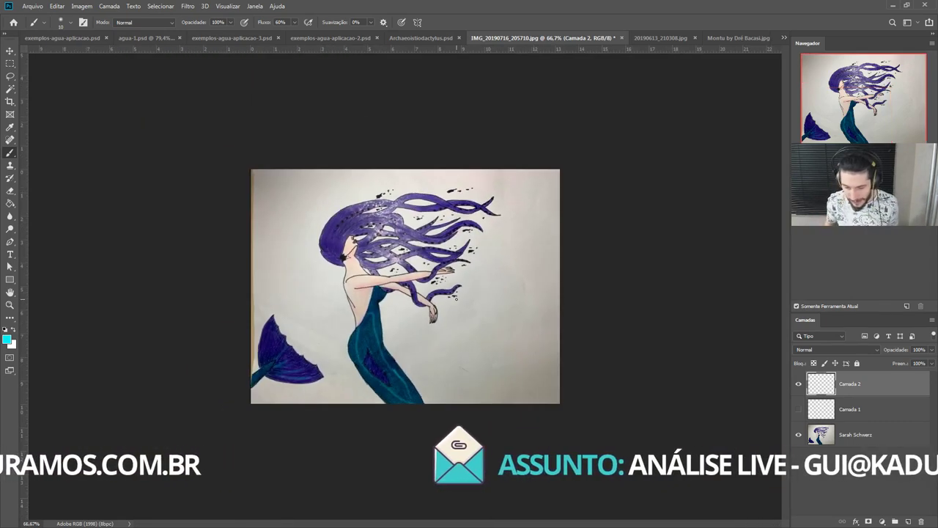
left_click(798, 384)
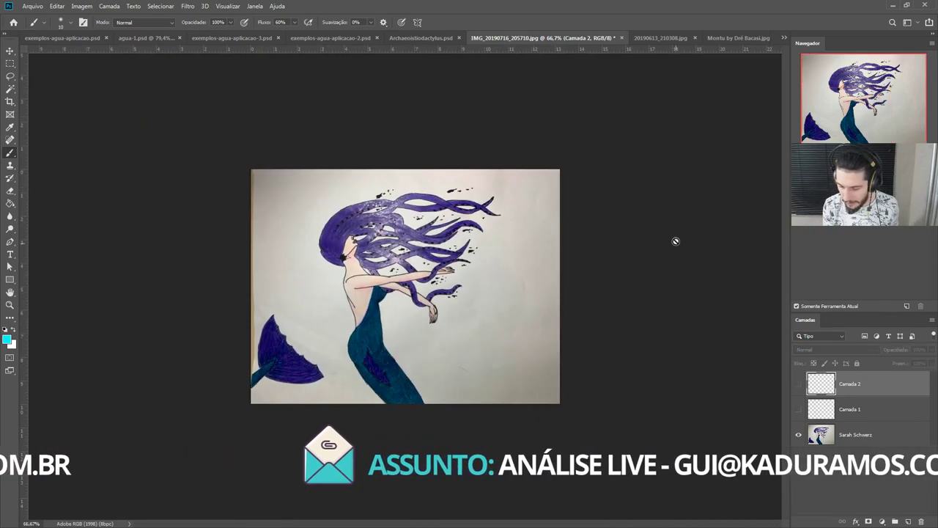
Step: In 20190613_210308.jpg, sketch cyan lightning lines through the lower sky beside the hammer, across the cape and around the hammer head
left_click(661, 37)
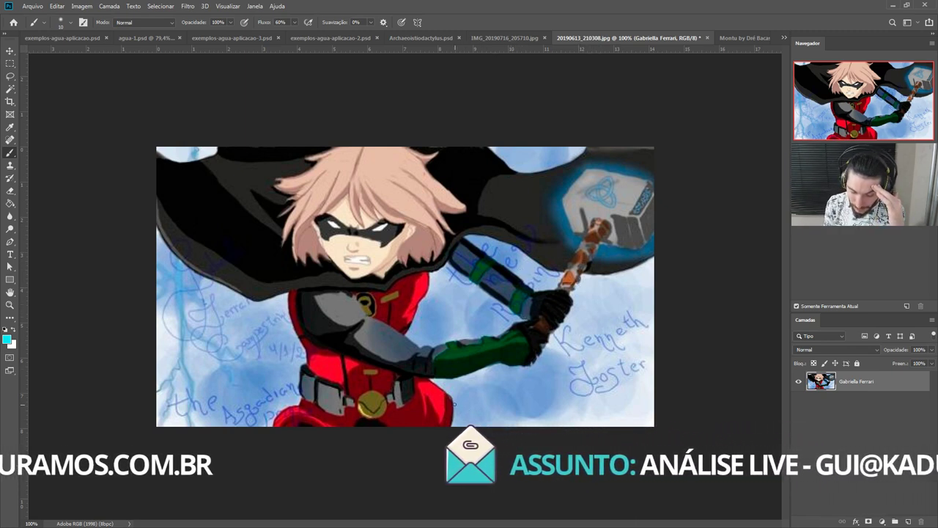
mouse_move(475, 393)
left_mouse_down()
mouse_move(529, 406)
mouse_move(469, 397)
mouse_move(491, 411)
mouse_move(570, 408)
mouse_move(596, 388)
mouse_move(655, 264)
left_mouse_up()
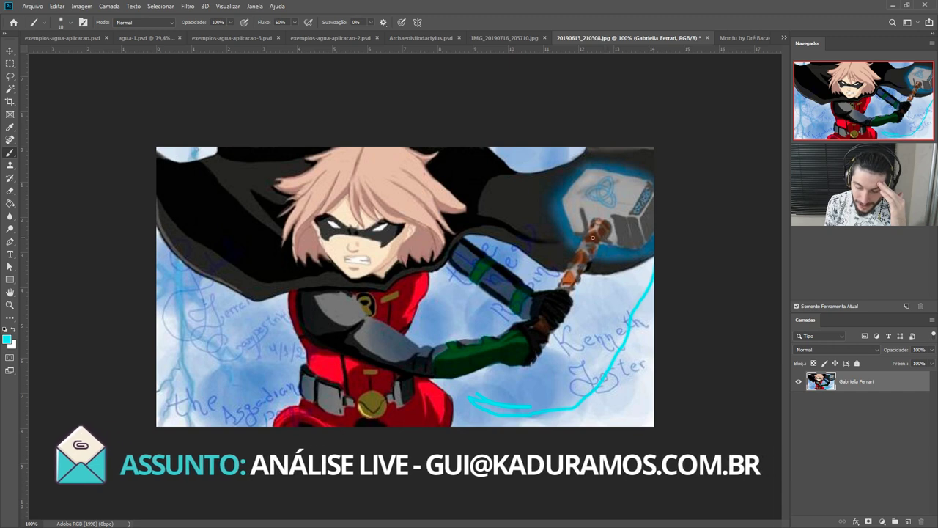
mouse_move(545, 217)
left_mouse_down()
mouse_move(468, 212)
mouse_move(456, 147)
left_mouse_up()
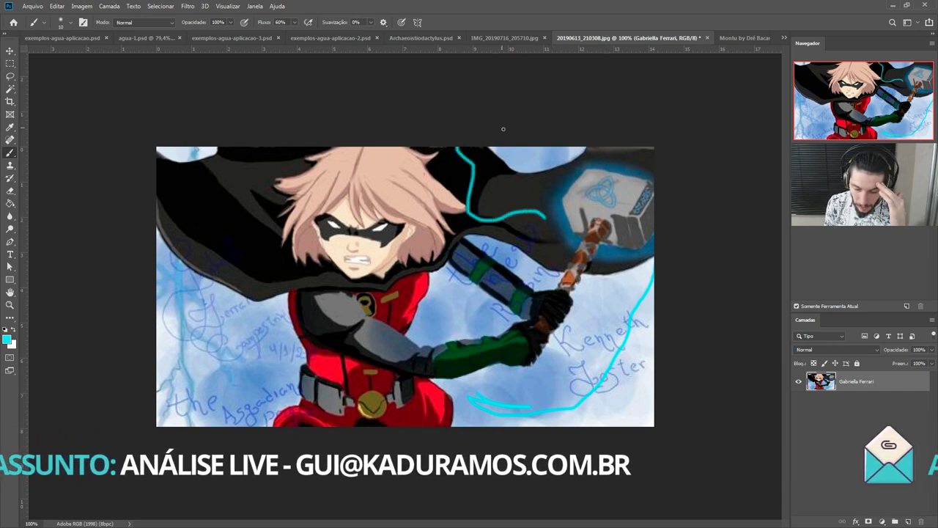
mouse_move(538, 152)
left_mouse_down()
mouse_move(573, 186)
mouse_move(584, 221)
mouse_move(609, 223)
left_mouse_up()
mouse_move(545, 218)
left_mouse_down()
mouse_move(584, 254)
mouse_move(593, 232)
left_mouse_up()
left_click_drag(626, 196, 660, 152)
left_click_drag(642, 211, 680, 240)
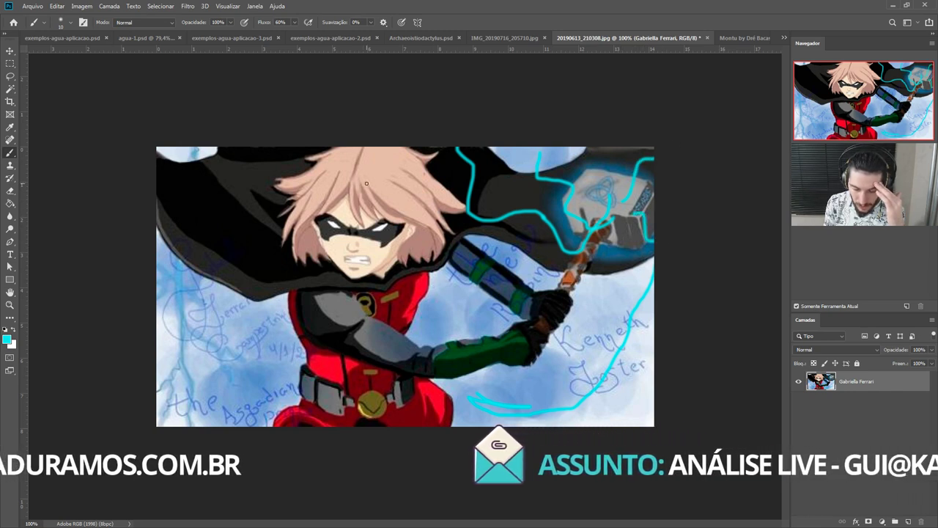
Step: Sketch more cyan lightning lines over the character's face and hair, through the sky behind her, and from her cheek to the hammer
mouse_move(367, 183)
left_mouse_down()
mouse_move(400, 211)
mouse_move(401, 243)
left_mouse_up()
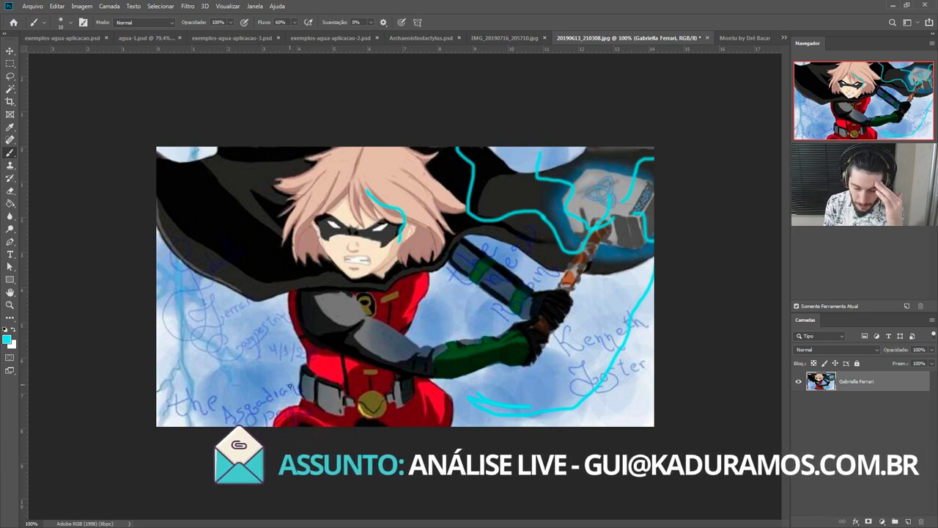
mouse_move(291, 396)
left_mouse_down()
mouse_move(278, 404)
mouse_move(224, 359)
mouse_move(186, 323)
mouse_move(158, 272)
left_mouse_up()
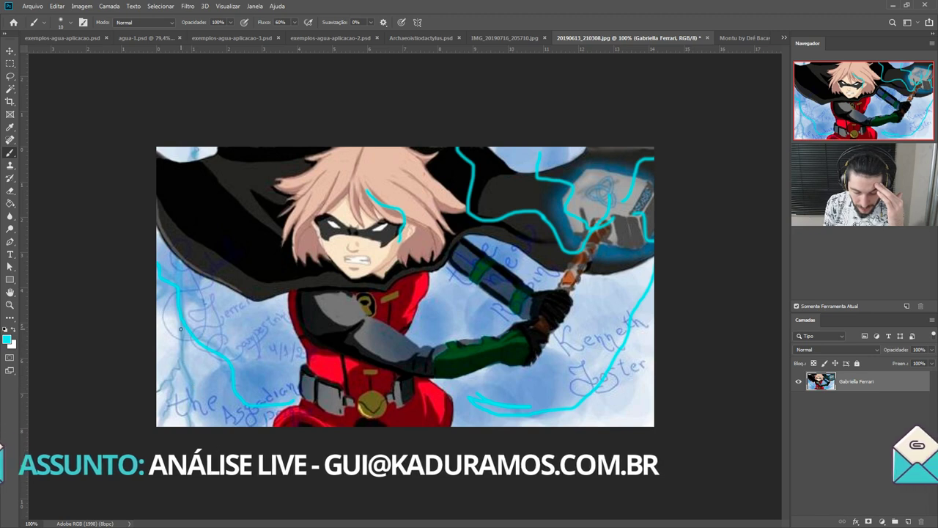
left_click_drag(176, 306, 176, 374)
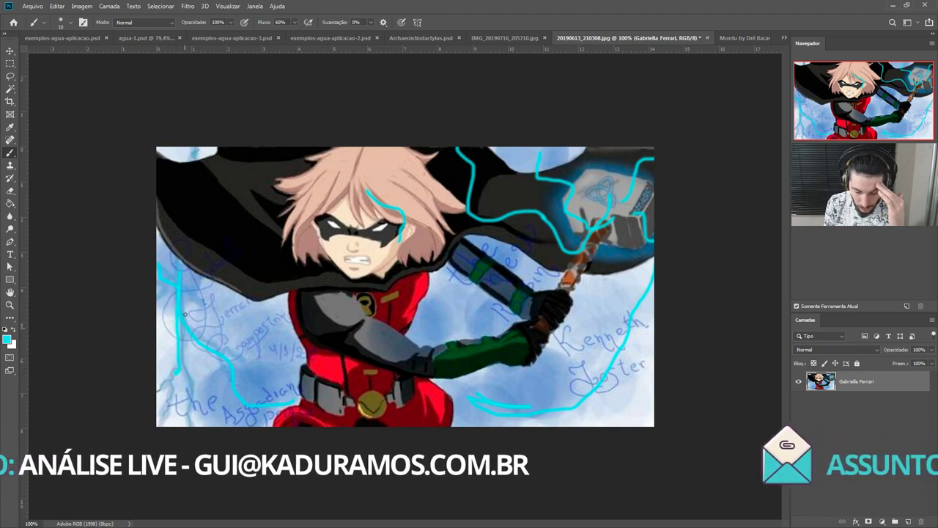
mouse_move(173, 268)
left_mouse_down()
mouse_move(232, 326)
mouse_move(304, 338)
left_mouse_up()
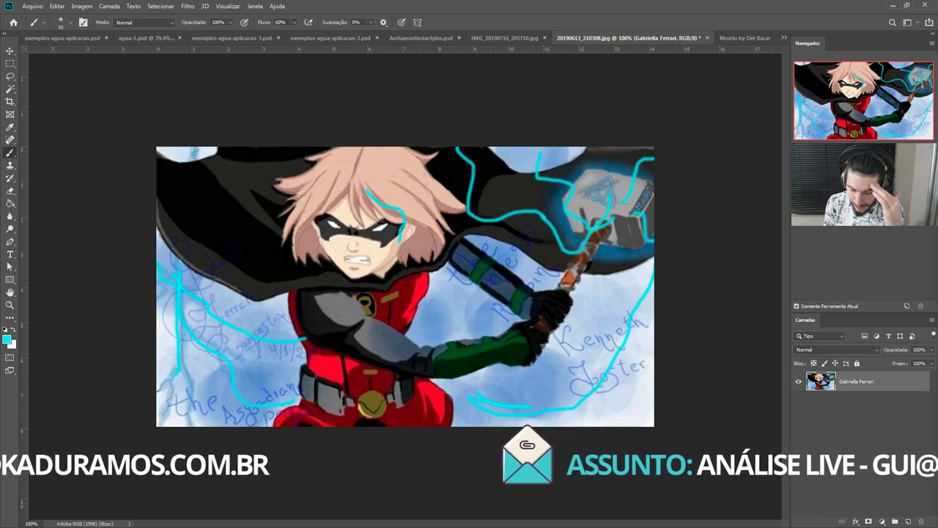
mouse_move(399, 167)
left_mouse_down()
mouse_move(396, 157)
mouse_move(449, 171)
mouse_move(377, 153)
mouse_move(440, 193)
left_mouse_up()
mouse_move(399, 238)
left_mouse_down()
mouse_move(408, 264)
mouse_move(486, 321)
mouse_move(539, 233)
mouse_move(563, 245)
left_mouse_up()
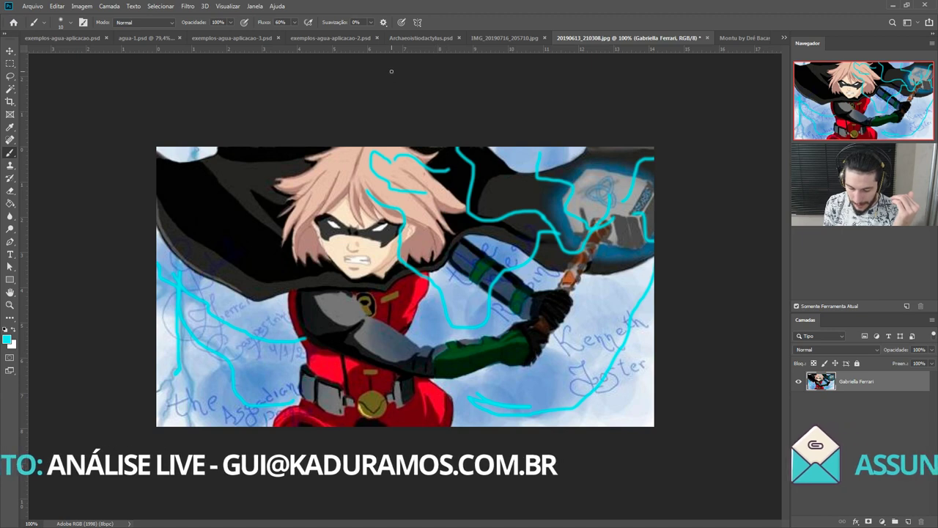
Step: Switch to the Montu portrait of the horned man with the snake and add a new empty layer
left_click(750, 33)
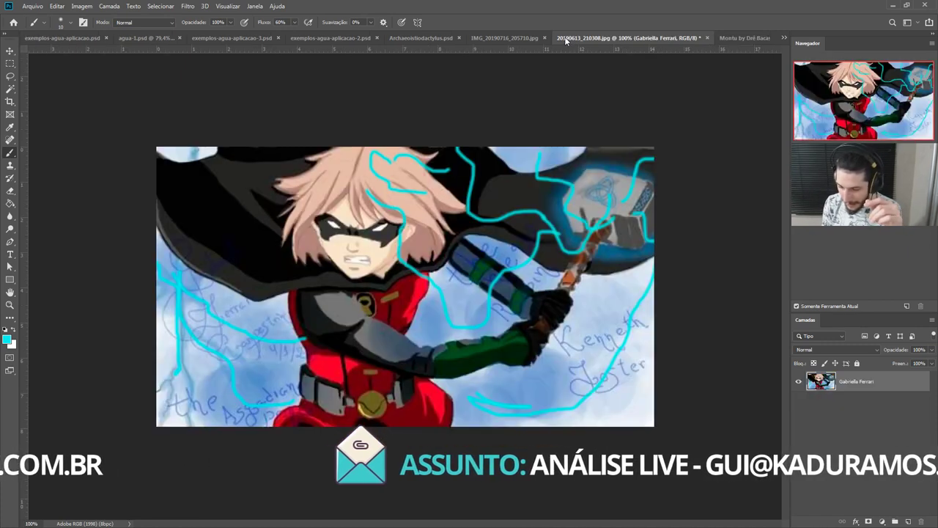
left_click(579, 37)
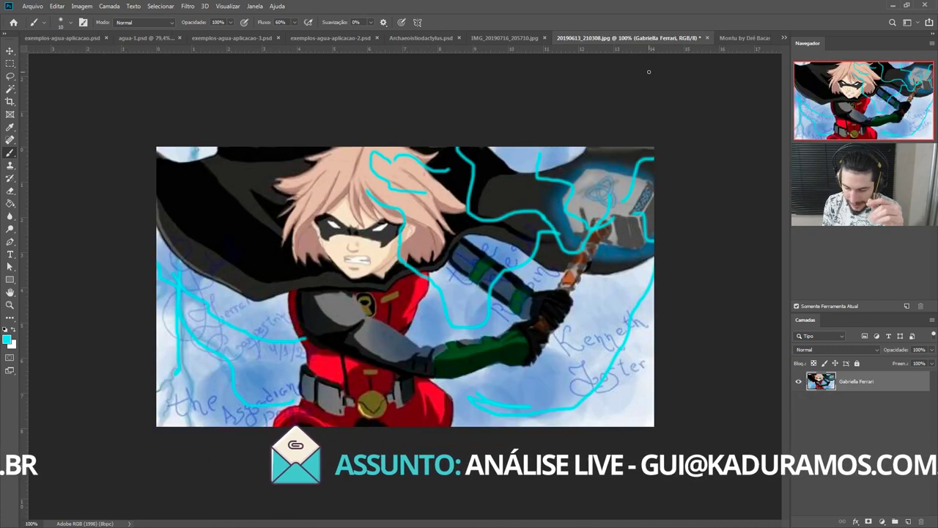
left_click(742, 38)
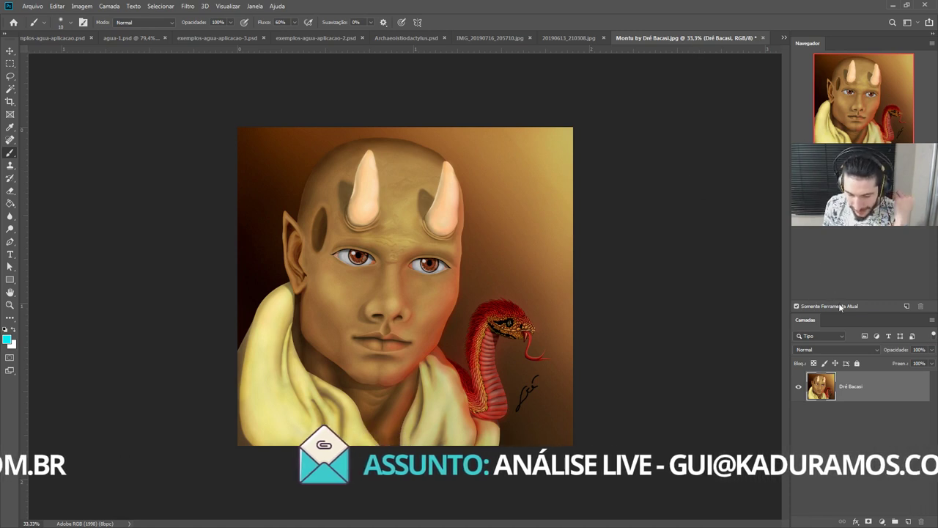
left_click(907, 521)
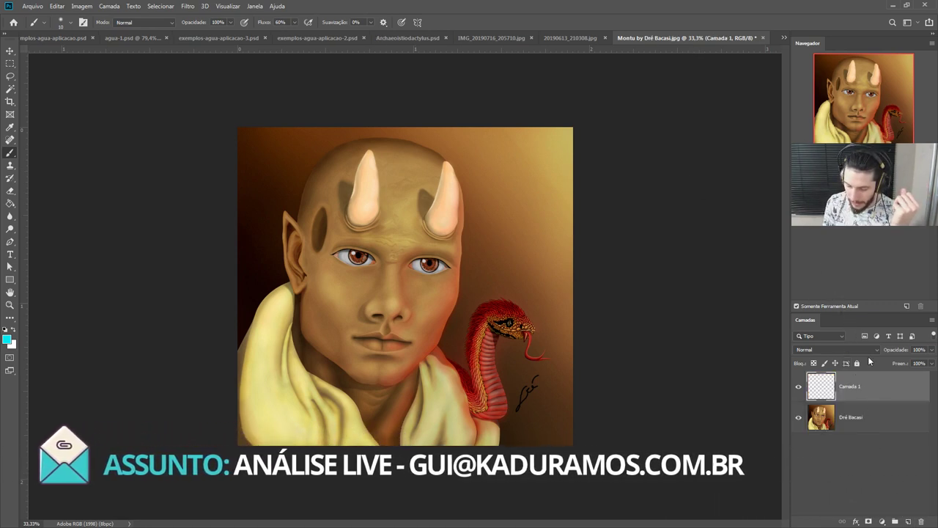
Step: Examine the whole Montu portrait and the red snake's head, scales and eye up close
key("ctrl+plus")
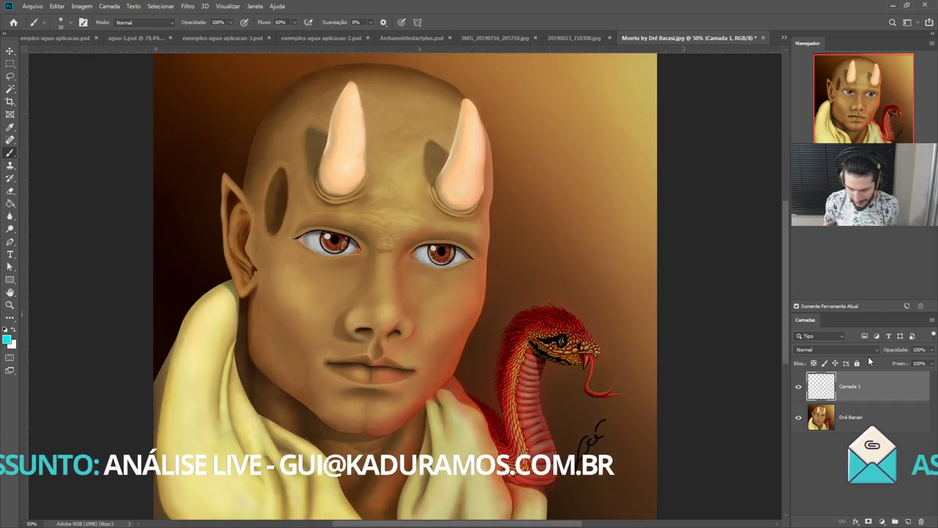
key("ctrl+minus")
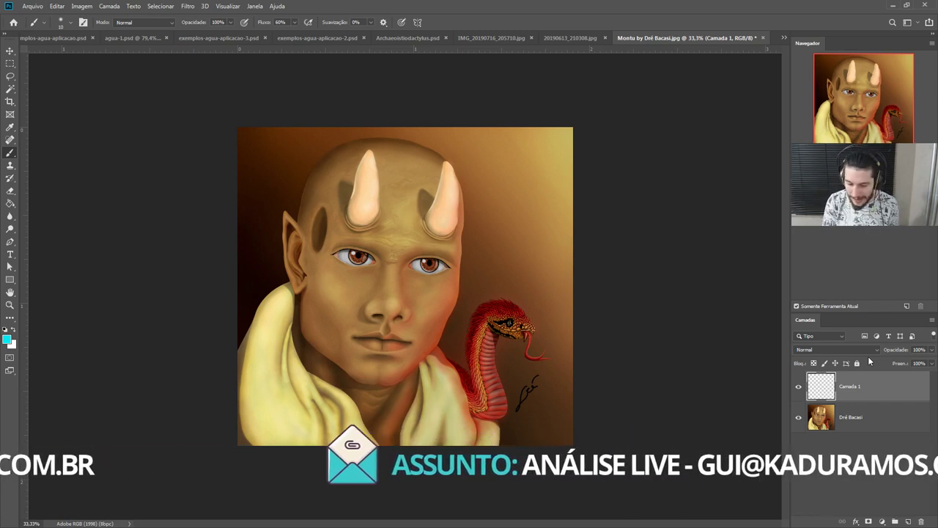
scroll(523, 306, "up", 2)
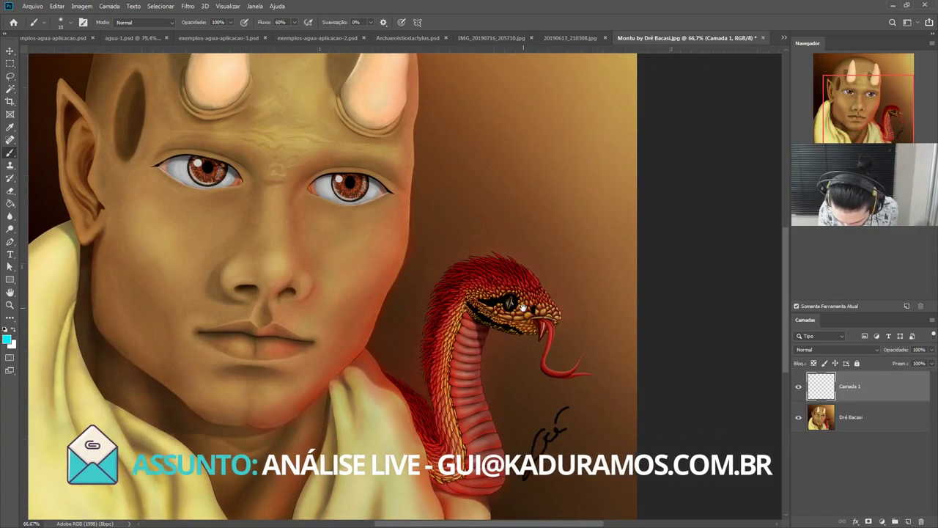
scroll(522, 306, "up", 1)
scroll(523, 306, "up", 2)
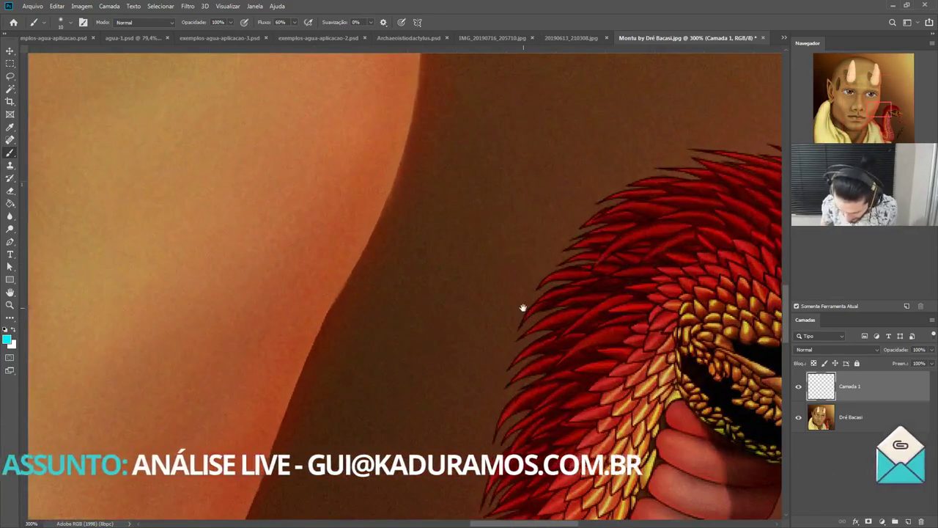
mouse_move(522, 306)
left_mouse_down()
mouse_move(419, 383)
mouse_move(318, 369)
left_mouse_up()
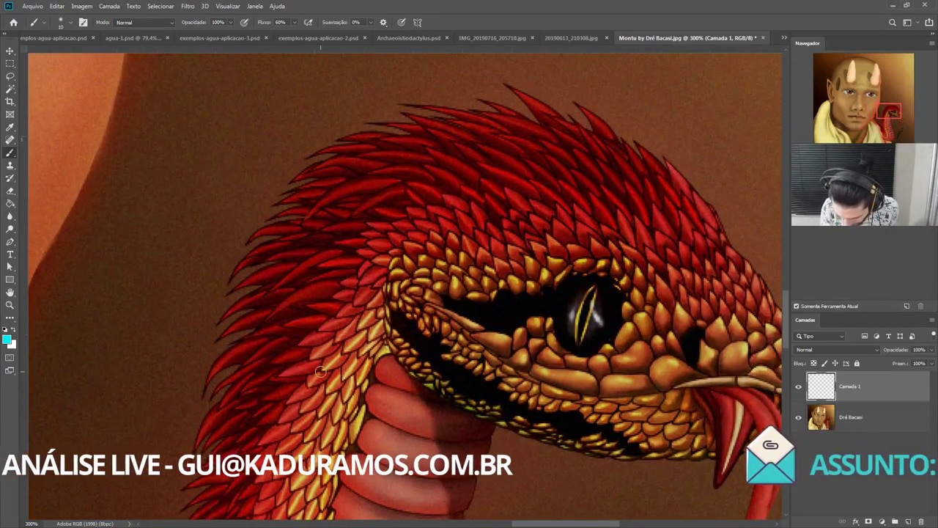
scroll(320, 372, "down", 1)
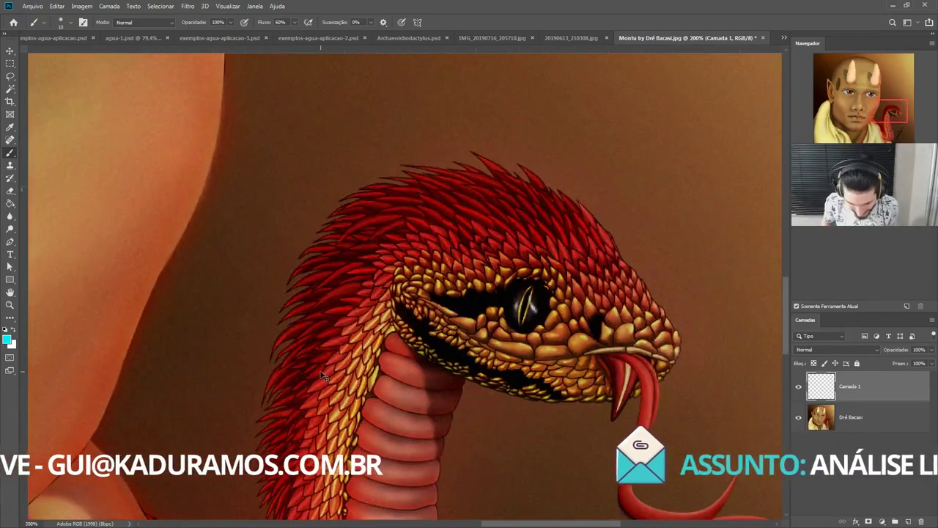
scroll(320, 375, "up", 1)
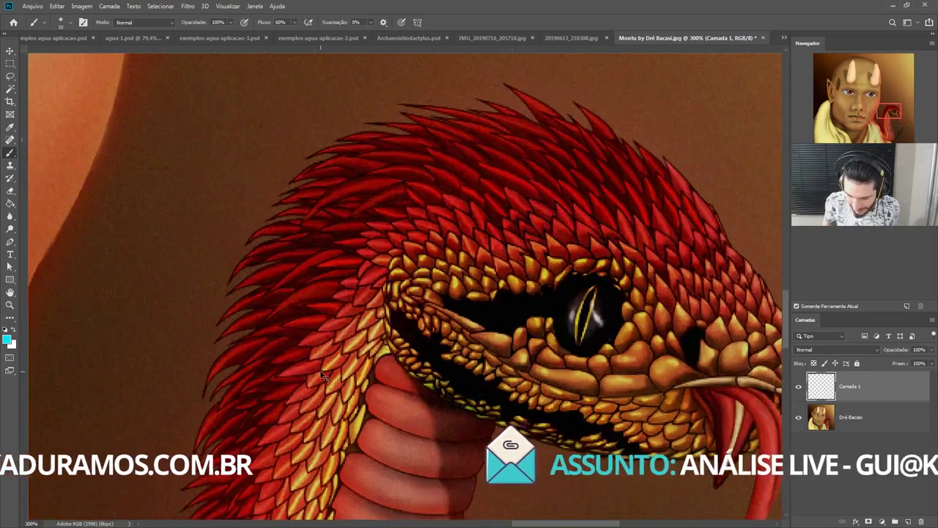
scroll(320, 375, "down", 2)
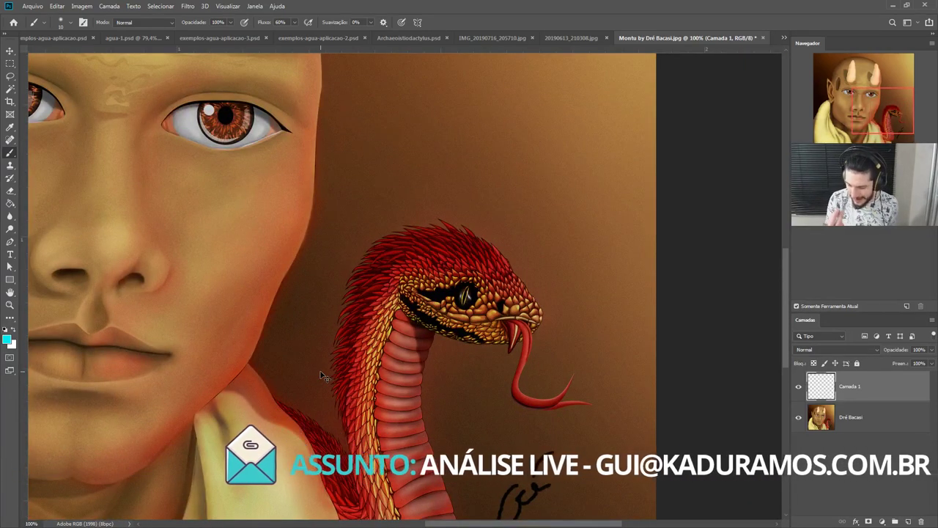
Step: Sketch thin cyan contour lines around the side of the horned man's face and around its front plane from forehead to chin
scroll(320, 375, "down", 2)
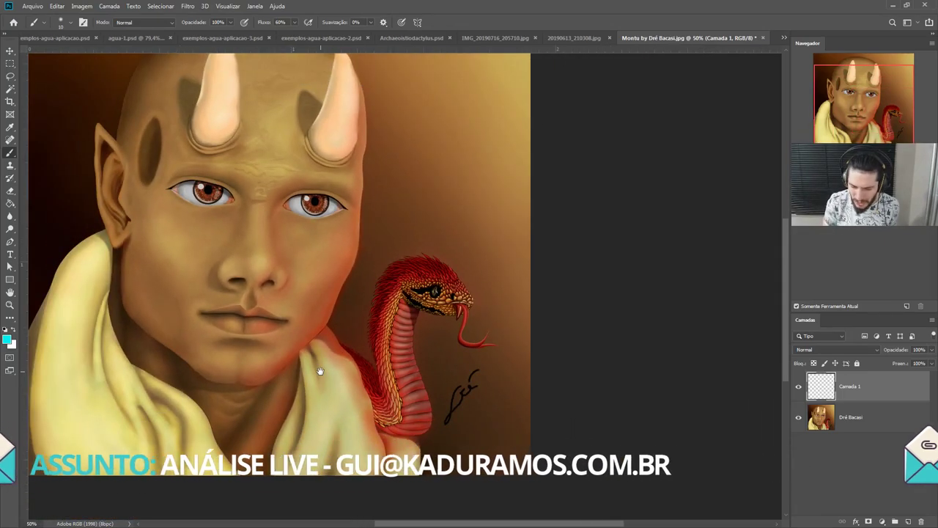
scroll(321, 372, "down", 1)
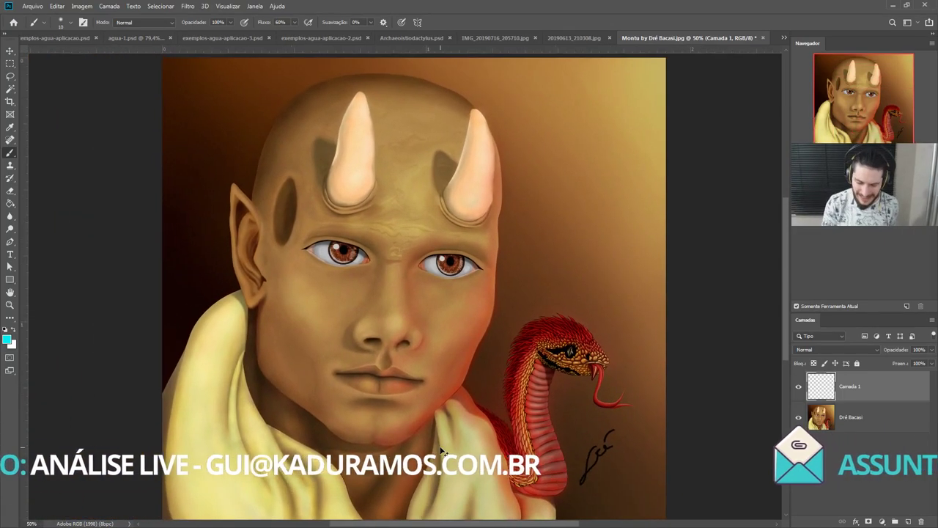
scroll(440, 450, "up", 1)
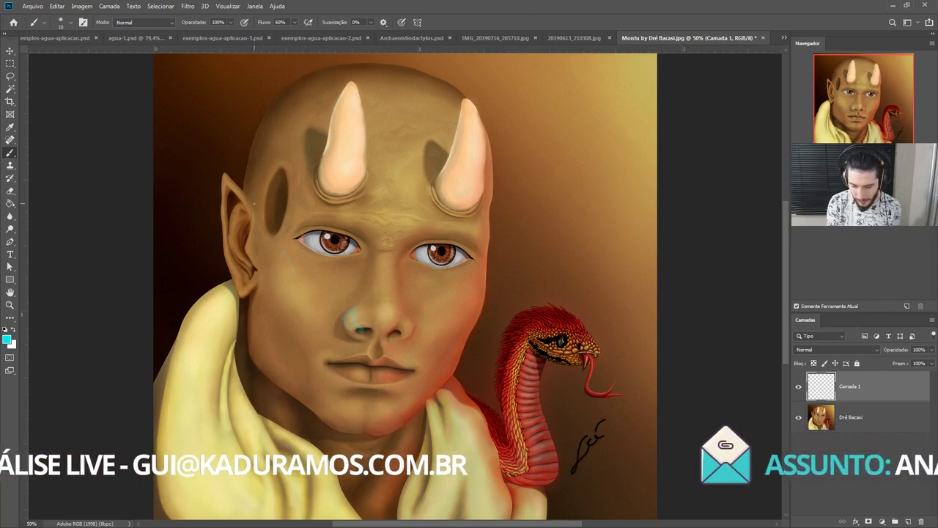
mouse_move(253, 202)
left_mouse_down()
mouse_move(282, 235)
mouse_move(304, 337)
mouse_move(301, 390)
mouse_move(268, 382)
left_mouse_up()
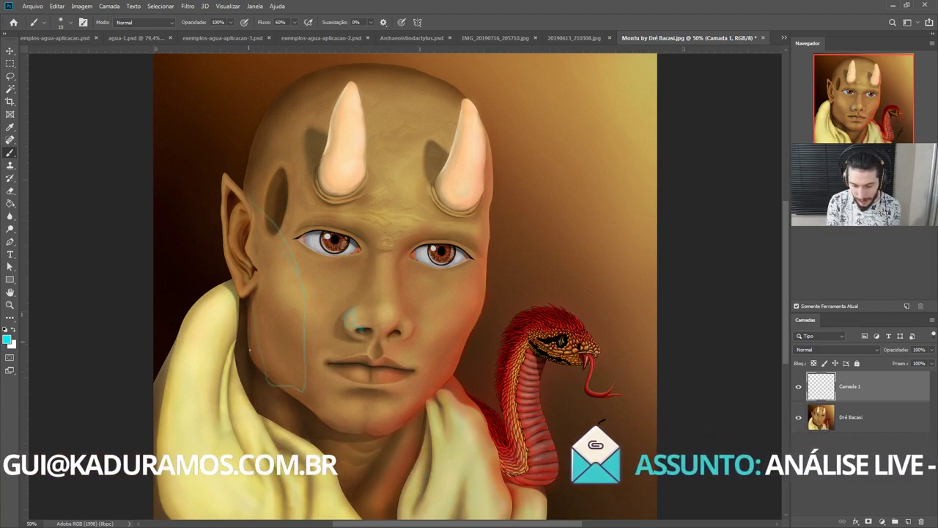
mouse_move(250, 350)
left_mouse_down()
mouse_move(265, 379)
mouse_move(306, 415)
left_mouse_up()
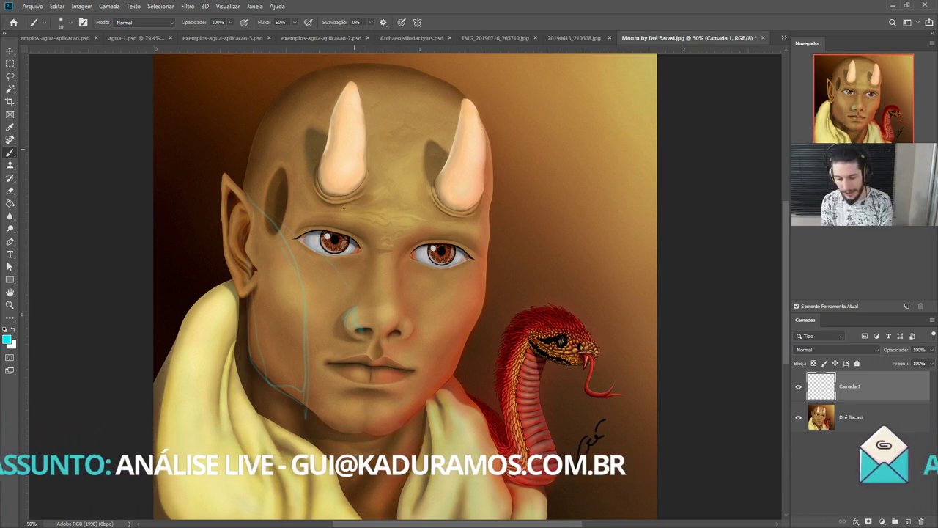
left_click_drag(323, 192, 321, 400)
left_click_drag(415, 425, 415, 213)
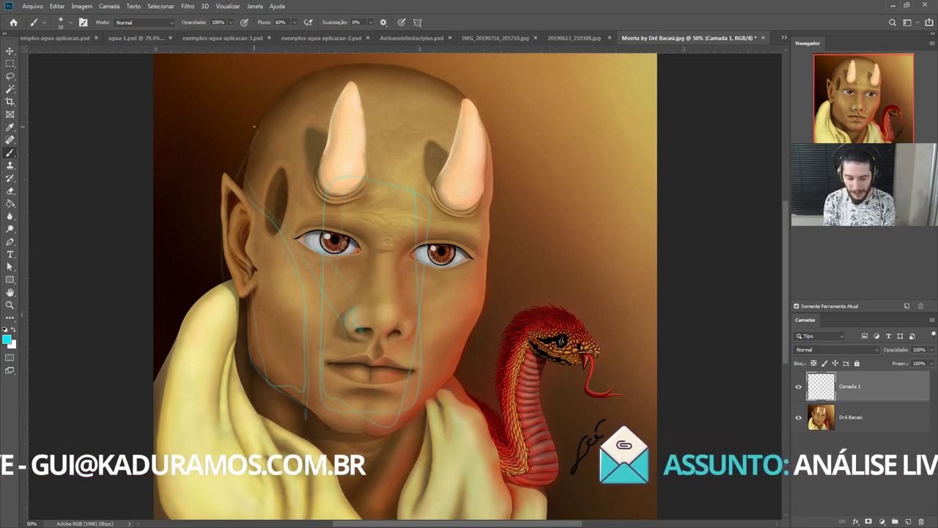
Step: Hide the layer holding the face contour sketch and add a new empty layer above it
left_click(798, 386)
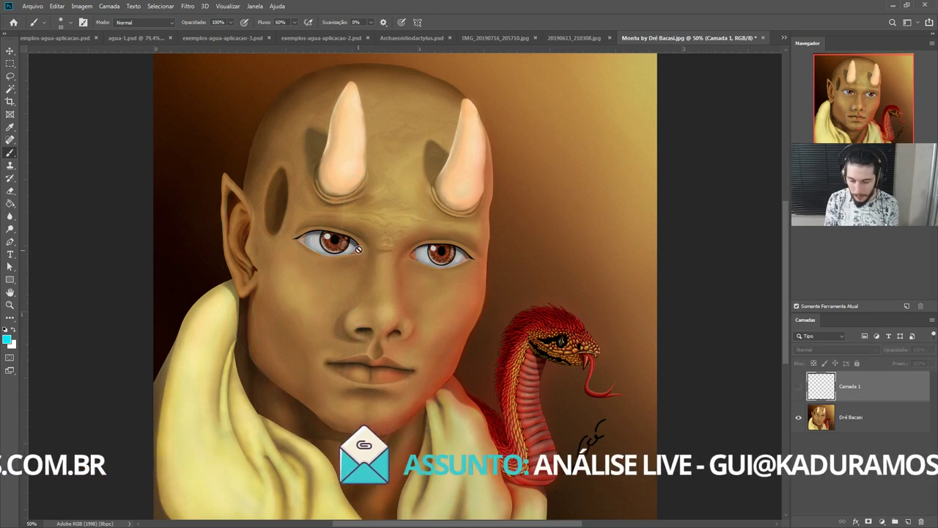
left_click(908, 521)
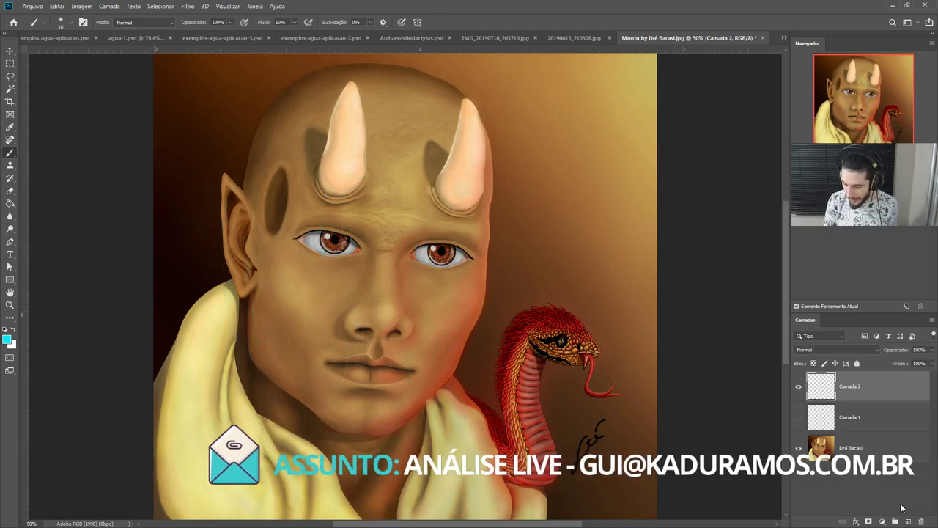
key("ctrl+1")
left_click_drag(403, 330, 444, 366)
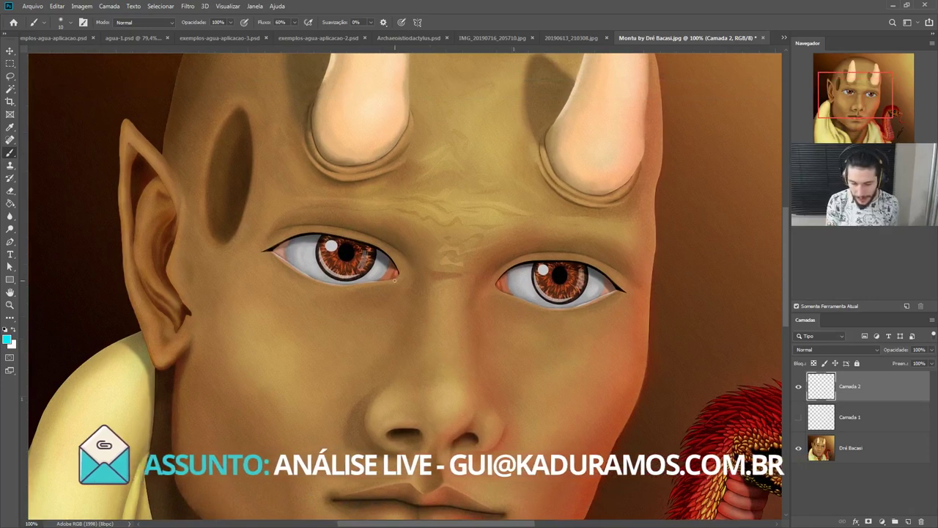
Step: Paint cyan marks below the inner corner and along the upper lash line of the eye nearest the visible ear
left_click_drag(387, 280, 375, 309)
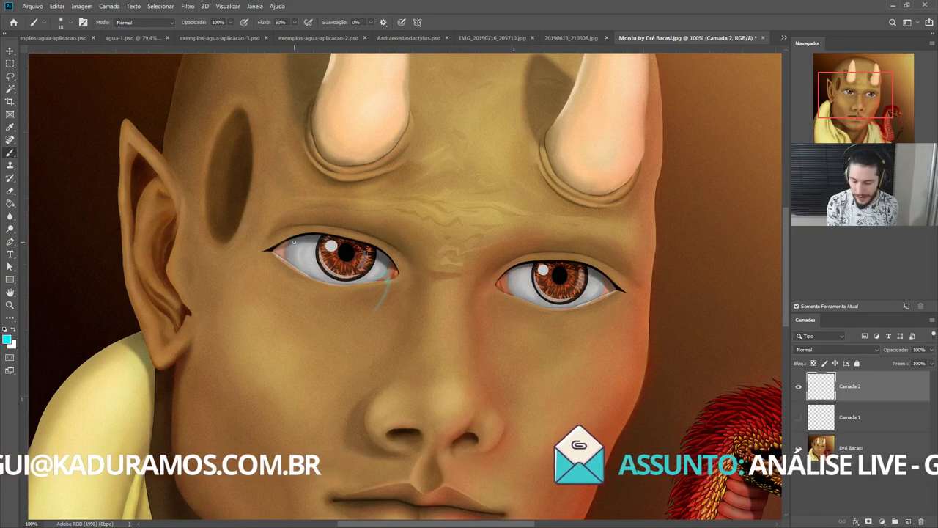
mouse_move(270, 249)
left_mouse_down()
mouse_move(298, 234)
mouse_move(272, 246)
mouse_move(364, 241)
mouse_move(272, 247)
mouse_move(334, 228)
mouse_move(286, 238)
mouse_move(362, 244)
left_mouse_up()
left_click_drag(312, 235, 269, 249)
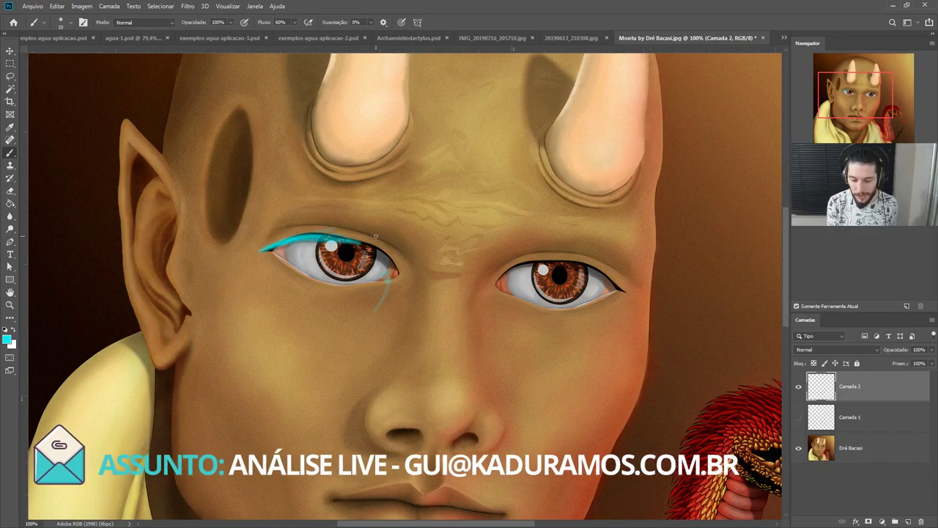
Step: Sketch cyan lines along the man's cheek and jaw, around the red snake and across the background beside the head
scroll(375, 236, "down", 3)
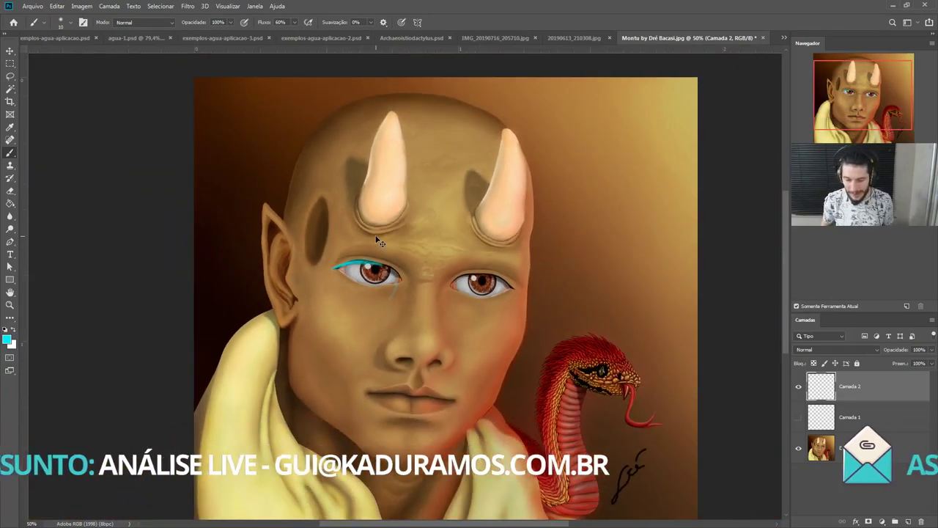
scroll(380, 242, "up", 1)
scroll(375, 236, "down", 2)
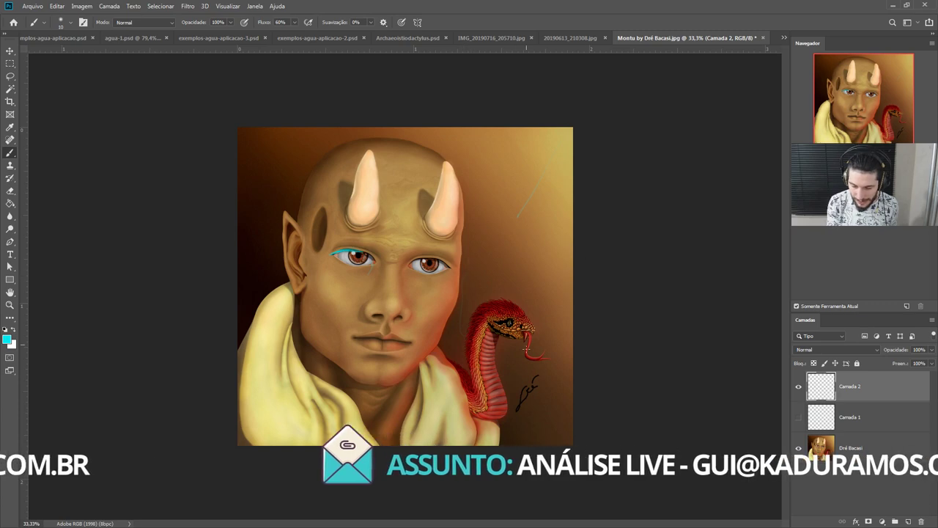
scroll(526, 365, "up", 1)
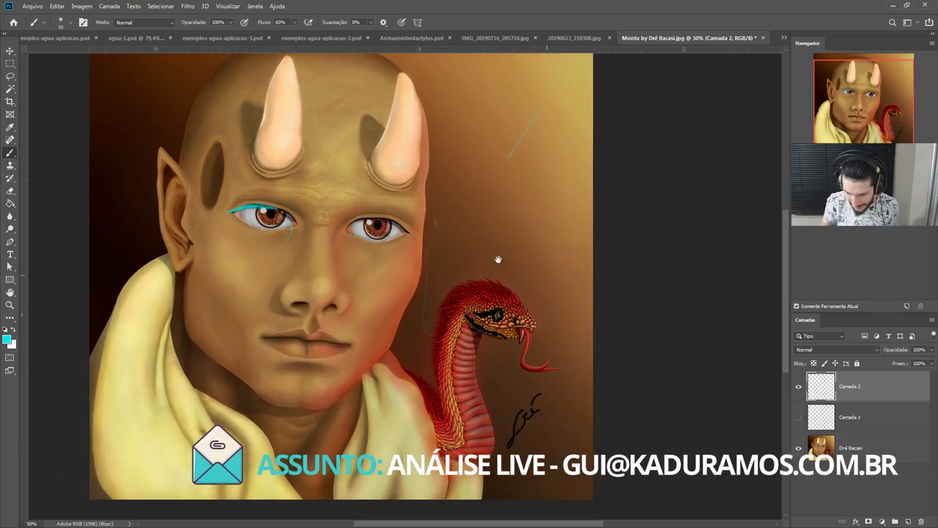
left_click_drag(498, 259, 501, 259)
mouse_move(438, 214)
left_mouse_down()
mouse_move(420, 264)
mouse_move(333, 374)
left_mouse_up()
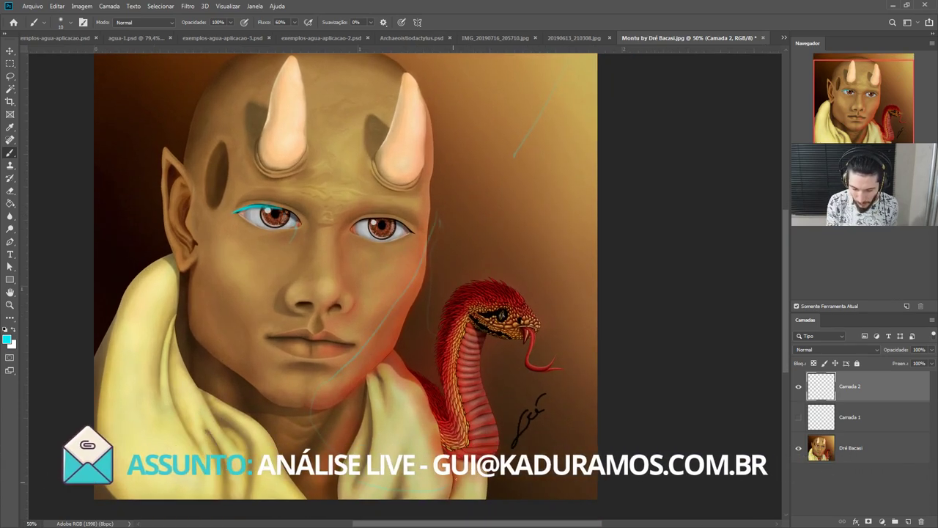
mouse_move(453, 407)
left_mouse_down()
mouse_move(465, 337)
mouse_move(458, 201)
left_mouse_up()
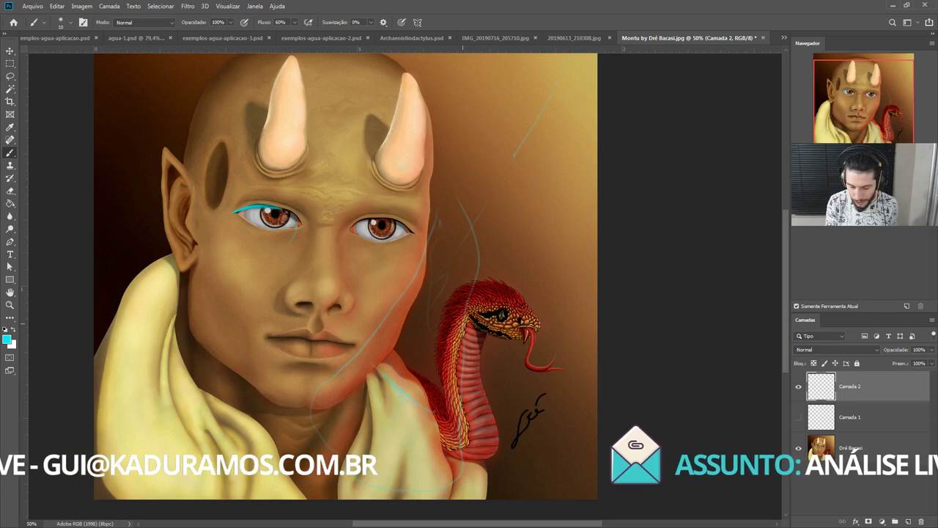
left_click_drag(532, 222, 545, 314)
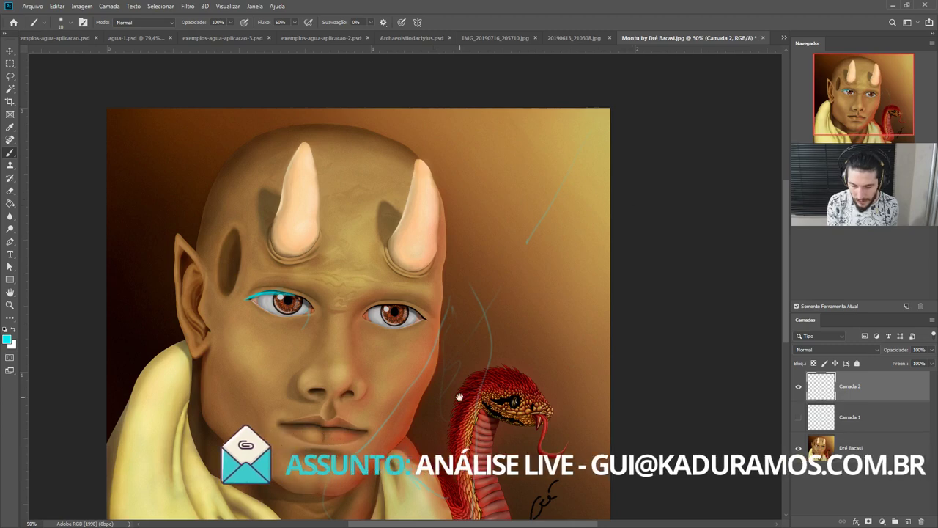
Step: Paint a cyan highlight in the lower iris of the eye on the snake's side
left_click_drag(460, 393, 469, 331)
key("ctrl+plus")
key("ctrl+plus")
key("ctrl+plus")
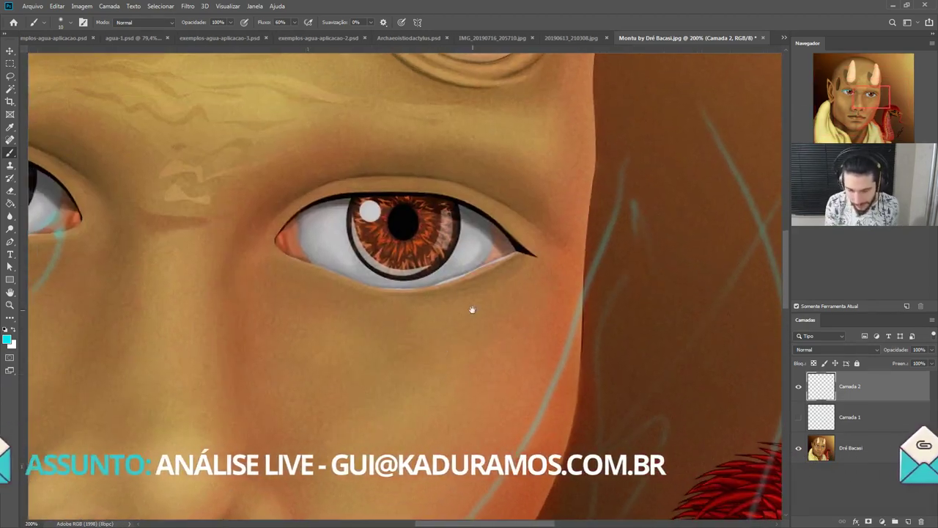
mouse_move(397, 261)
left_mouse_down()
mouse_move(407, 243)
mouse_move(408, 263)
mouse_move(407, 244)
mouse_move(412, 264)
mouse_move(415, 245)
mouse_move(424, 259)
mouse_move(422, 238)
mouse_move(424, 247)
mouse_move(389, 236)
left_mouse_up()
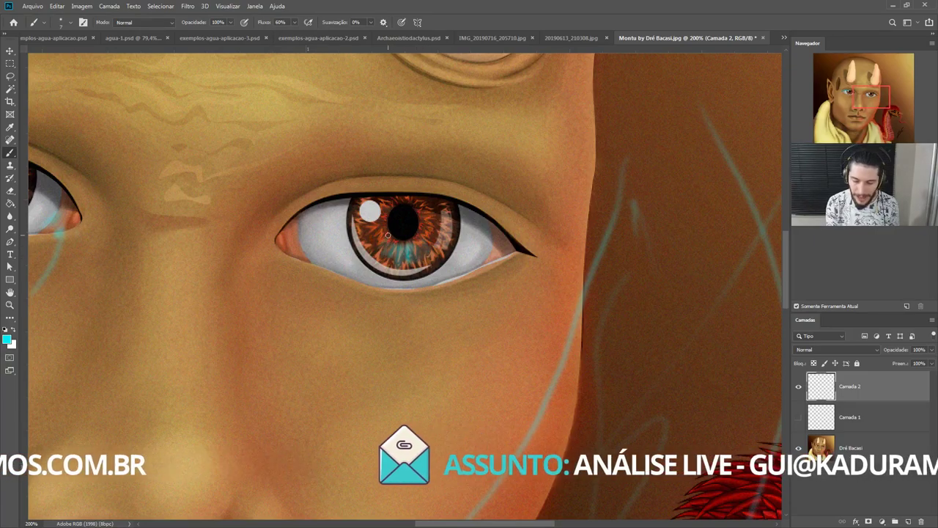
Step: Examine the iris up close and the whole annotated Montu portrait
key("ctrl+plus")
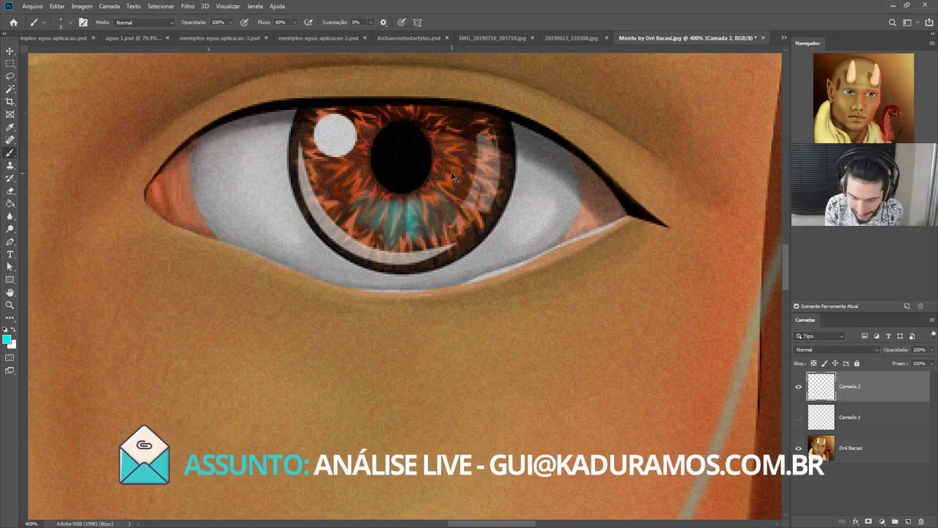
key("ctrl+minus")
key("ctrl+minus")
key("ctrl+minus")
key("ctrl+minus")
key("ctrl+minus")
key("ctrl+minus")
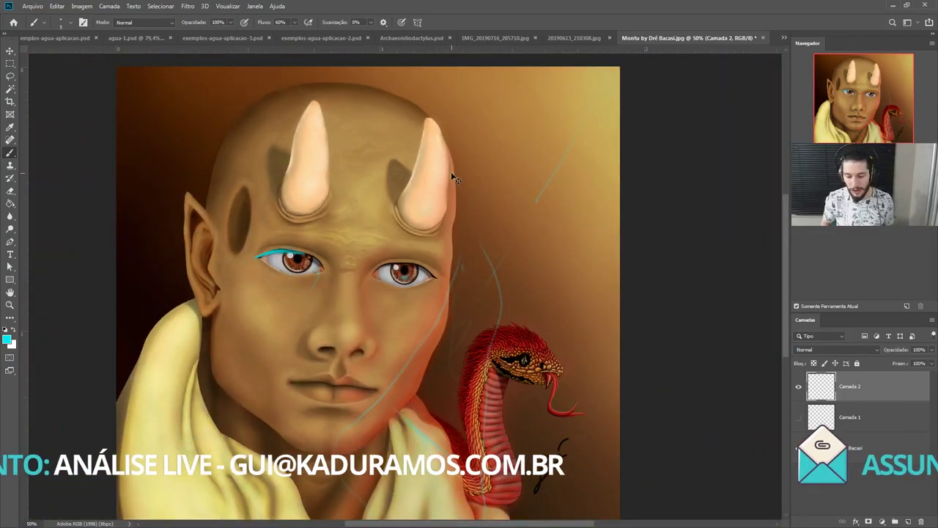
key("ctrl+minus")
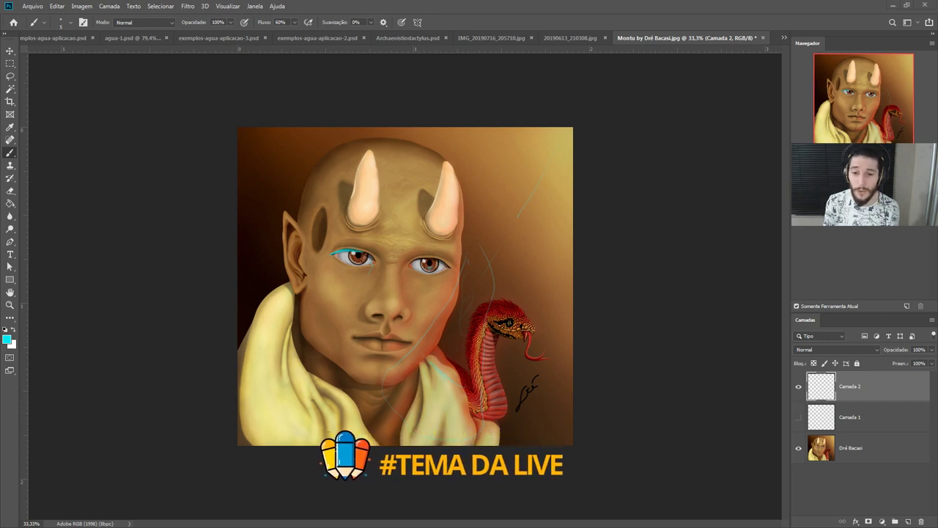
Step: Look through the water lesson documents agua-1.psd, tipos-agua.psd and exemplos-agua-aplicacao-3.psd, ending on exemplos-agua-aplicacao-2.psd
left_click(195, 38)
left_click(143, 42)
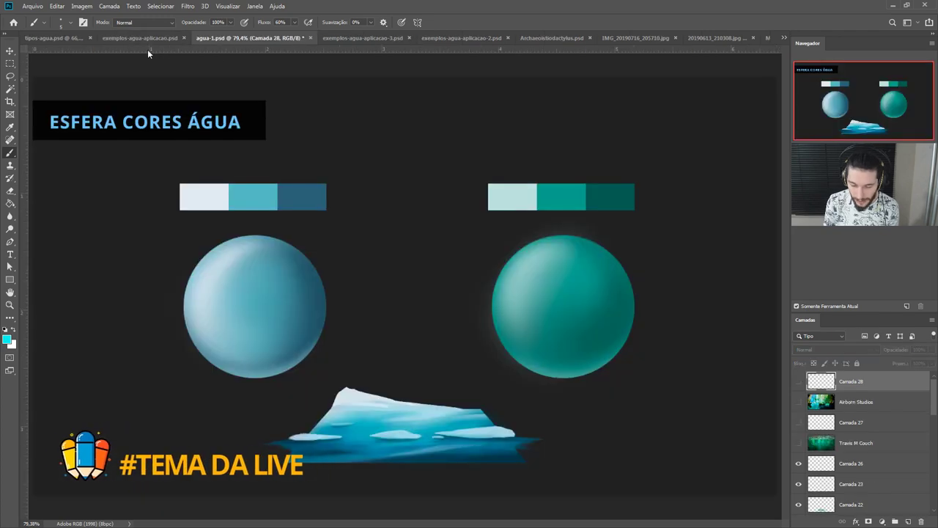
left_click(75, 38)
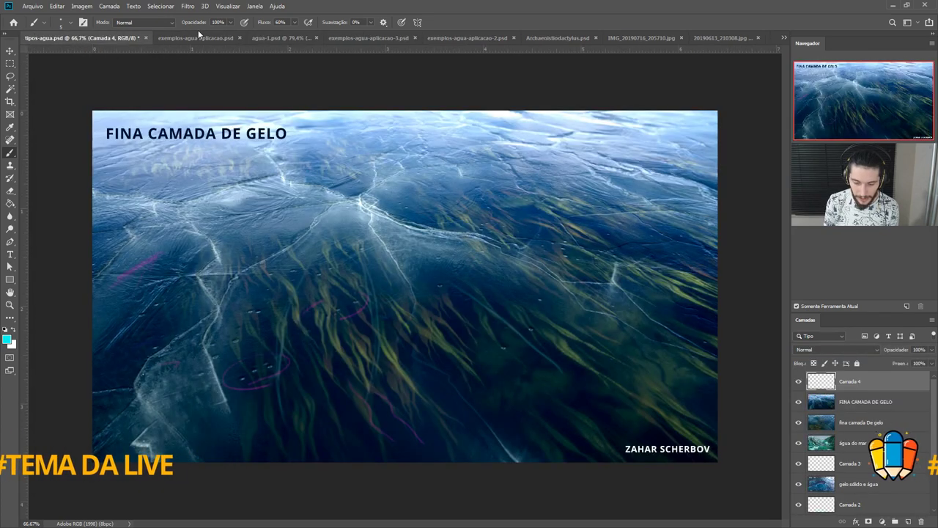
left_click(269, 36)
left_click(342, 38)
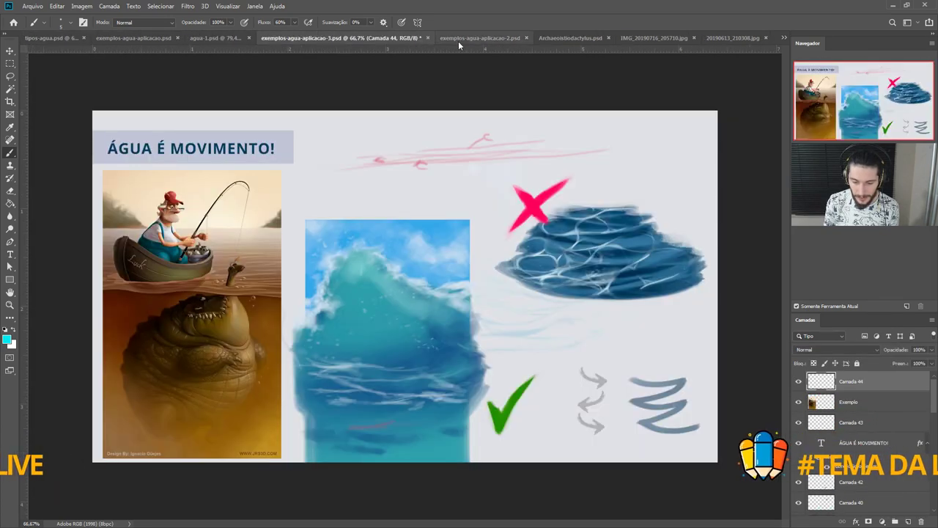
left_click(458, 40)
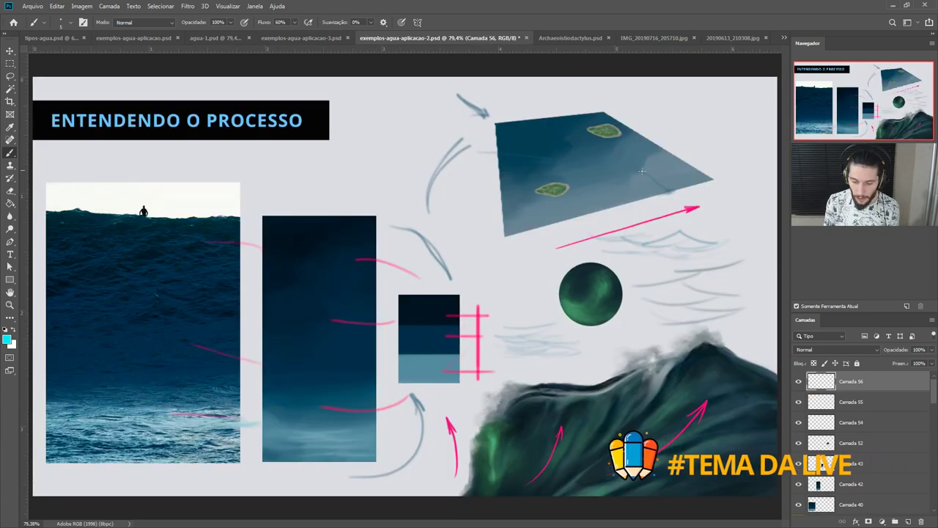
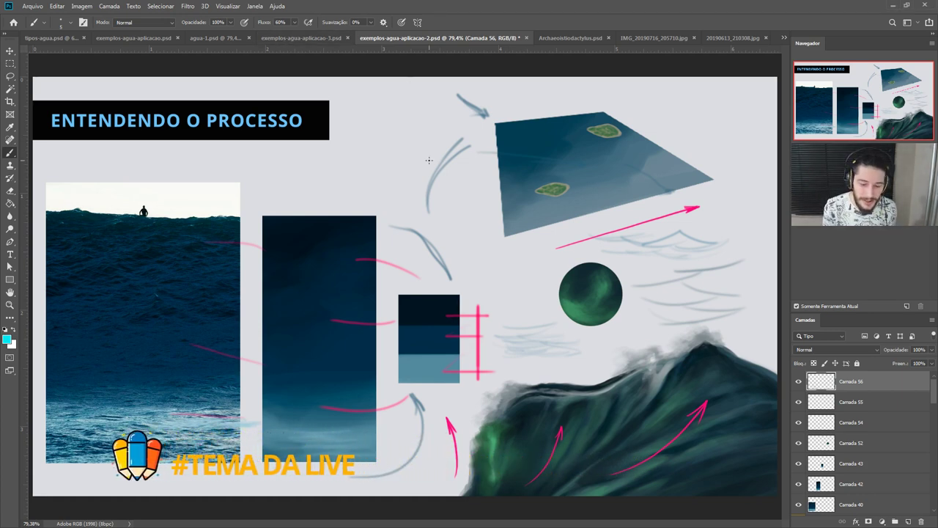
Step: Paste the yellow snake reference photo, enlarge it to 241.25% over the middle of the slide, and delete it after viewing
key("ctrl+v")
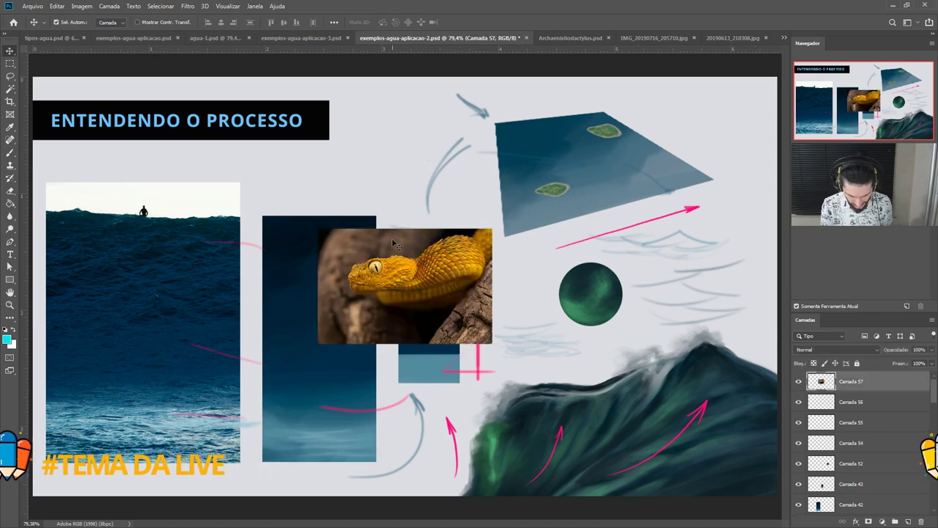
left_click_drag(394, 253, 363, 194)
key("ctrl+t")
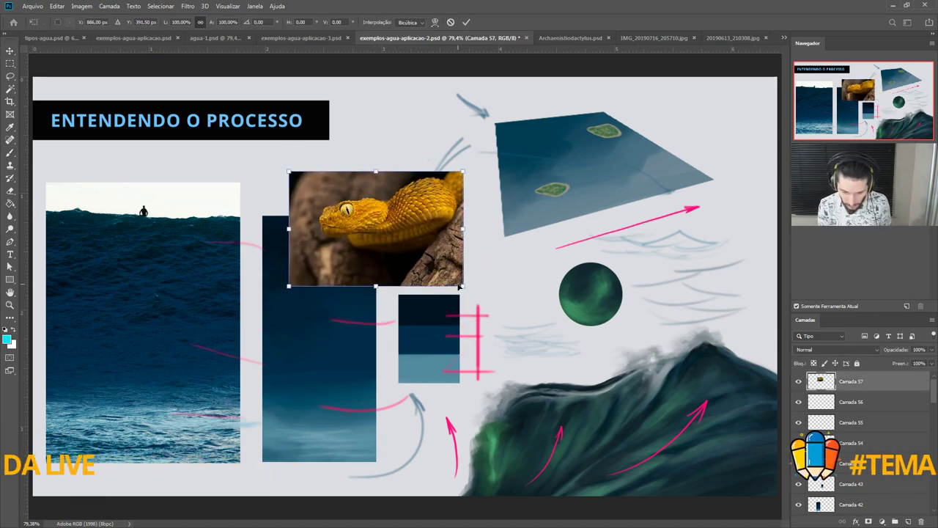
left_click_drag(464, 286, 707, 450)
left_click_drag(633, 367, 581, 353)
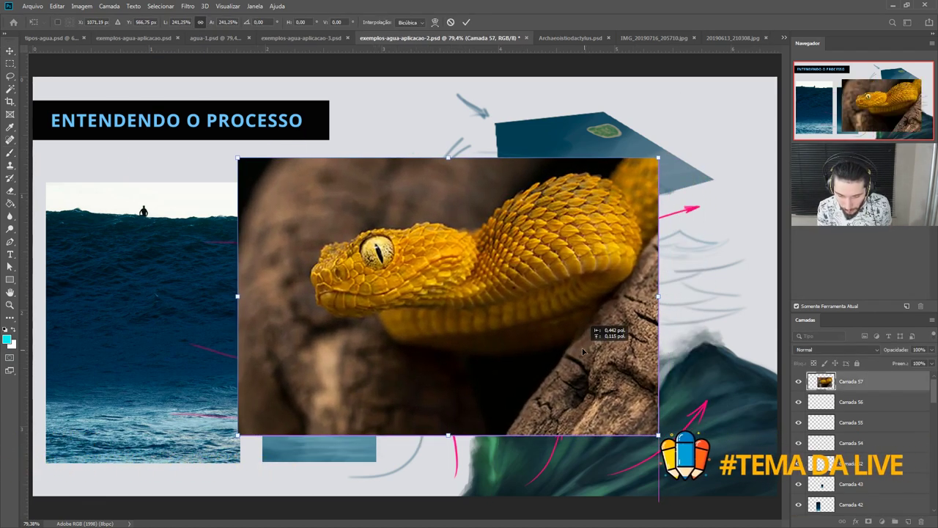
key("Return")
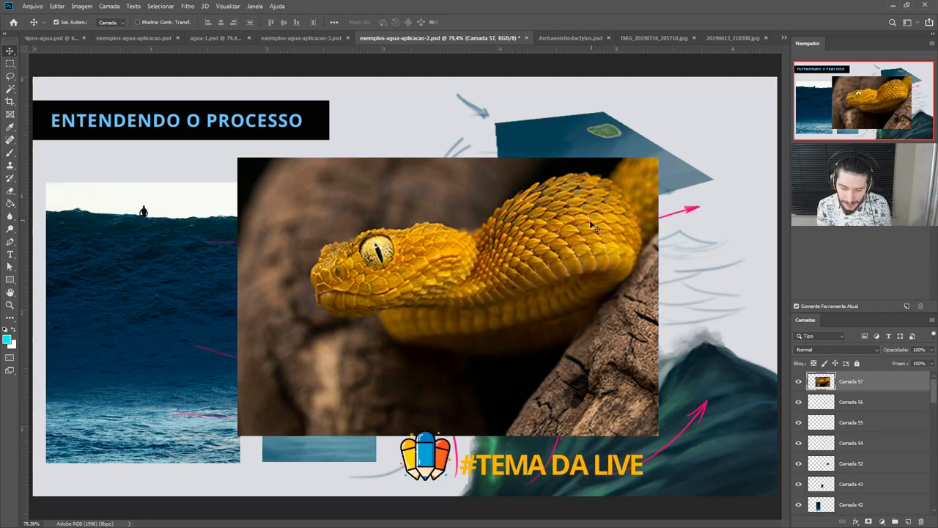
key("Delete")
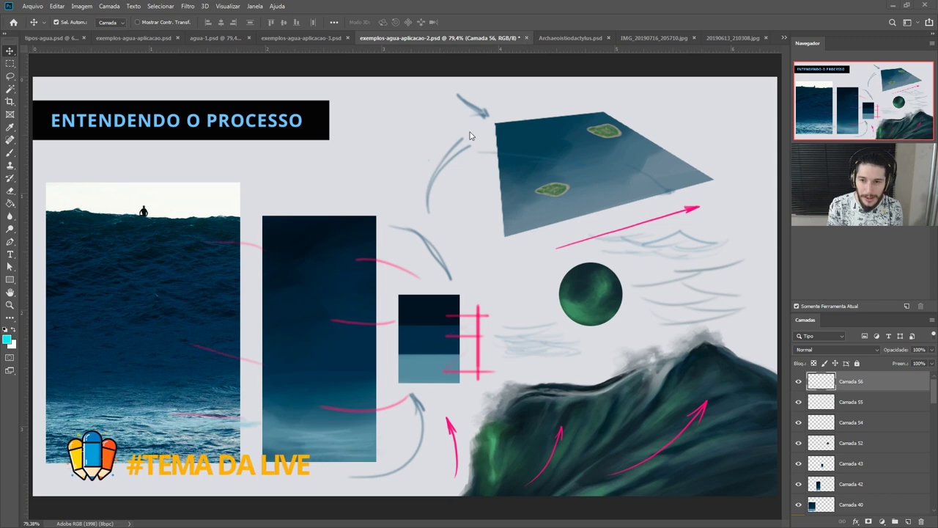
Step: Paste the green spiky-scaled snake reference photo, place it over the water process slide, and delete it after viewing
key("ctrl+v")
left_click_drag(398, 173, 504, 211)
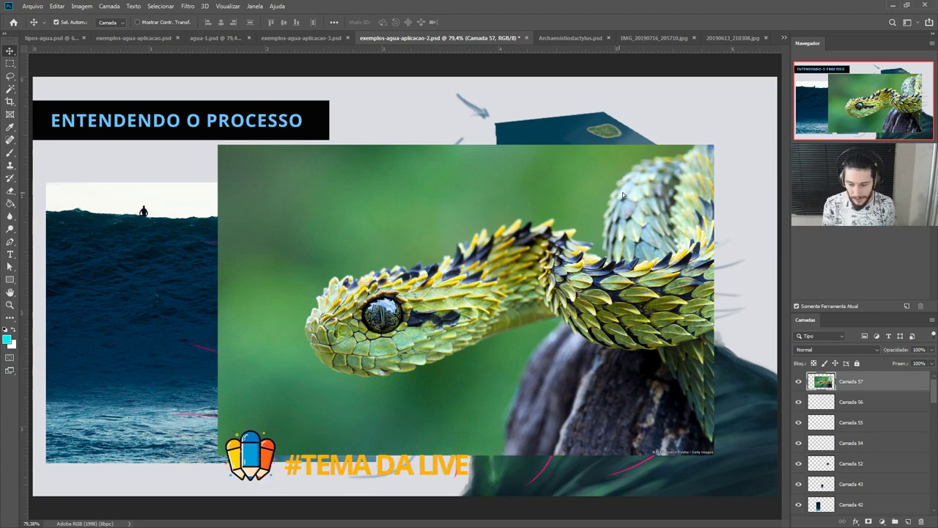
mouse_move(622, 195)
left_mouse_down()
mouse_move(634, 170)
mouse_move(628, 195)
left_mouse_up()
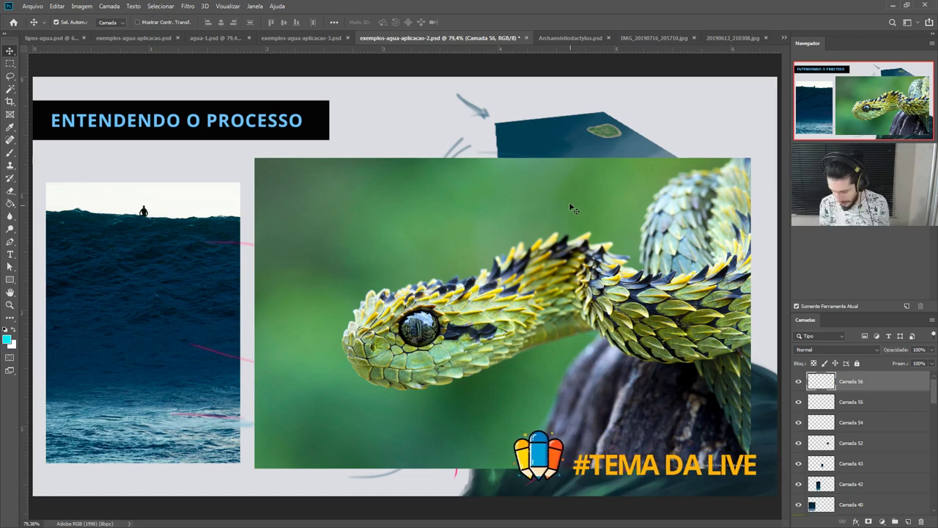
key("Delete")
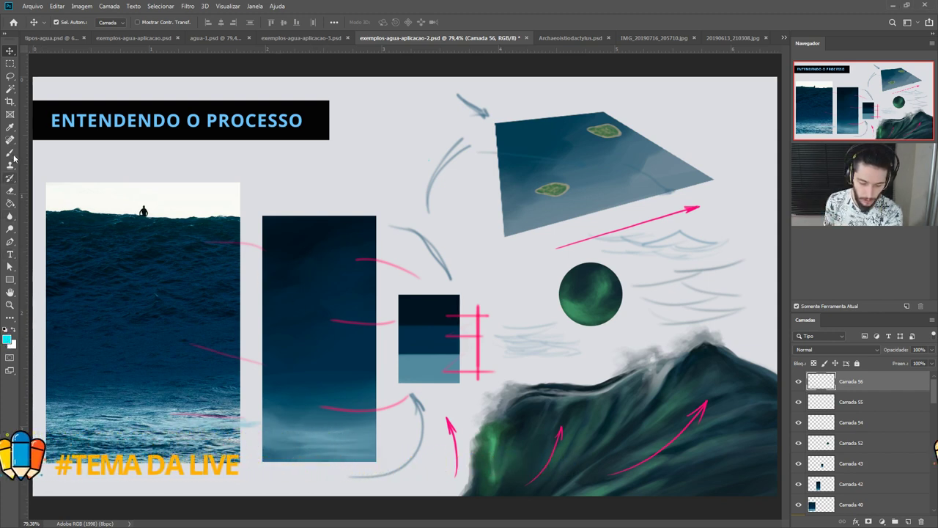
Step: Sample the dark blue from the upper part of the water gradient rectangle with the Eyedropper tool
left_click(10, 126)
left_click(296, 246)
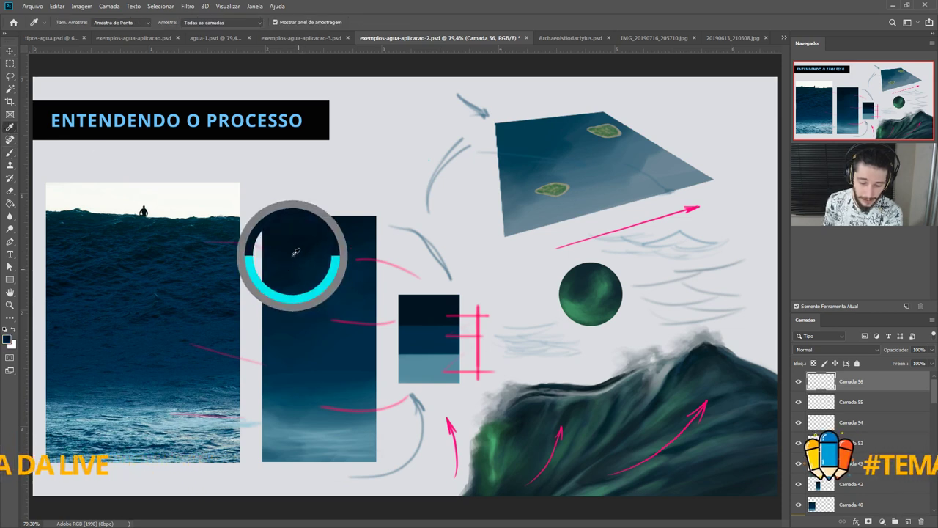
mouse_move(296, 246)
left_mouse_down()
mouse_move(321, 328)
mouse_move(299, 237)
left_mouse_up()
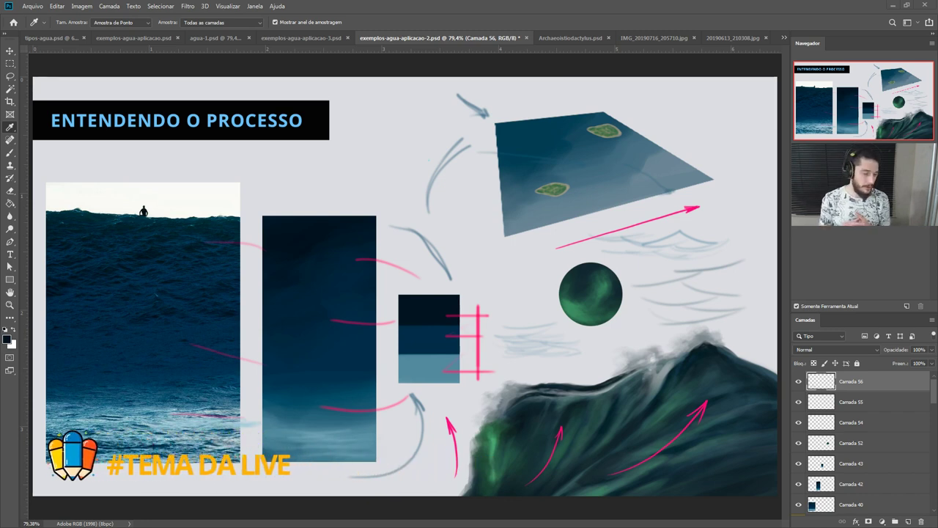
Step: Hide the sketched strokes on layer Camada 56 and delete layer Camada 54 with its annotation lines
left_click(798, 383)
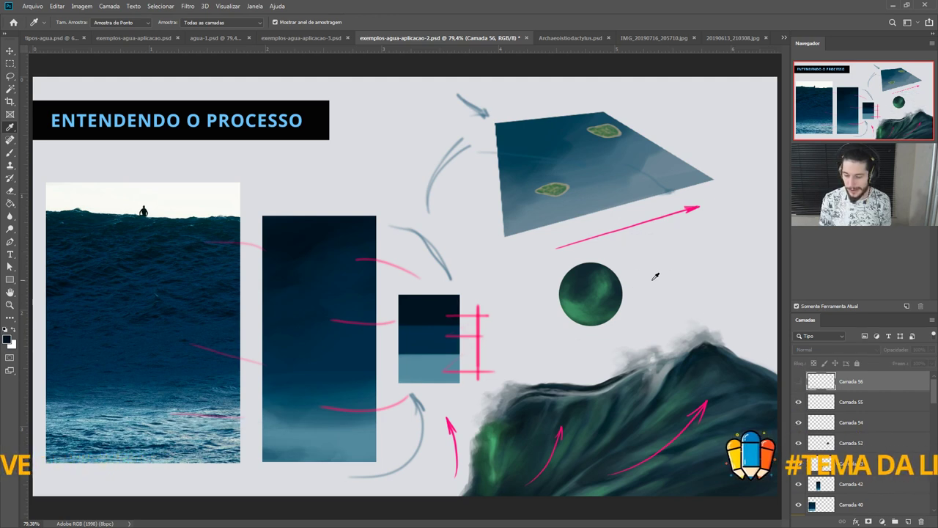
key("v")
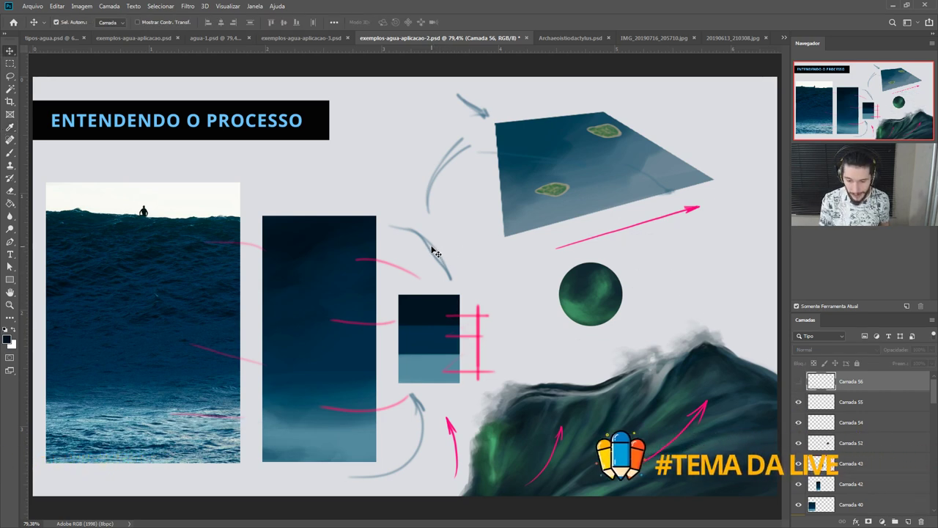
left_click(428, 247)
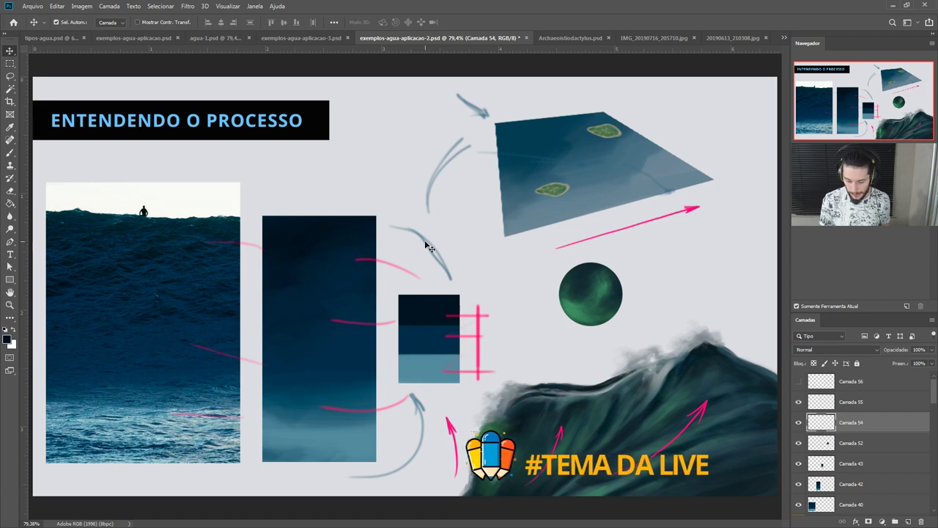
key("Delete")
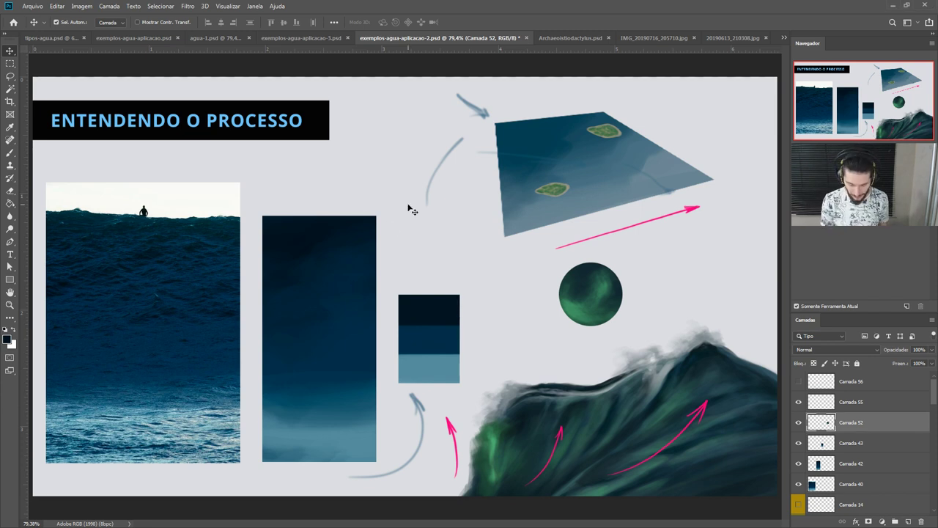
Step: Sample several dark blue tones across the upper half of the water gradient rectangle with the Eyedropper tool
key("i")
left_click(352, 252)
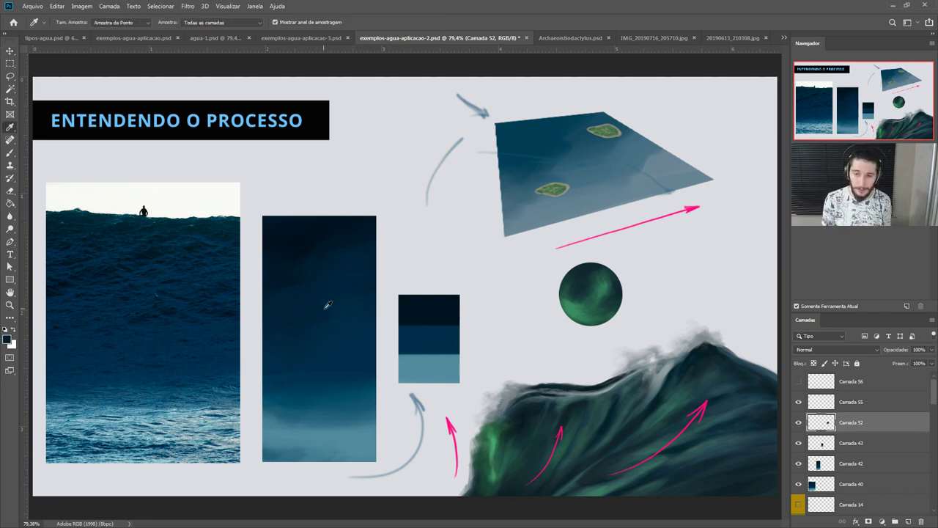
left_click_drag(312, 324, 301, 302)
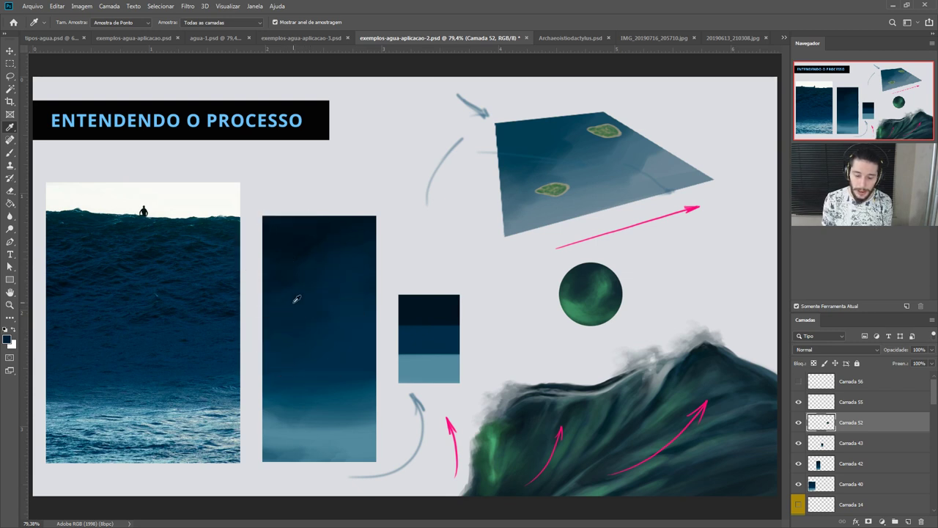
left_click(292, 244)
left_click(305, 284)
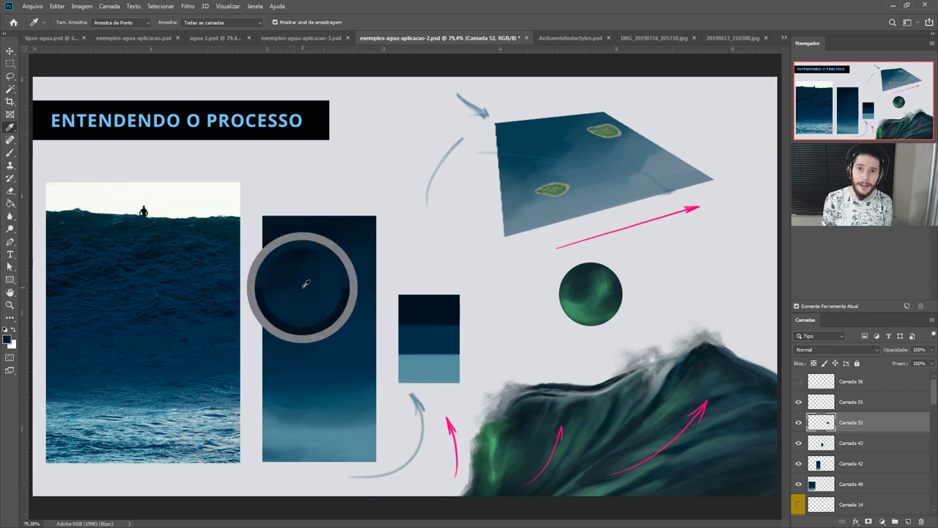
Step: Sample colours from the dark palette swatches, the gradient's dark and light ends, and the green wave painting for comparison
left_click(418, 336)
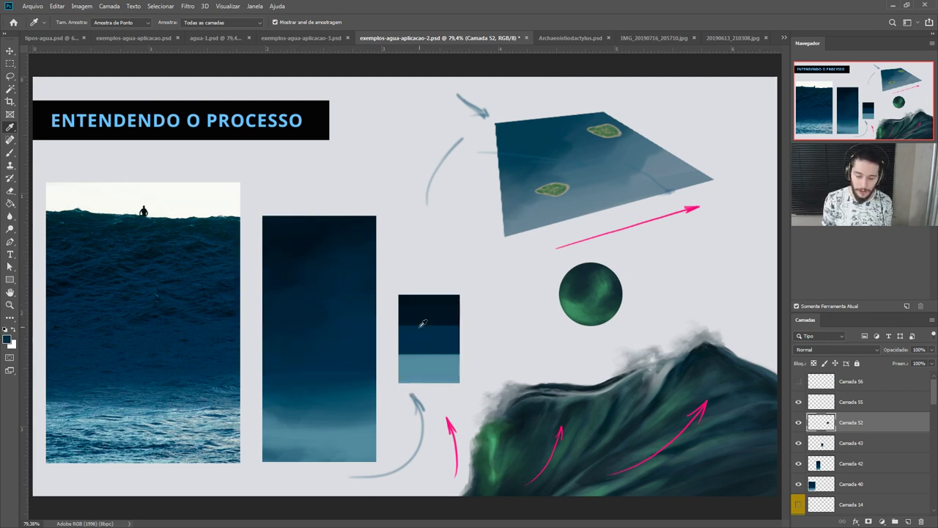
left_click(424, 320)
left_click(424, 320)
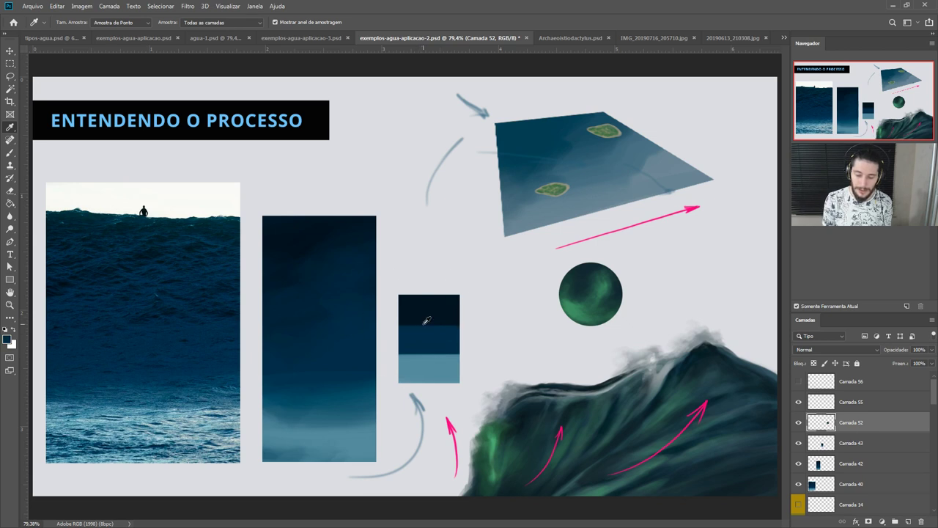
left_click(427, 321)
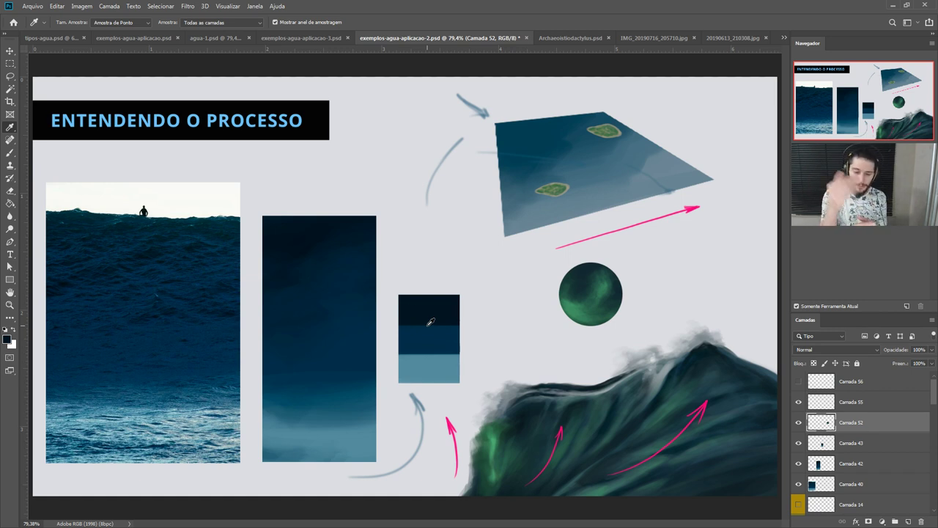
left_click(299, 256)
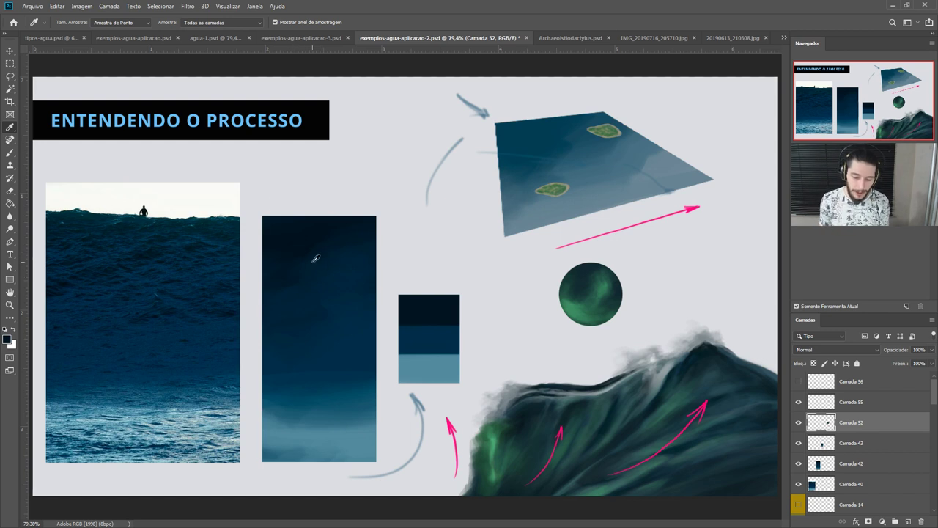
left_click_drag(323, 386, 323, 406)
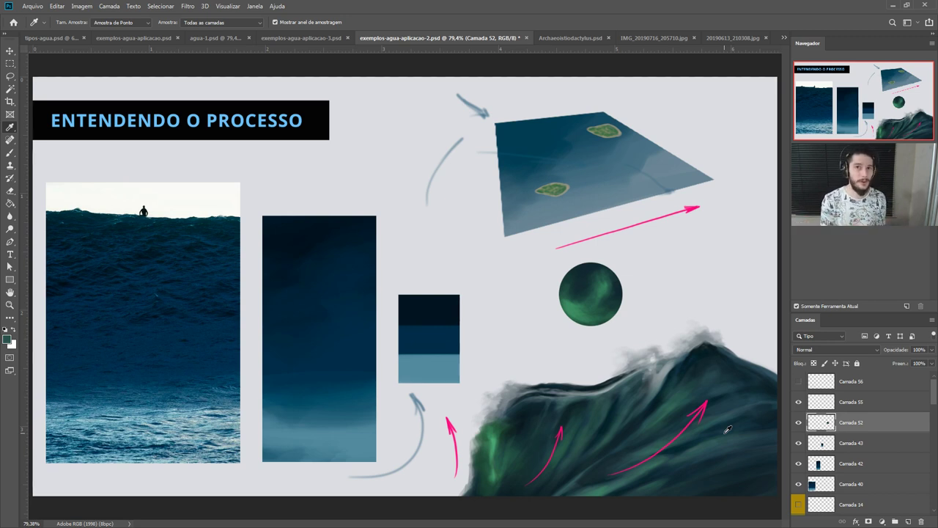
left_click_drag(652, 461, 619, 491)
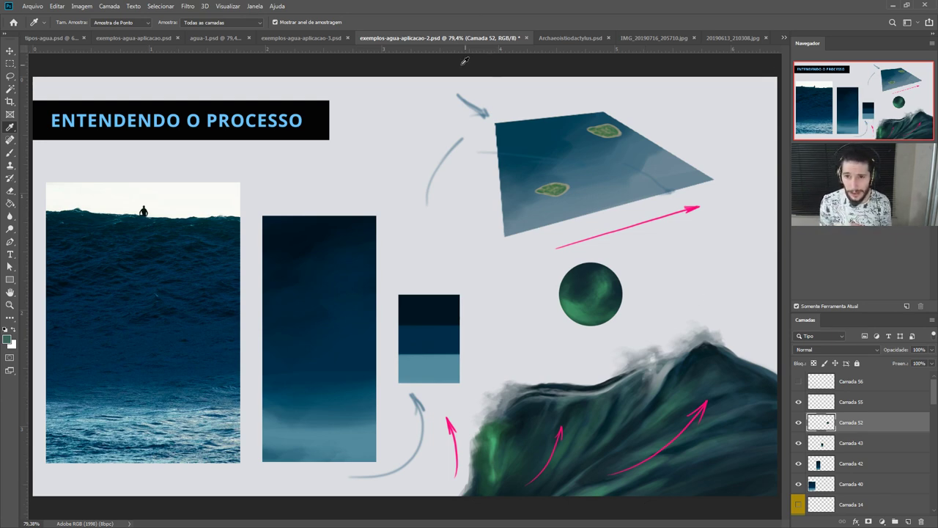
Step: Switch to Archaeoistiodactylus.psd and hide the Camada 8 layer and the Considerações Finais, cor and Sombras groups
left_click(290, 37)
left_click(216, 38)
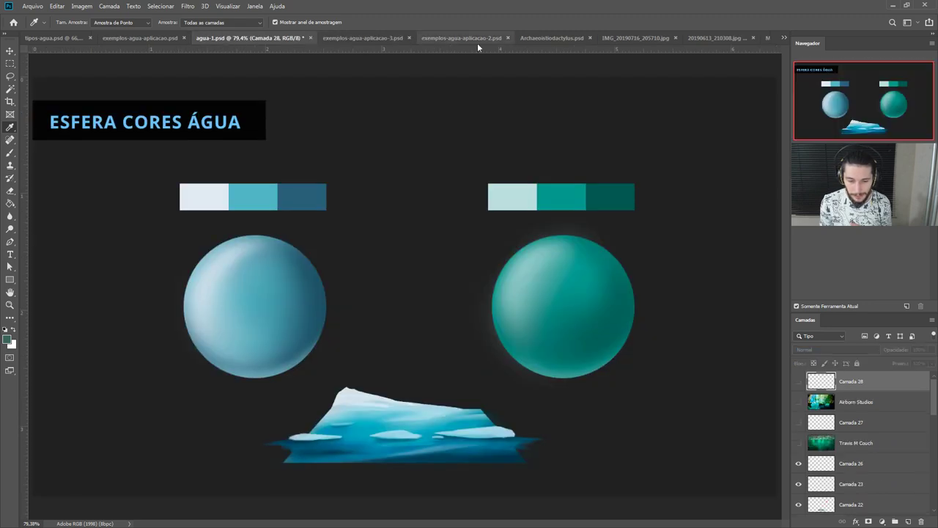
left_click(537, 37)
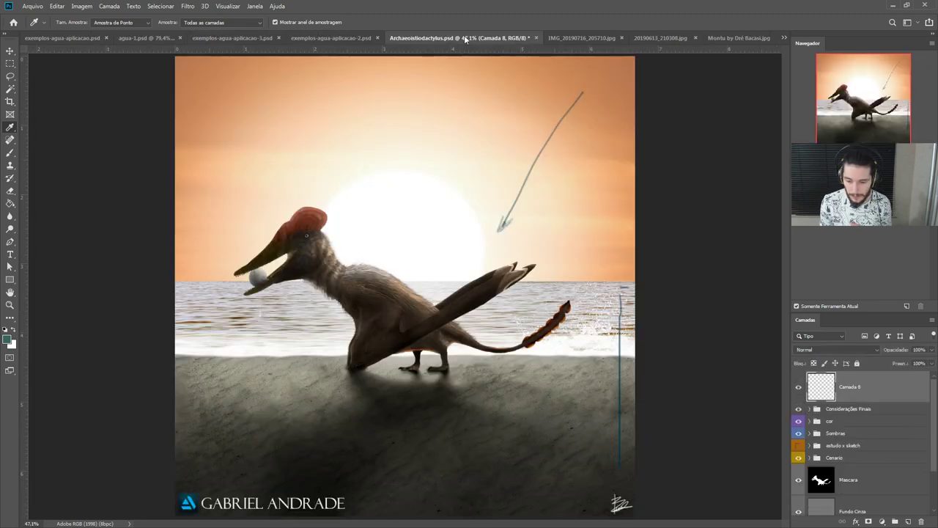
left_click(798, 386)
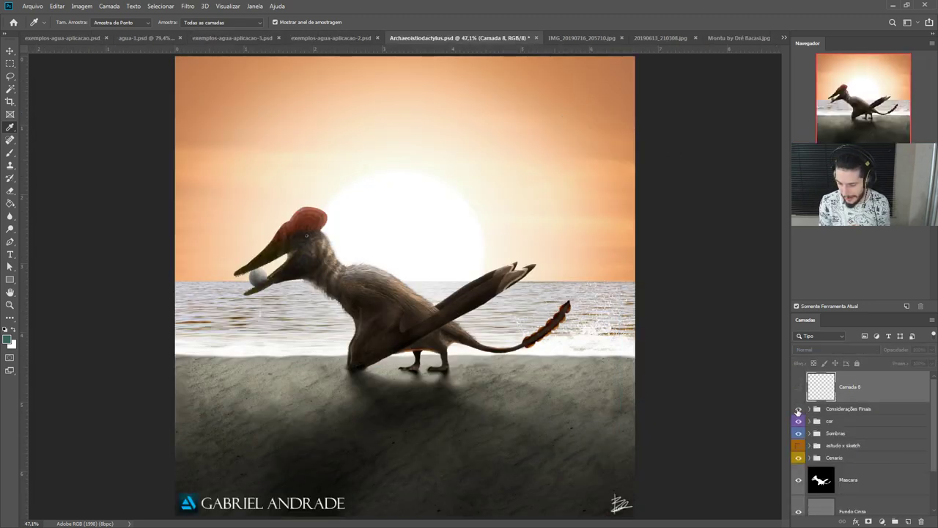
left_click(798, 408)
left_click(799, 420)
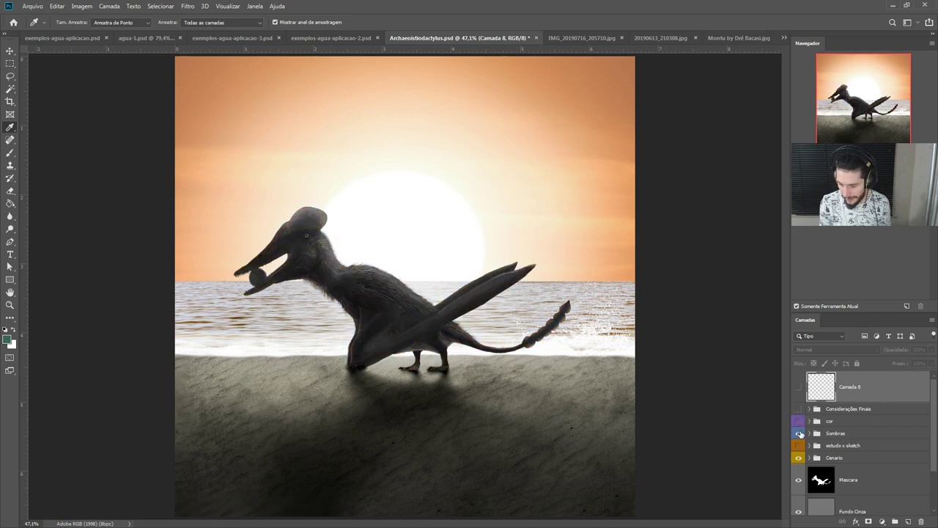
left_click(798, 433)
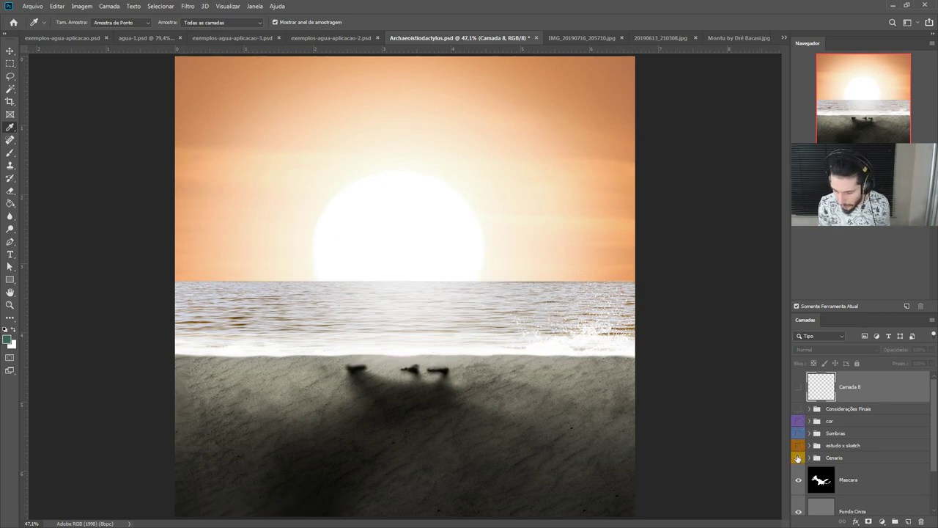
Step: Hide the Mascara, Fundo Cinza and sketch inicial layers and the Cenario group, and show the referencias group
scroll(813, 440, "down", 2)
scroll(820, 432, "up", 1)
scroll(811, 434, "down", 1)
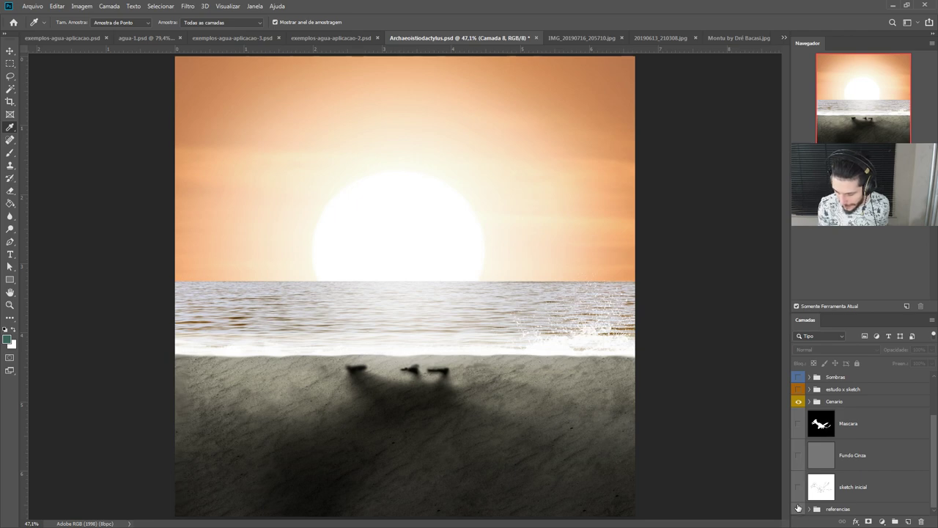
left_click(798, 401)
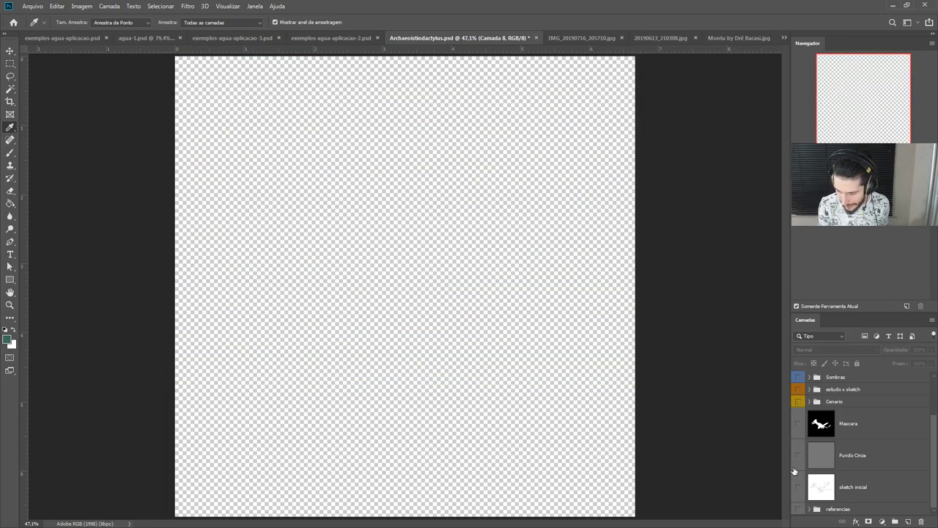
left_click(798, 508)
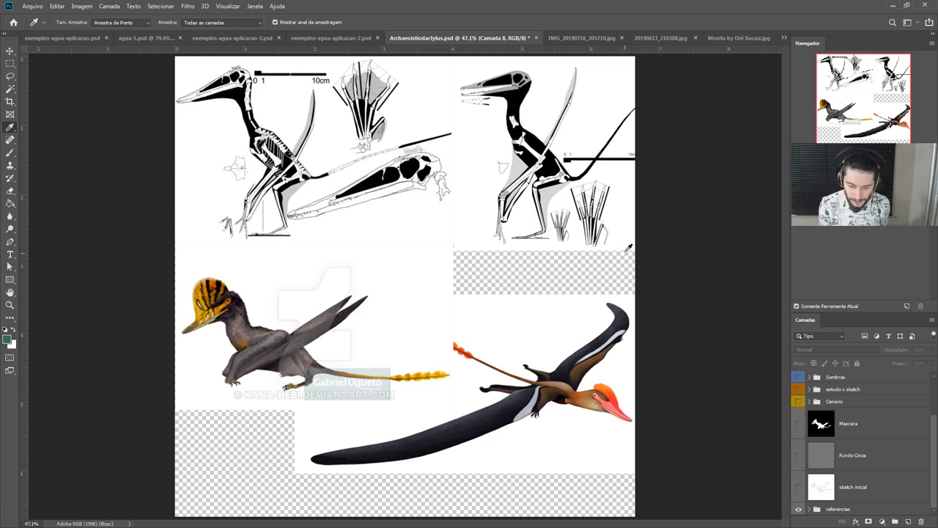
Step: Examine the skeletal diagrams and the coloured pterosaur reference illustrations up close
key("v")
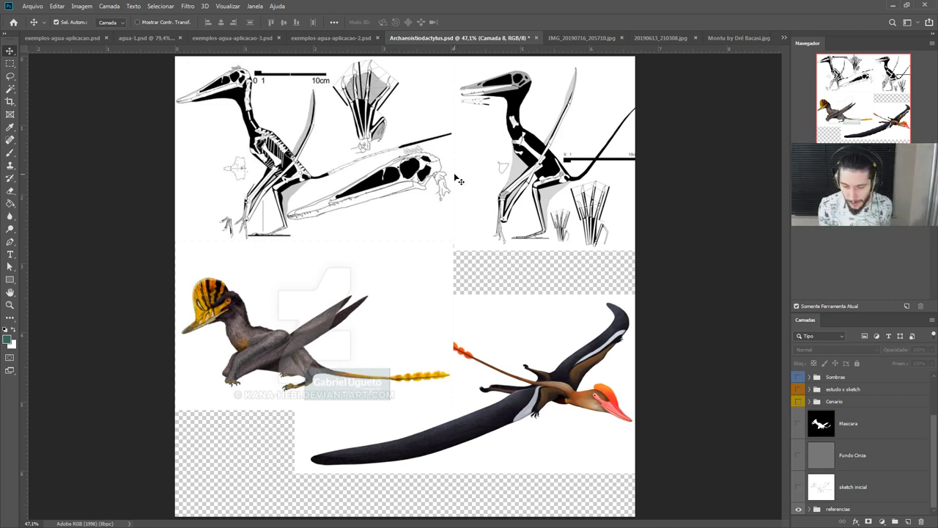
key("ctrl+plus")
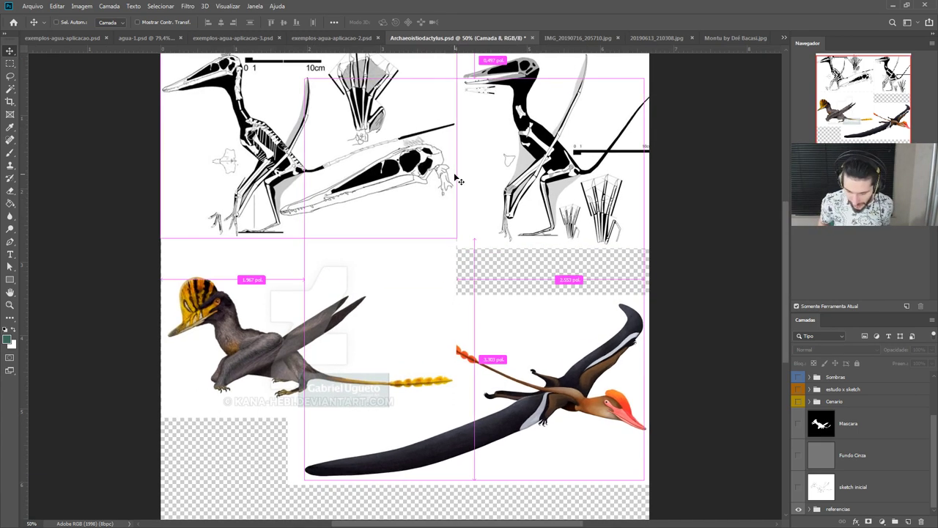
key("ctrl+plus")
scroll(242, 200, "up", 3)
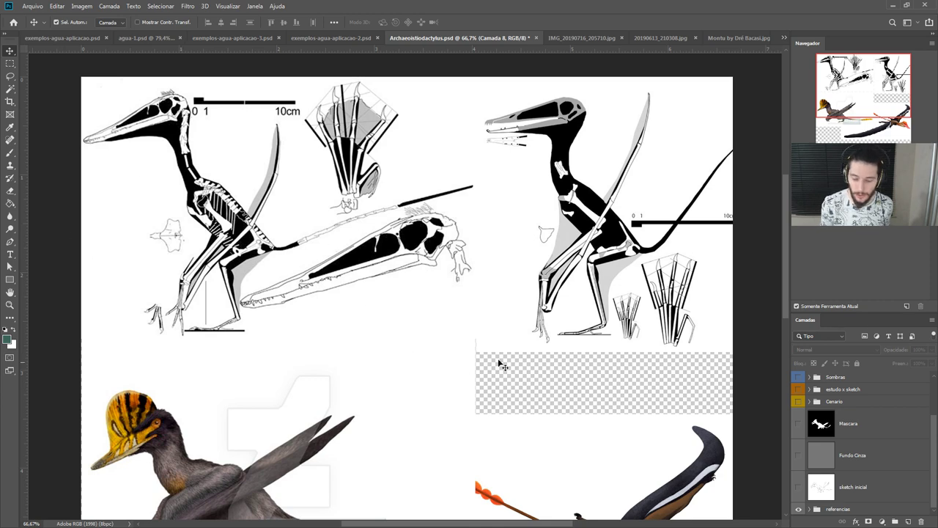
left_click_drag(503, 362, 440, 343)
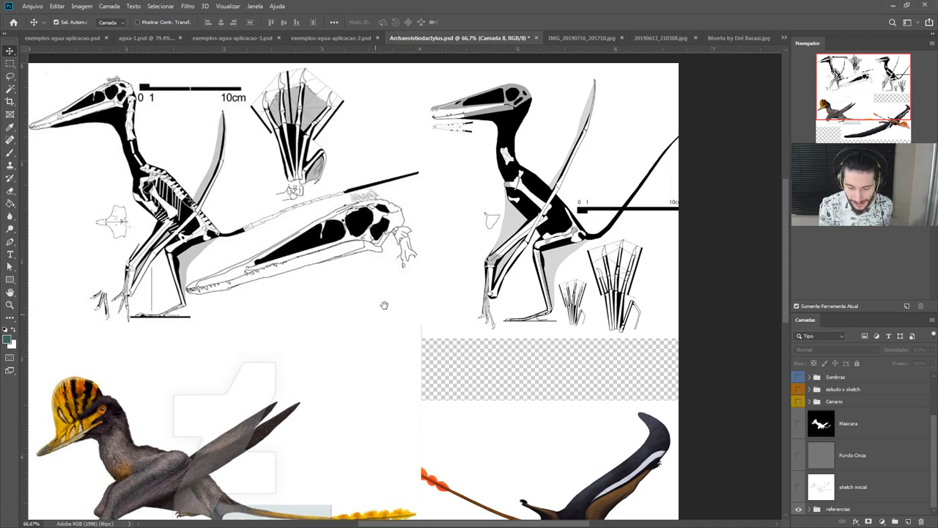
left_click_drag(383, 300, 458, 196)
left_click_drag(452, 275, 435, 281)
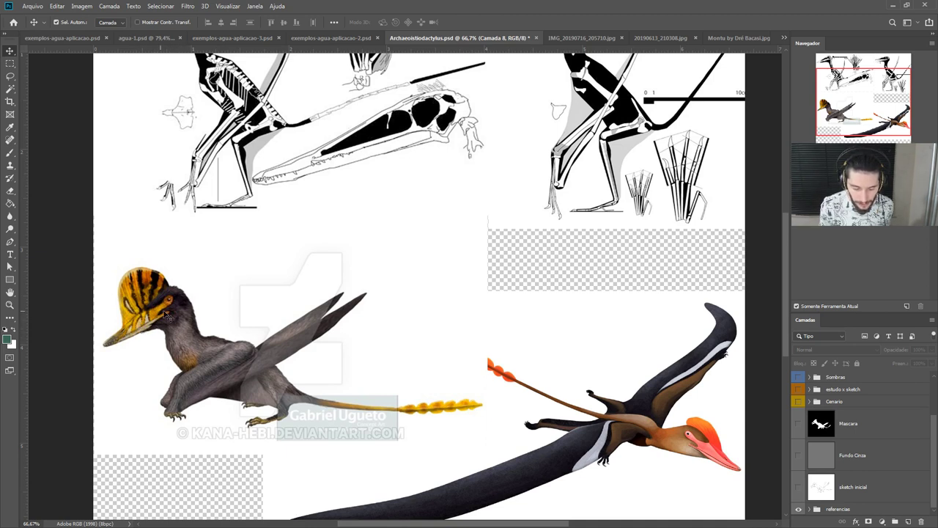
left_click_drag(507, 318, 448, 359)
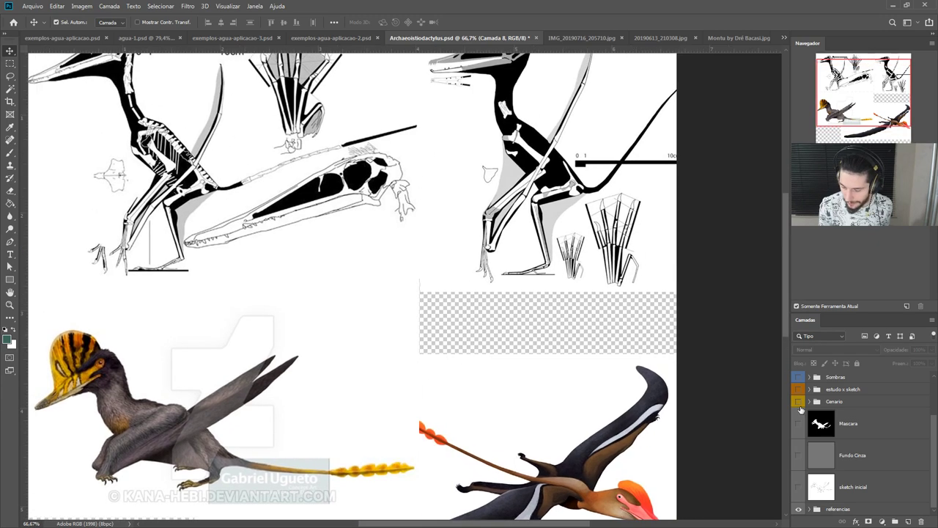
Step: Expand the Cenario group and show its beach, sun and water layers in place of the references
left_click(809, 402)
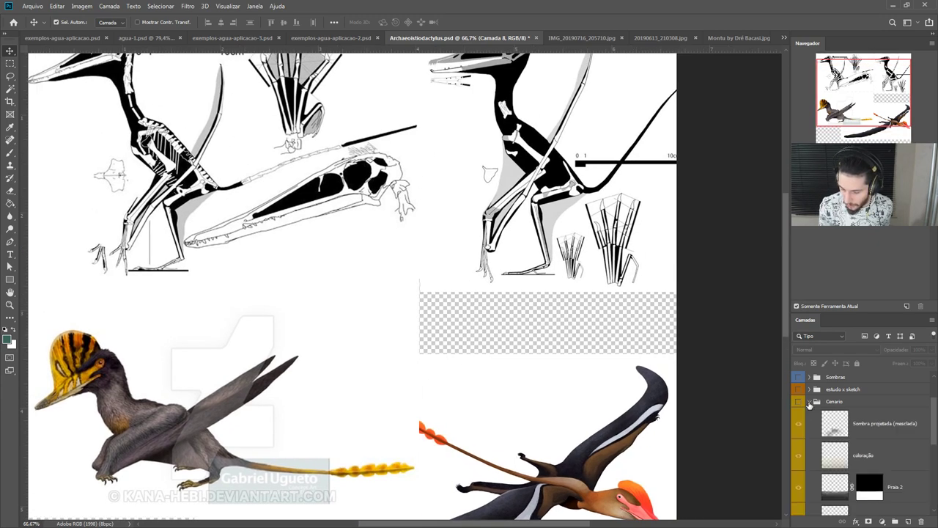
scroll(813, 447, "down", 3)
scroll(809, 462, "down", 2)
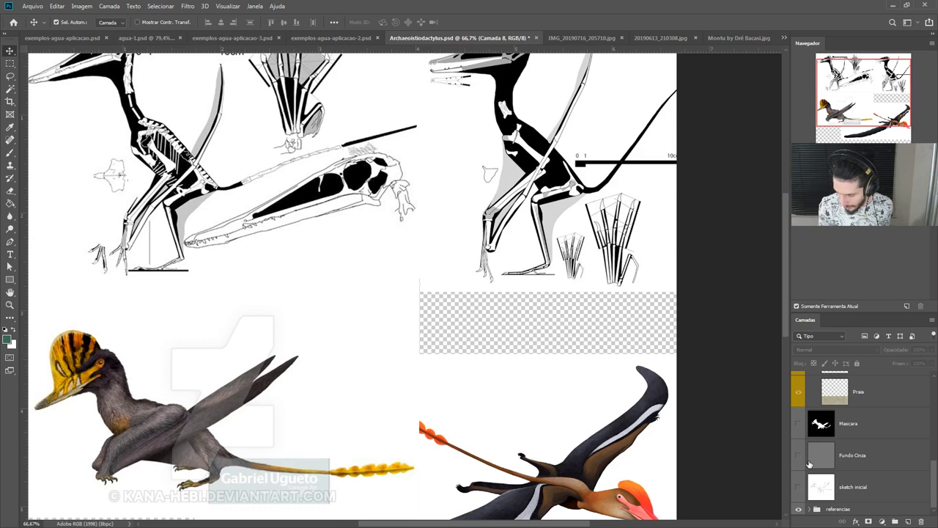
scroll(807, 469, "up", 2)
left_click(798, 490, "alt")
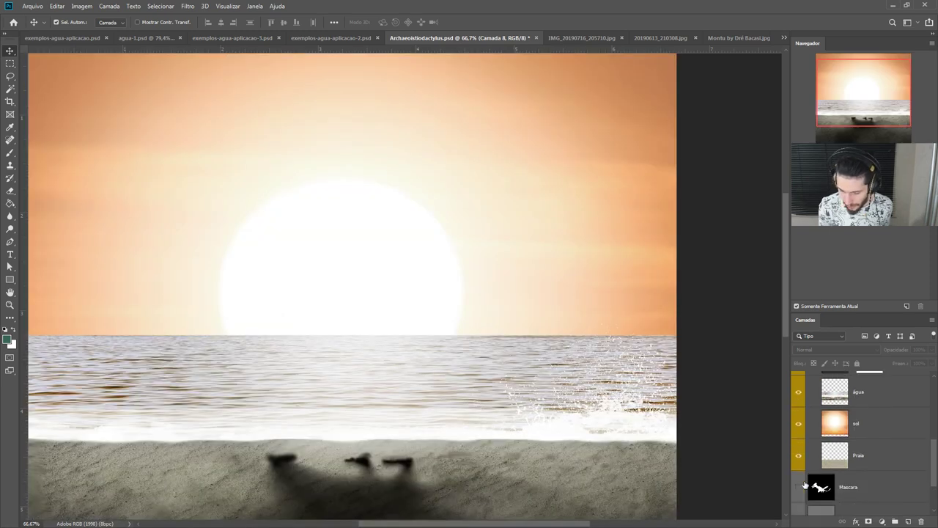
scroll(800, 485, "down", 2)
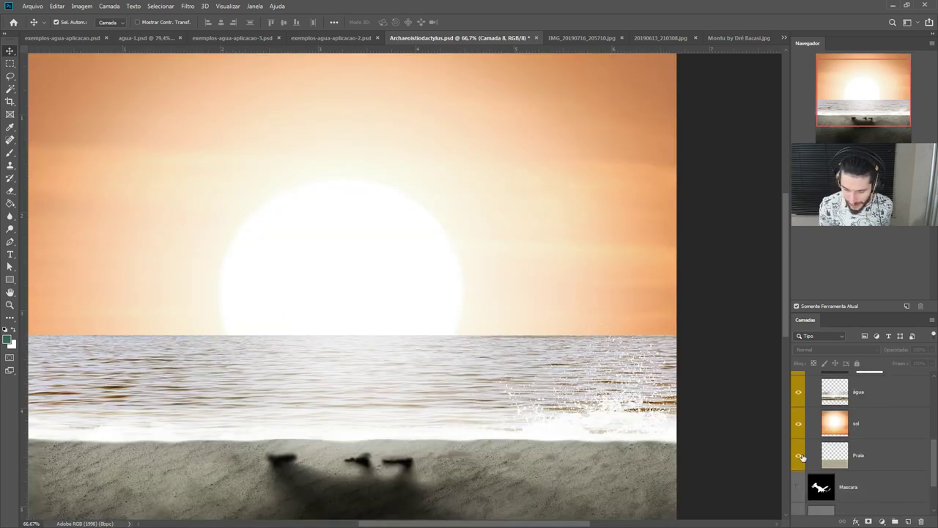
scroll(802, 455, "up", 5)
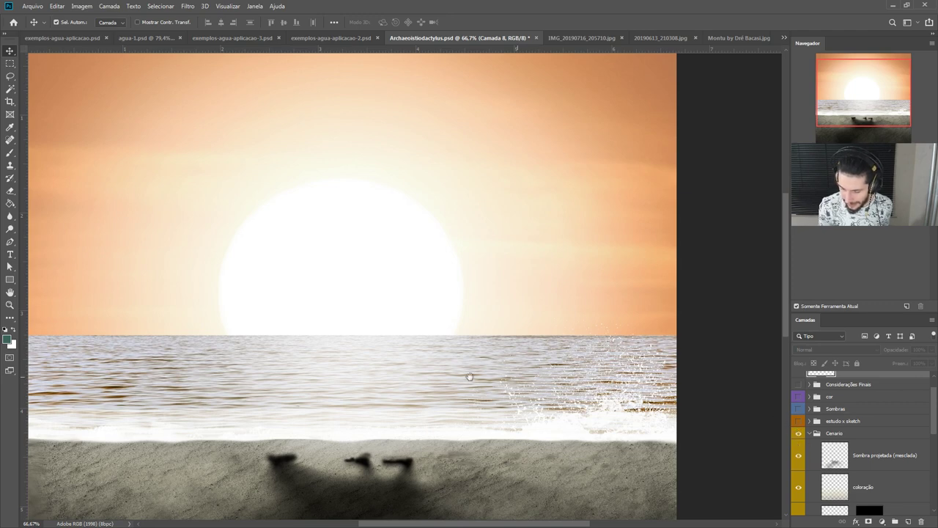
Step: Hide the coloração and Sombra projetada (mesclada) layers of the Cenario group to inspect the bare sand
left_click_drag(370, 324, 387, 310)
left_click_drag(481, 357, 670, 425)
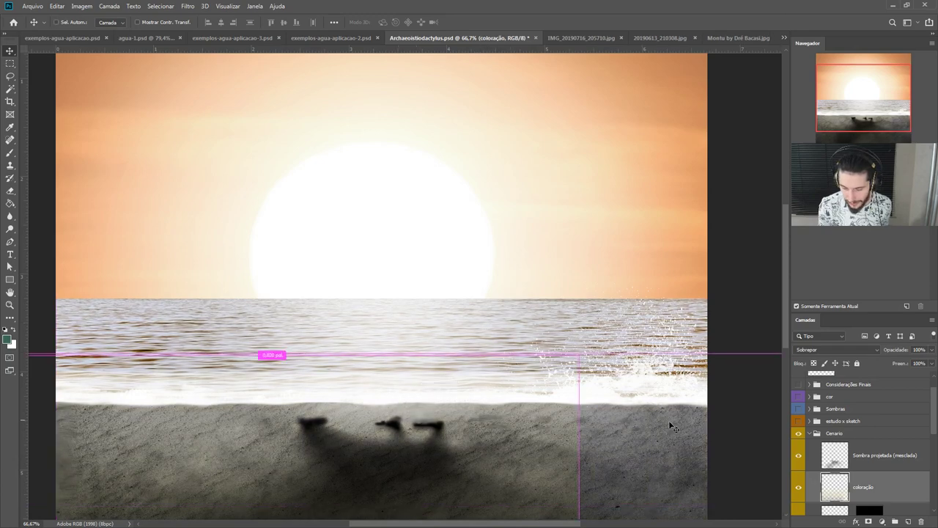
left_click(798, 487)
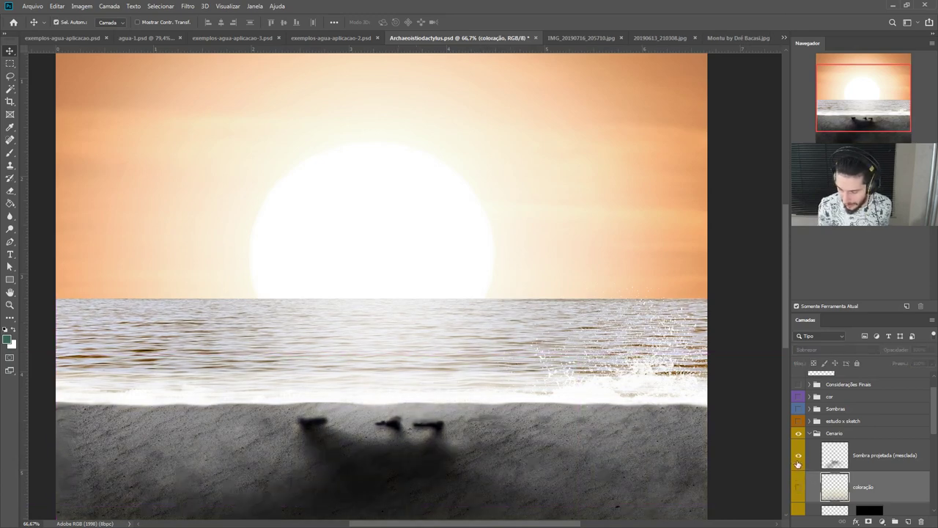
left_click(798, 455)
scroll(798, 455, "down", 4)
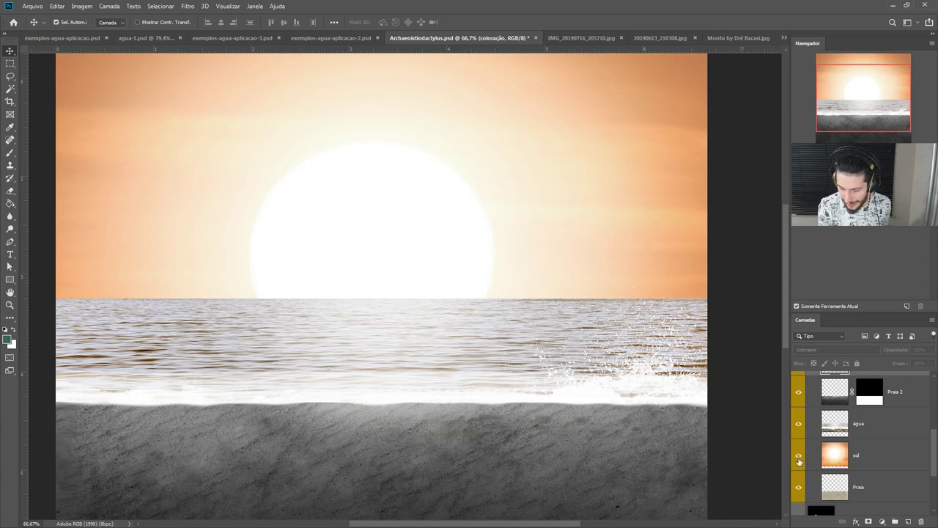
Step: Switch the sol and água layers off and on again to examine what each adds to the scenery
scroll(800, 487, "down", 2)
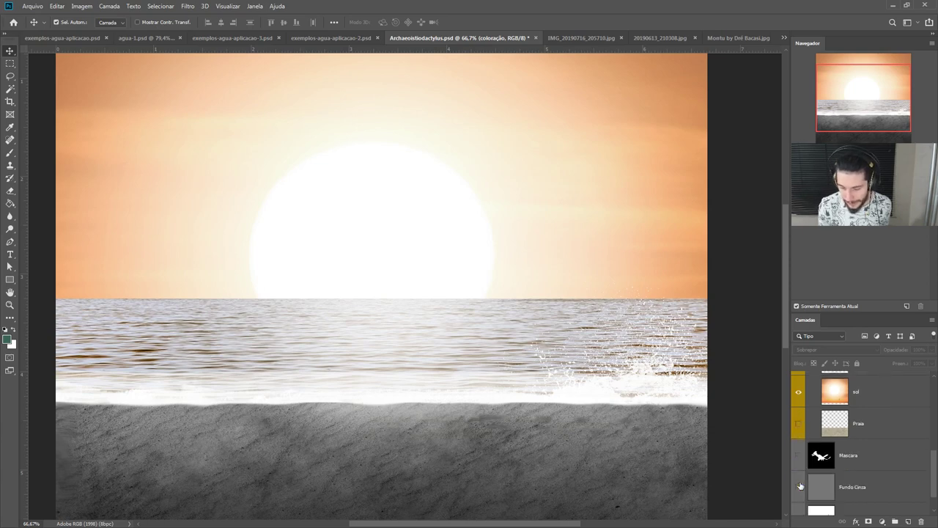
scroll(799, 488, "up", 3)
left_click(797, 489)
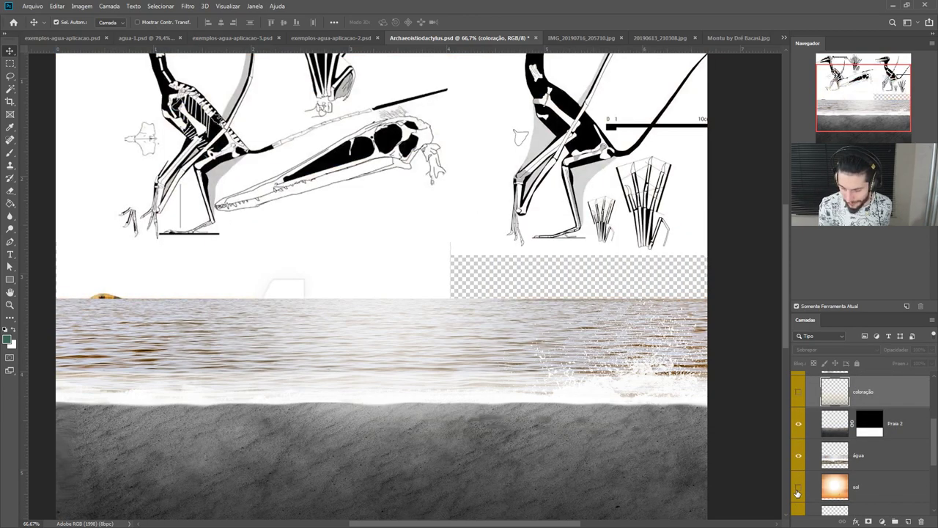
left_click(798, 487)
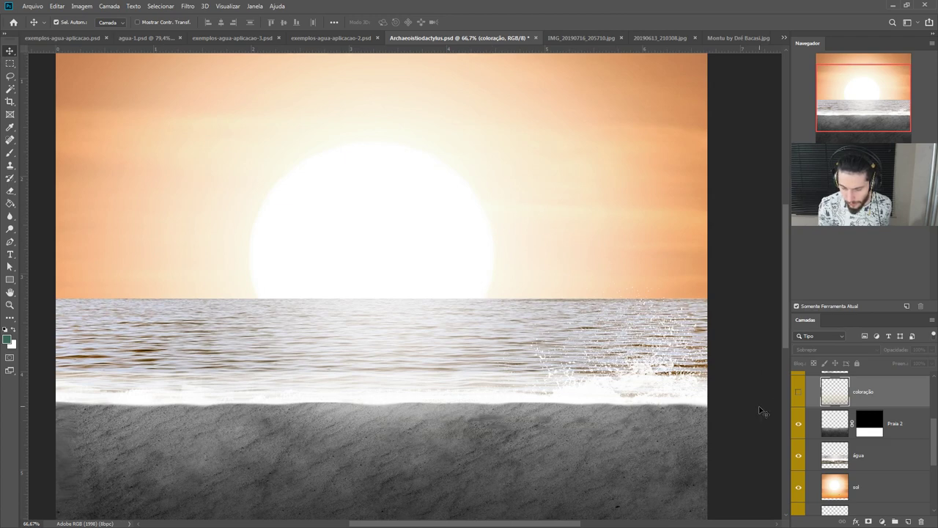
left_click(798, 455)
left_click(799, 455)
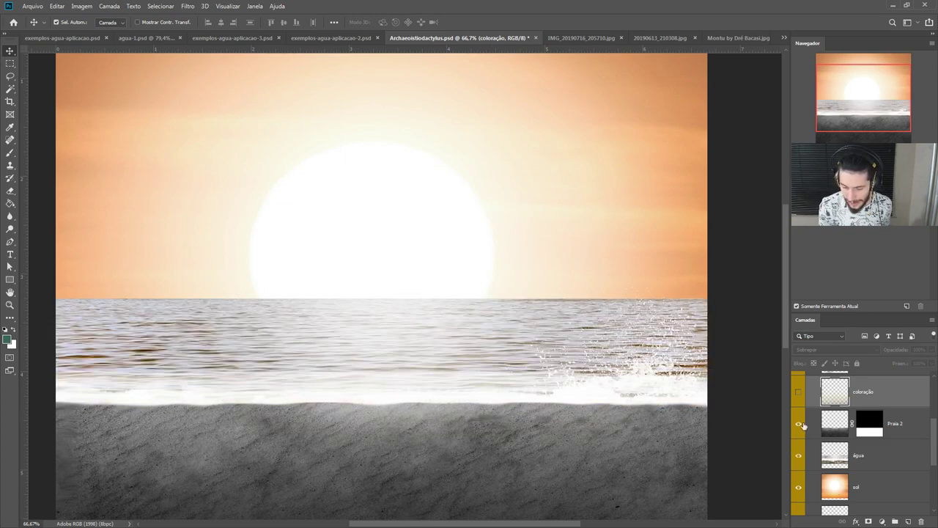
Step: Show the coloração and Sombra projetada (mesclada) layers over the beach again
left_click(797, 399)
scroll(806, 425, "down", 1)
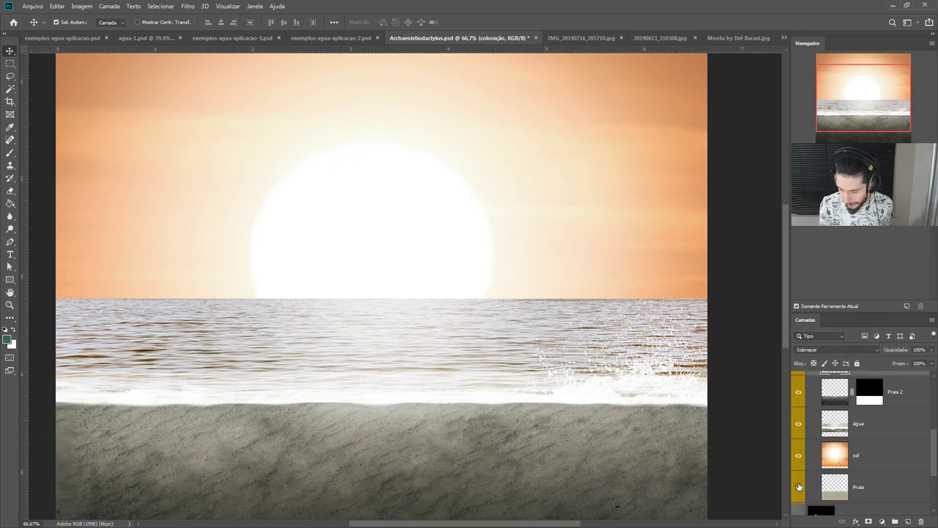
scroll(783, 434, "up", 1)
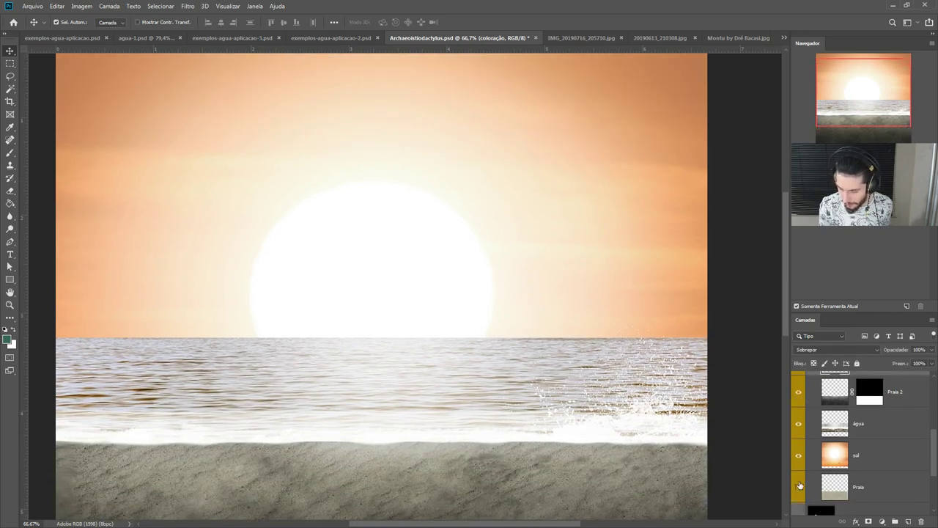
scroll(802, 478, "up", 3)
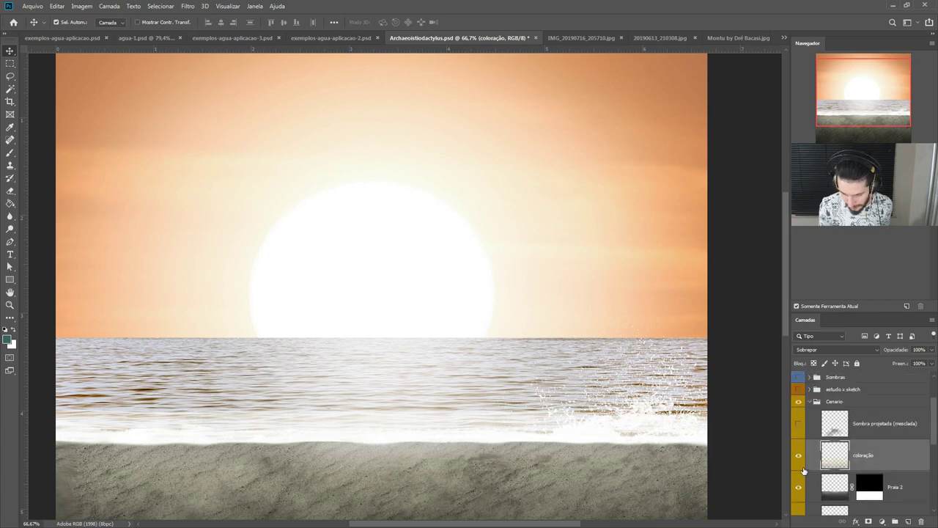
left_click(796, 429)
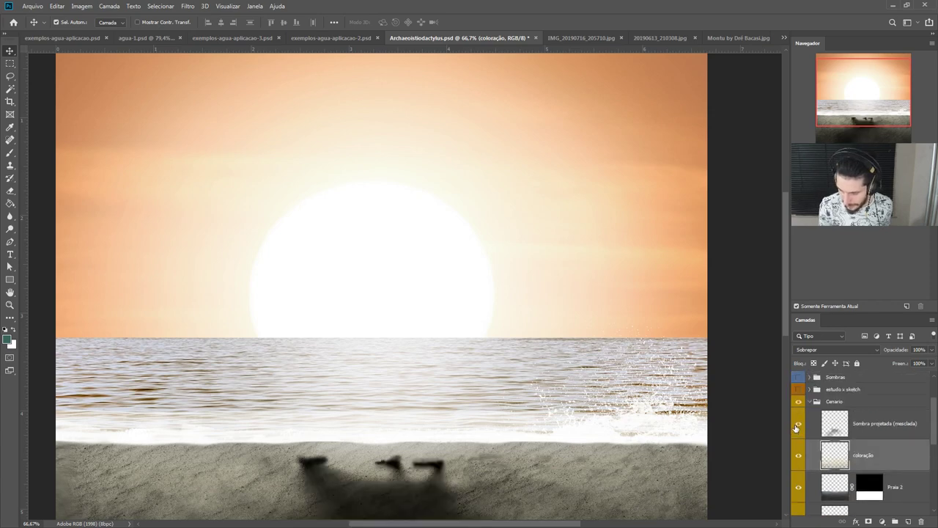
Step: Compare the sand with and without its cast shadow by switching the Sombra projetada (mesclada) layer off and on
left_click(795, 428)
left_click(796, 429)
scroll(439, 293, "down", 3)
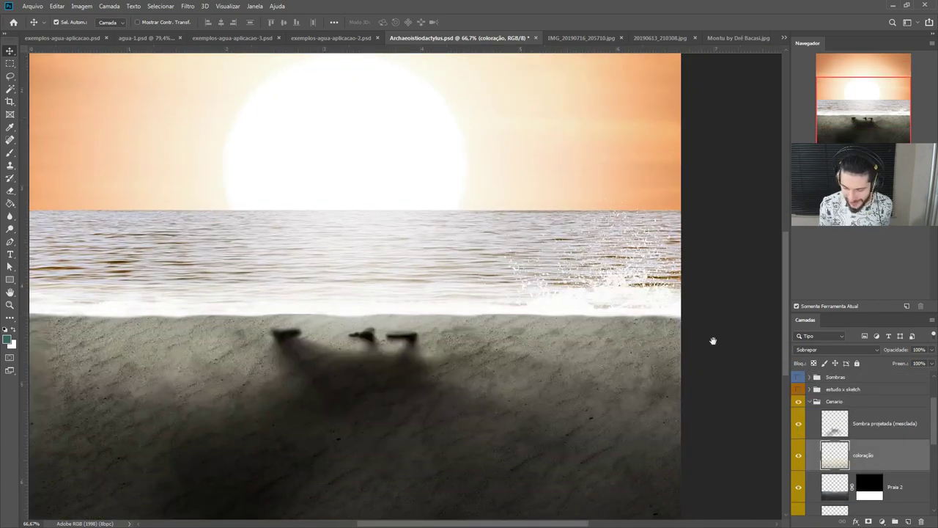
scroll(711, 339, "left", 2)
left_click_drag(554, 266, 535, 259)
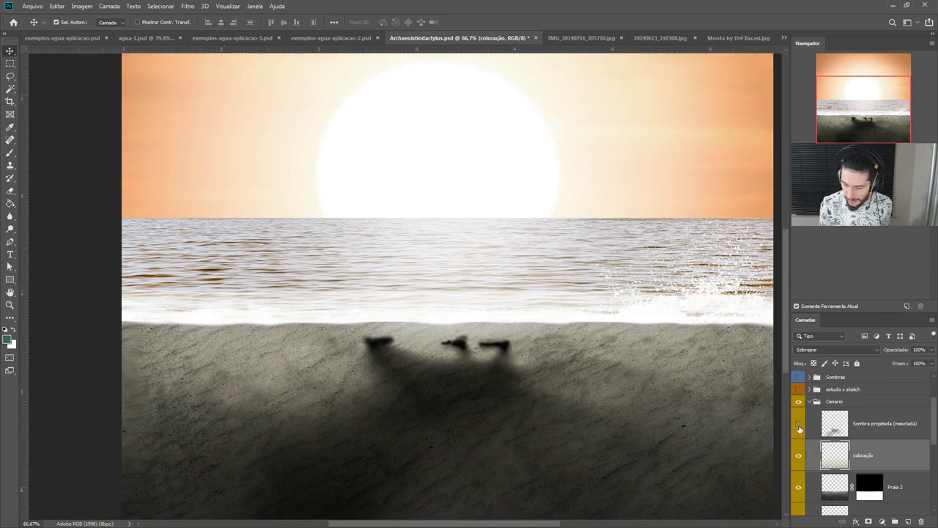
left_click(797, 426)
left_click(798, 426)
left_click_drag(782, 334, 764, 362)
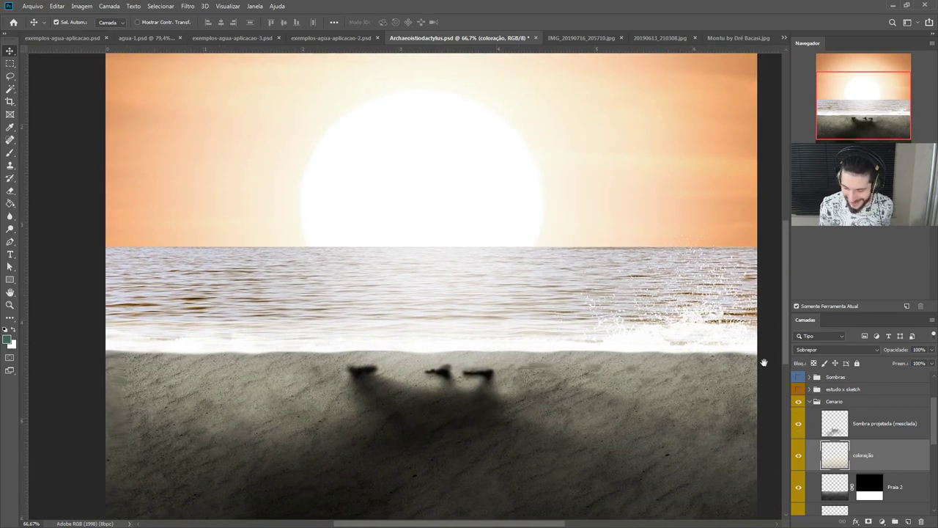
left_click(798, 423)
left_click(798, 424)
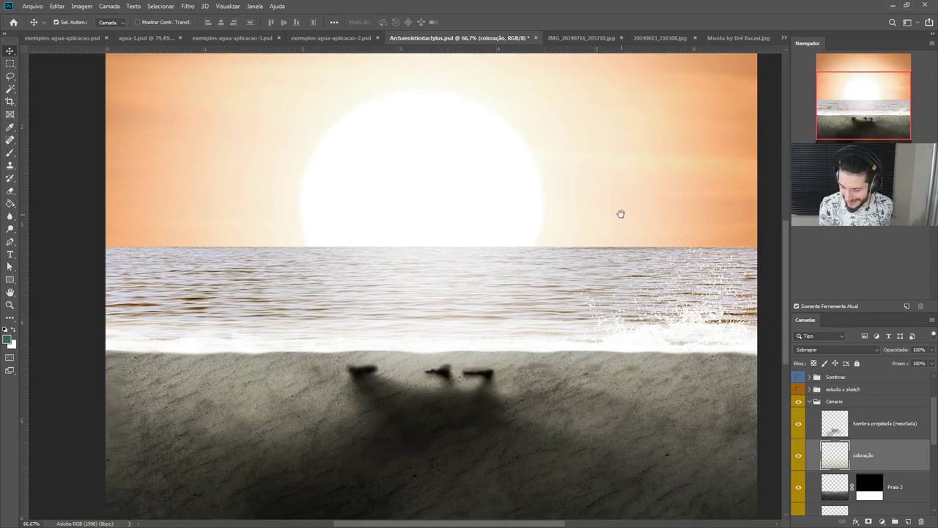
left_click_drag(678, 259, 652, 310)
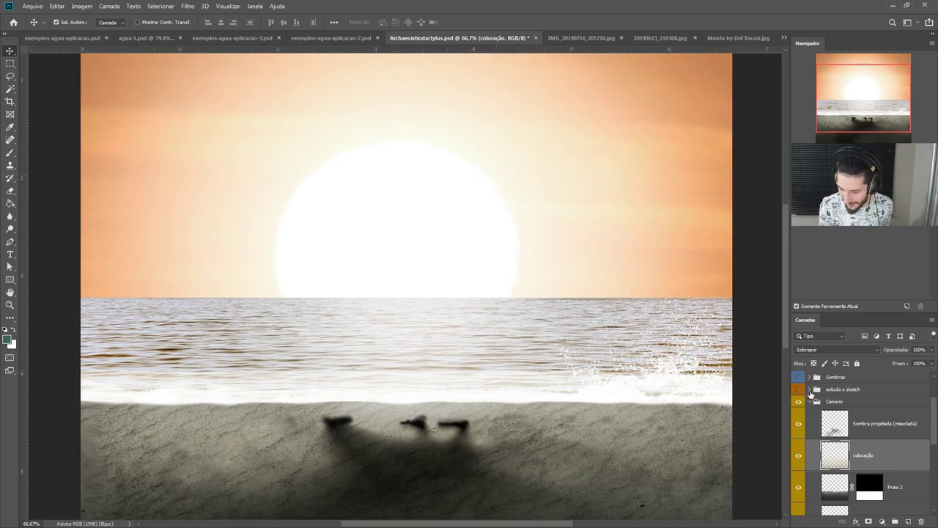
Step: Hide the Cenario and referencias groups and show the estudo x sketch group
left_click(799, 403)
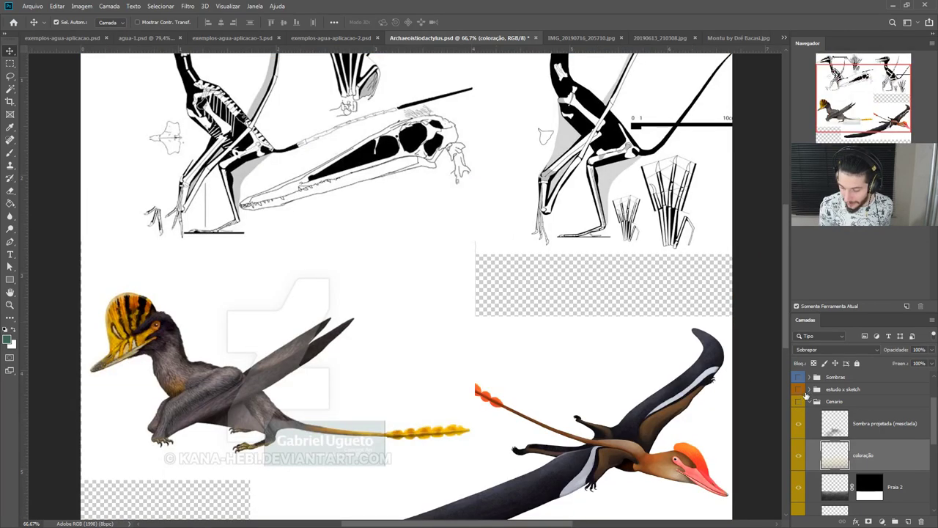
scroll(808, 444, "down", 5)
left_click(840, 458)
scroll(839, 465, "down", 1)
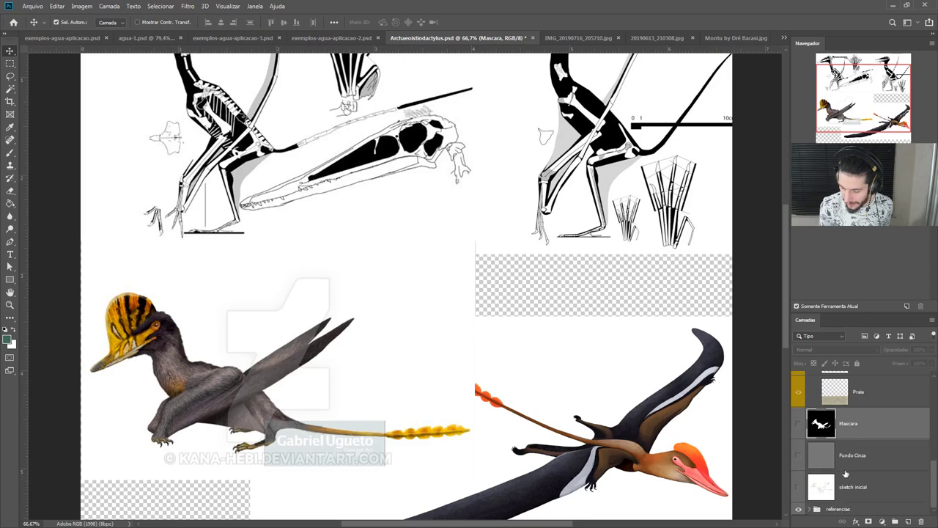
left_click(799, 508)
scroll(810, 447, "up", 10)
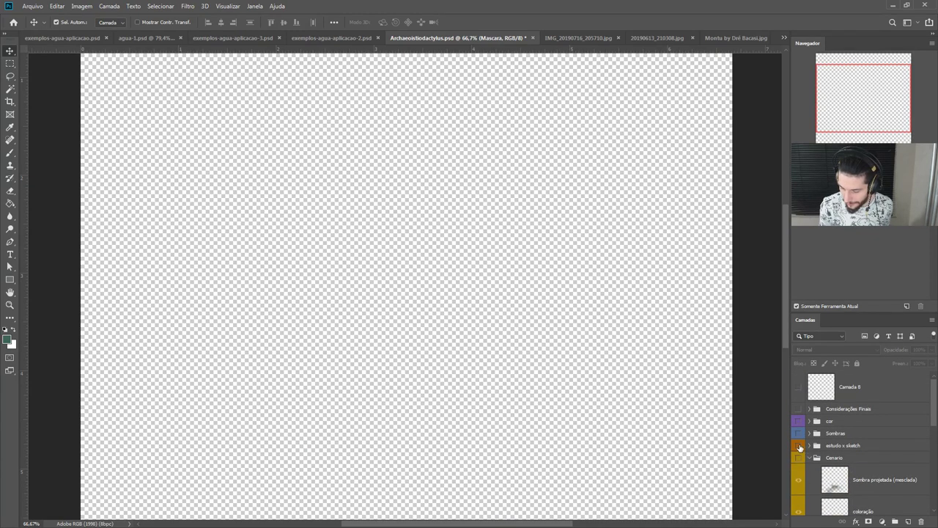
left_click(799, 445)
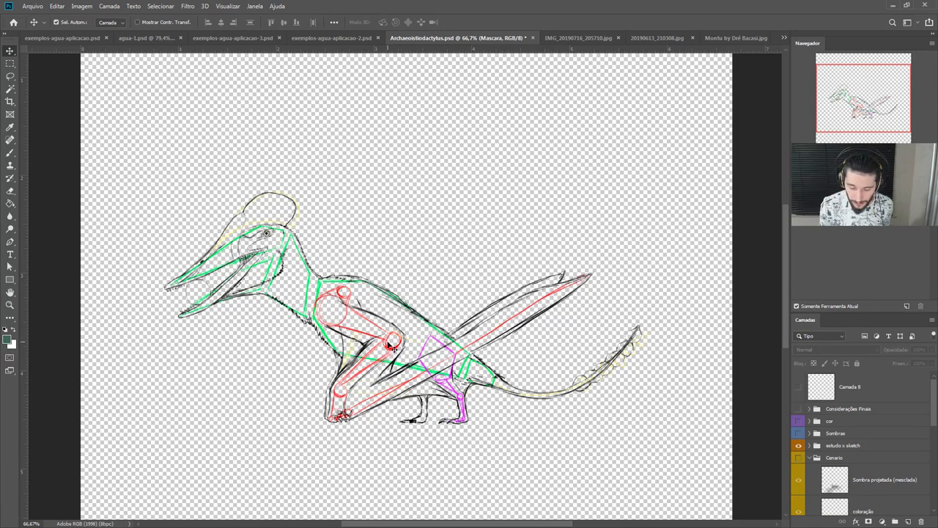
Step: Expand the estudo x sketch group and hide its estudo 1 to estudo 4 layers, leaving only the pterosaur sketch
mouse_move(393, 350)
left_mouse_down()
mouse_move(385, 330)
mouse_move(403, 318)
mouse_move(408, 353)
left_mouse_up()
scroll(843, 451, "down", 1)
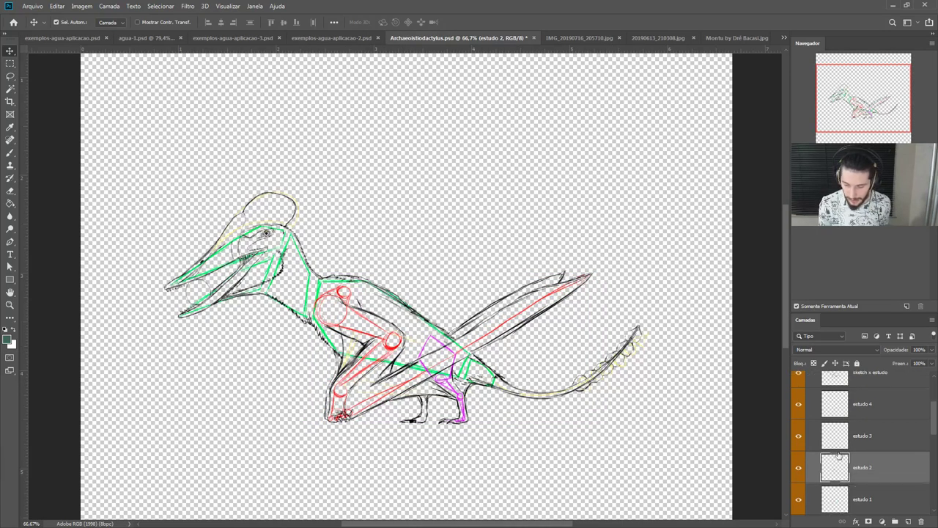
left_click(801, 472)
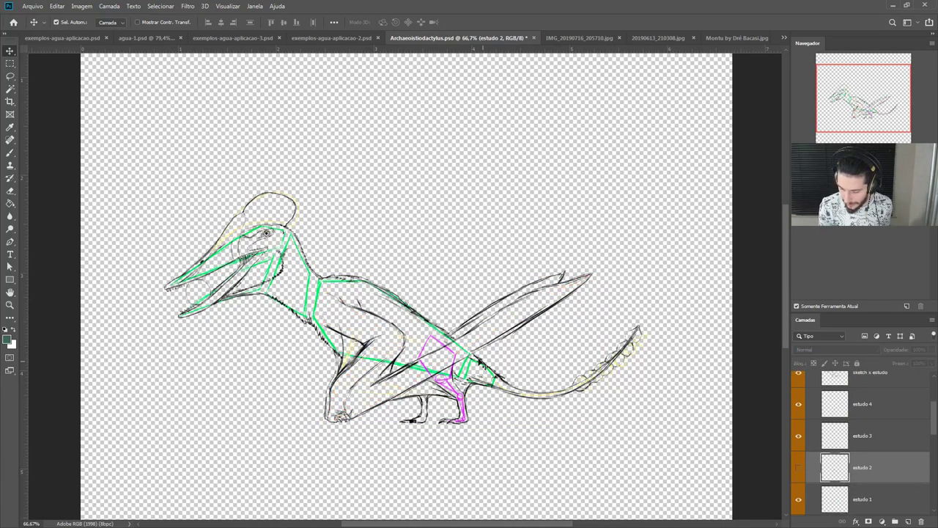
left_click(802, 499)
scroll(800, 487, "down", 2)
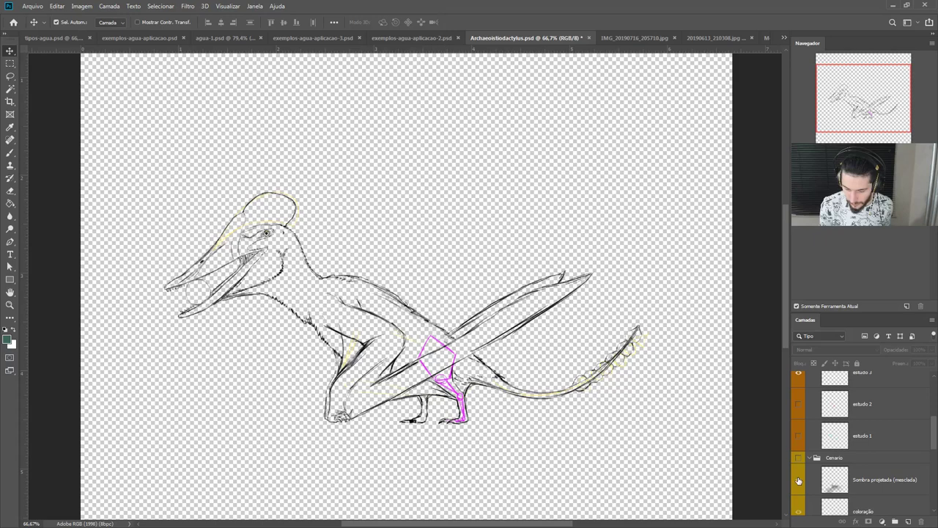
scroll(798, 432, "up", 2)
left_click(798, 437)
scroll(799, 439, "up", 1)
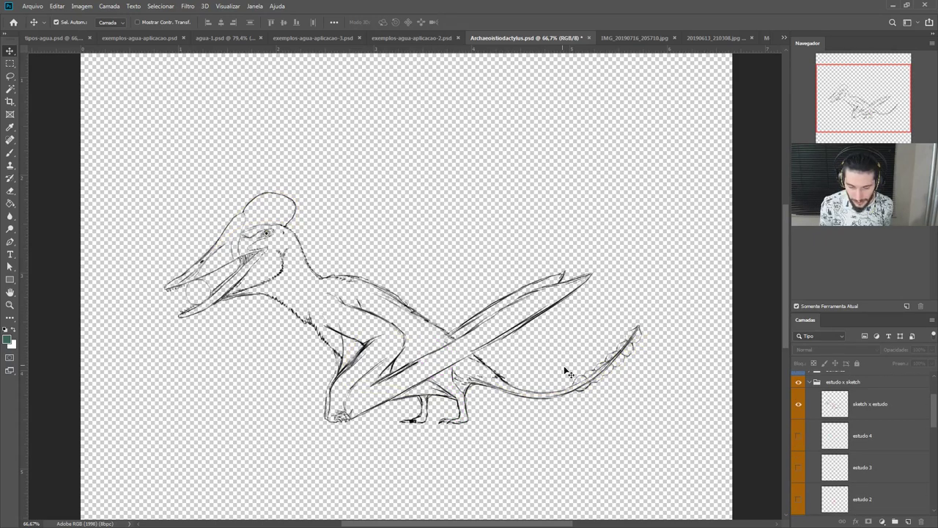
Step: Show the estudo 4, estudo 3, estudo 2 and estudo 1 construction layers over the sketch one after another
left_click(798, 436)
left_click(798, 467)
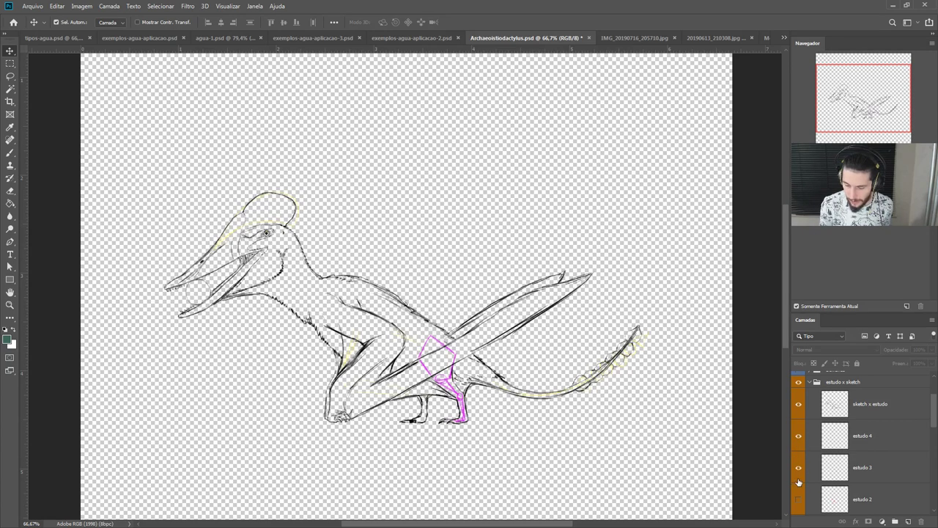
left_click(798, 498)
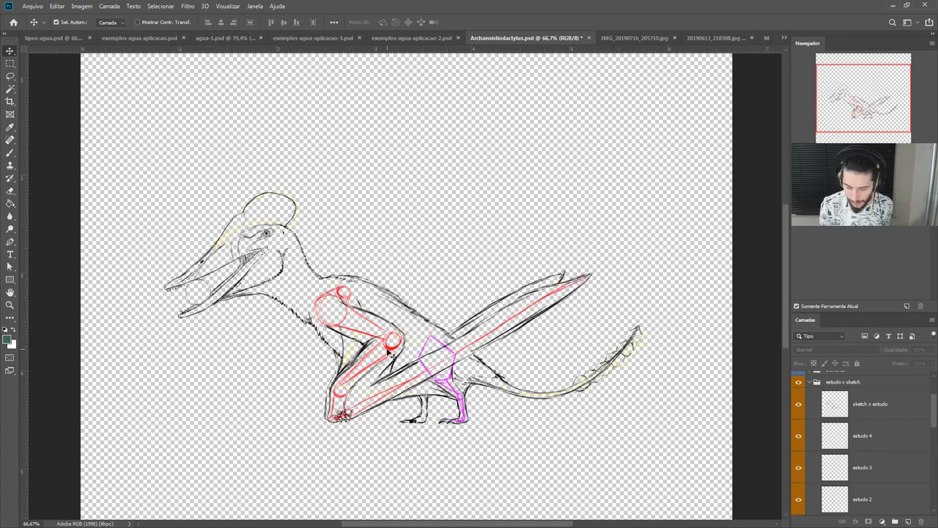
scroll(781, 469, "down", 1)
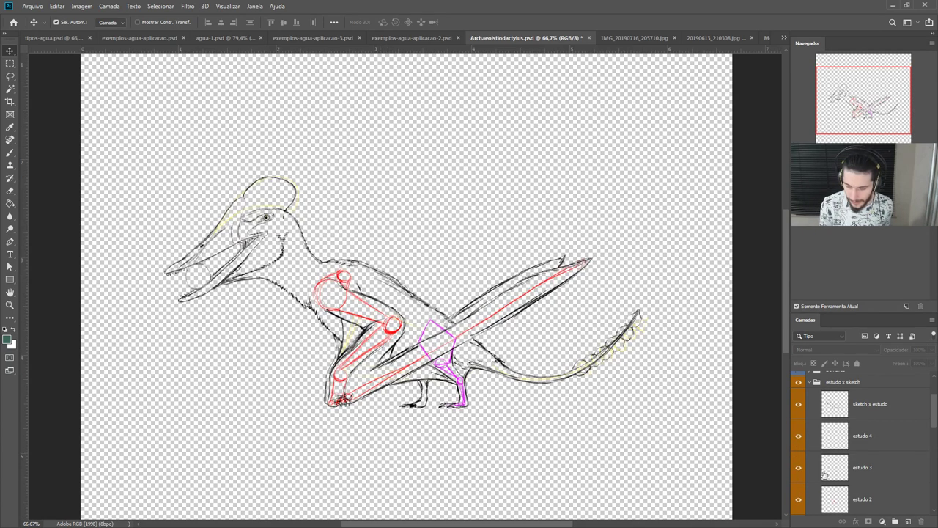
left_click(393, 337)
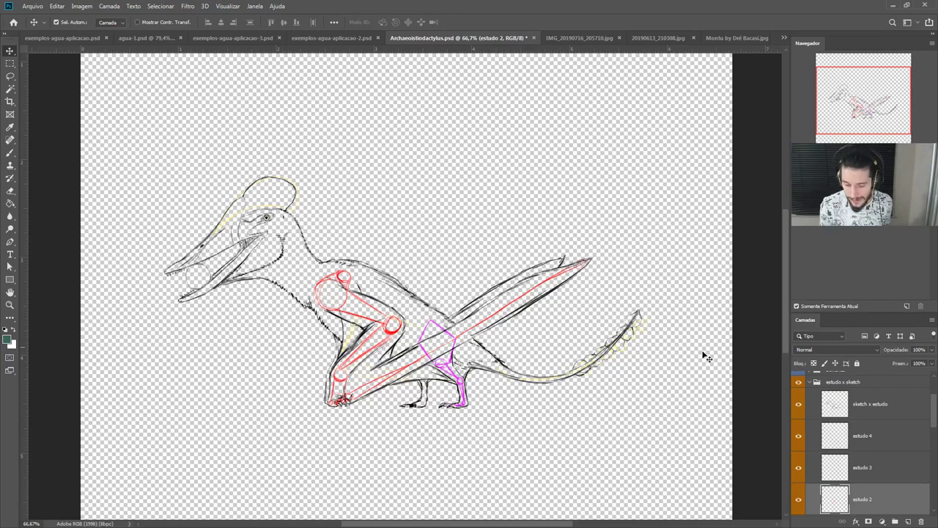
scroll(795, 414, "up", 2)
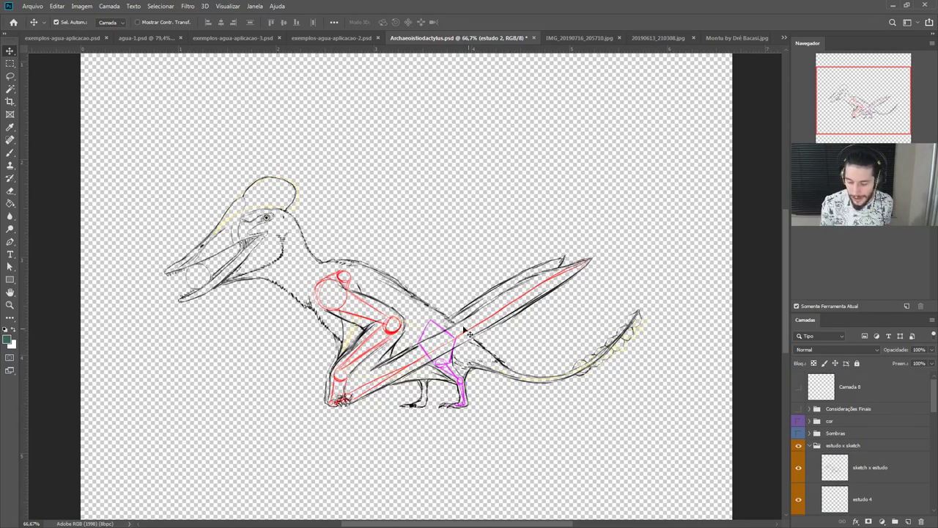
scroll(469, 331, "down", 1)
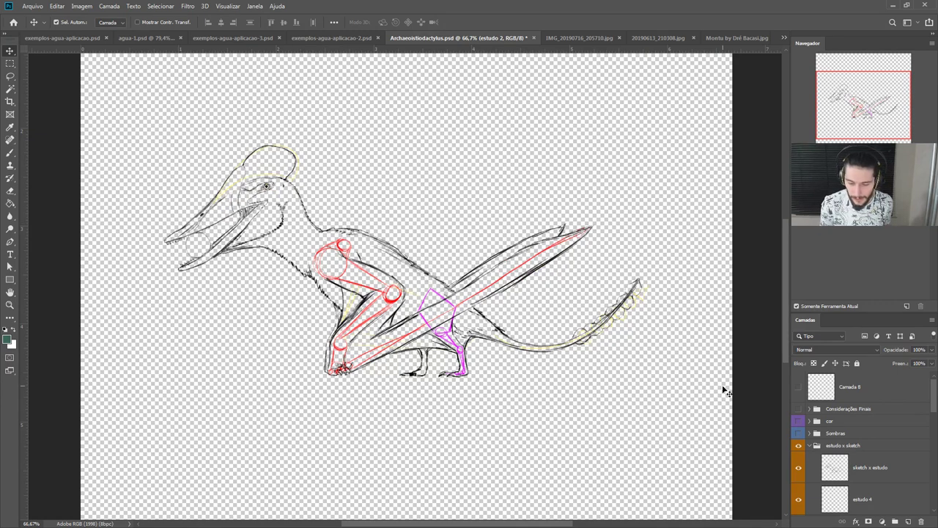
scroll(737, 400, "down", 1)
scroll(820, 482, "down", 4)
left_click(798, 436)
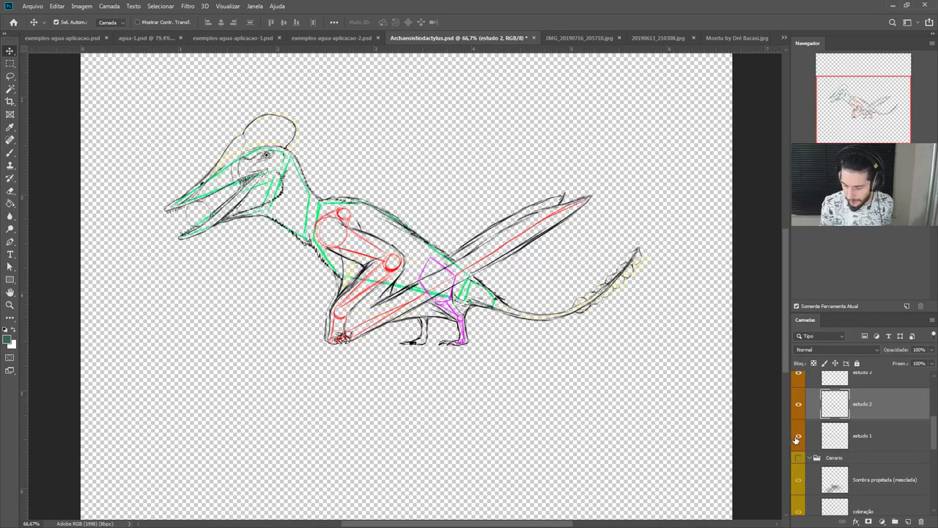
scroll(614, 356, "up", 2)
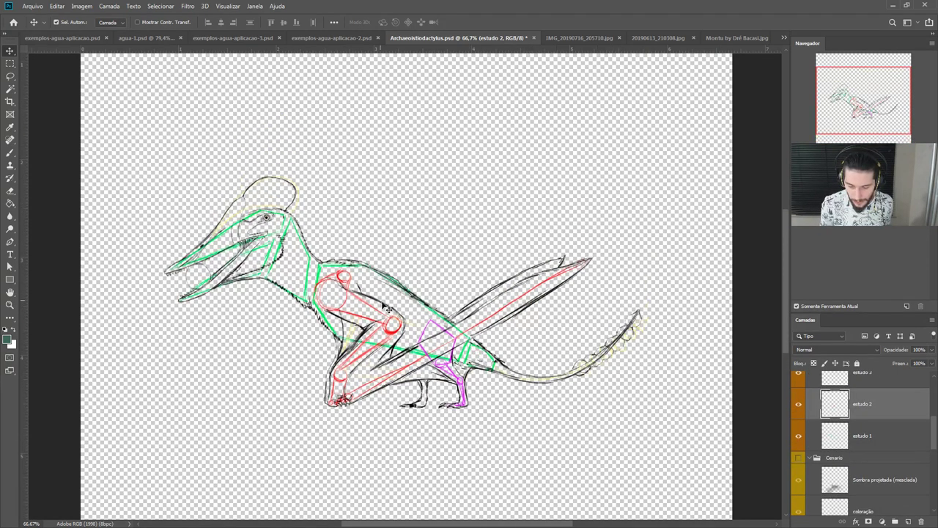
Step: Preview the Sombras group over the sketch, leaving it hidden
scroll(808, 416, "up", 2)
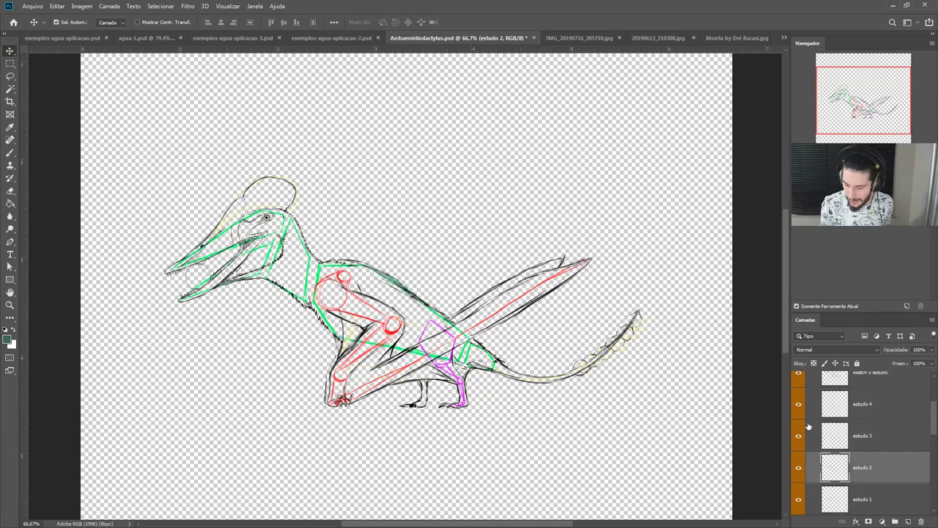
scroll(810, 454, "up", 2)
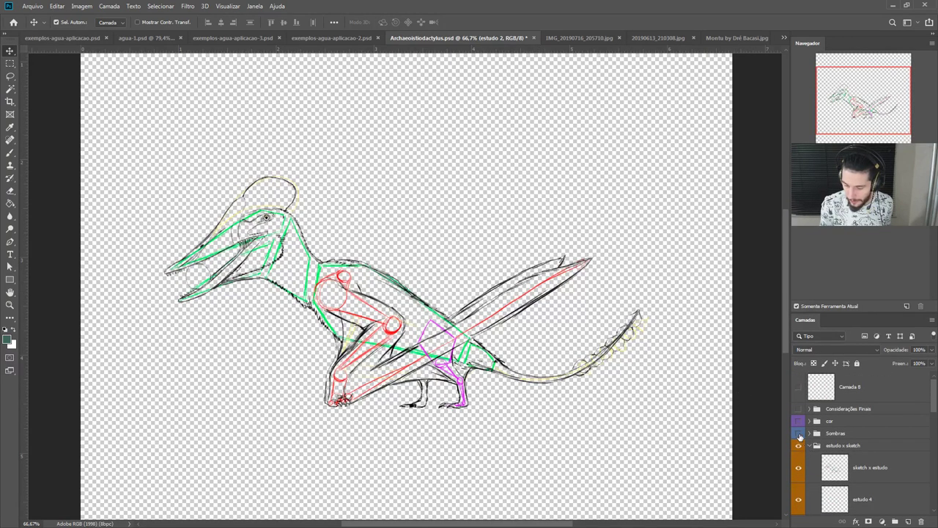
left_click(798, 433)
left_click(798, 433)
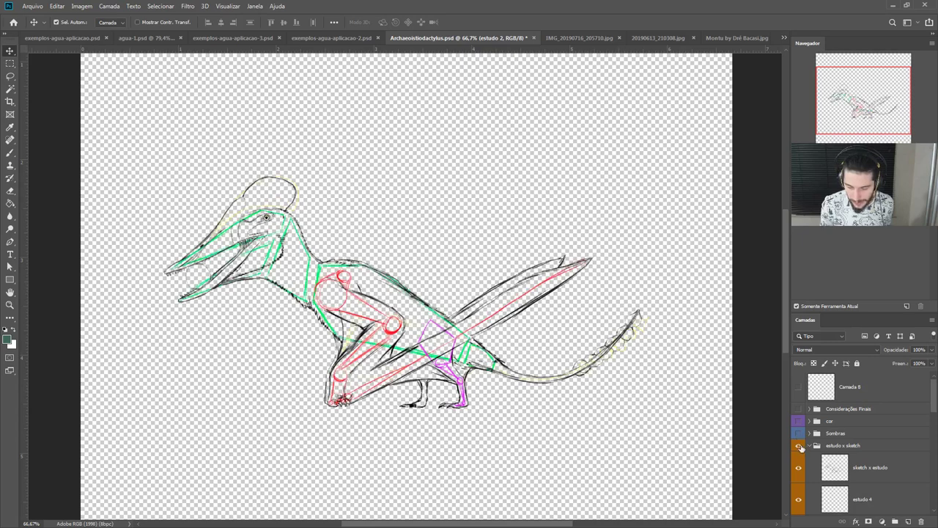
Step: Expand the Sombras group and examine its Sombra e Luz 3 (mesclada) shading over the sketch, up close on the head and shoulder
left_click(799, 445)
left_click(798, 445)
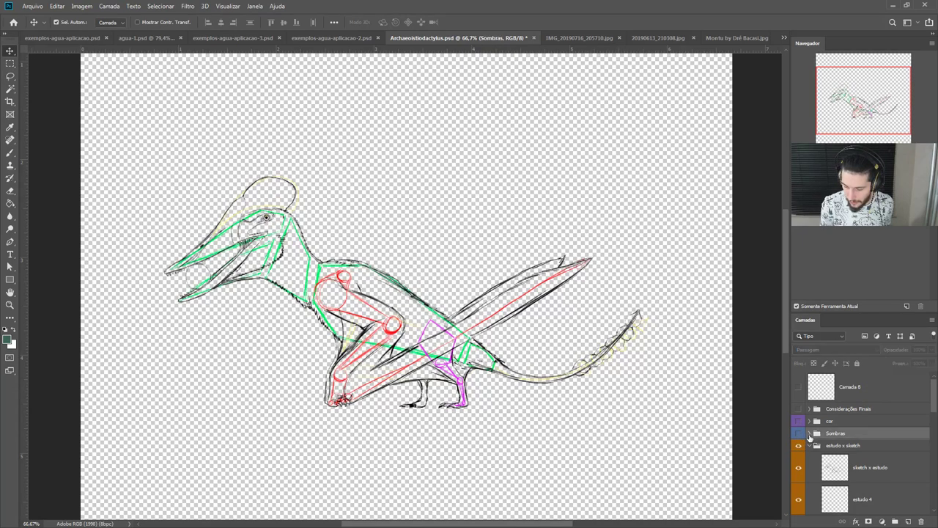
left_click(809, 433)
left_click(799, 392)
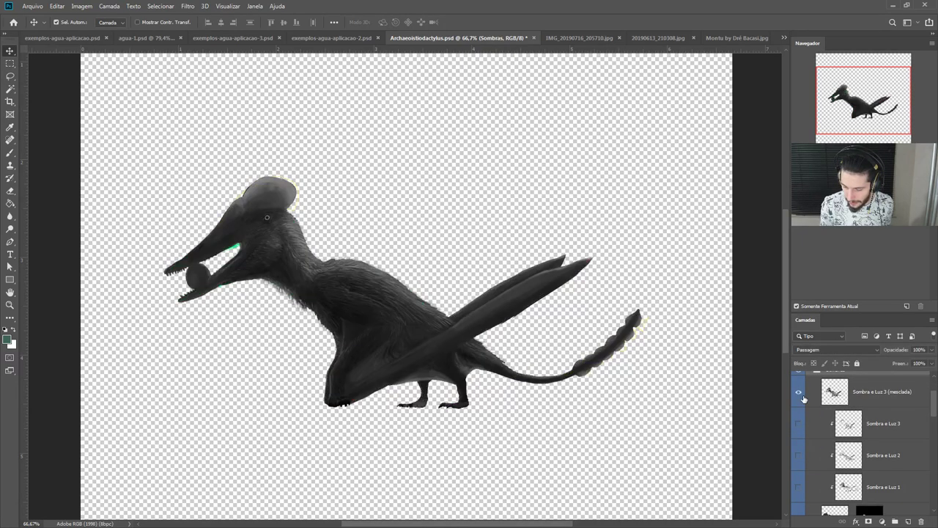
left_click(799, 392)
scroll(805, 407, "up", 3)
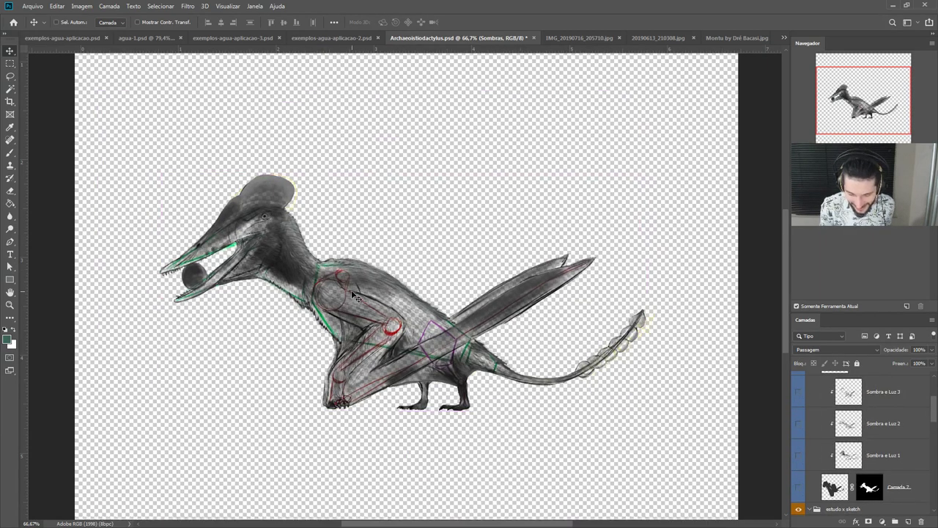
scroll(352, 298, "up", 4)
scroll(351, 289, "down", 1)
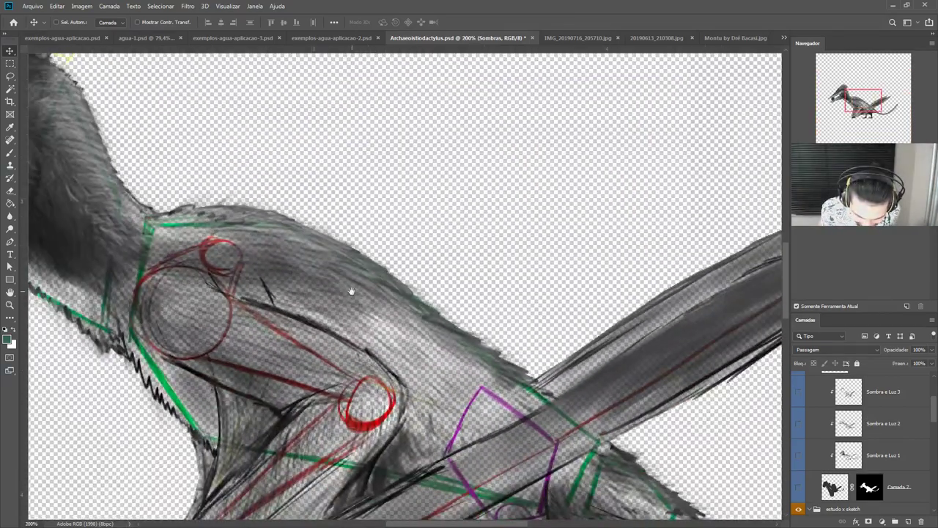
left_click_drag(251, 185, 412, 242)
scroll(412, 242, "down", 1)
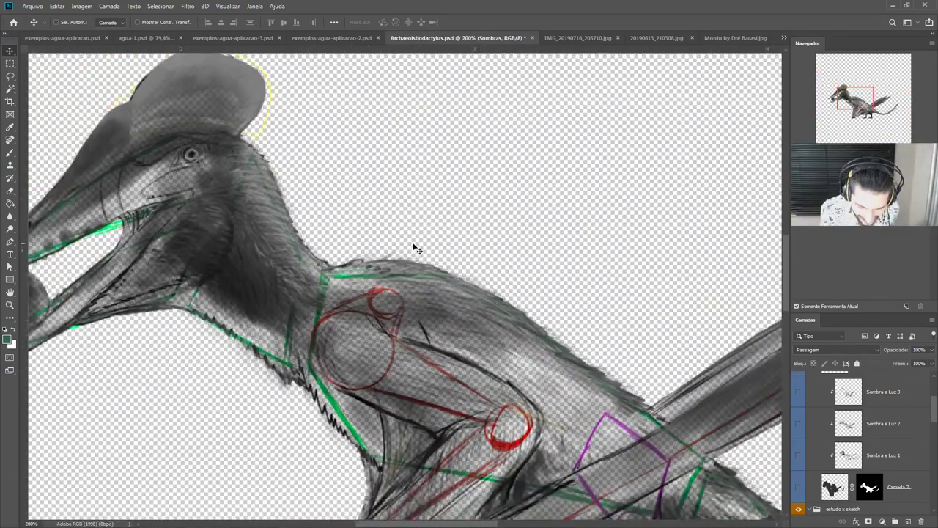
left_click_drag(545, 264, 484, 182)
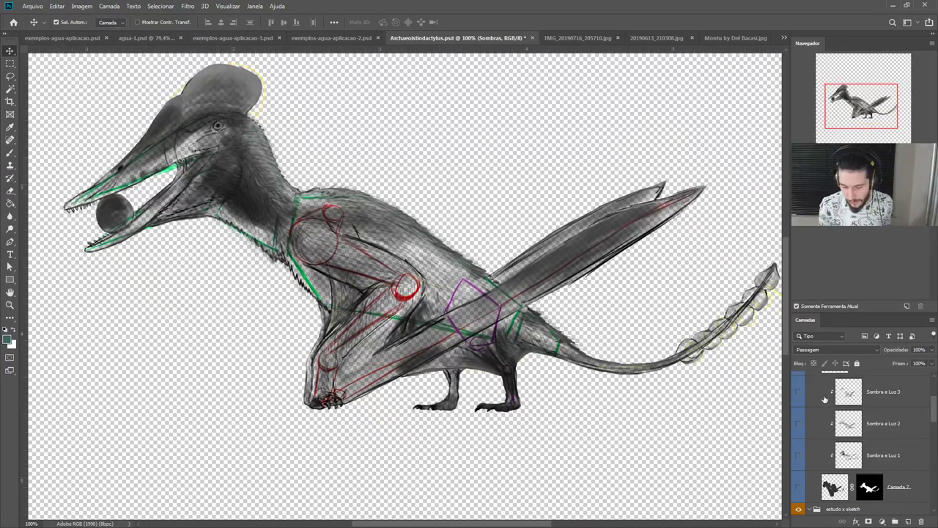
Step: Hide Sombra e Luz 3 (mesclada), then show the masked silhouette layer, Sombra e Luz 1 and Sombra e Luz 2 one by one
key("ctrl+alt+e")
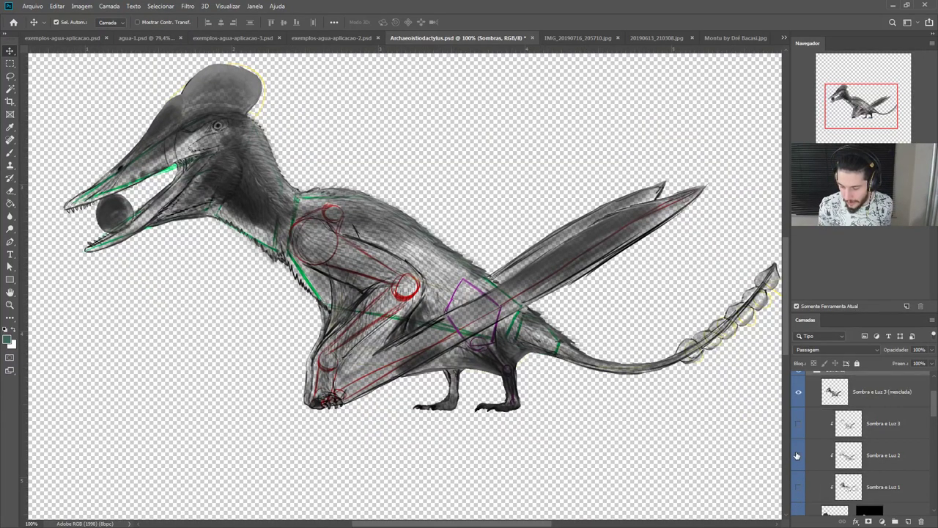
left_click(799, 396)
scroll(799, 425, "down", 2)
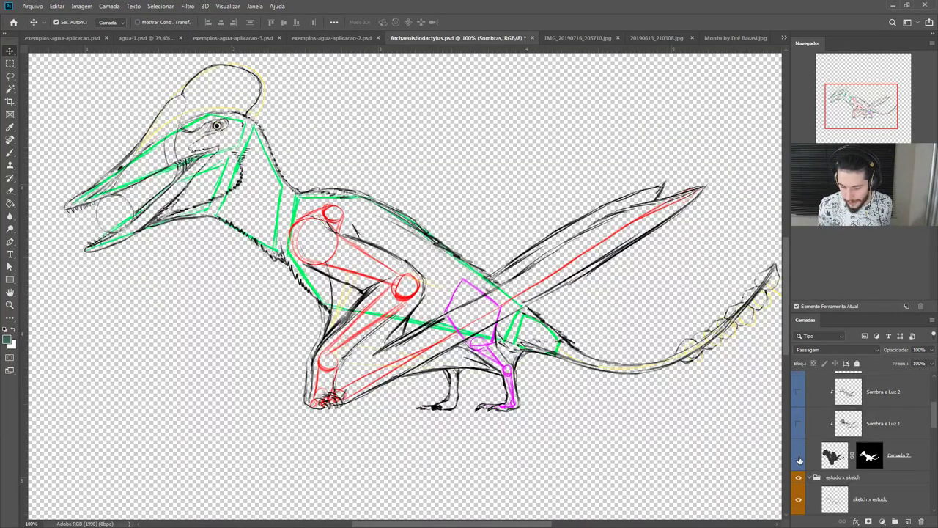
left_click(799, 455)
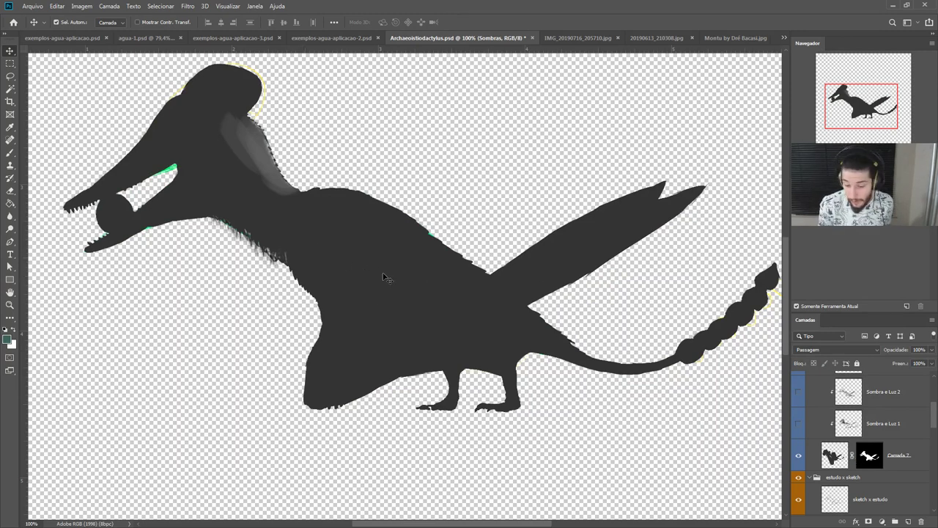
left_click(798, 423)
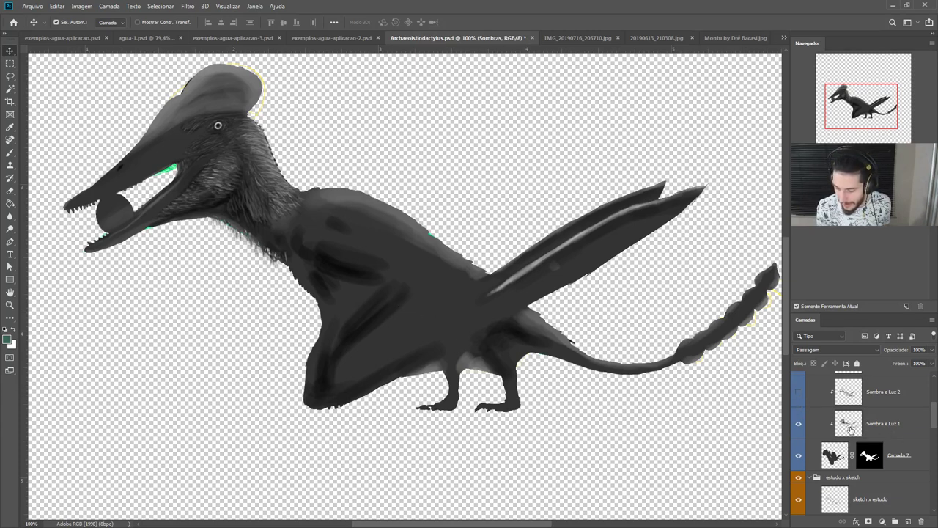
left_click(799, 392)
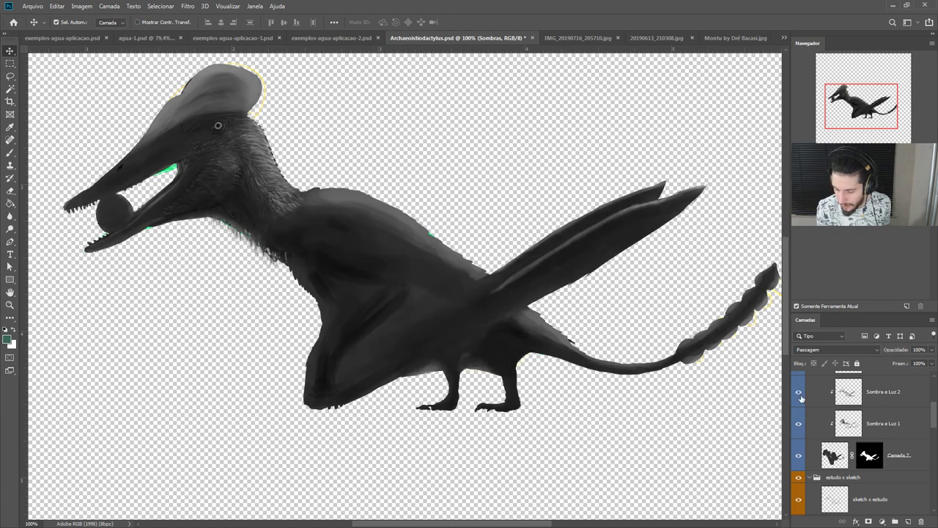
Step: Toggle the Sombra e Luz 3 layer on and off to compare the fur and membrane shading, leaving it visible
scroll(817, 404, "up", 1)
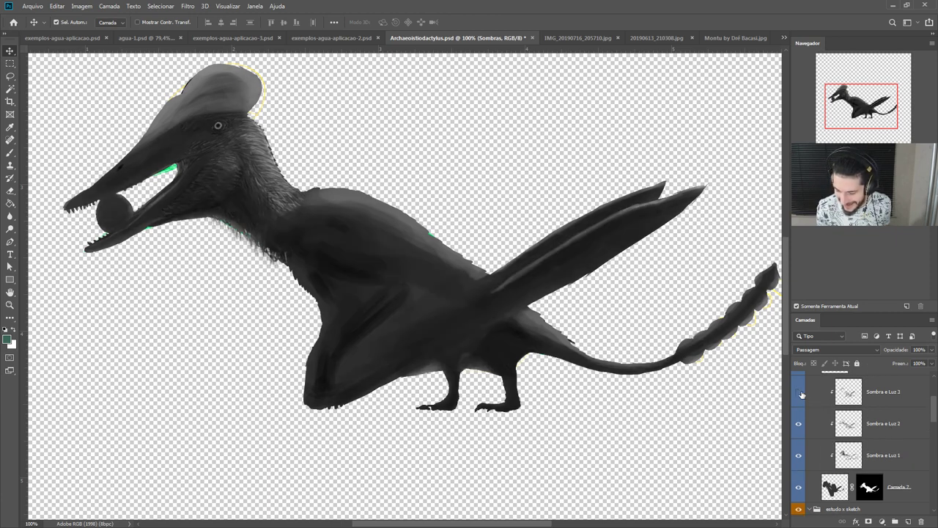
left_click(799, 393)
left_click(799, 393)
left_click(800, 393)
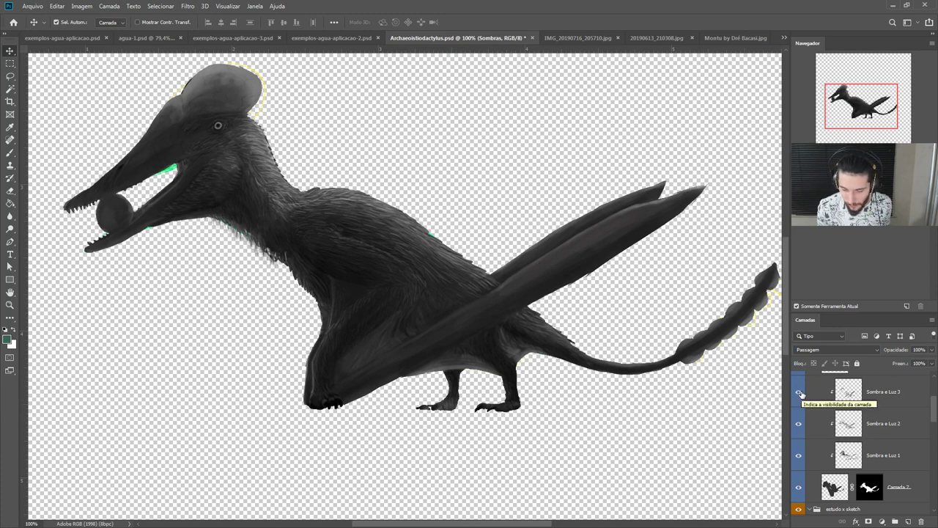
left_click(799, 393)
left_click(799, 393)
scroll(751, 385, "up", 1)
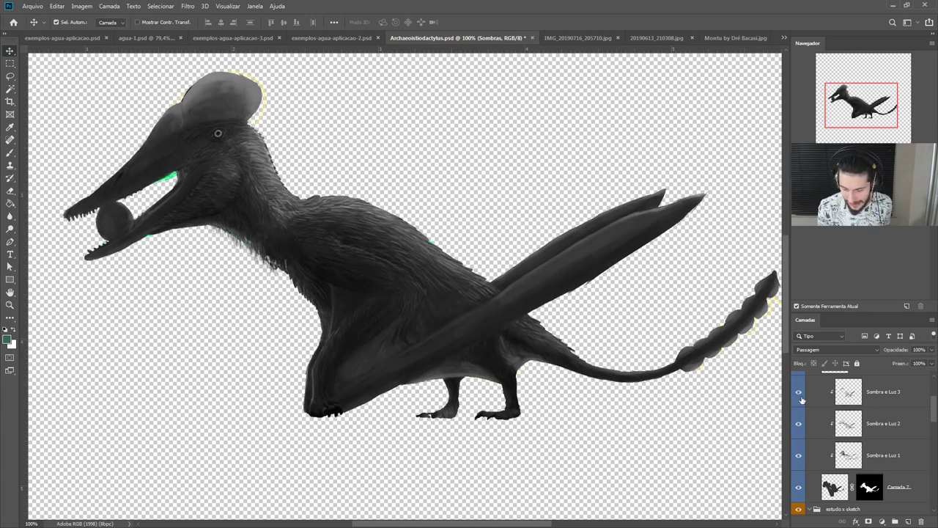
left_click(801, 393)
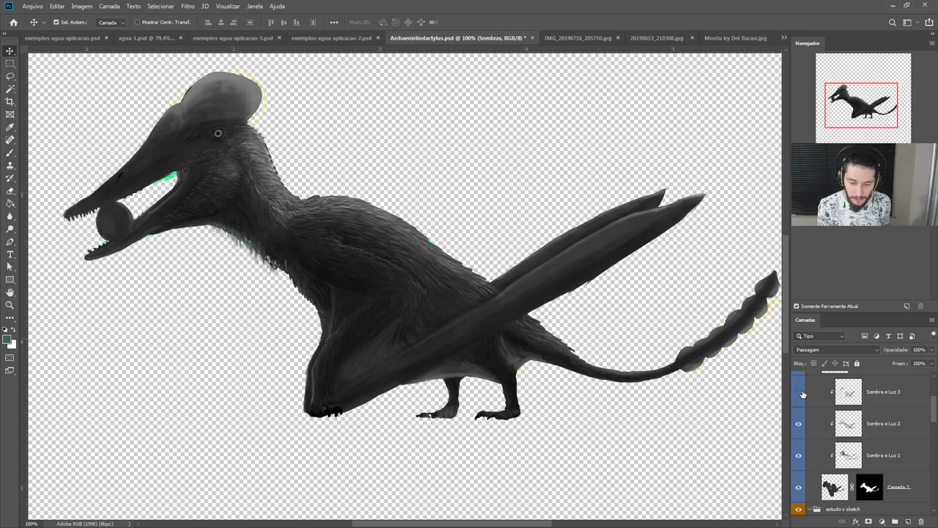
left_click(801, 394)
left_click(801, 394)
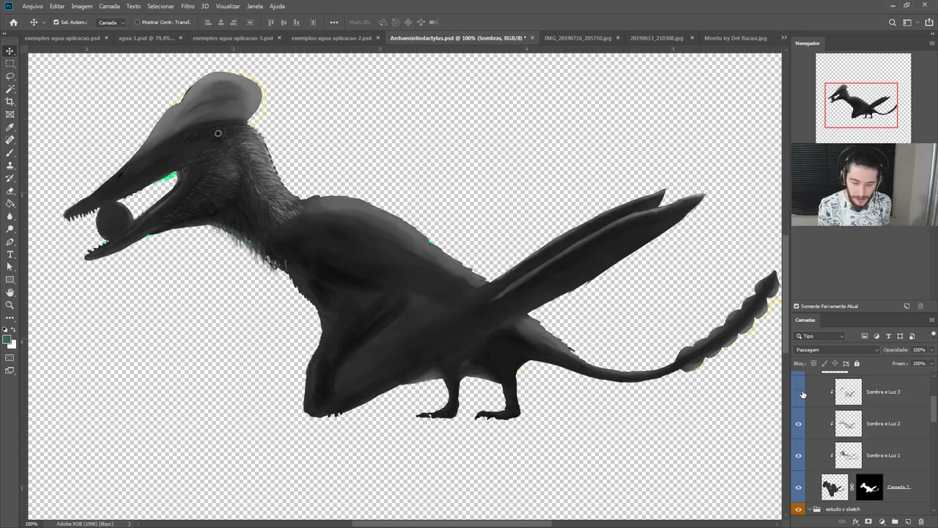
left_click(801, 394)
left_click(802, 394)
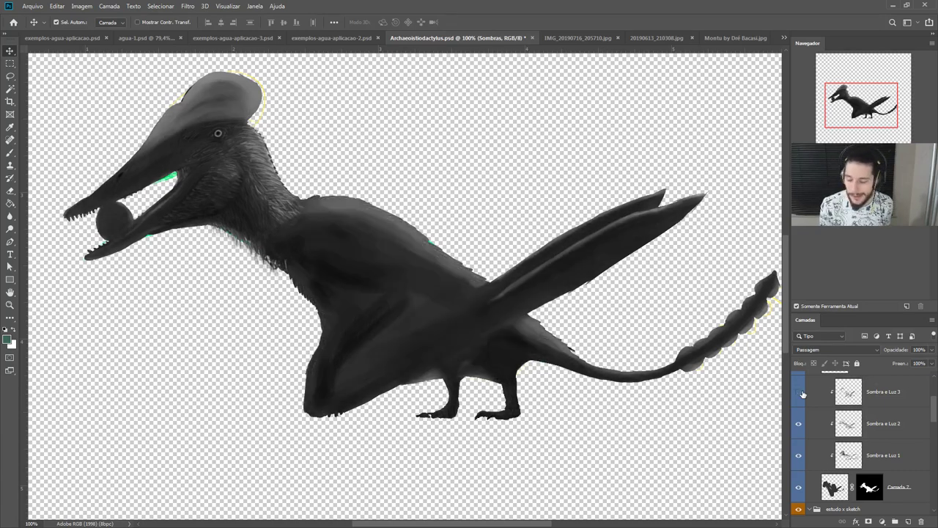
left_click(802, 393)
Step: Compare the shading with and without the Sombra e Luz 3 (mesclada) layer, leaving that layer visible
scroll(804, 404, "up", 2)
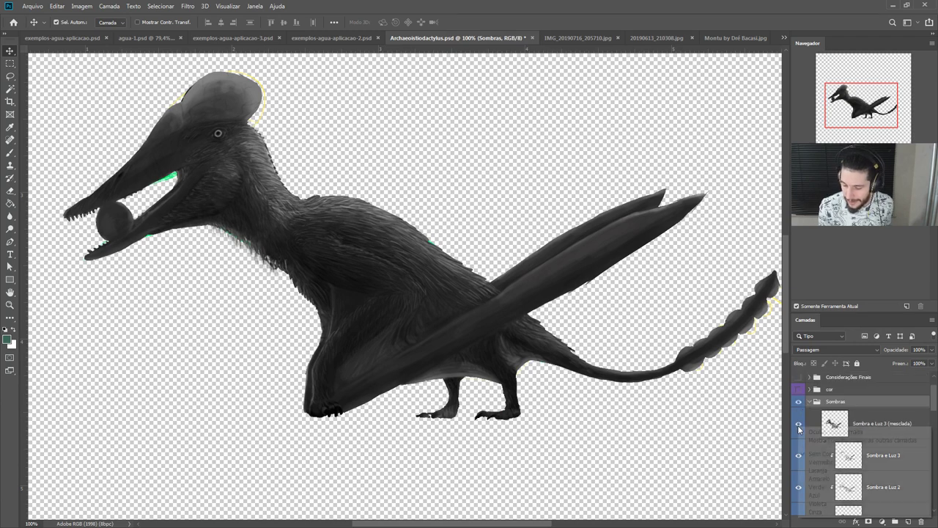
right_click(800, 424)
left_click(799, 425)
left_click(800, 425)
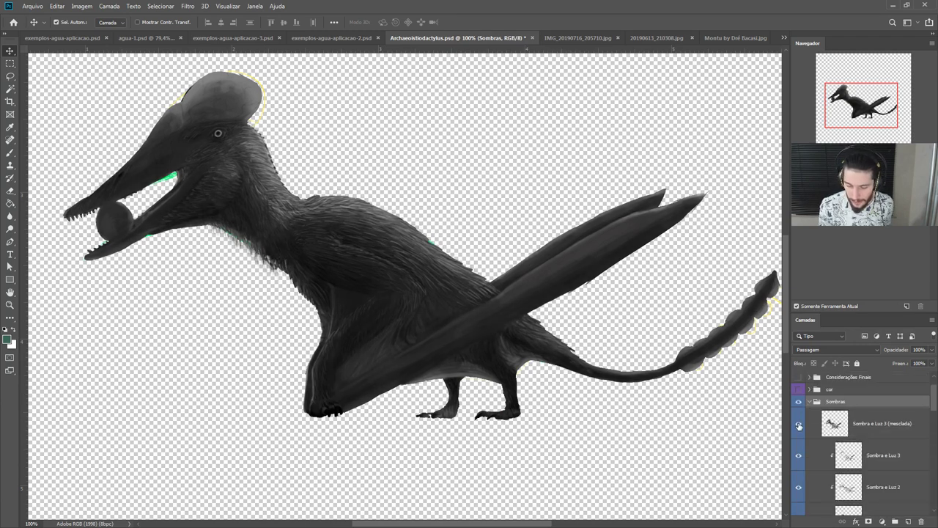
left_click(799, 425)
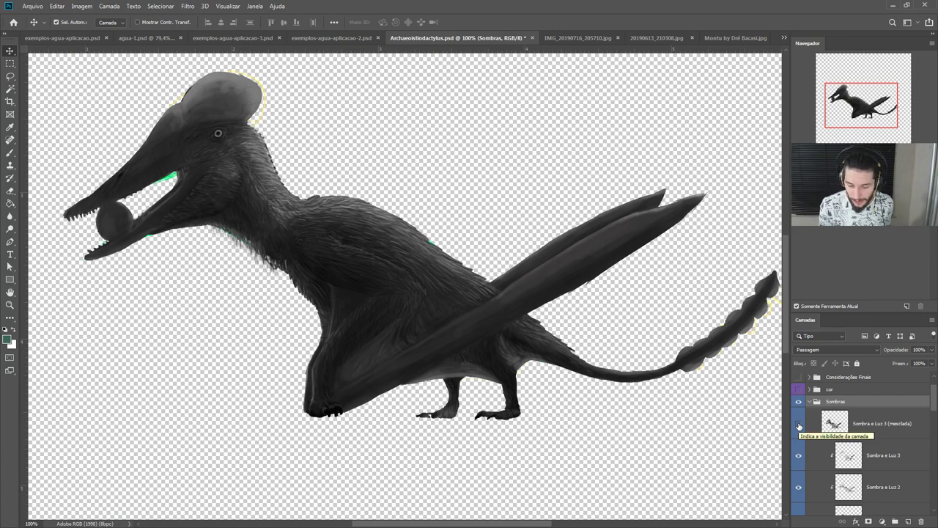
left_click(799, 425)
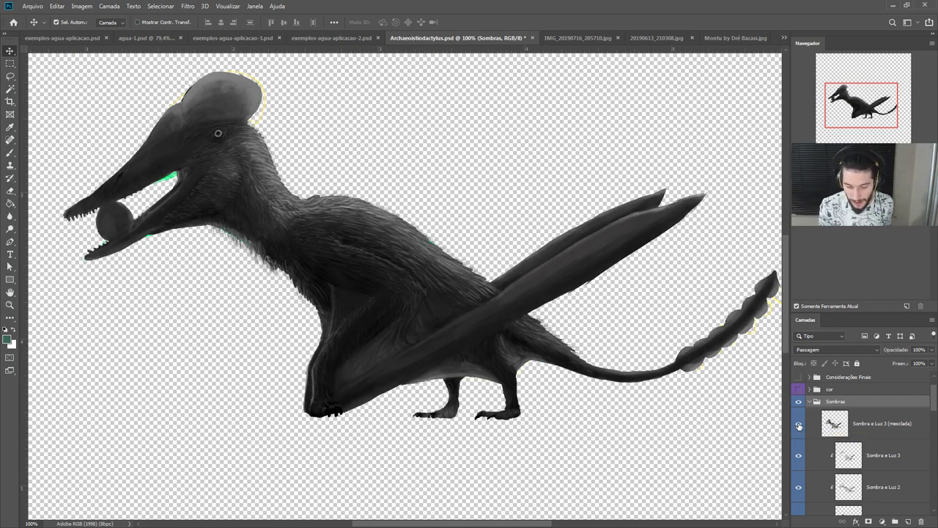
left_click(800, 425)
left_click(800, 425)
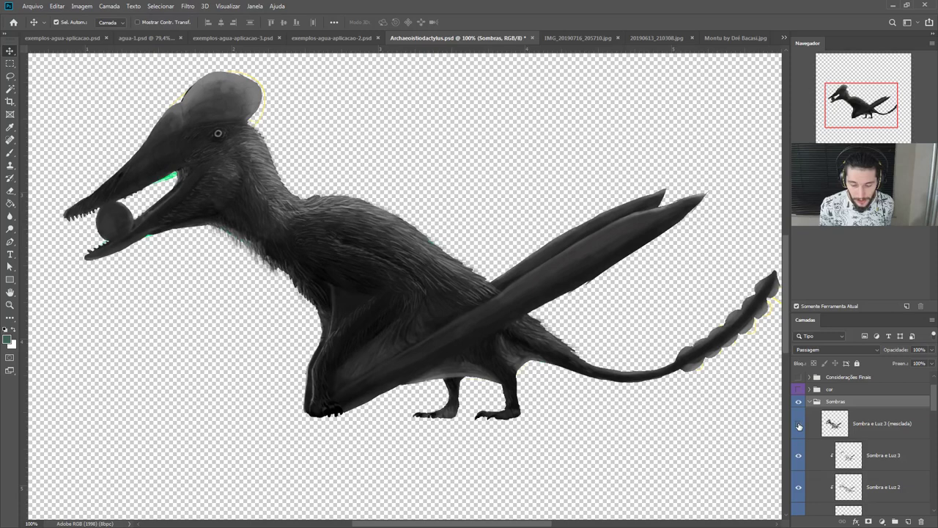
left_click(800, 425)
left_click(800, 425)
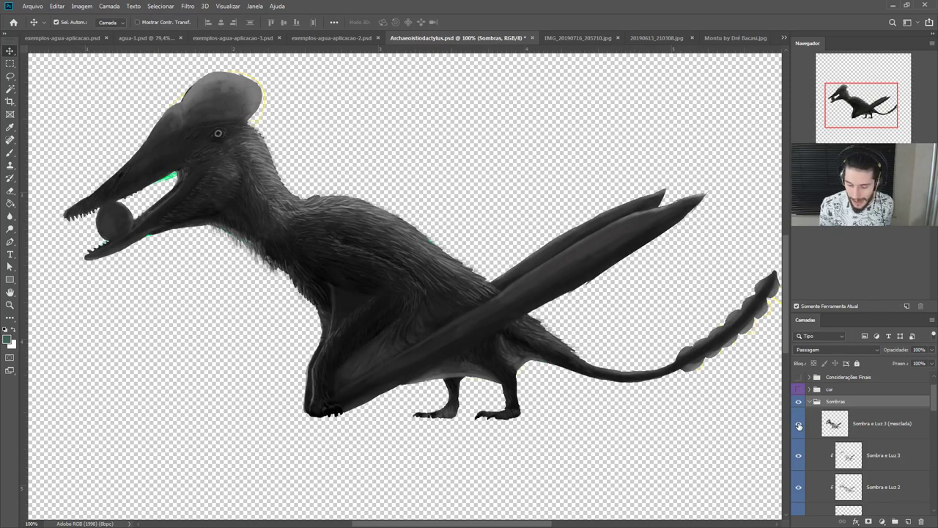
left_click(800, 425)
left_click(800, 425)
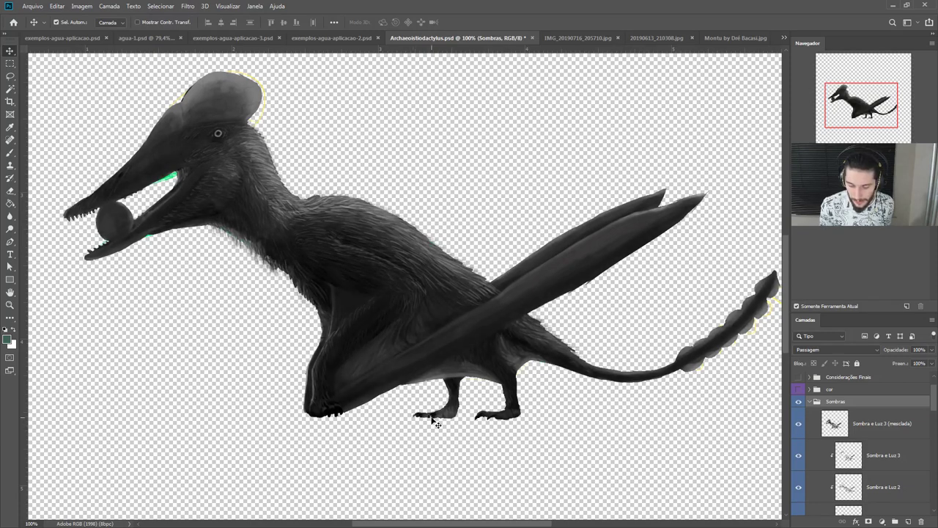
Step: Expand the cor group and show it over the grayscale pterosaur shading
scroll(817, 408, "up", 1)
left_click(809, 421)
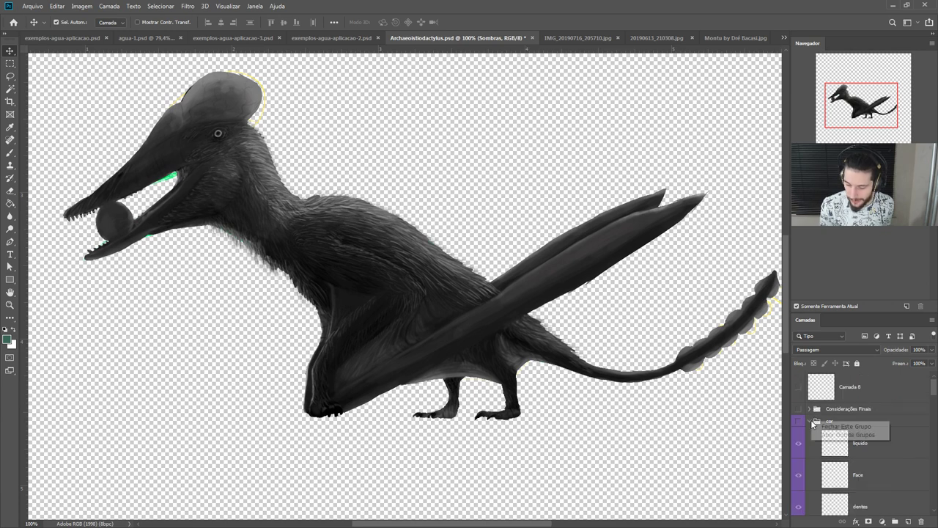
left_click(814, 422)
scroll(855, 420, "down", 5)
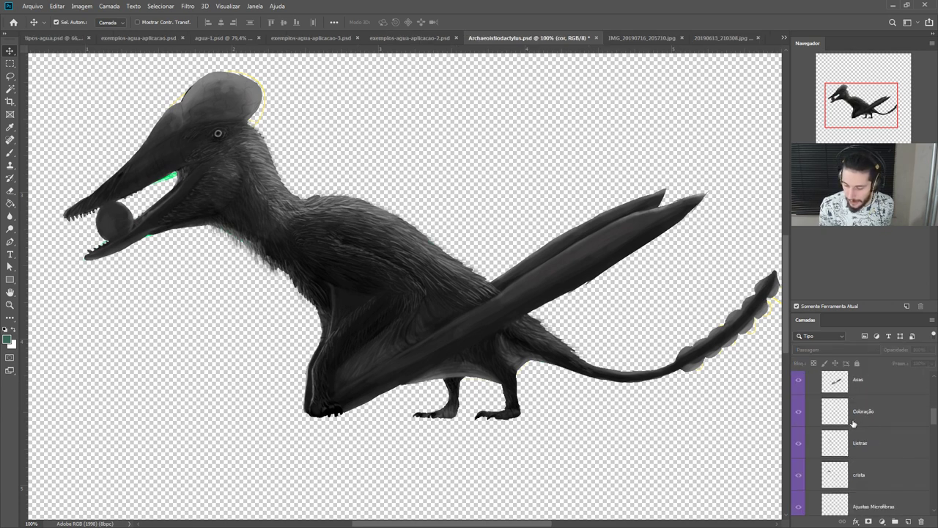
left_click(799, 423)
Step: Hide all layers inside the cor group, from bico up to the liquid layer above Face
scroll(808, 427, "up", 3)
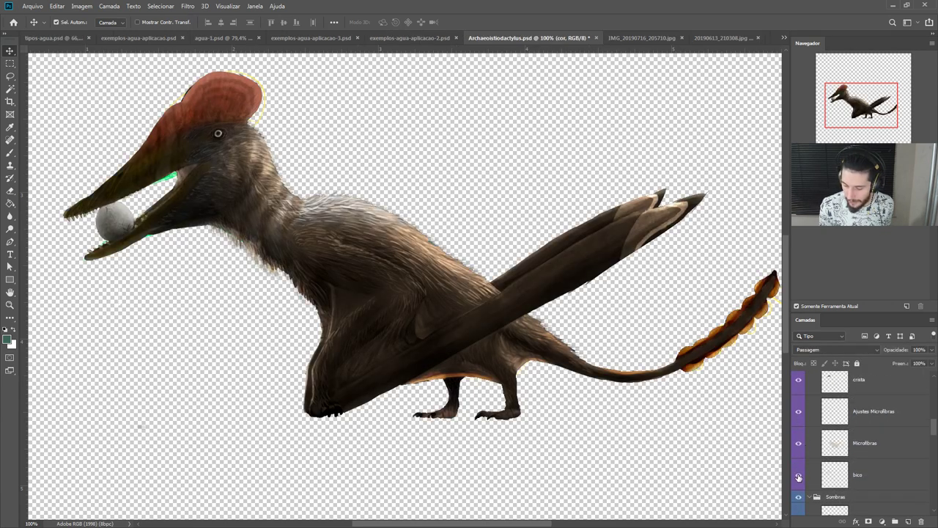
left_click(800, 408)
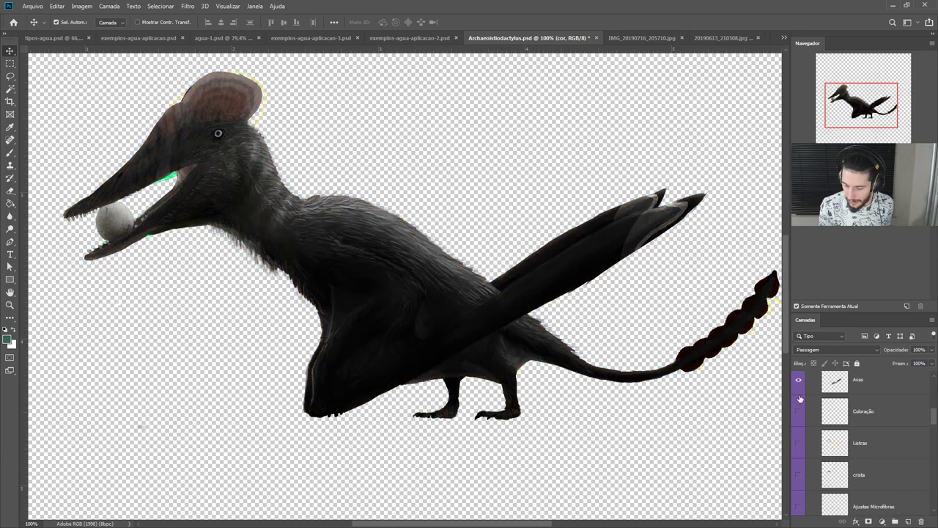
left_click_drag(798, 411, 798, 380)
scroll(809, 414, "up", 2)
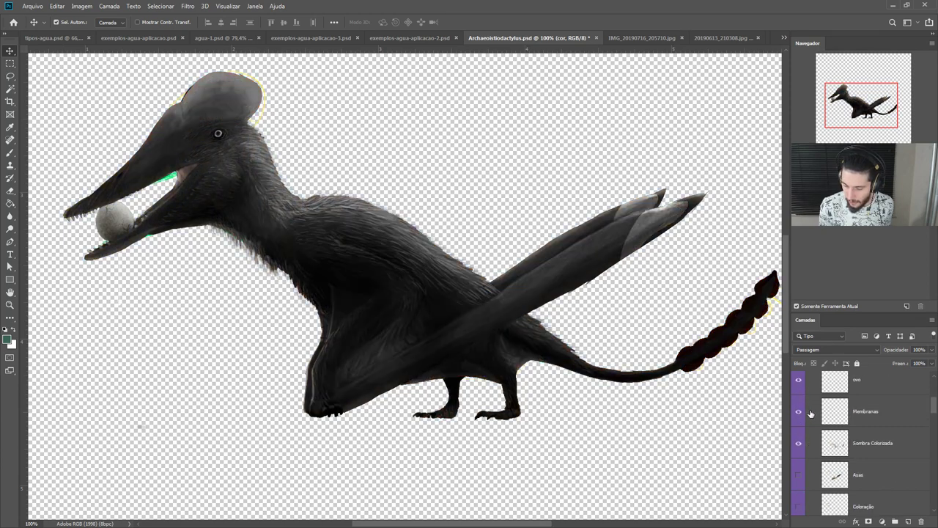
left_click_drag(798, 444, 803, 394)
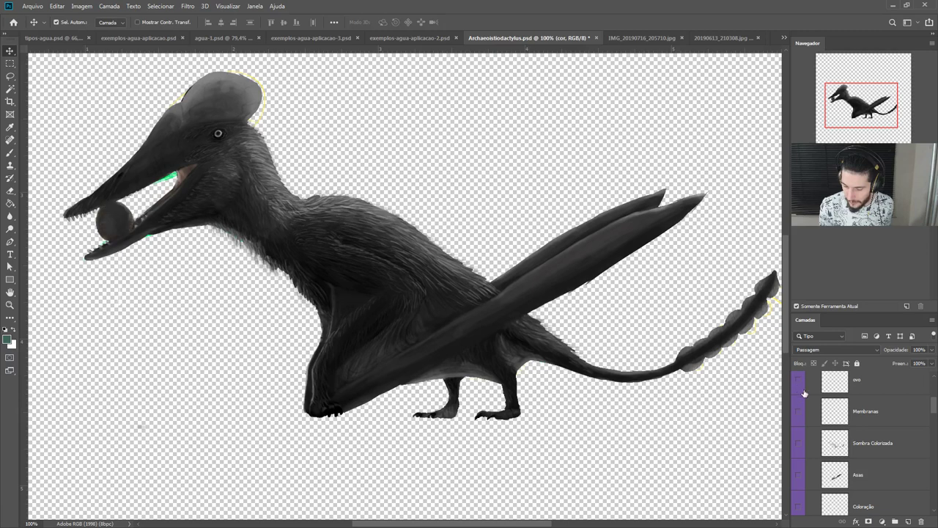
scroll(804, 394, "up", 3)
left_click(799, 381)
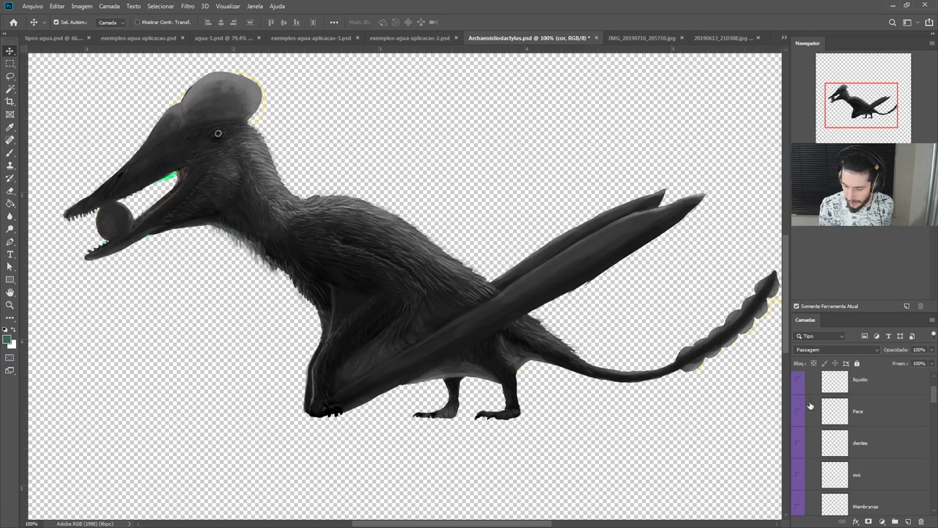
Step: Show the bico and Microfibras colour layers over the shading and select the Microfibras layer
scroll(809, 409, "down", 5)
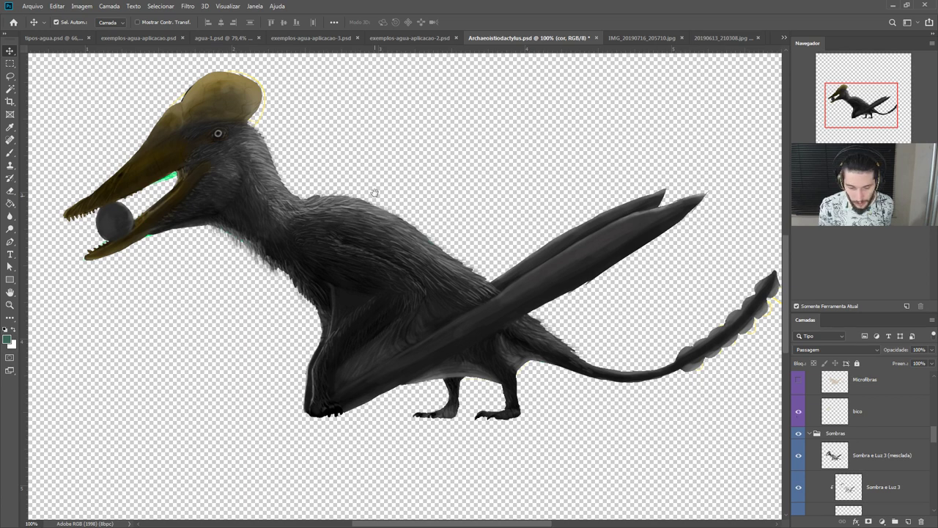
left_click_drag(373, 193, 552, 244)
left_click(799, 380)
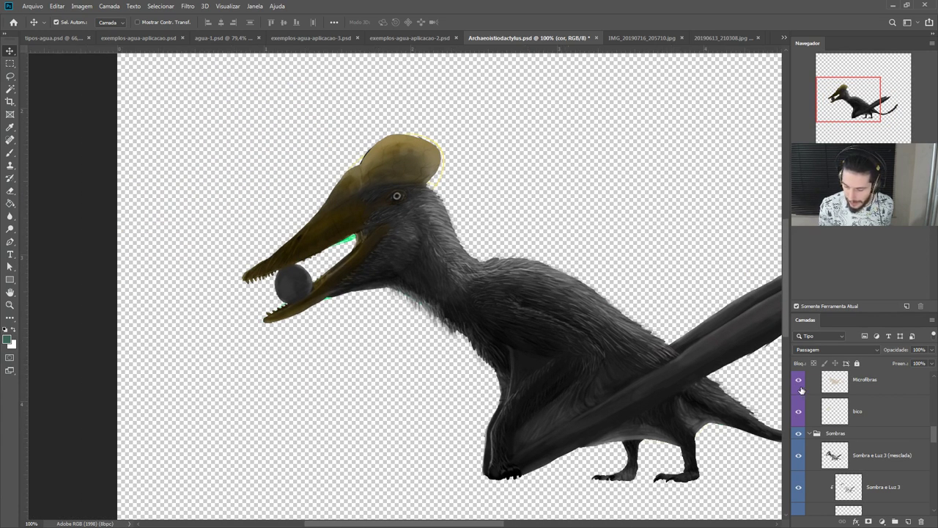
left_click_drag(703, 292, 633, 264)
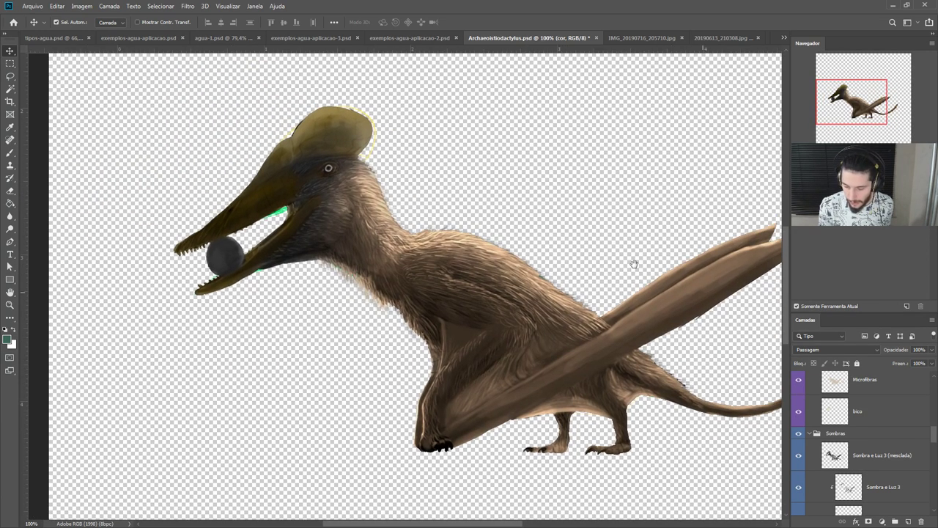
left_click(816, 382)
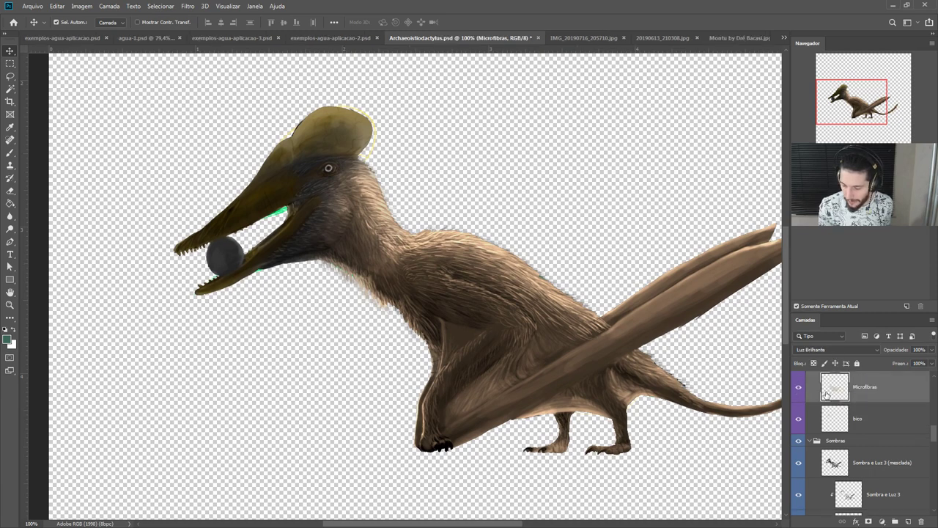
Step: Show the Ajustes Microfibras and crista colour layers on the pterosaur
scroll(813, 389, "up", 1)
scroll(802, 391, "up", 2)
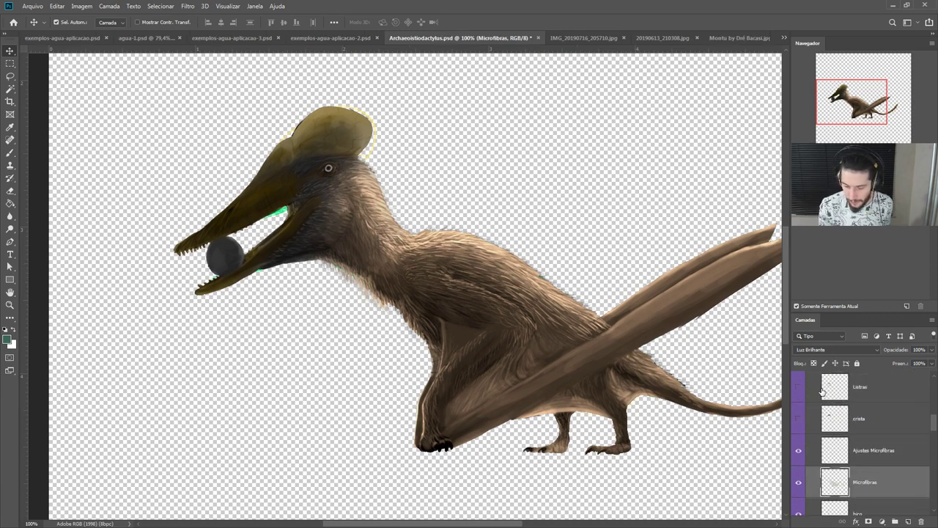
left_click(798, 451)
left_click(799, 420)
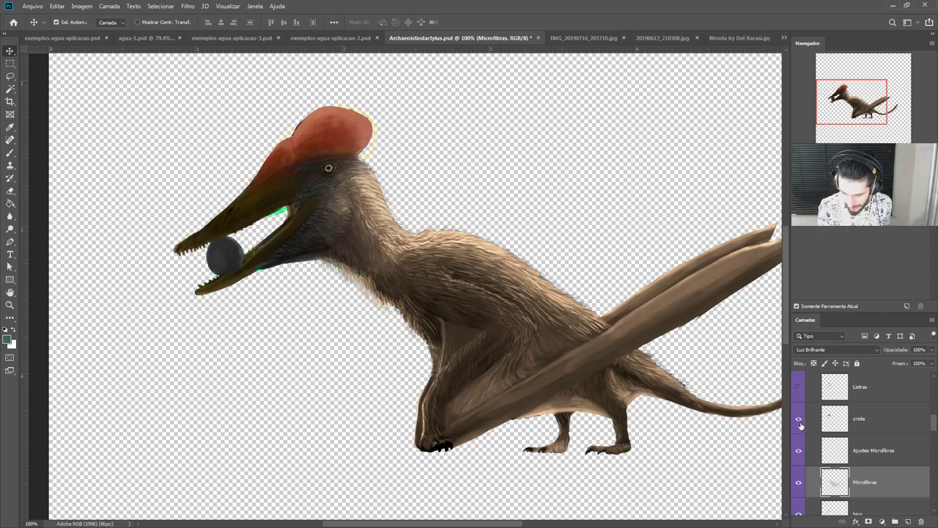
Step: Show the Listras layer and compare the pterosaur with and without its stripes, leaving the layer visible
left_click(799, 388)
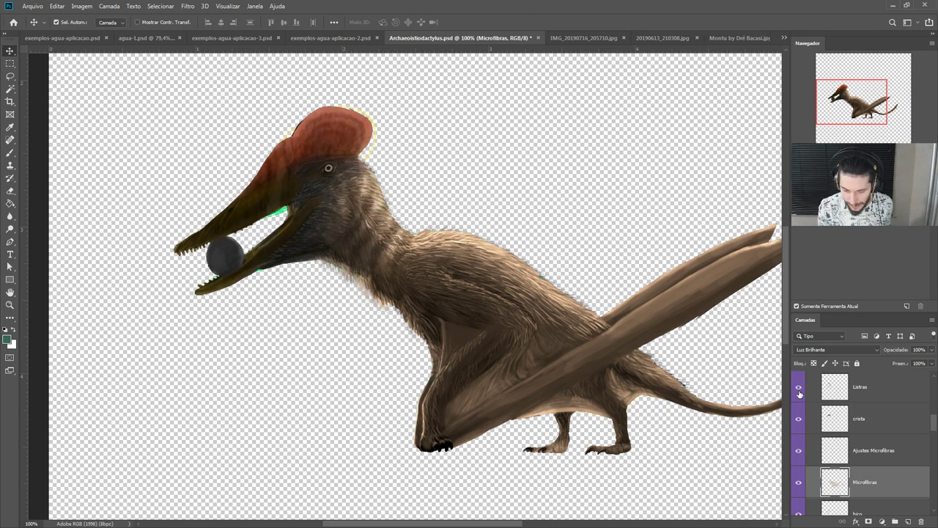
left_click(799, 394)
left_click(798, 393)
left_click(798, 393)
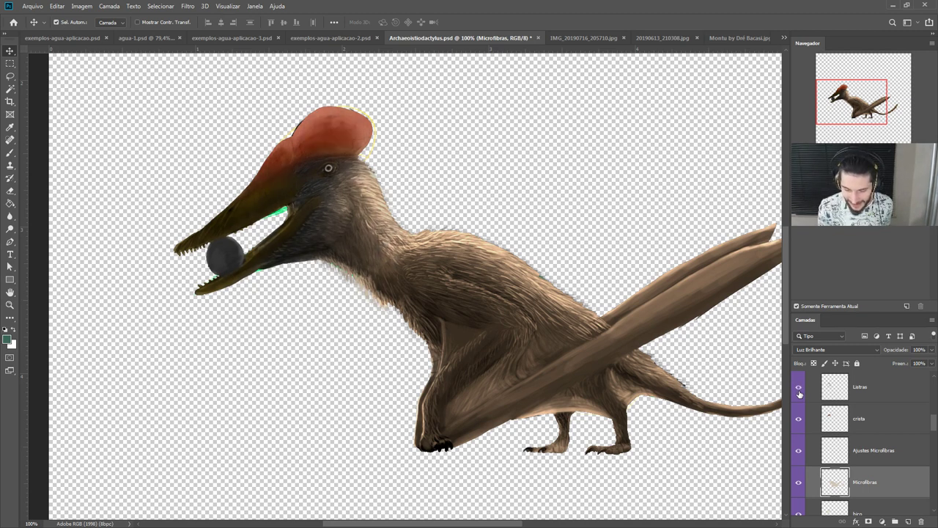
Step: Show the Coloração, Asas, Sombra Colorizada and Membranas layers over the pterosaur
scroll(799, 394, "up", 2)
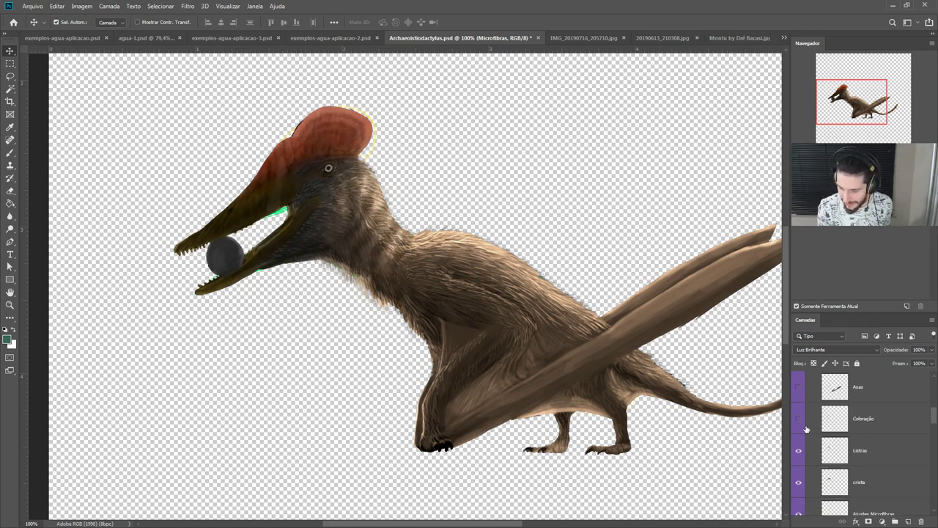
left_click(798, 386)
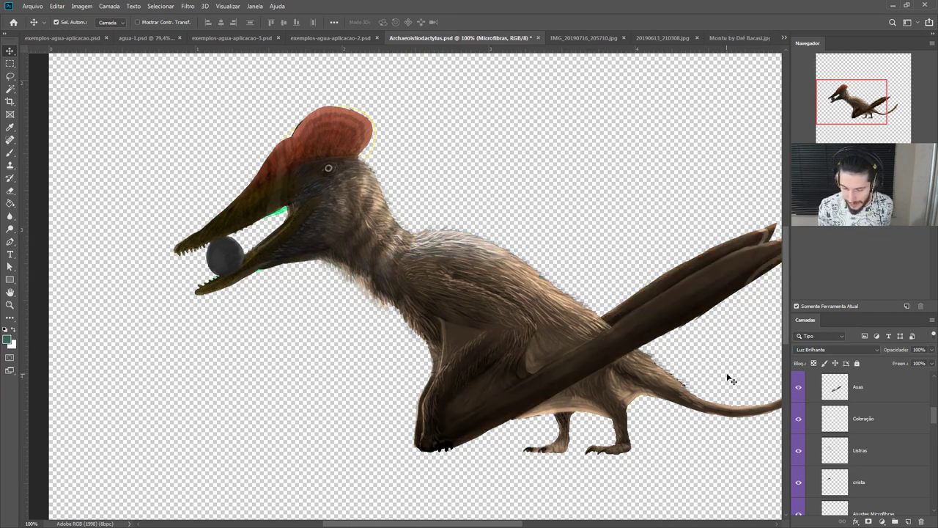
scroll(806, 403, "up", 2)
left_click(799, 419)
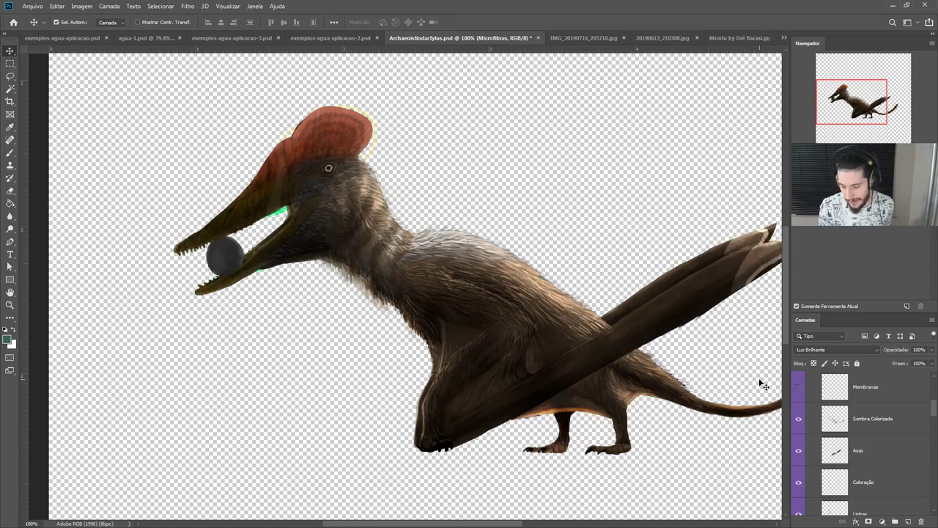
left_click(799, 386)
Step: Show the remaining colour layers of the cor group: ovo, dentes, Face and liquido
scroll(804, 417, "up", 2)
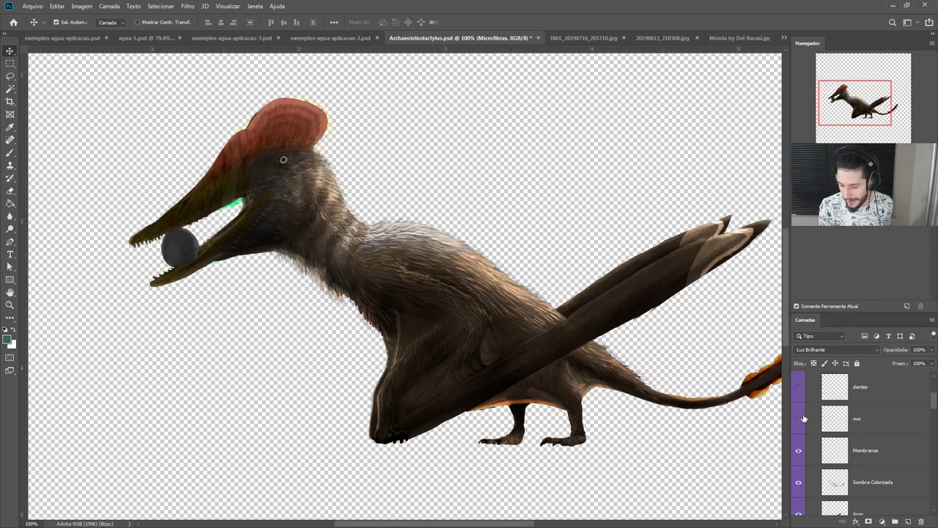
left_click(799, 418)
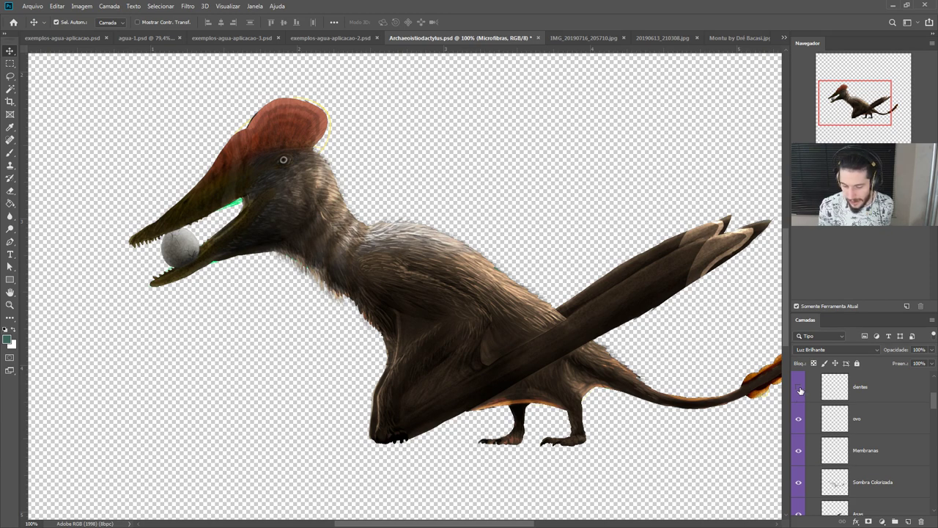
scroll(729, 357, "right", 2)
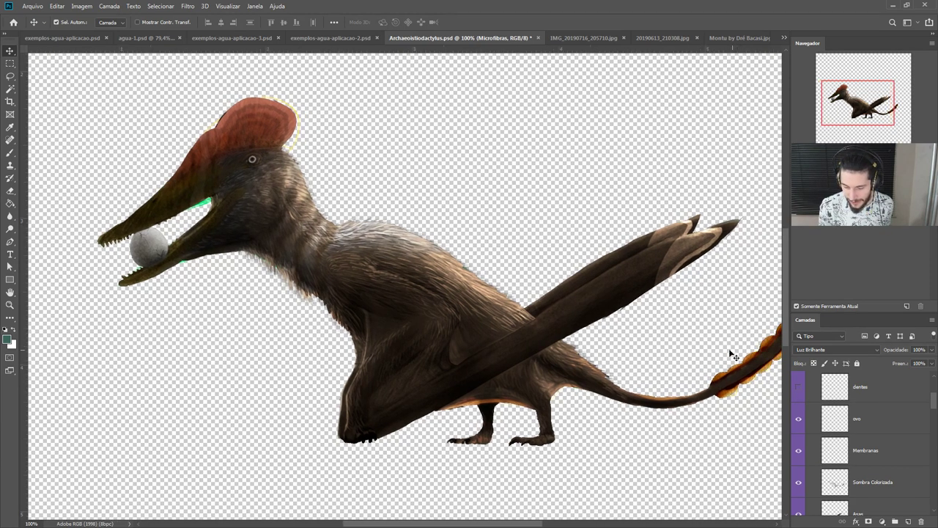
left_click(799, 386)
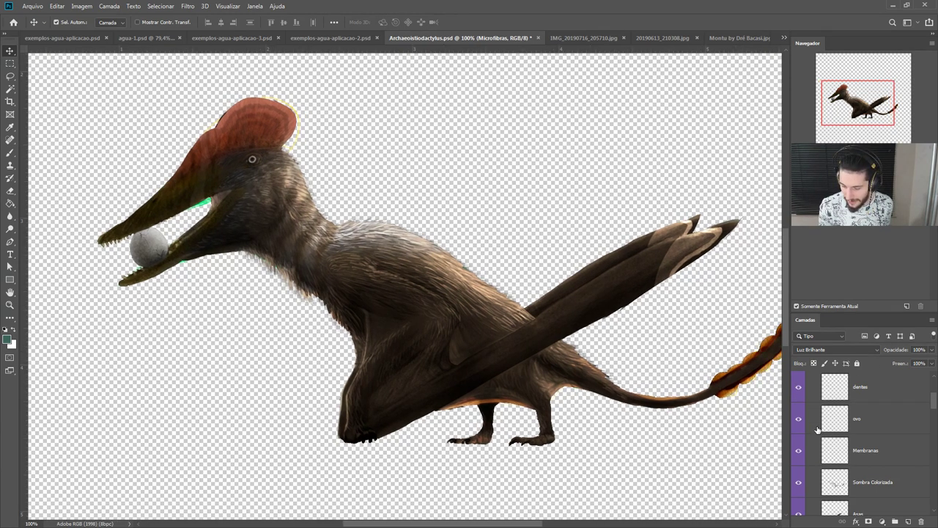
scroll(806, 422, "up", 3)
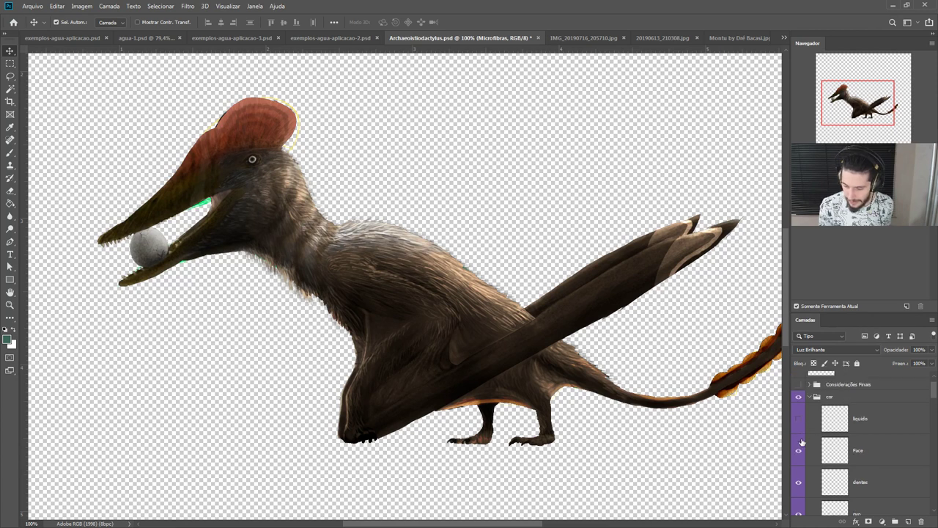
left_click(798, 419)
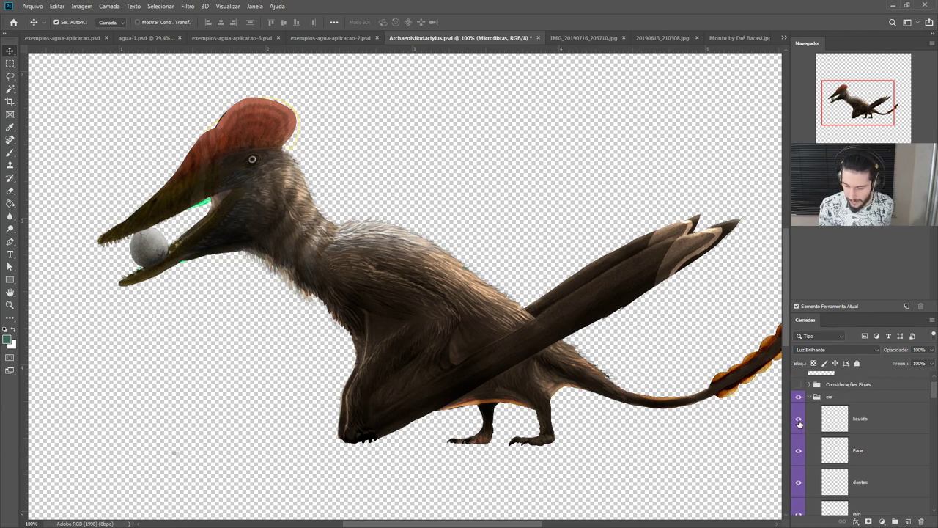
Step: Collapse the cor, Sombras and estudo x sketch groups and show the Cenario group with the whole artwork in view
left_click(809, 397)
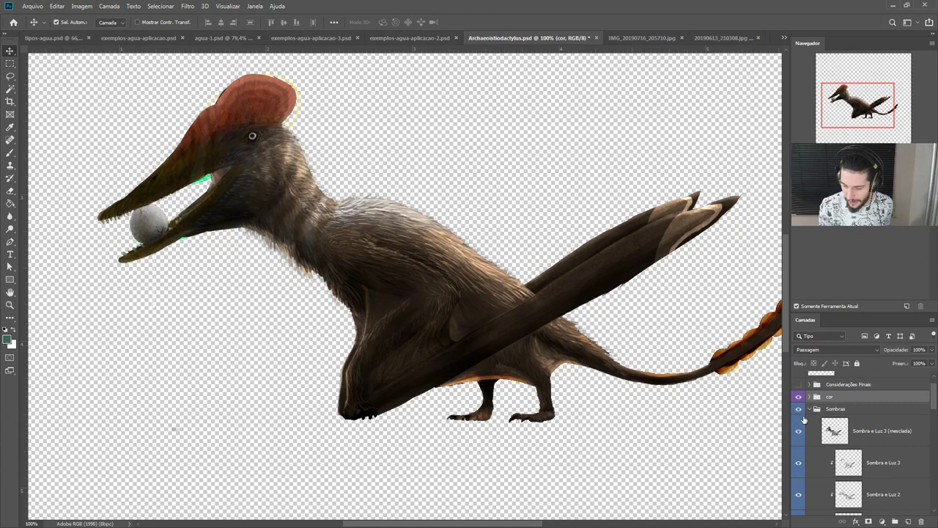
left_click(809, 409)
left_click(811, 433)
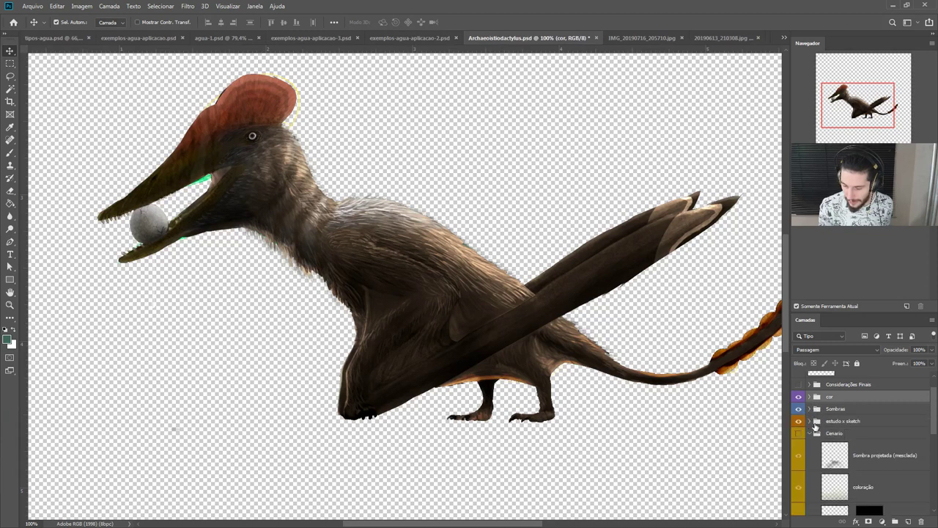
left_click(798, 433)
left_click(814, 434)
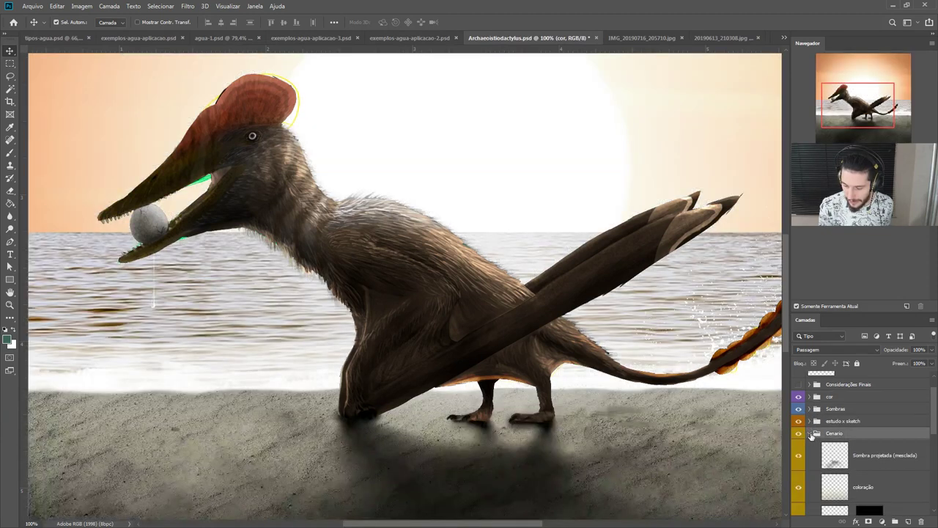
key("ctrl+0")
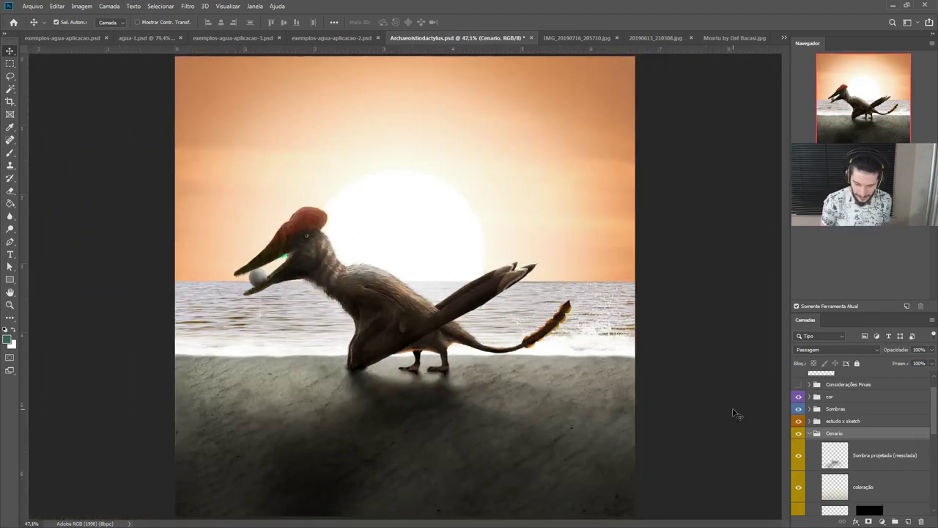
Step: Find the study layer behind the stray green patch in the beak and hide layers estudo 1 through estudo 4
left_click(291, 262)
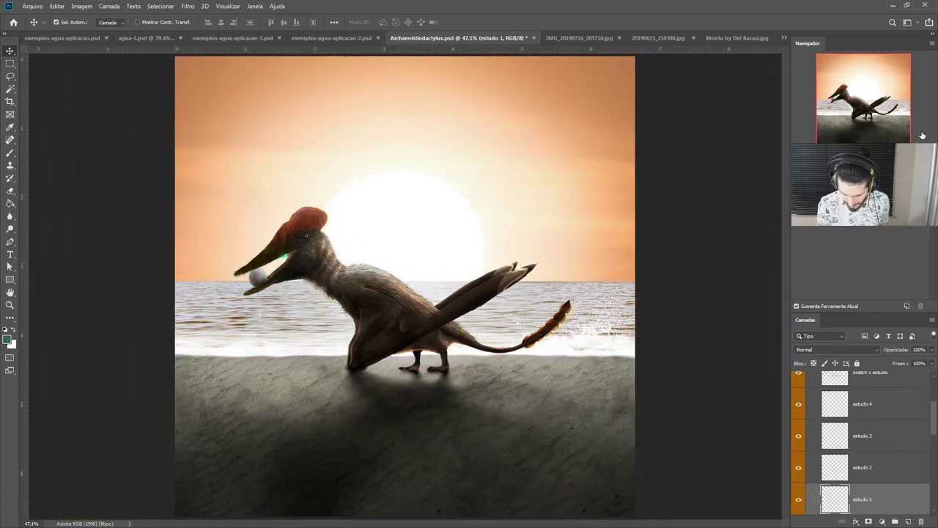
left_click(799, 502)
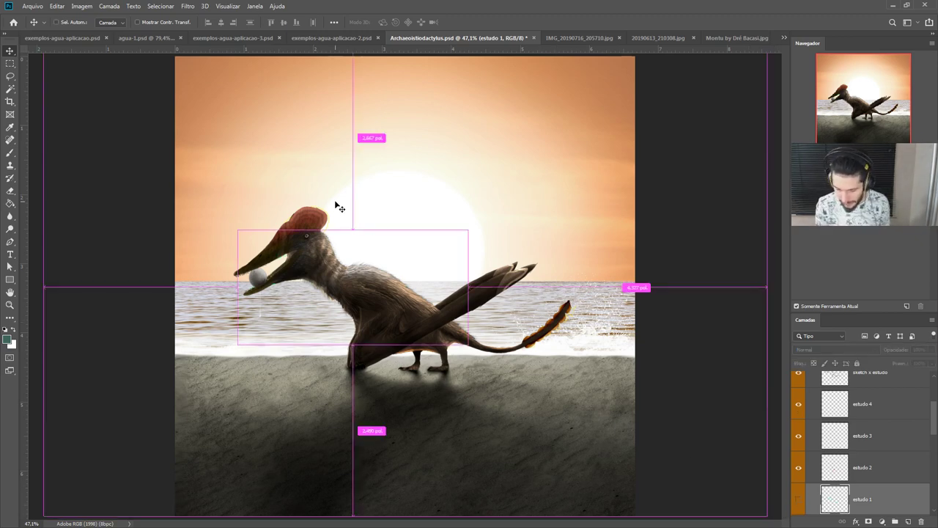
key("ctrl+plus")
key("ctrl+plus")
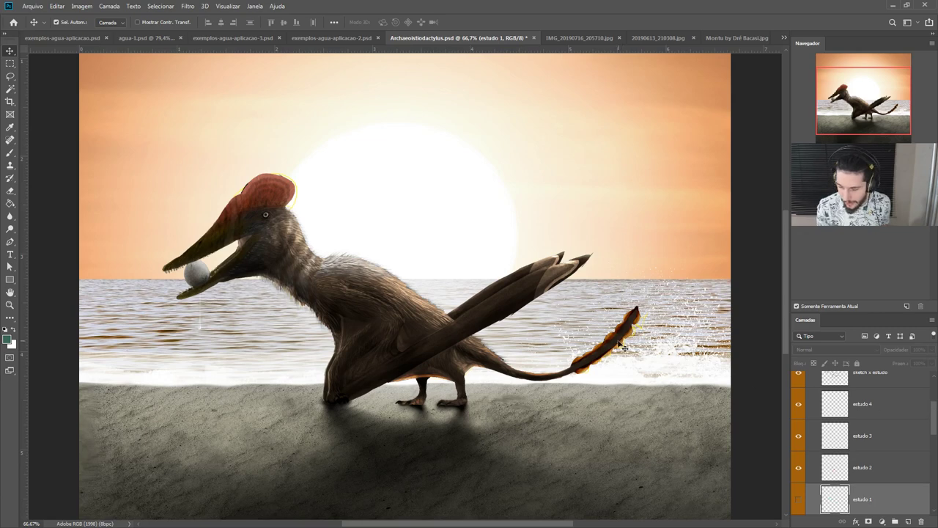
left_click(799, 467)
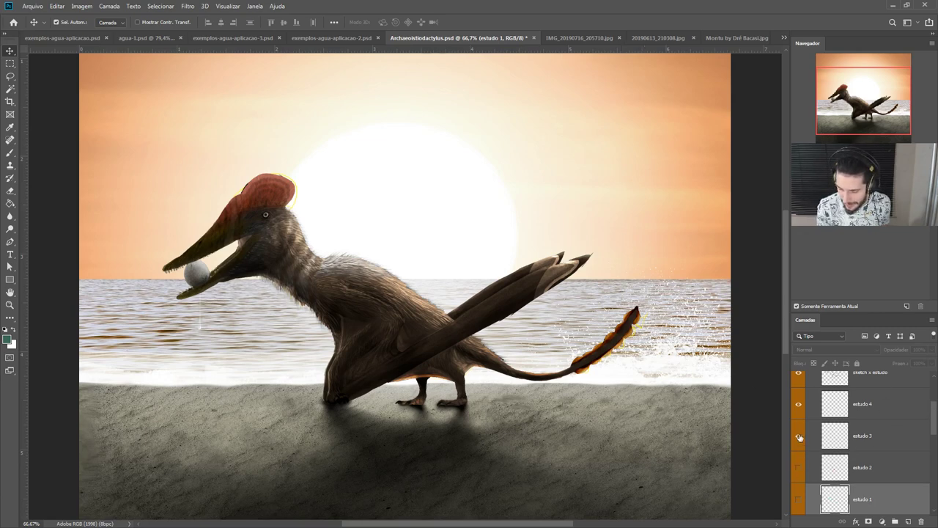
left_click(800, 438)
left_click(799, 403)
Step: Hide the sketch x estudo layer and the whole estudo x sketch group, and collapse that group
scroll(803, 410, "up", 2)
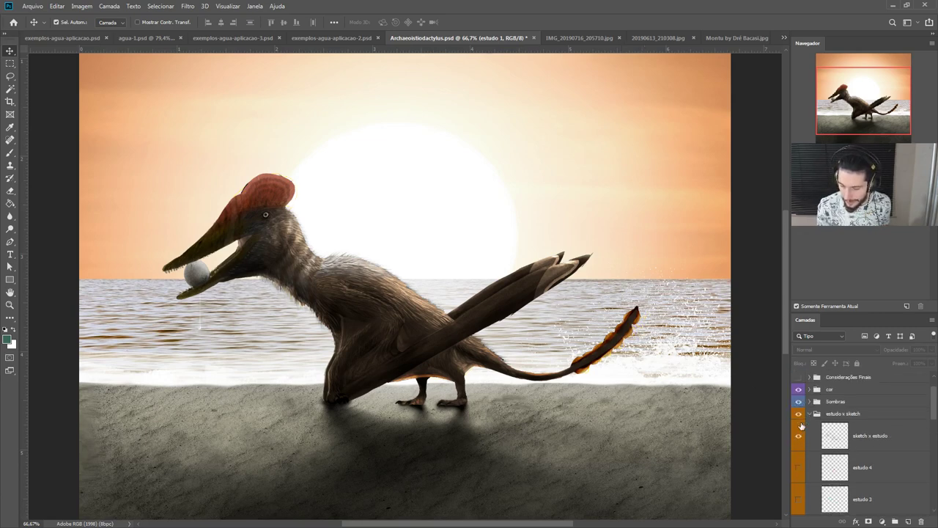
left_click(799, 437)
left_click(799, 415)
left_click(808, 415)
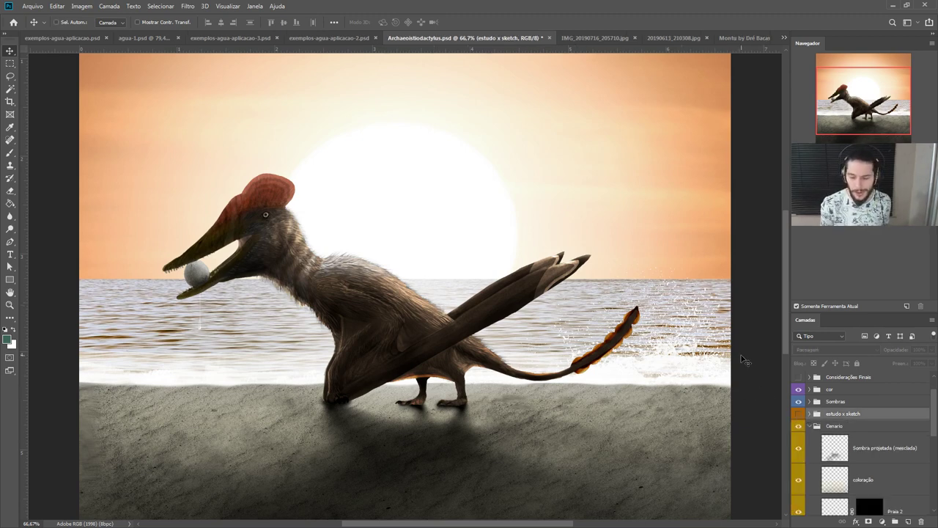
Step: Show the Considerações Finais group over the full artwork
key("ctrl+0")
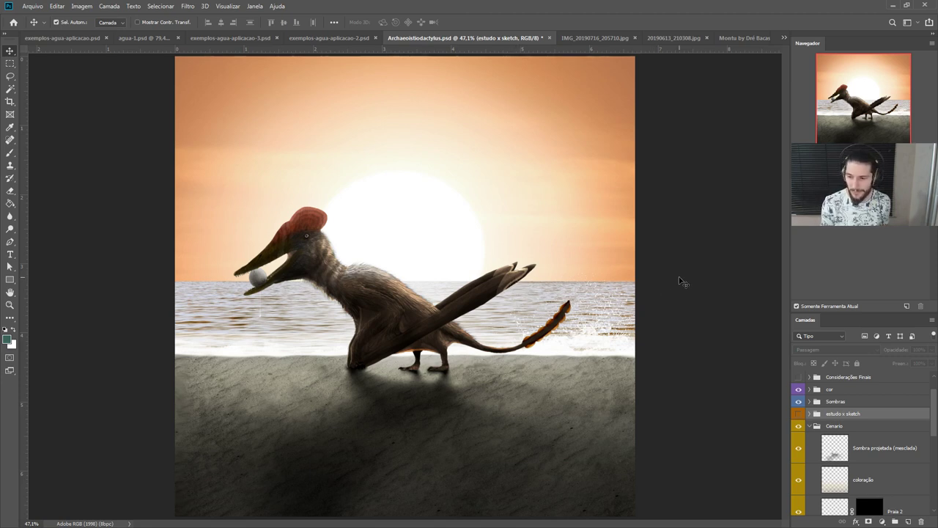
left_click(798, 377)
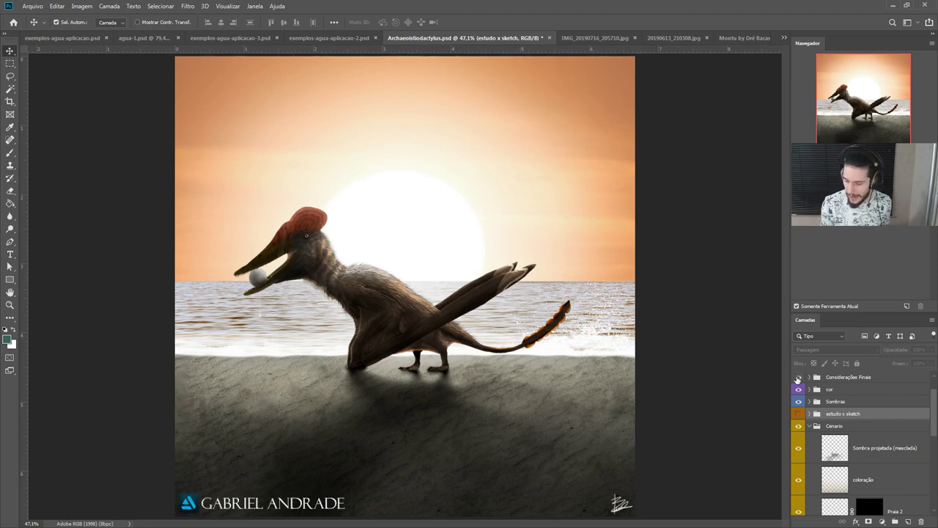